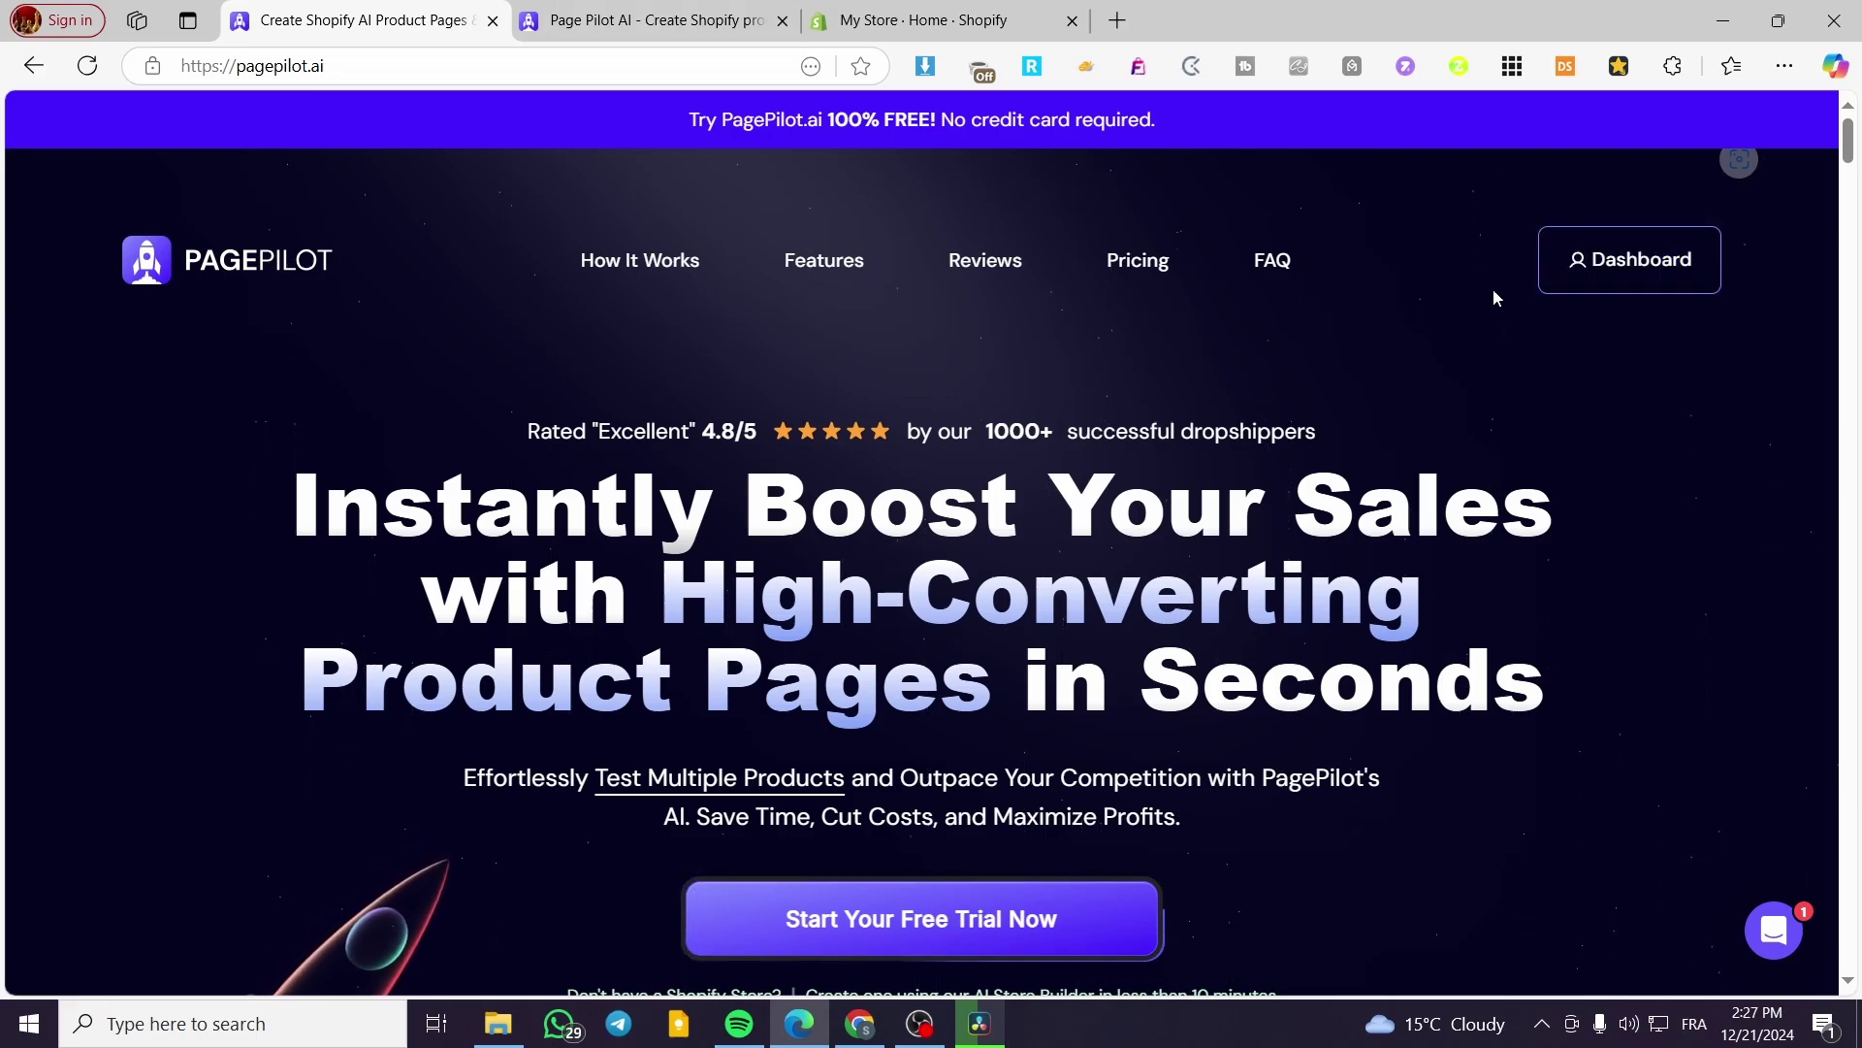
Look through the PagePilot home page, from the headline to the profitability section, and return to its beginning
{"action": "scroll", "coordinate": [945, 548], "scroll_direction": "down", "scroll_amount": 3}
{"action": "scroll", "coordinate": [945, 549], "scroll_direction": "up", "scroll_amount": 1}
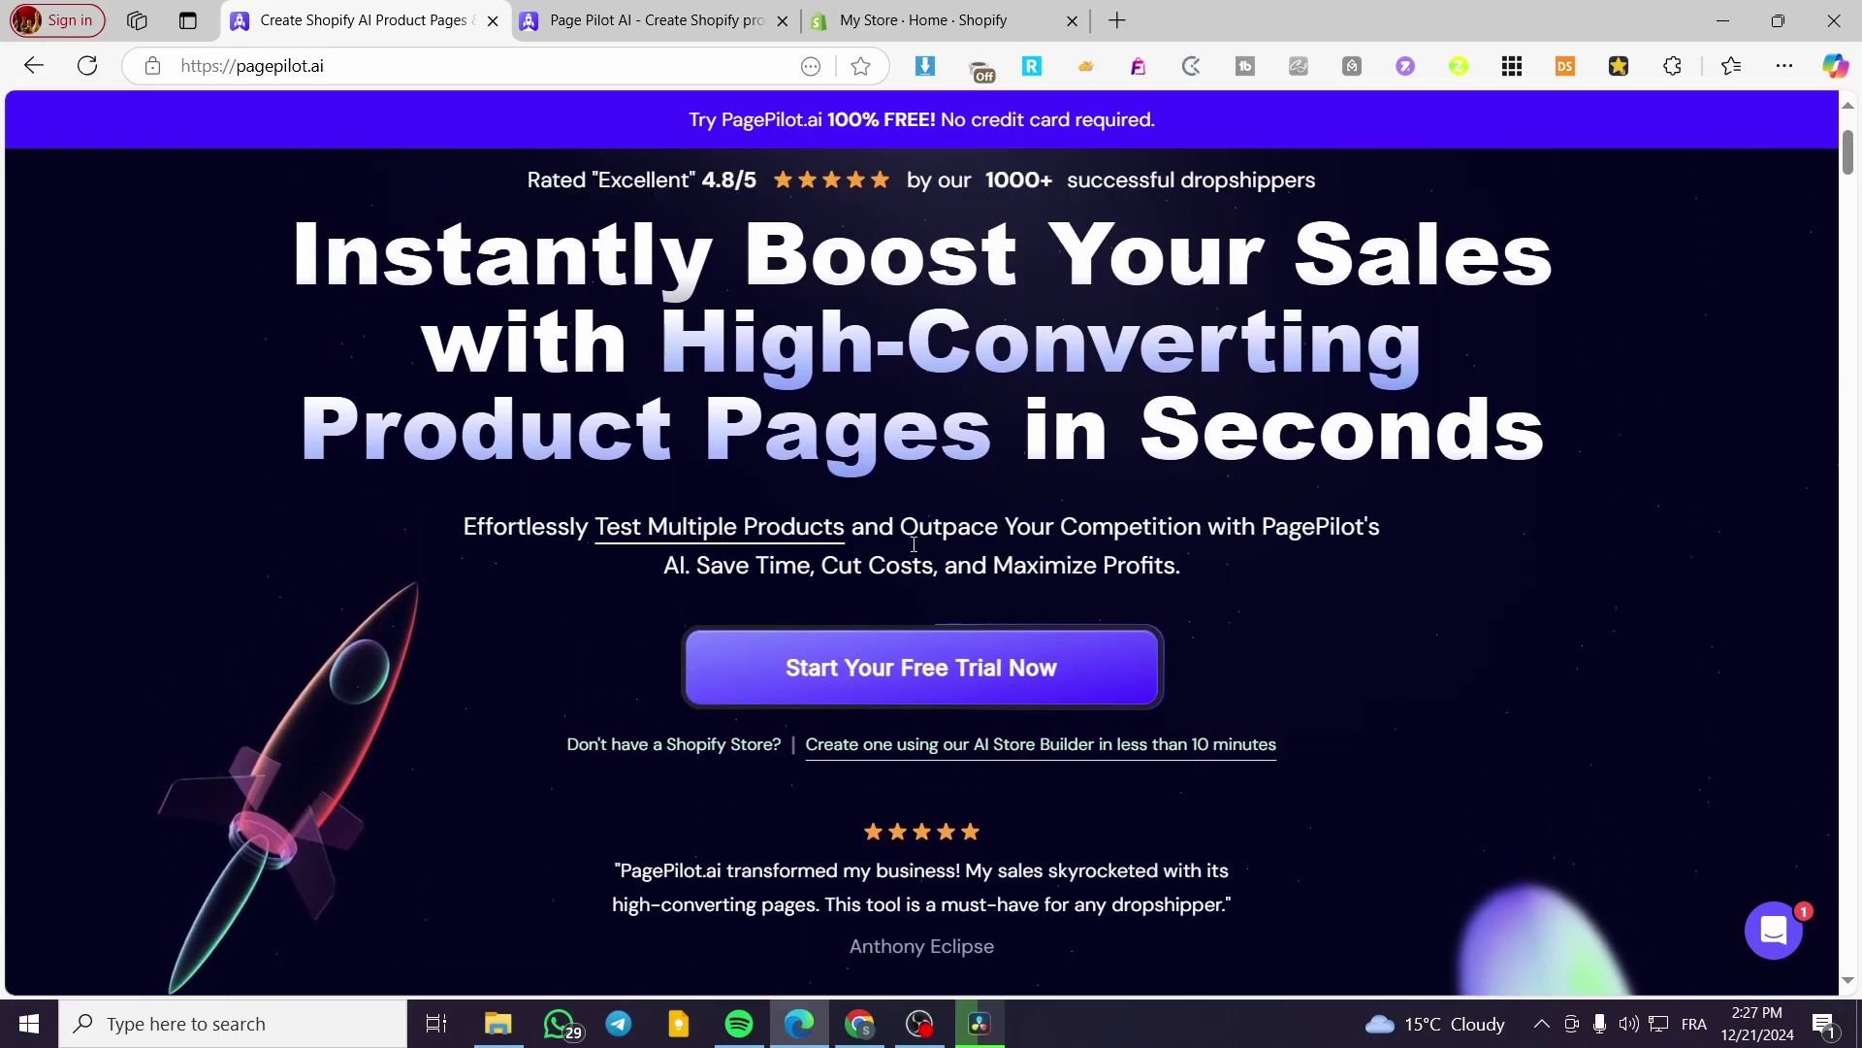
{"action": "scroll", "coordinate": [910, 551], "scroll_direction": "down", "scroll_amount": 5}
{"action": "scroll", "coordinate": [967, 632], "scroll_direction": "down", "scroll_amount": 8}
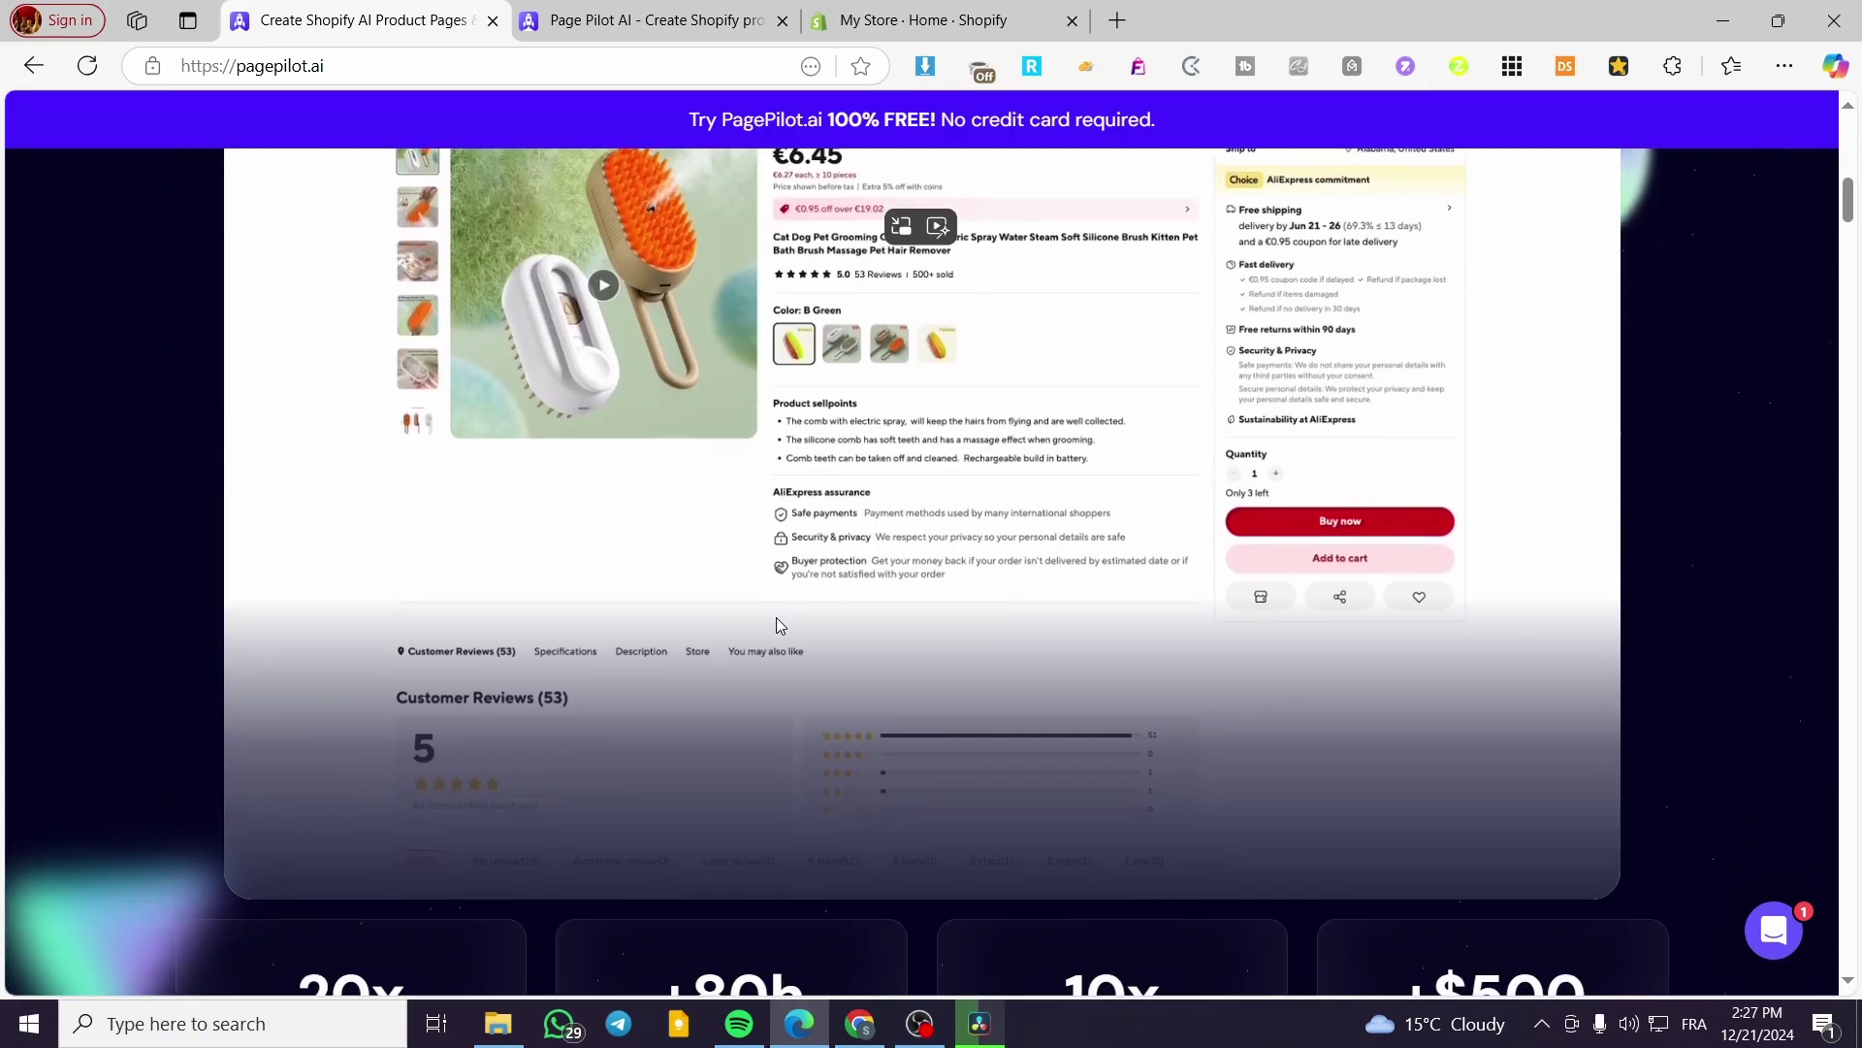
{"action": "scroll", "coordinate": [789, 500], "scroll_direction": "down", "scroll_amount": 6}
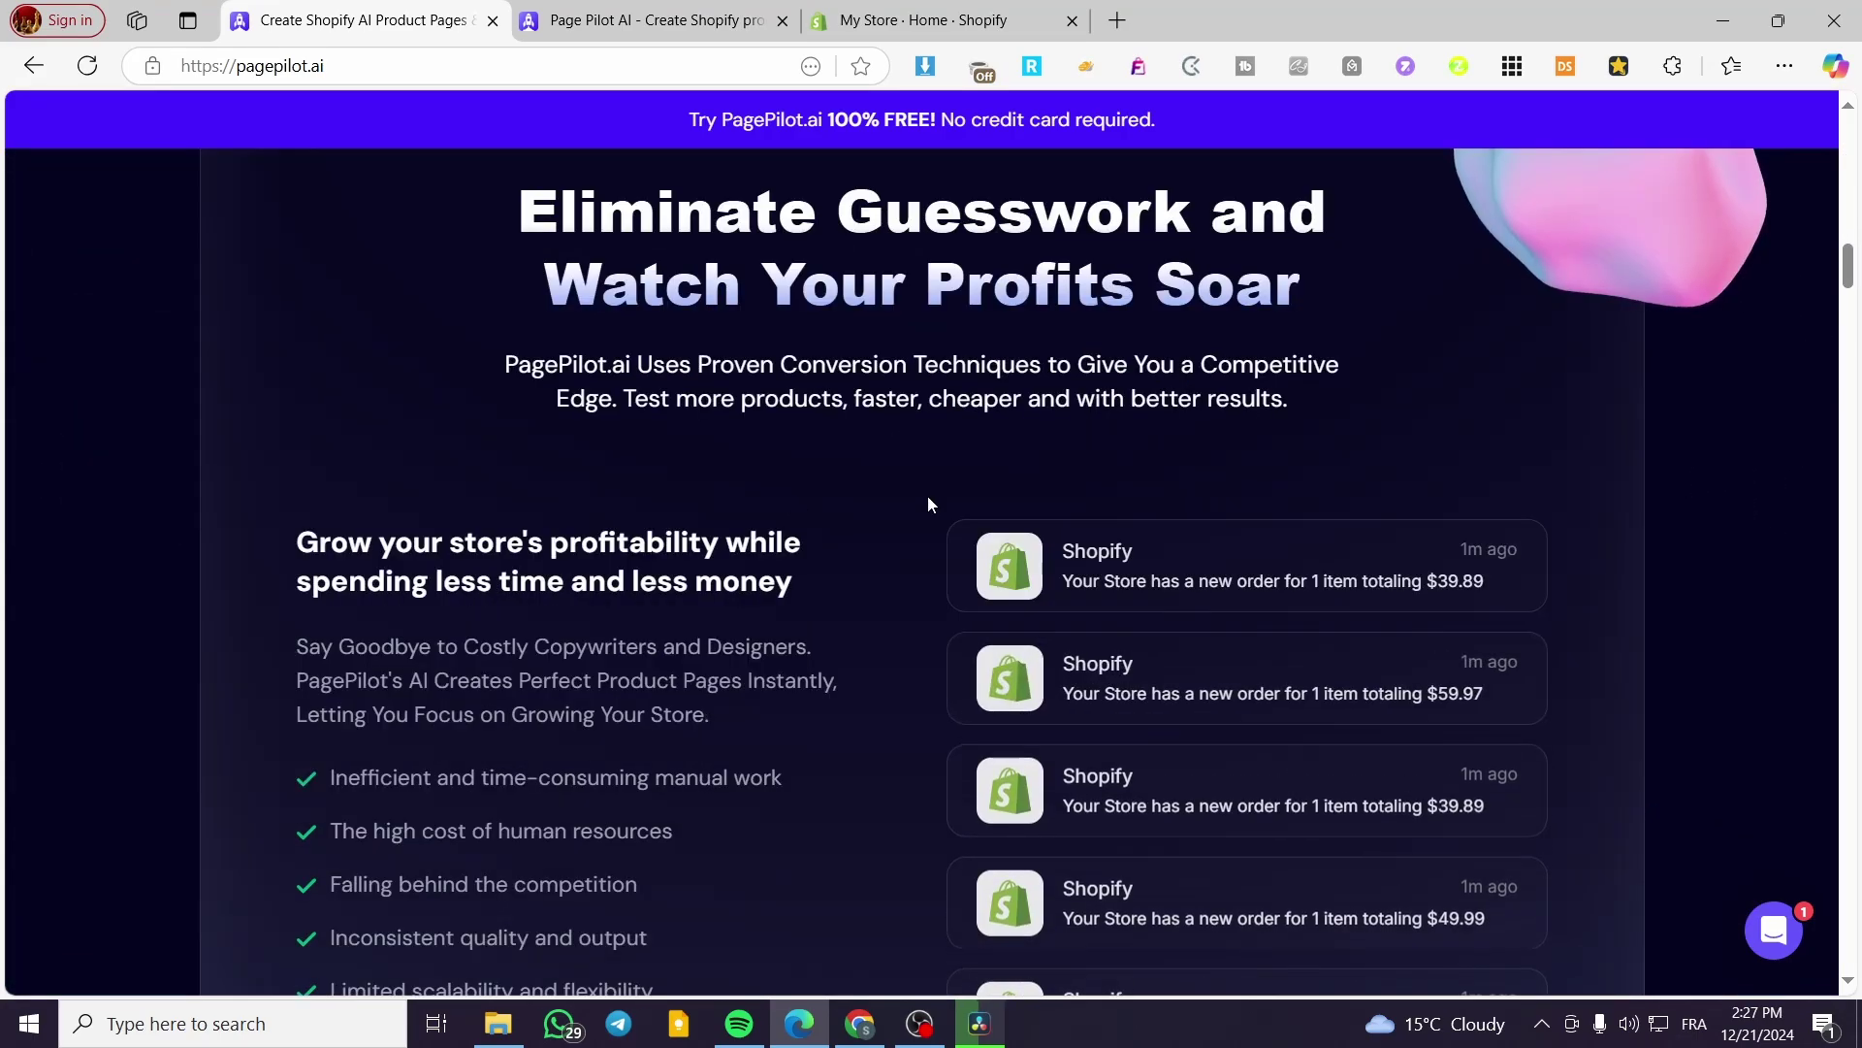
{"action": "scroll", "coordinate": [877, 587], "scroll_direction": "up", "scroll_amount": 15}
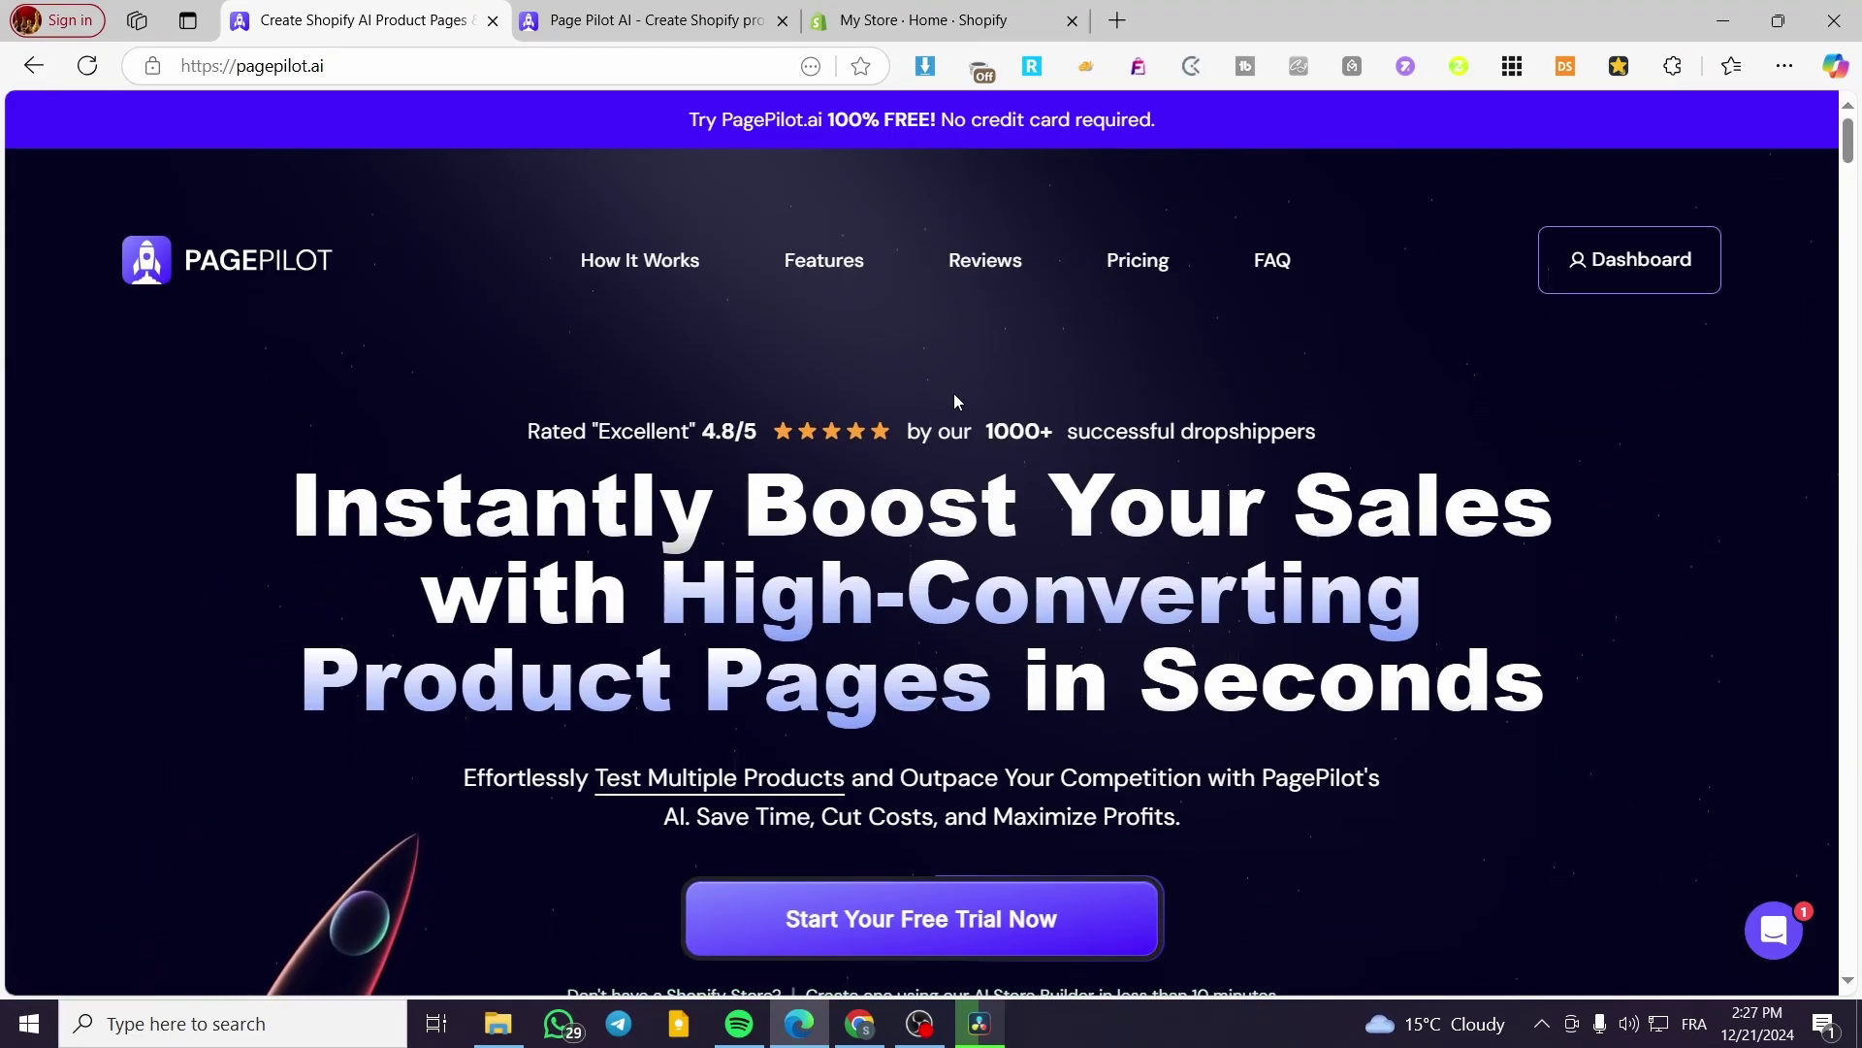
Switch to the PagePilot dashboard and review the account overview and the list of generated products
{"action": "left_click", "coordinate": [650, 35]}
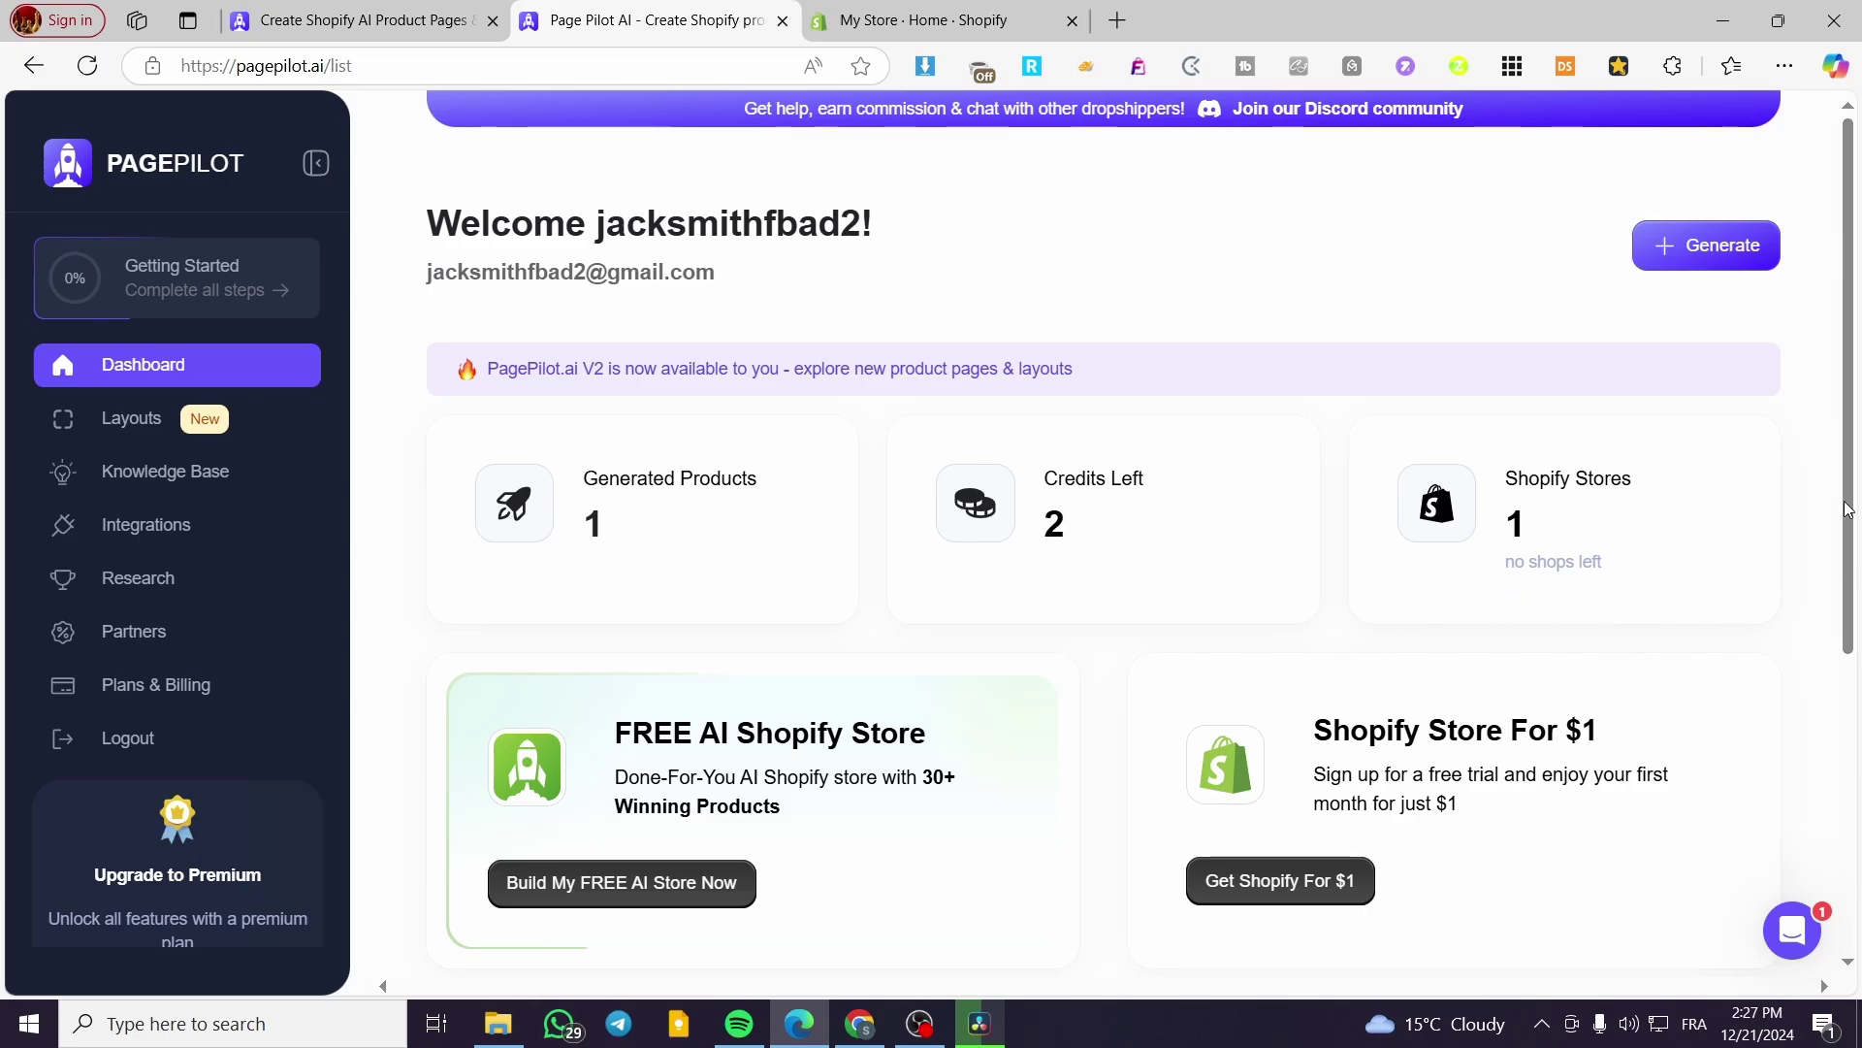
{"action": "scroll", "coordinate": [1572, 548], "scroll_direction": "down", "scroll_amount": 2}
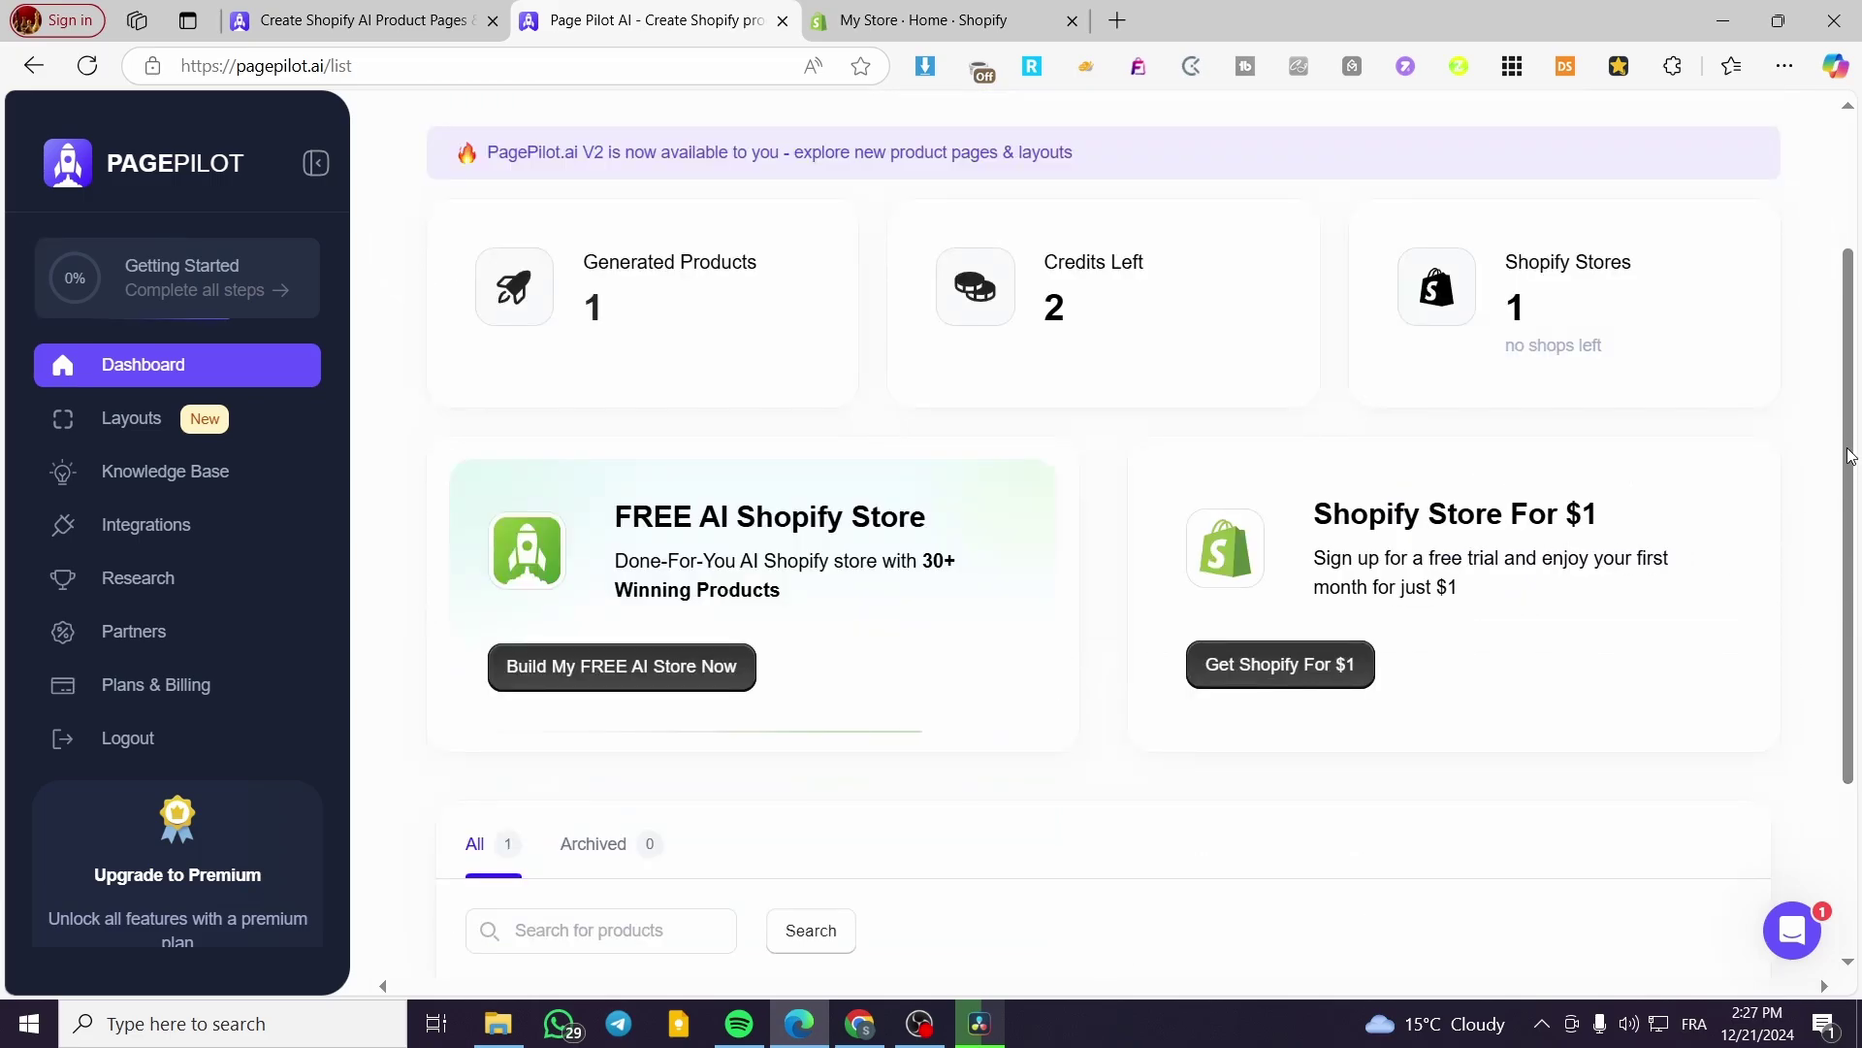
{"action": "scroll", "coordinate": [1860, 834], "scroll_direction": "down", "scroll_amount": 3}
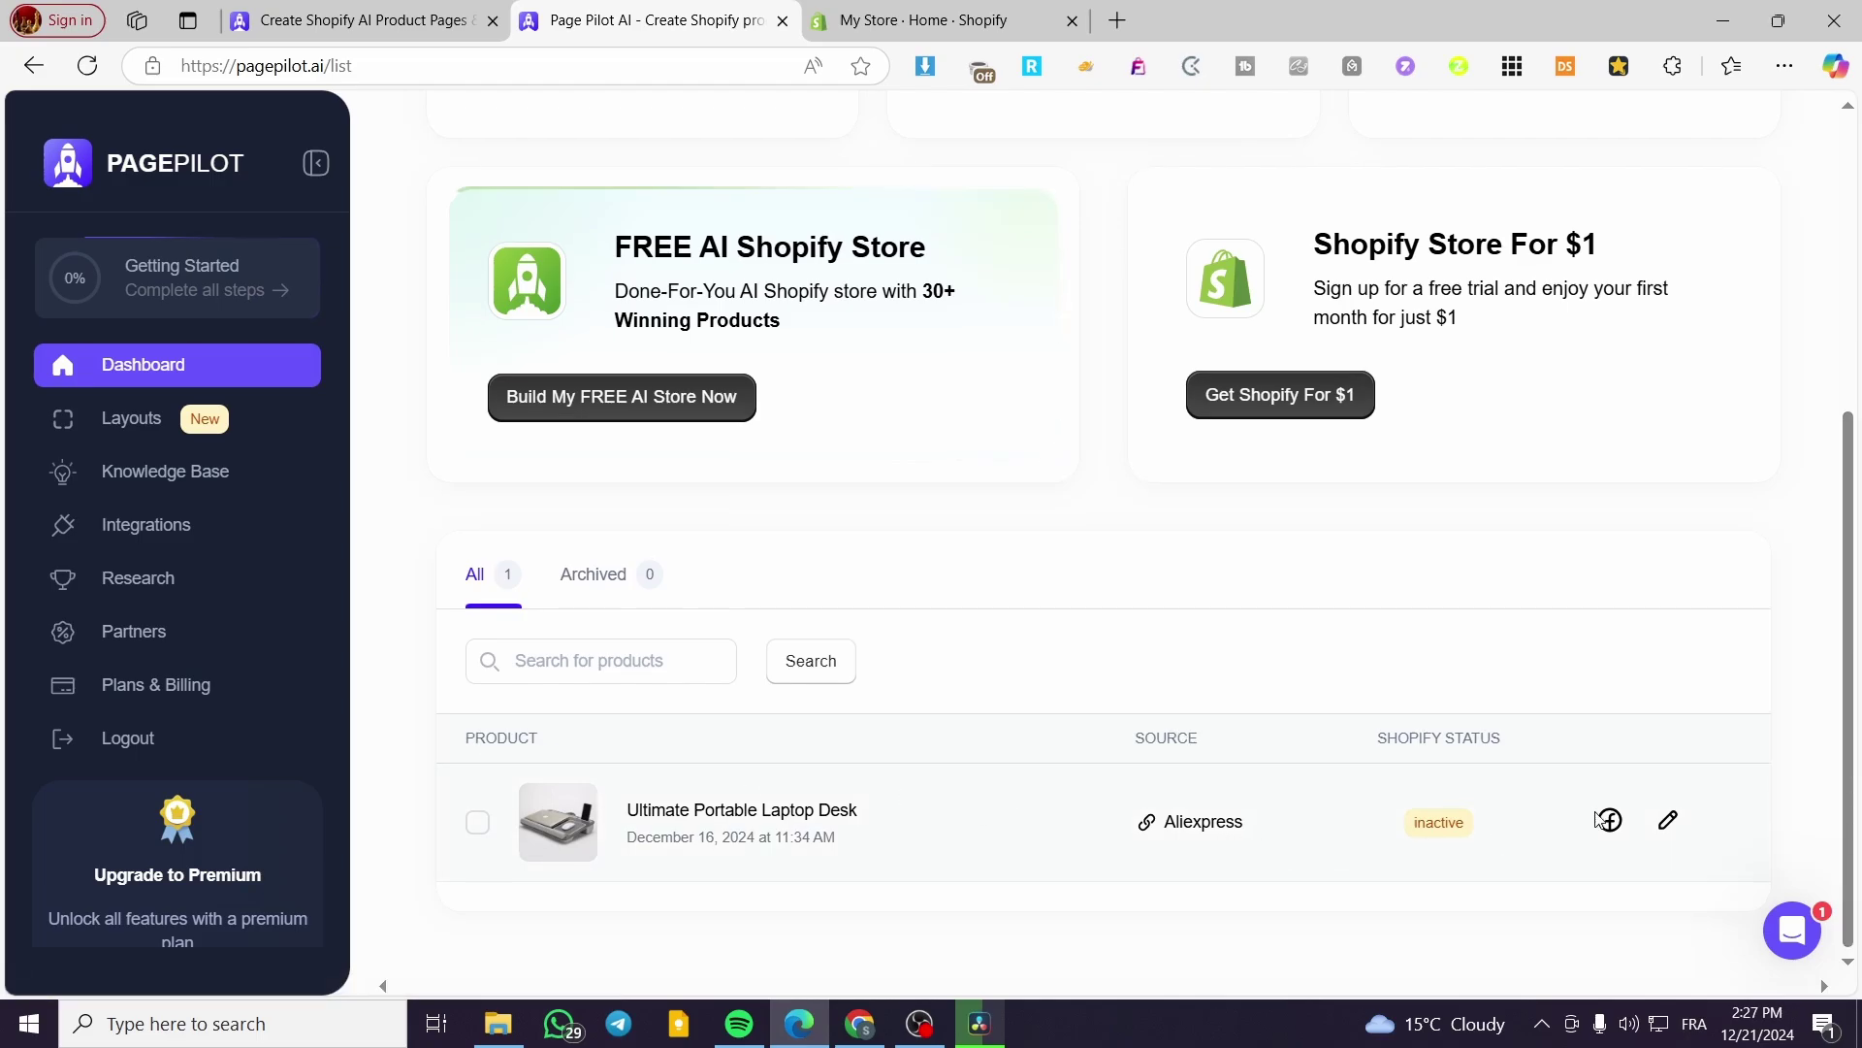
{"action": "left_click_drag", "start_coordinate": [1849, 941], "coordinate": [1850, 646]}
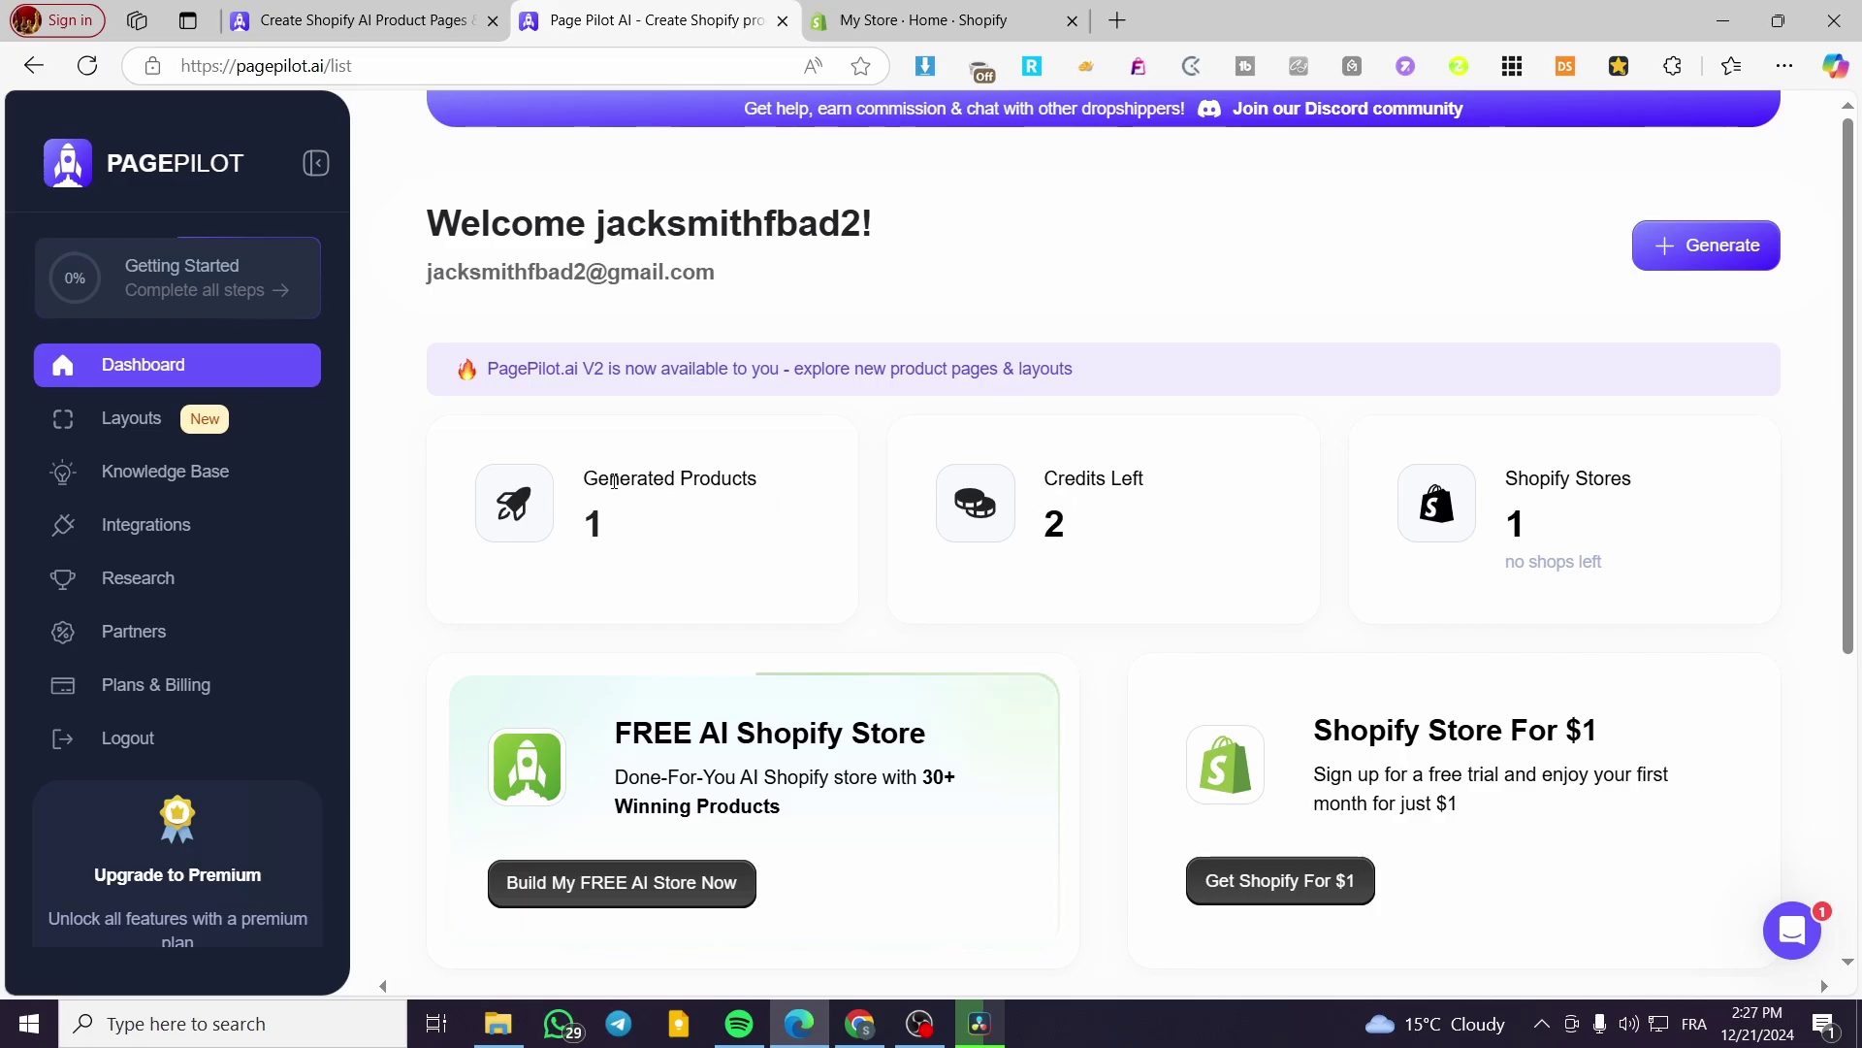
Browse the product page layout gallery and add the General Store layout
{"action": "left_click", "coordinate": [124, 427]}
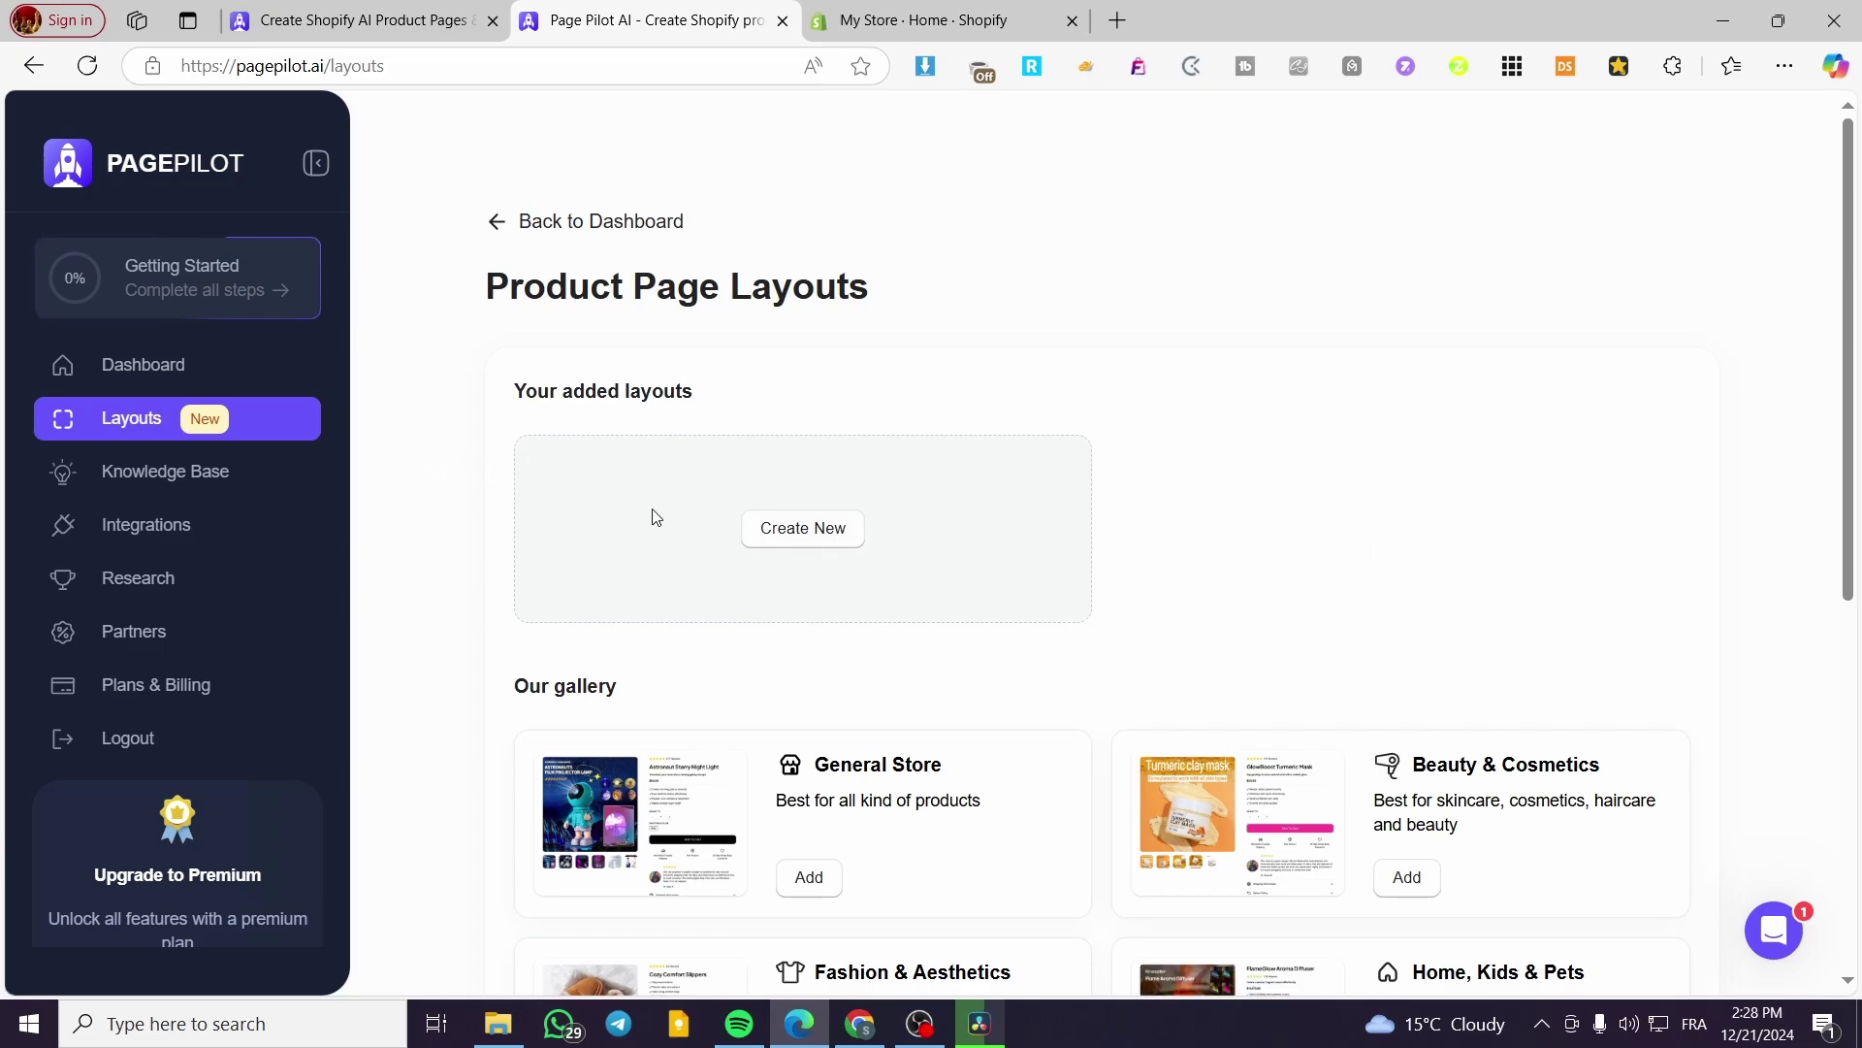
{"action": "scroll", "coordinate": [1028, 393], "scroll_direction": "down", "scroll_amount": 3}
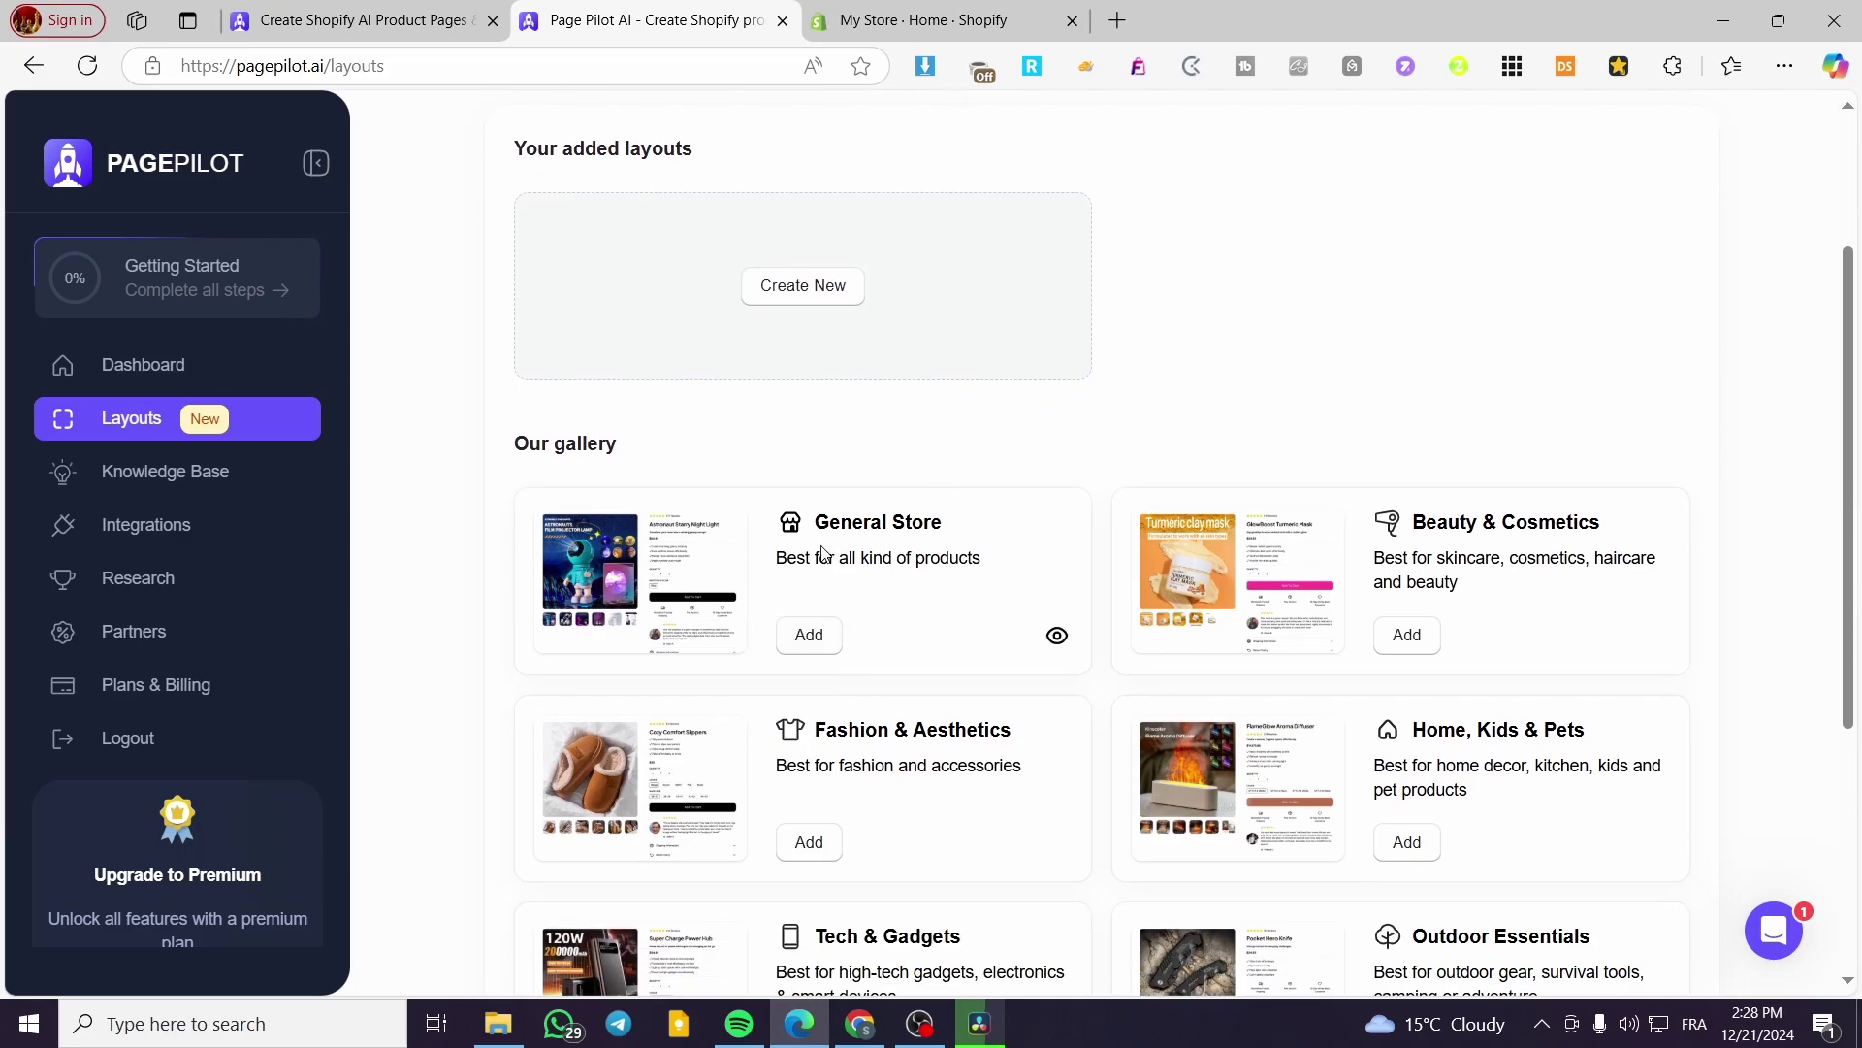
{"action": "scroll", "coordinate": [1663, 534], "scroll_direction": "down", "scroll_amount": 3}
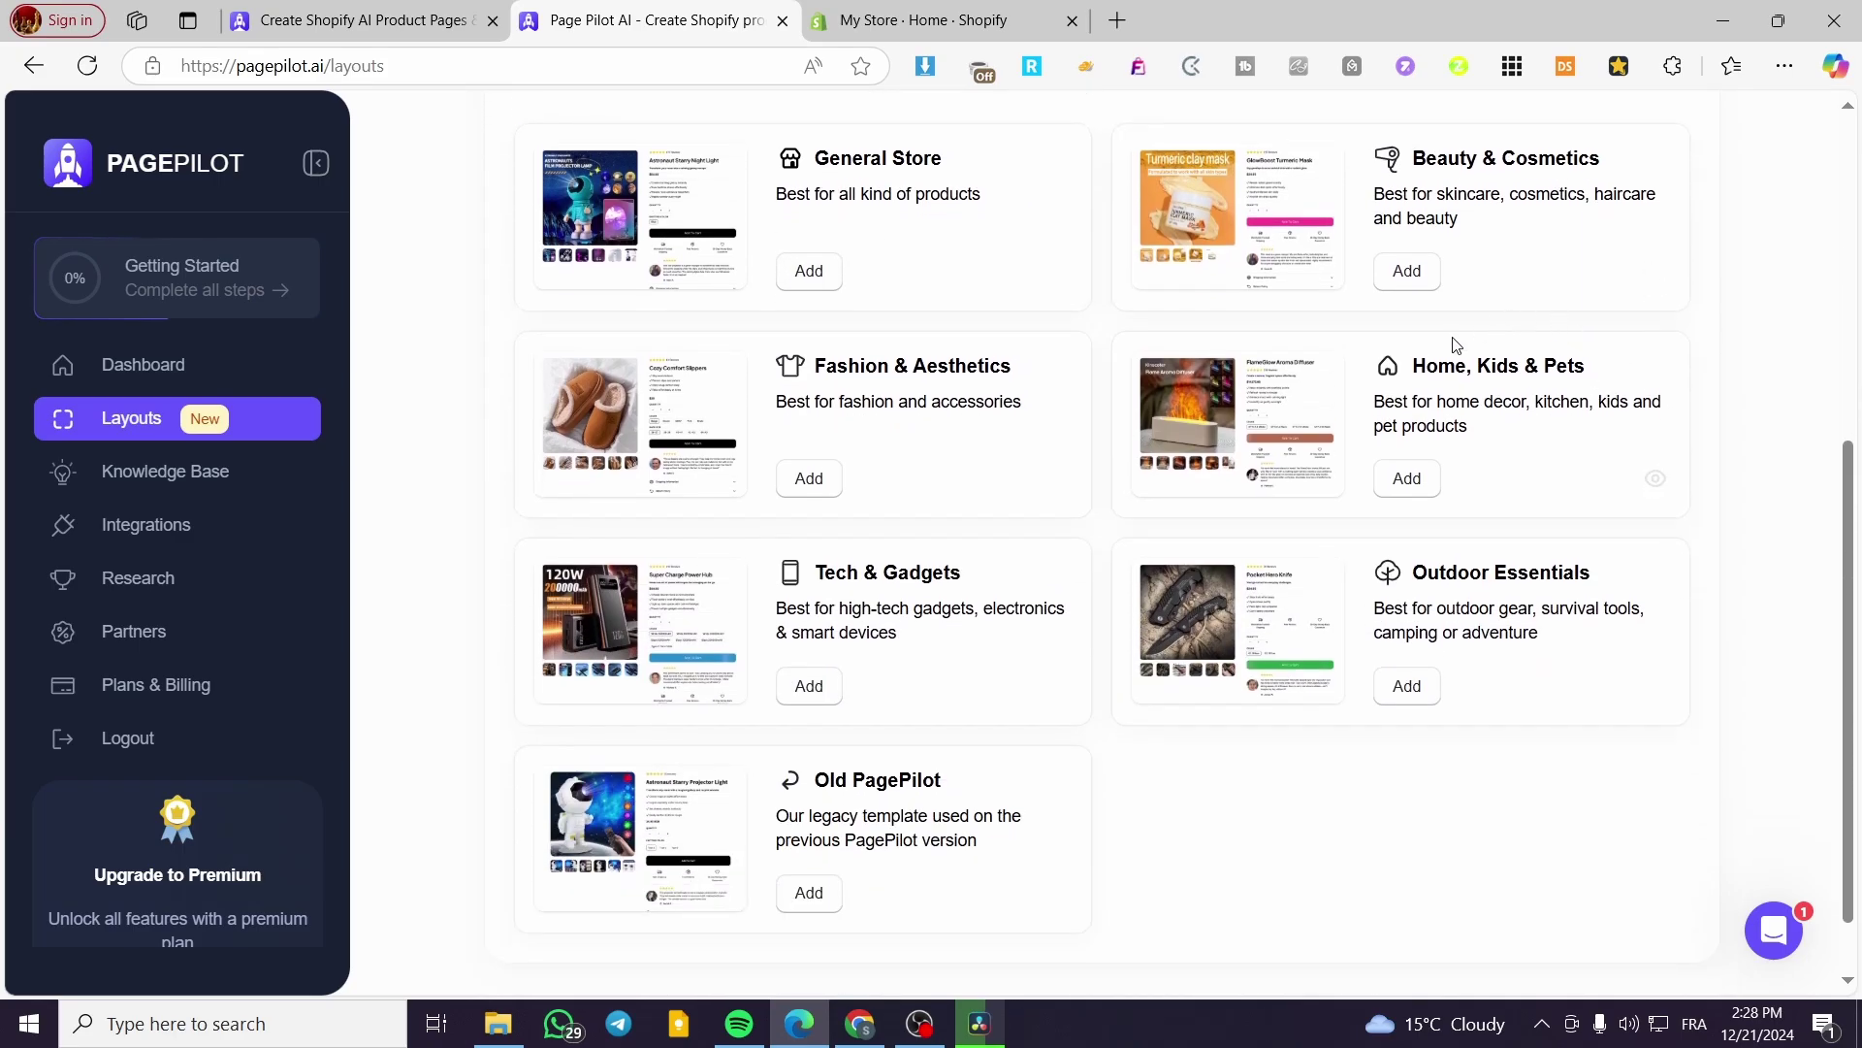
{"action": "scroll", "coordinate": [1009, 649], "scroll_direction": "up", "scroll_amount": 3}
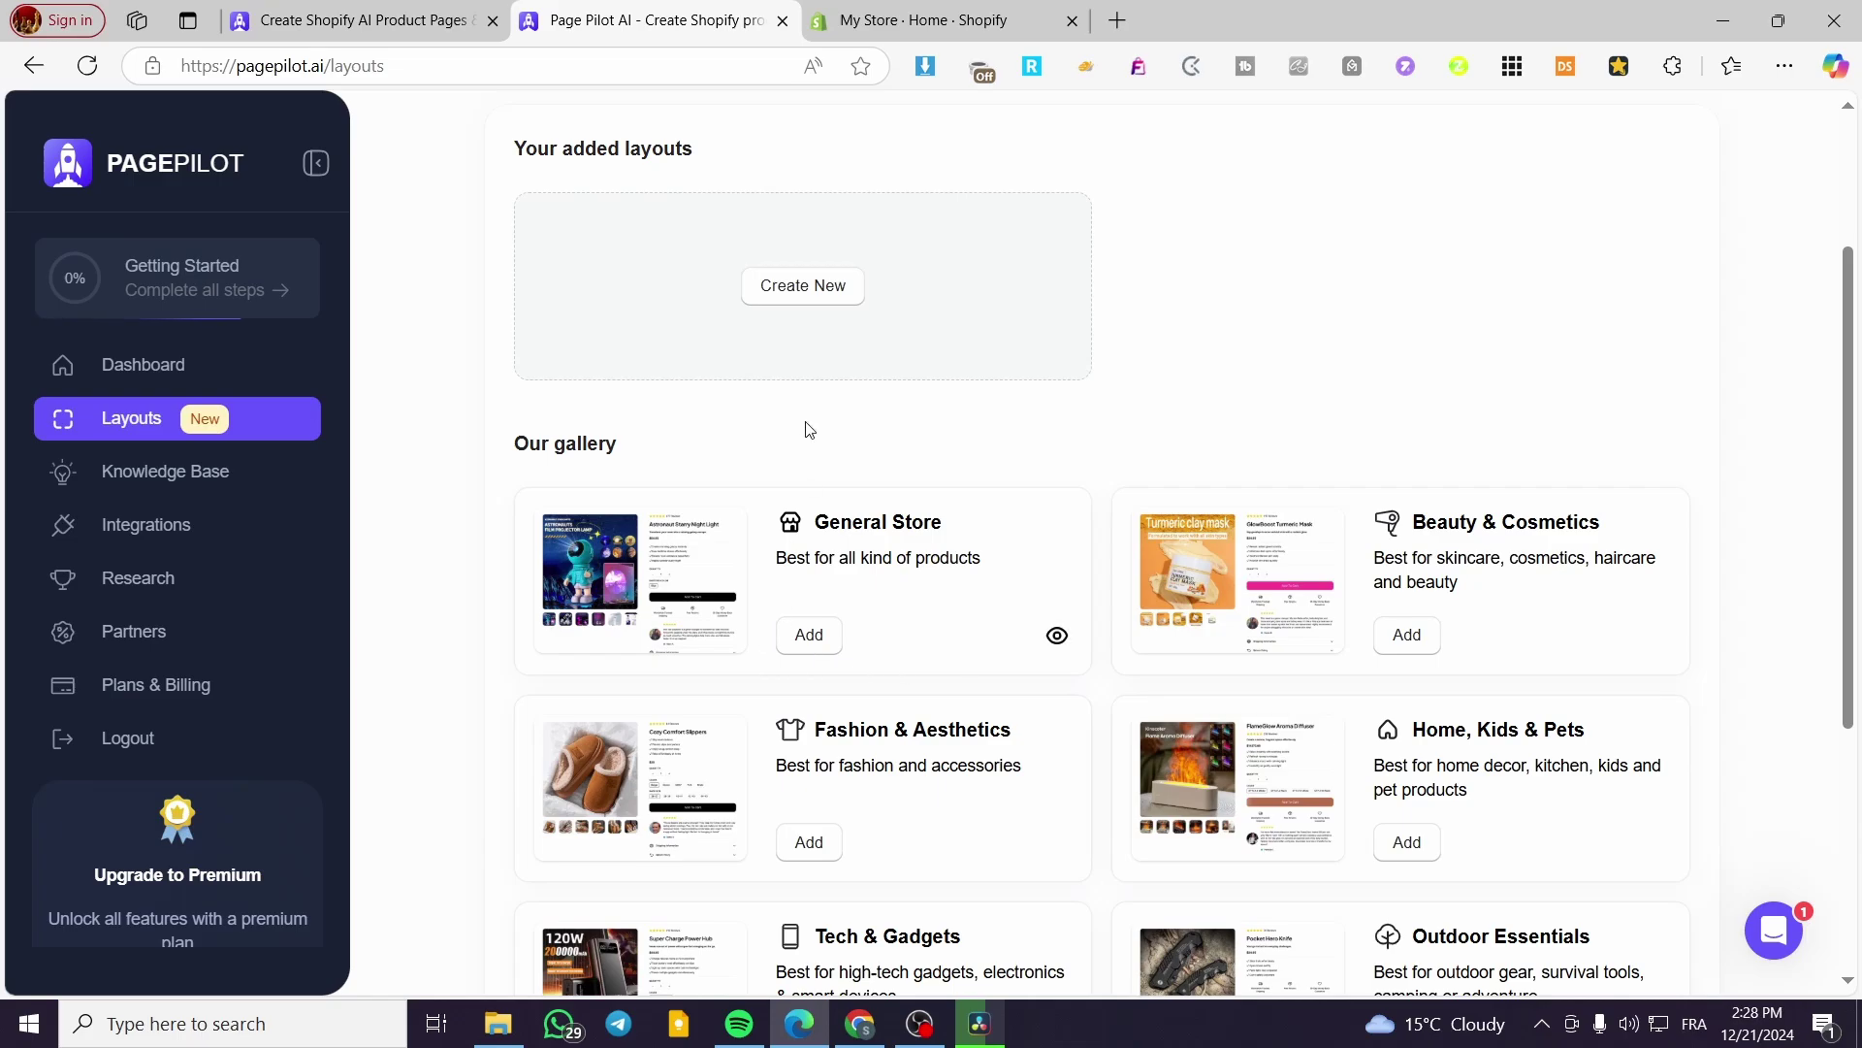
{"action": "left_click", "coordinate": [805, 640]}
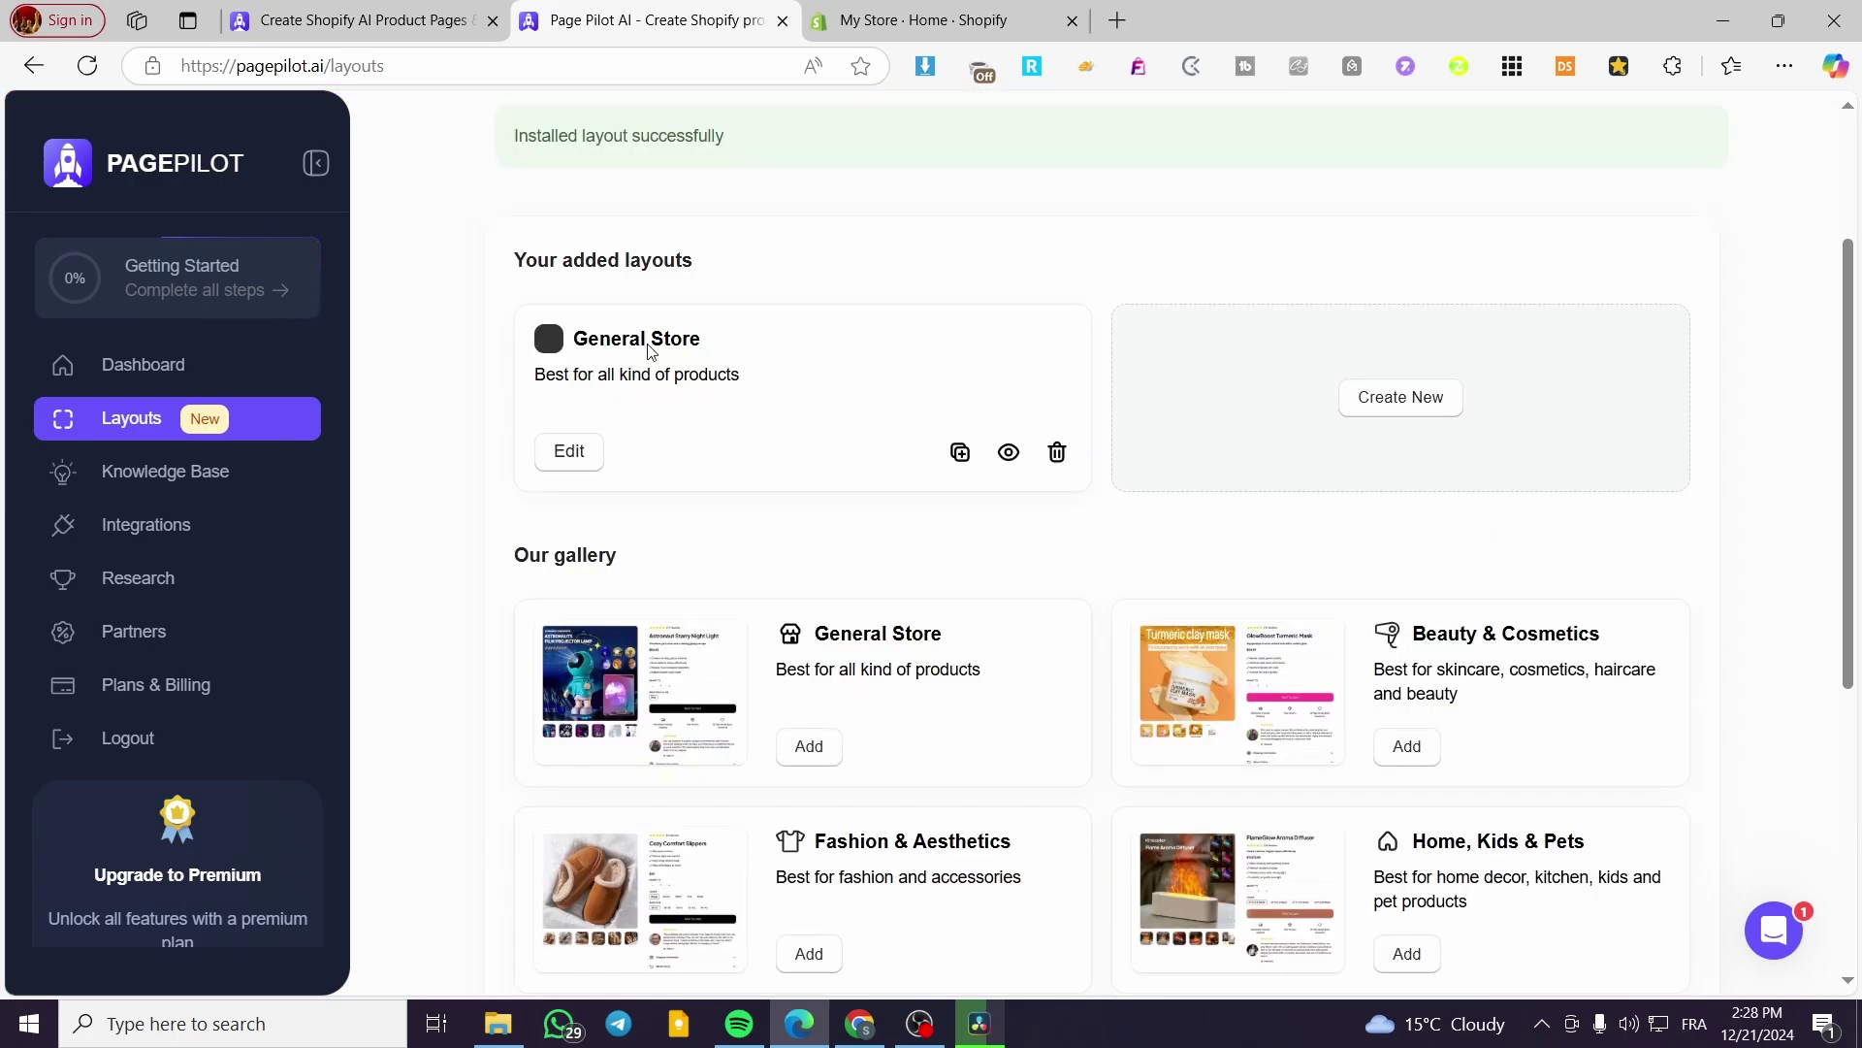
Open the added General Store layout for editing and examine its product blocks from Review Numbers to Expandable Text
{"action": "mouse_move", "coordinate": [562, 403]}
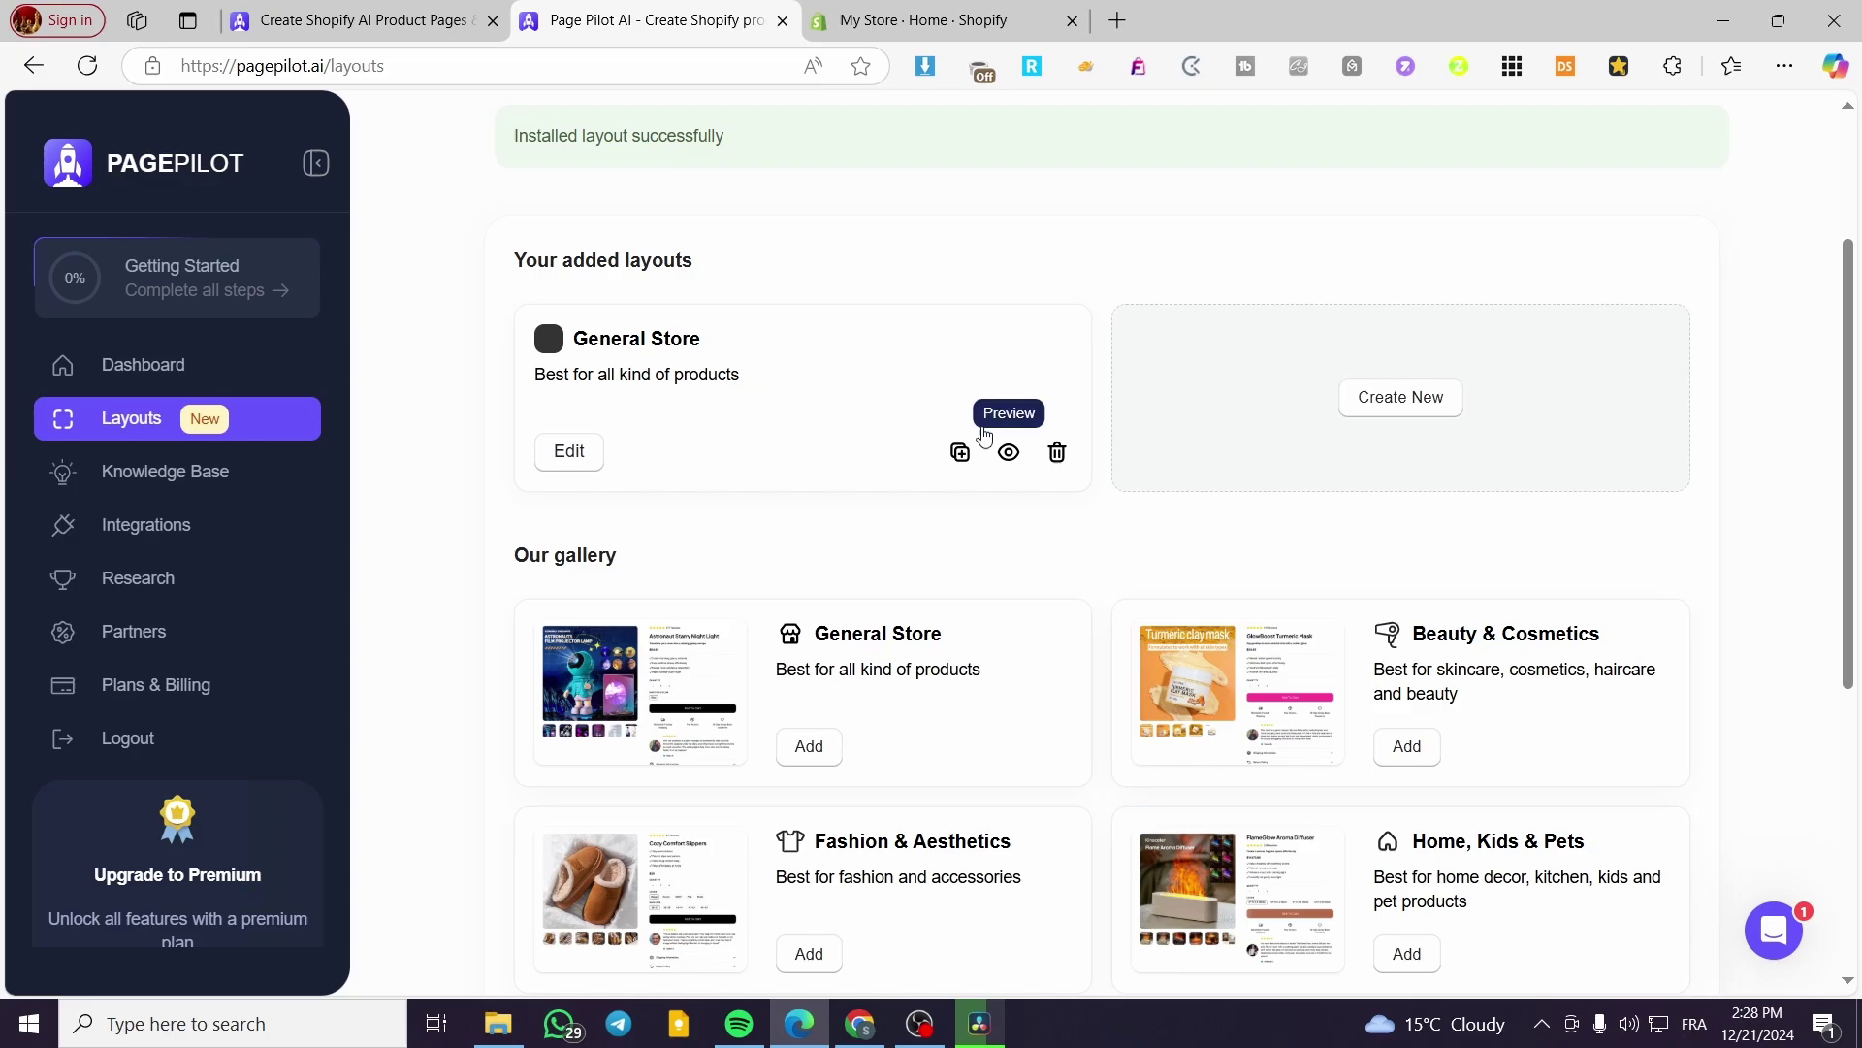
{"action": "left_click", "coordinate": [568, 452]}
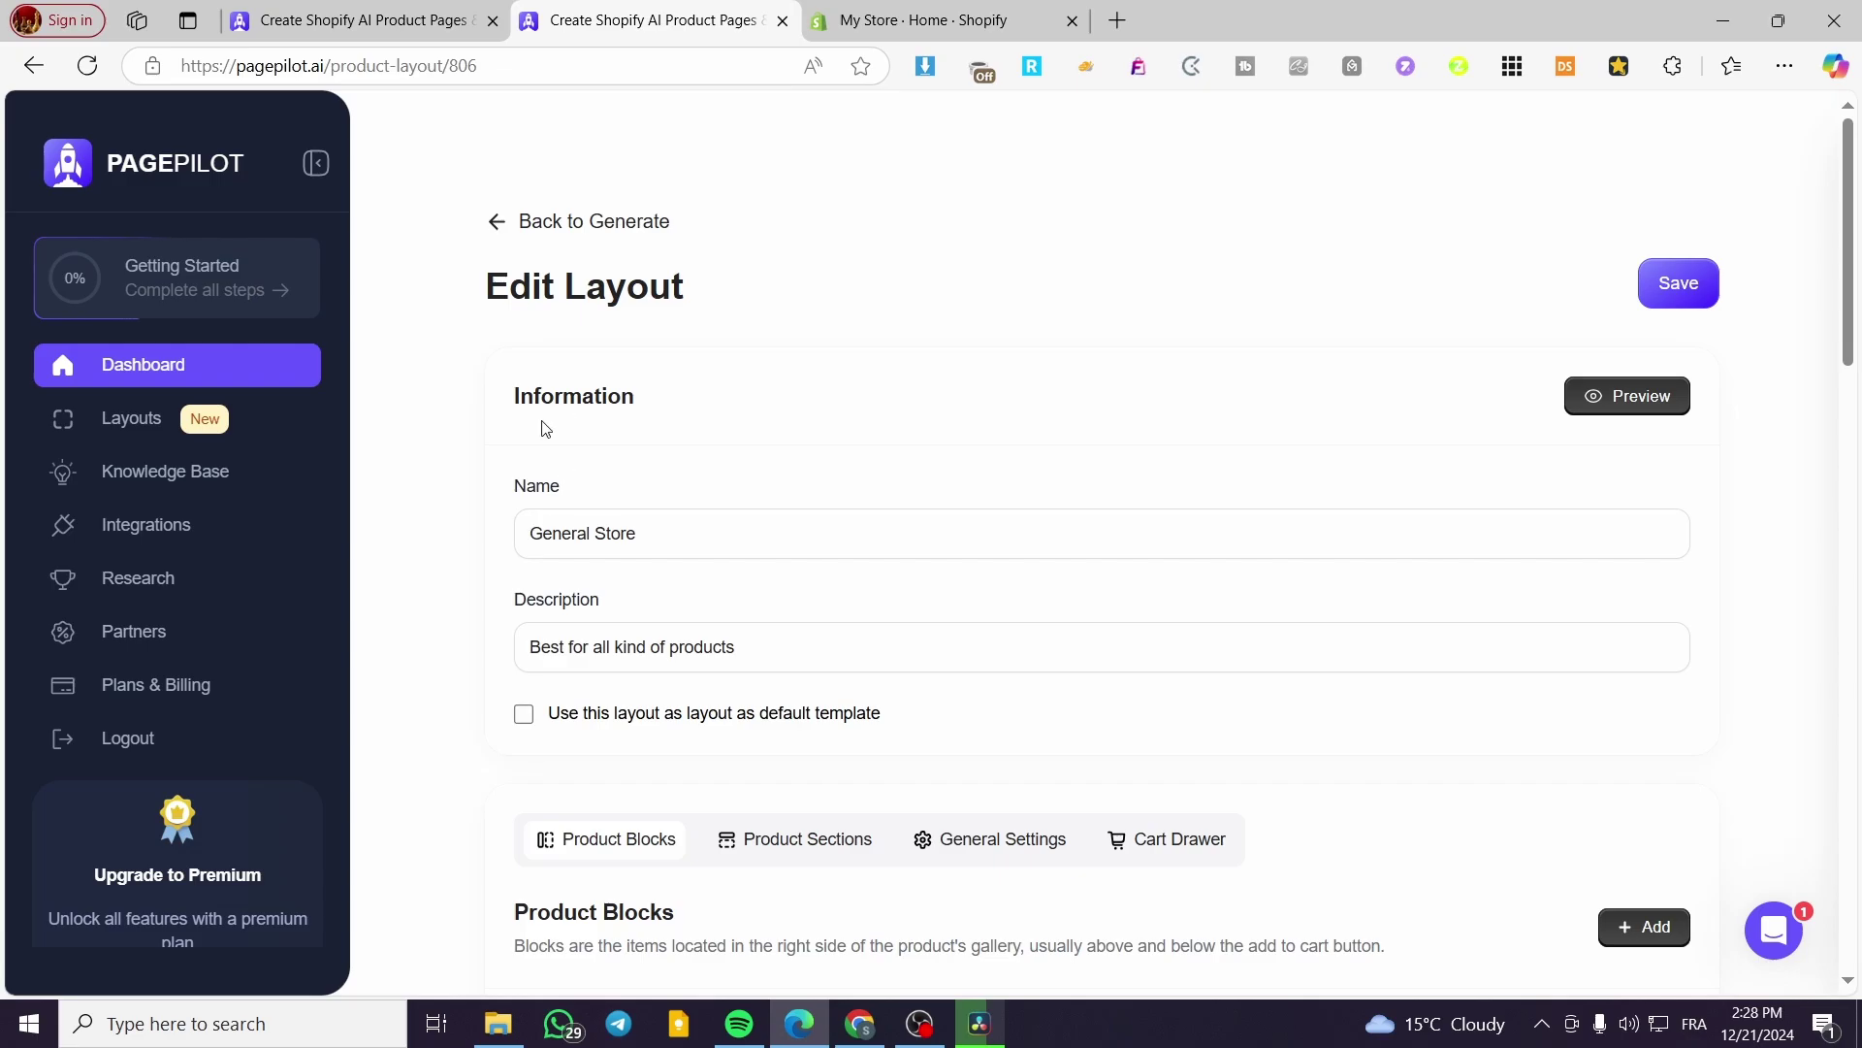
{"action": "scroll", "coordinate": [547, 429], "scroll_direction": "down", "scroll_amount": 12}
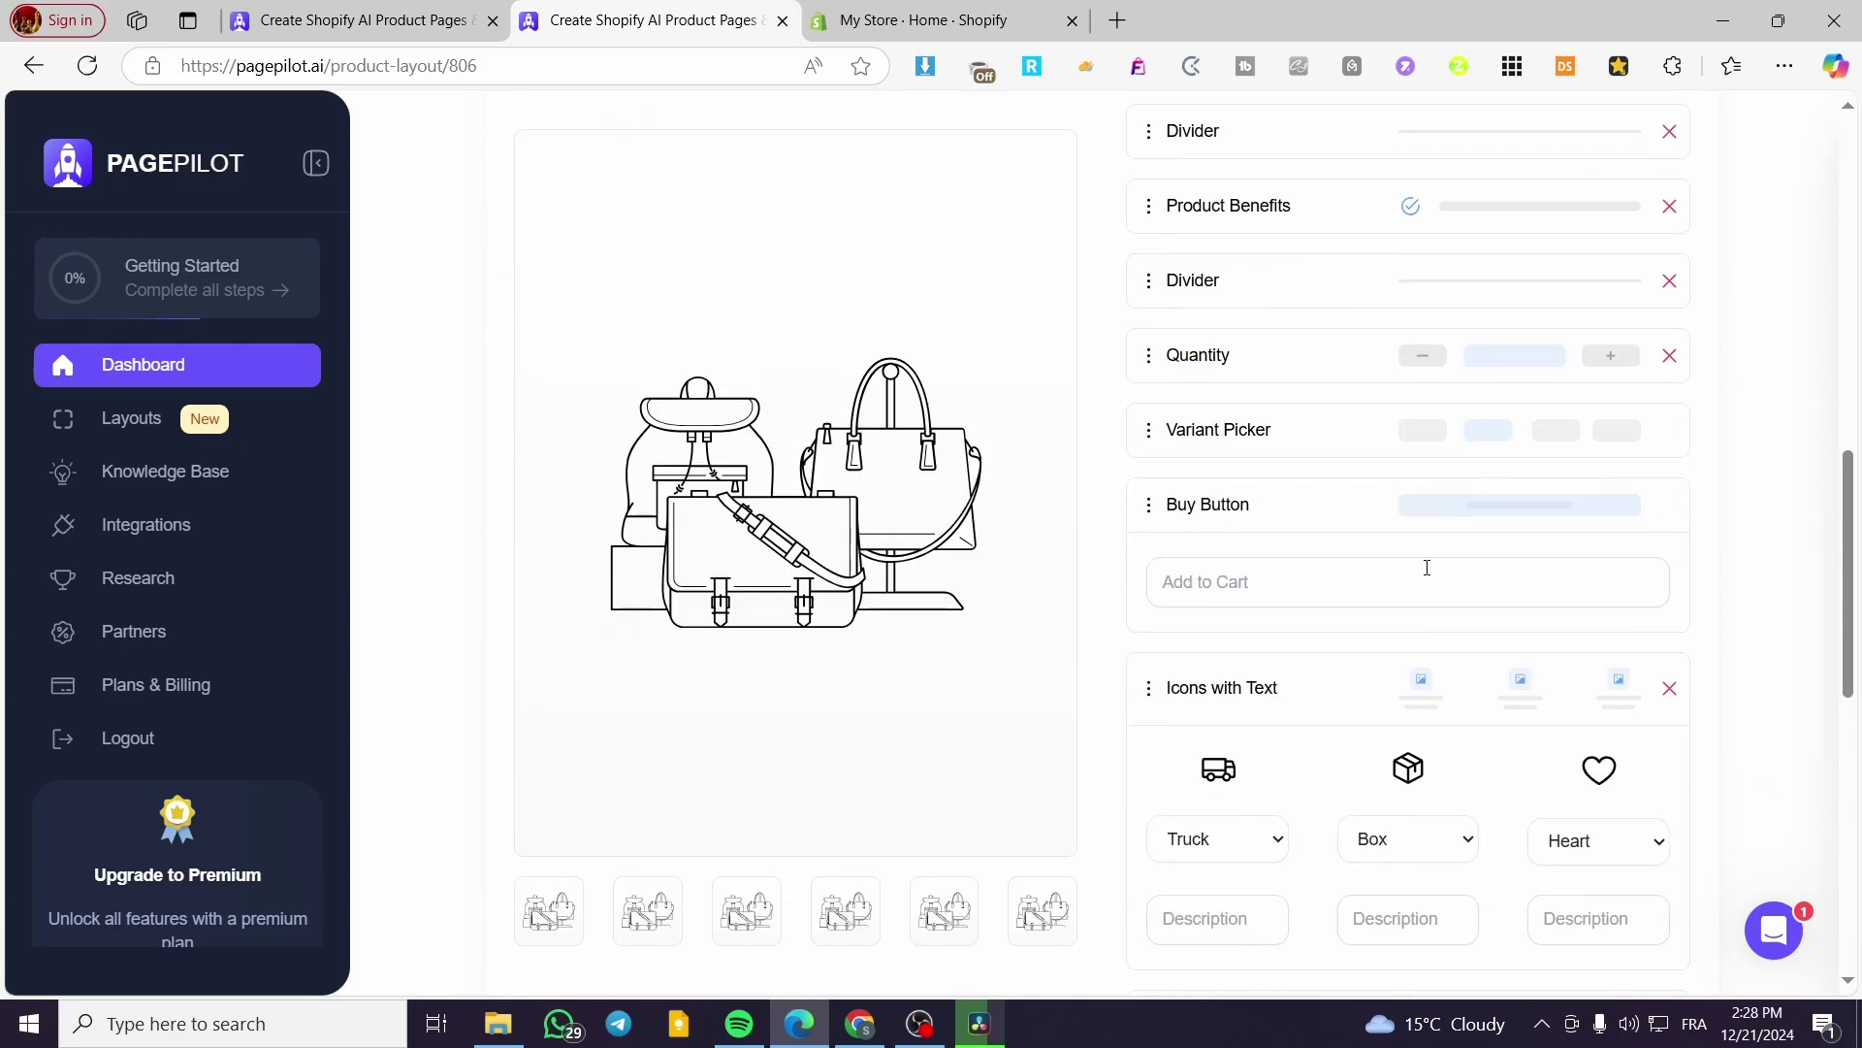
{"action": "scroll", "coordinate": [1306, 587], "scroll_direction": "down", "scroll_amount": 10}
{"action": "scroll", "coordinate": [1048, 699], "scroll_direction": "up", "scroll_amount": 9}
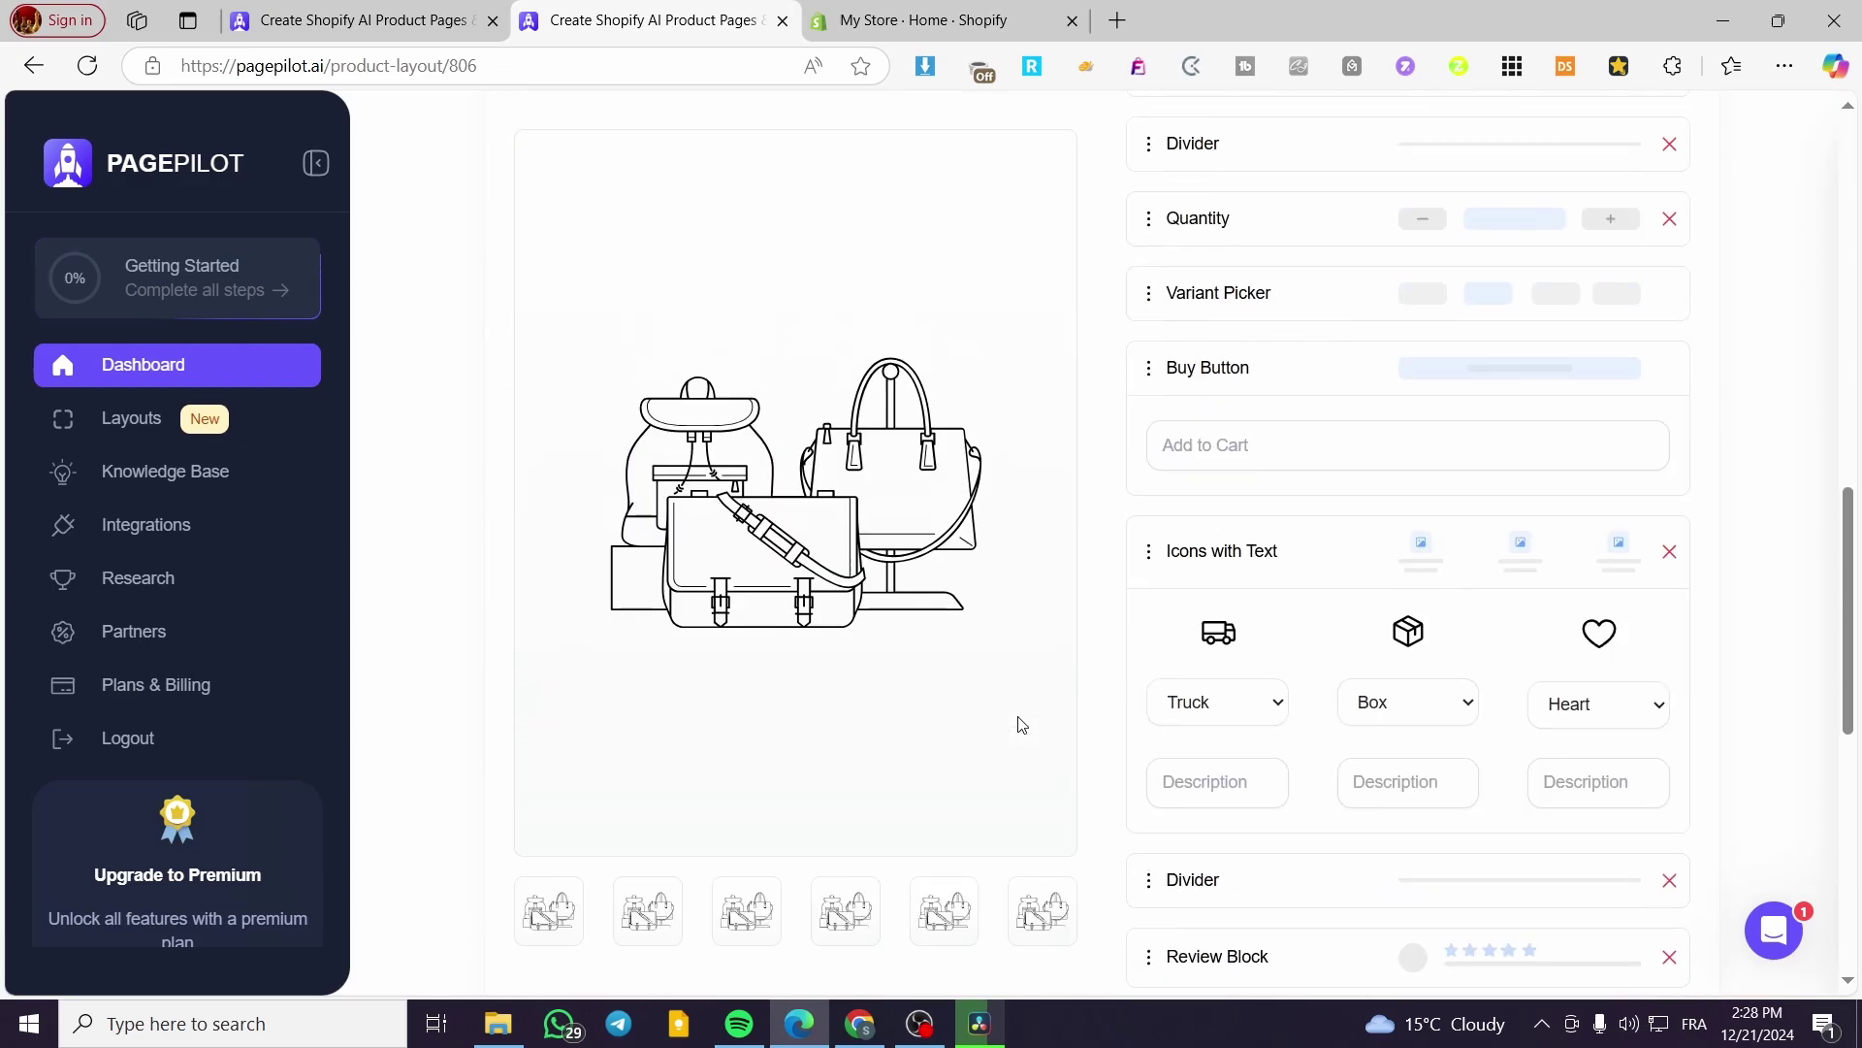
{"action": "scroll", "coordinate": [1009, 747], "scroll_direction": "up", "scroll_amount": 13}
{"action": "scroll", "coordinate": [983, 776], "scroll_direction": "down", "scroll_amount": 7}
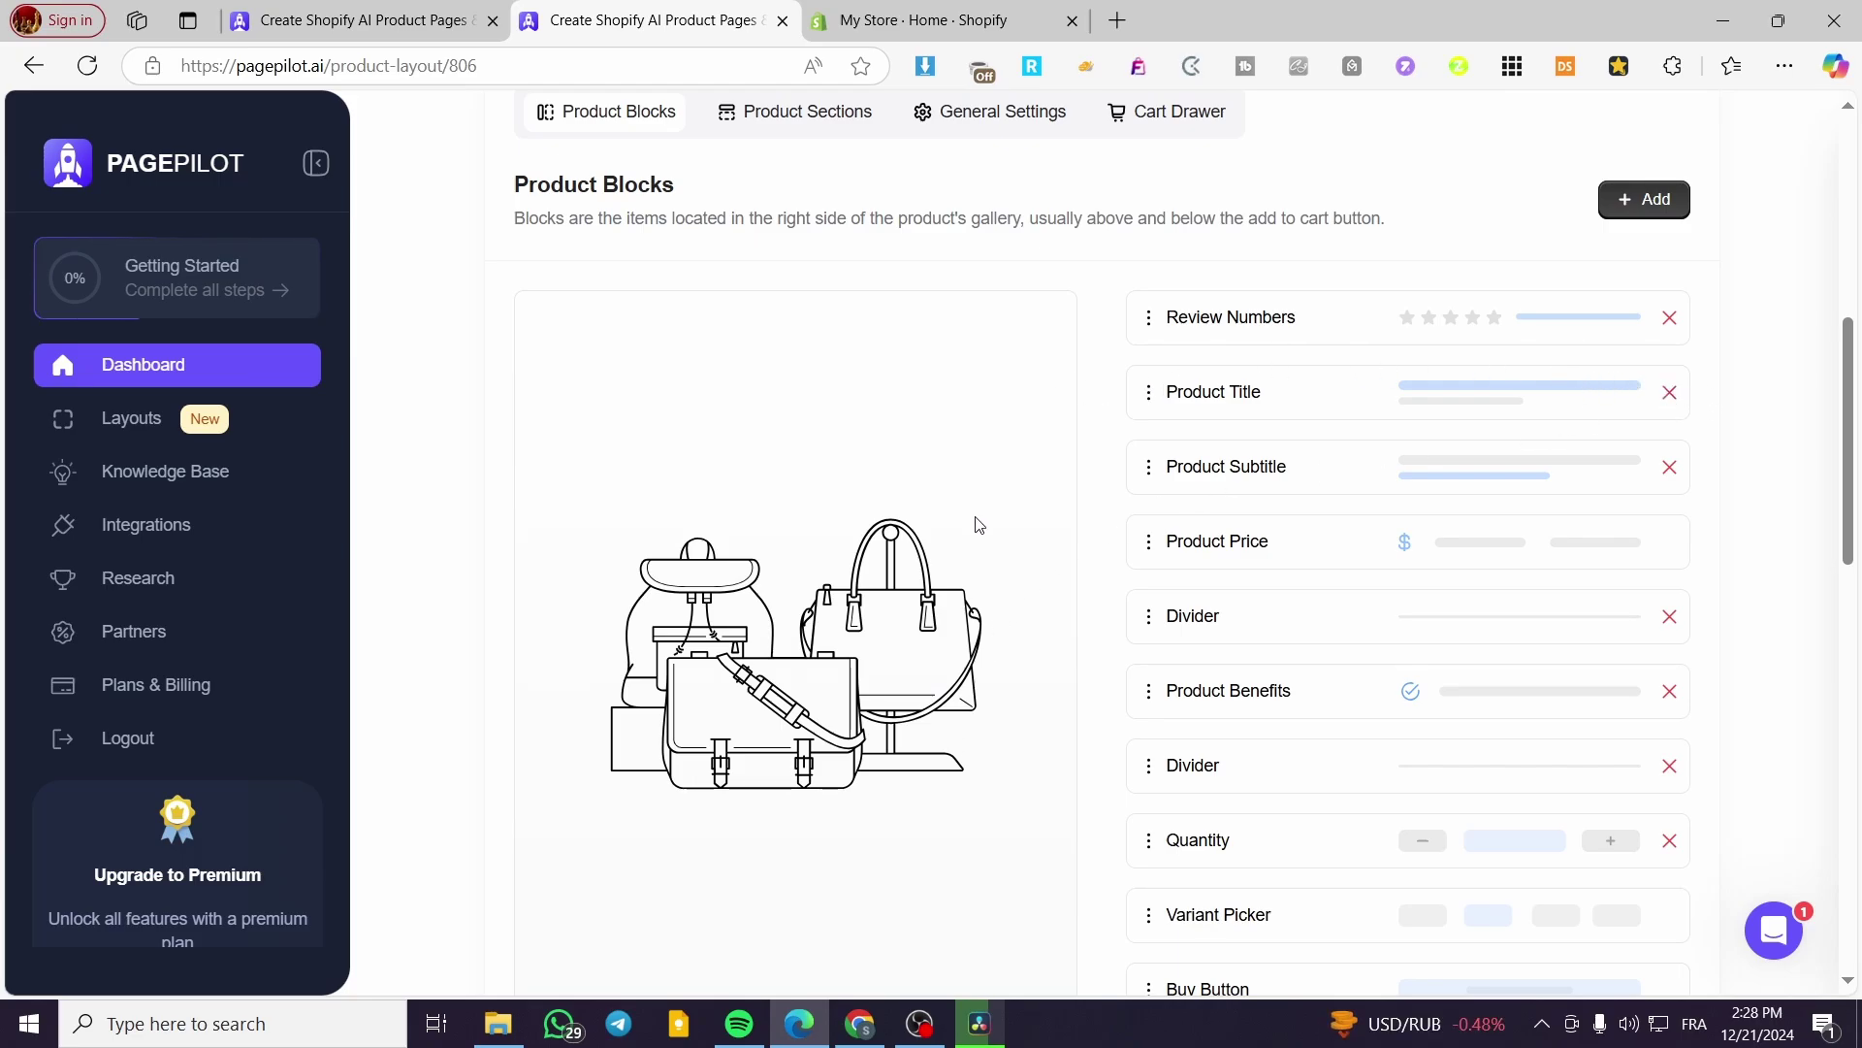
{"action": "scroll", "coordinate": [1224, 333], "scroll_direction": "down", "scroll_amount": 1}
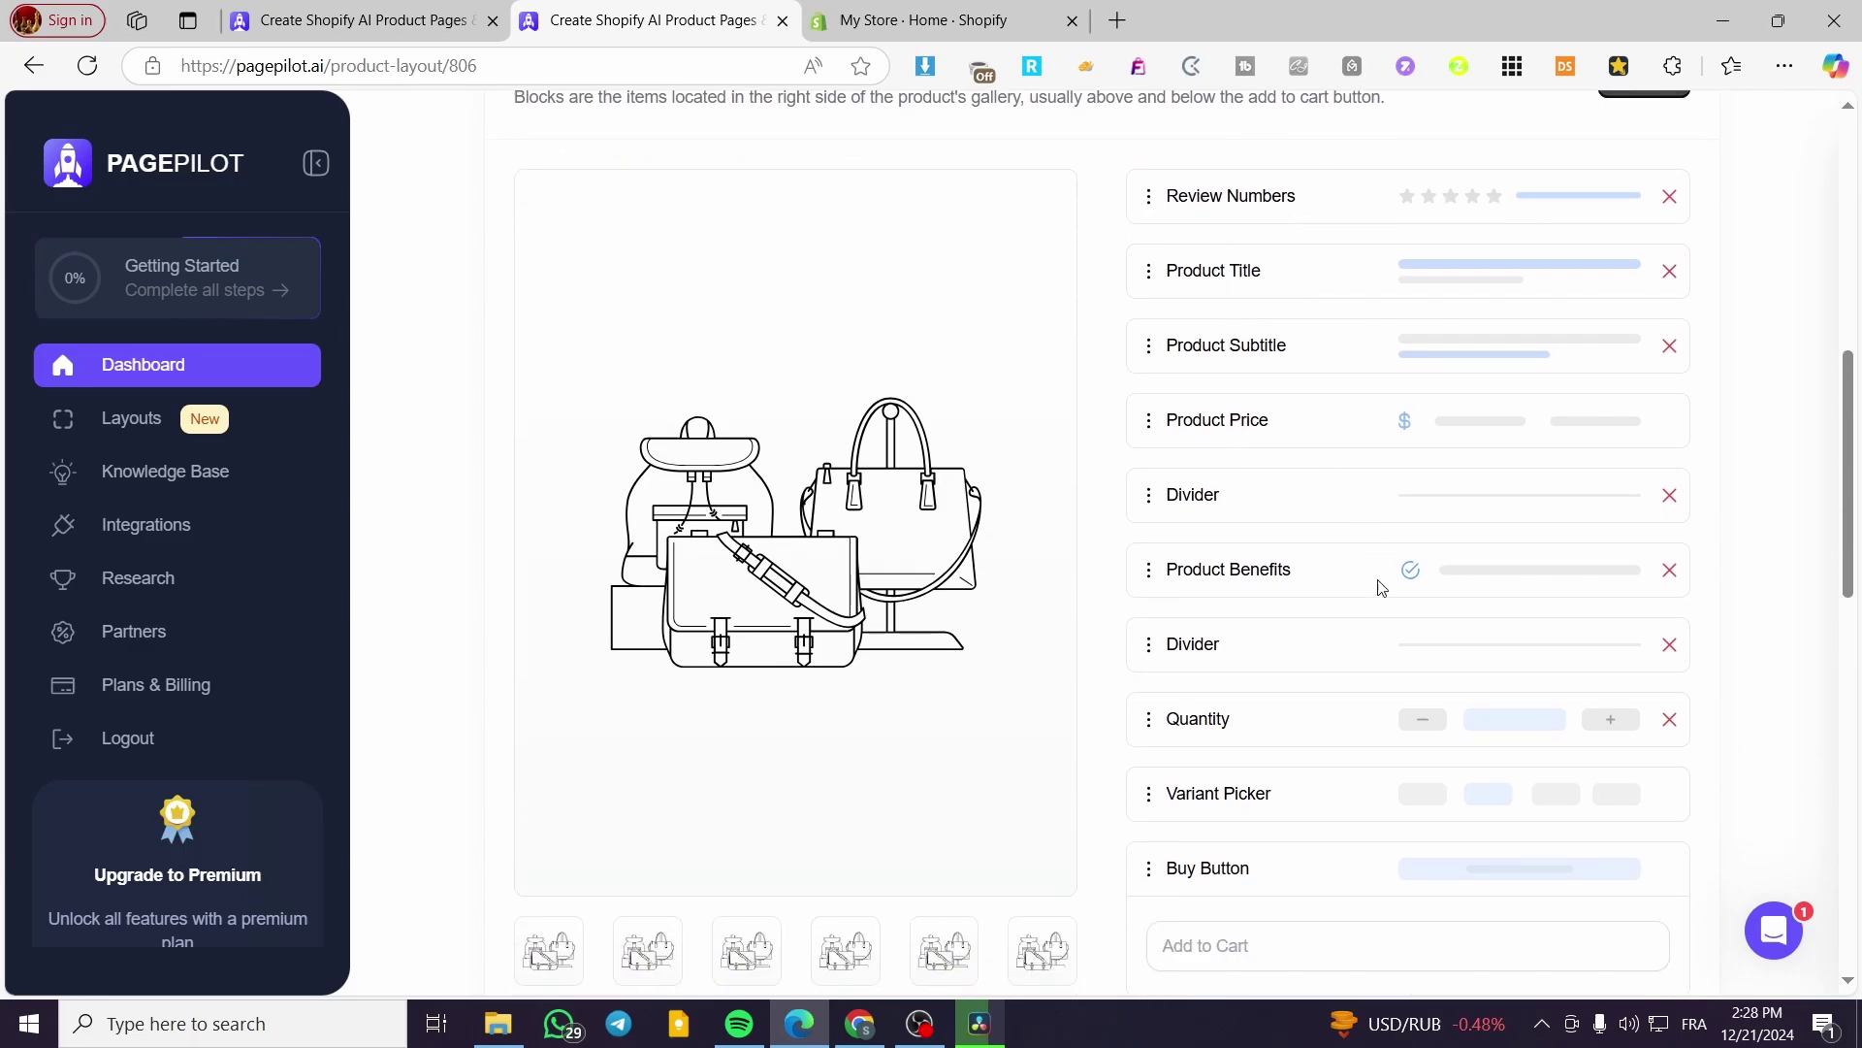
{"action": "scroll", "coordinate": [1380, 586], "scroll_direction": "down", "scroll_amount": 3}
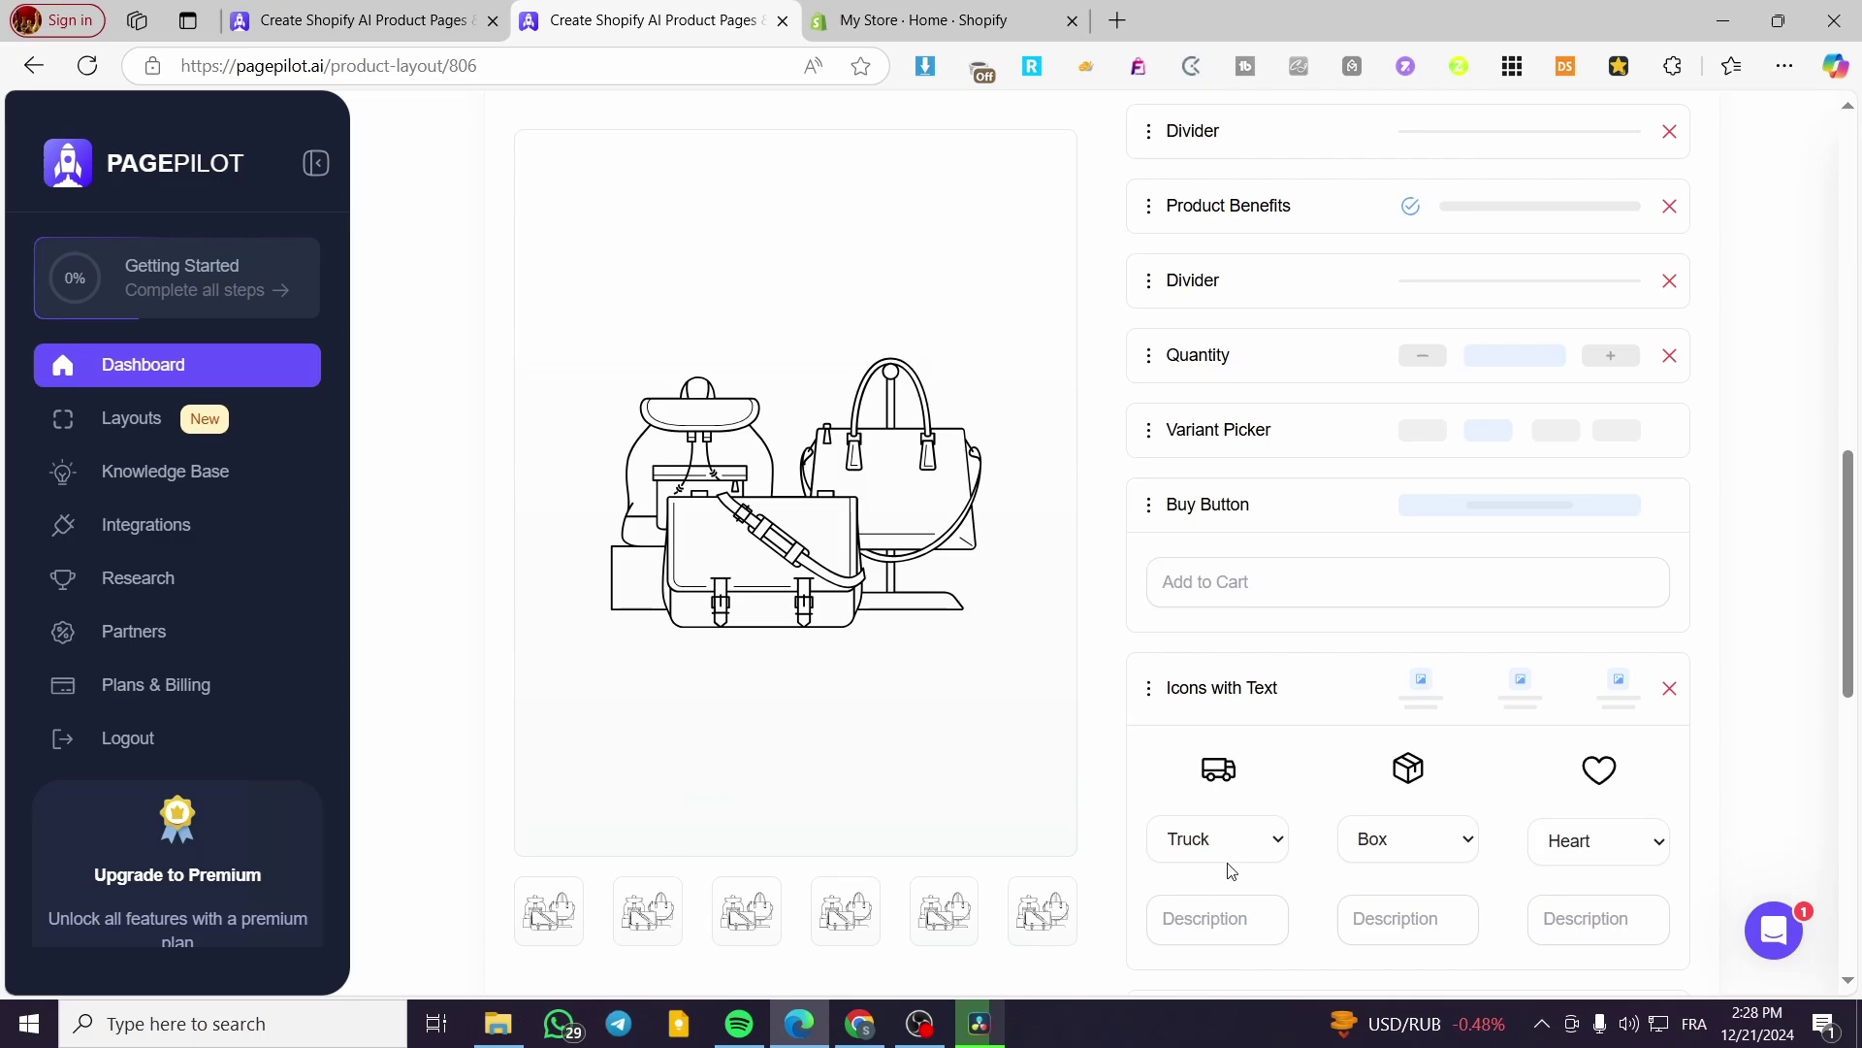
{"action": "scroll", "coordinate": [1230, 870], "scroll_direction": "down", "scroll_amount": 4}
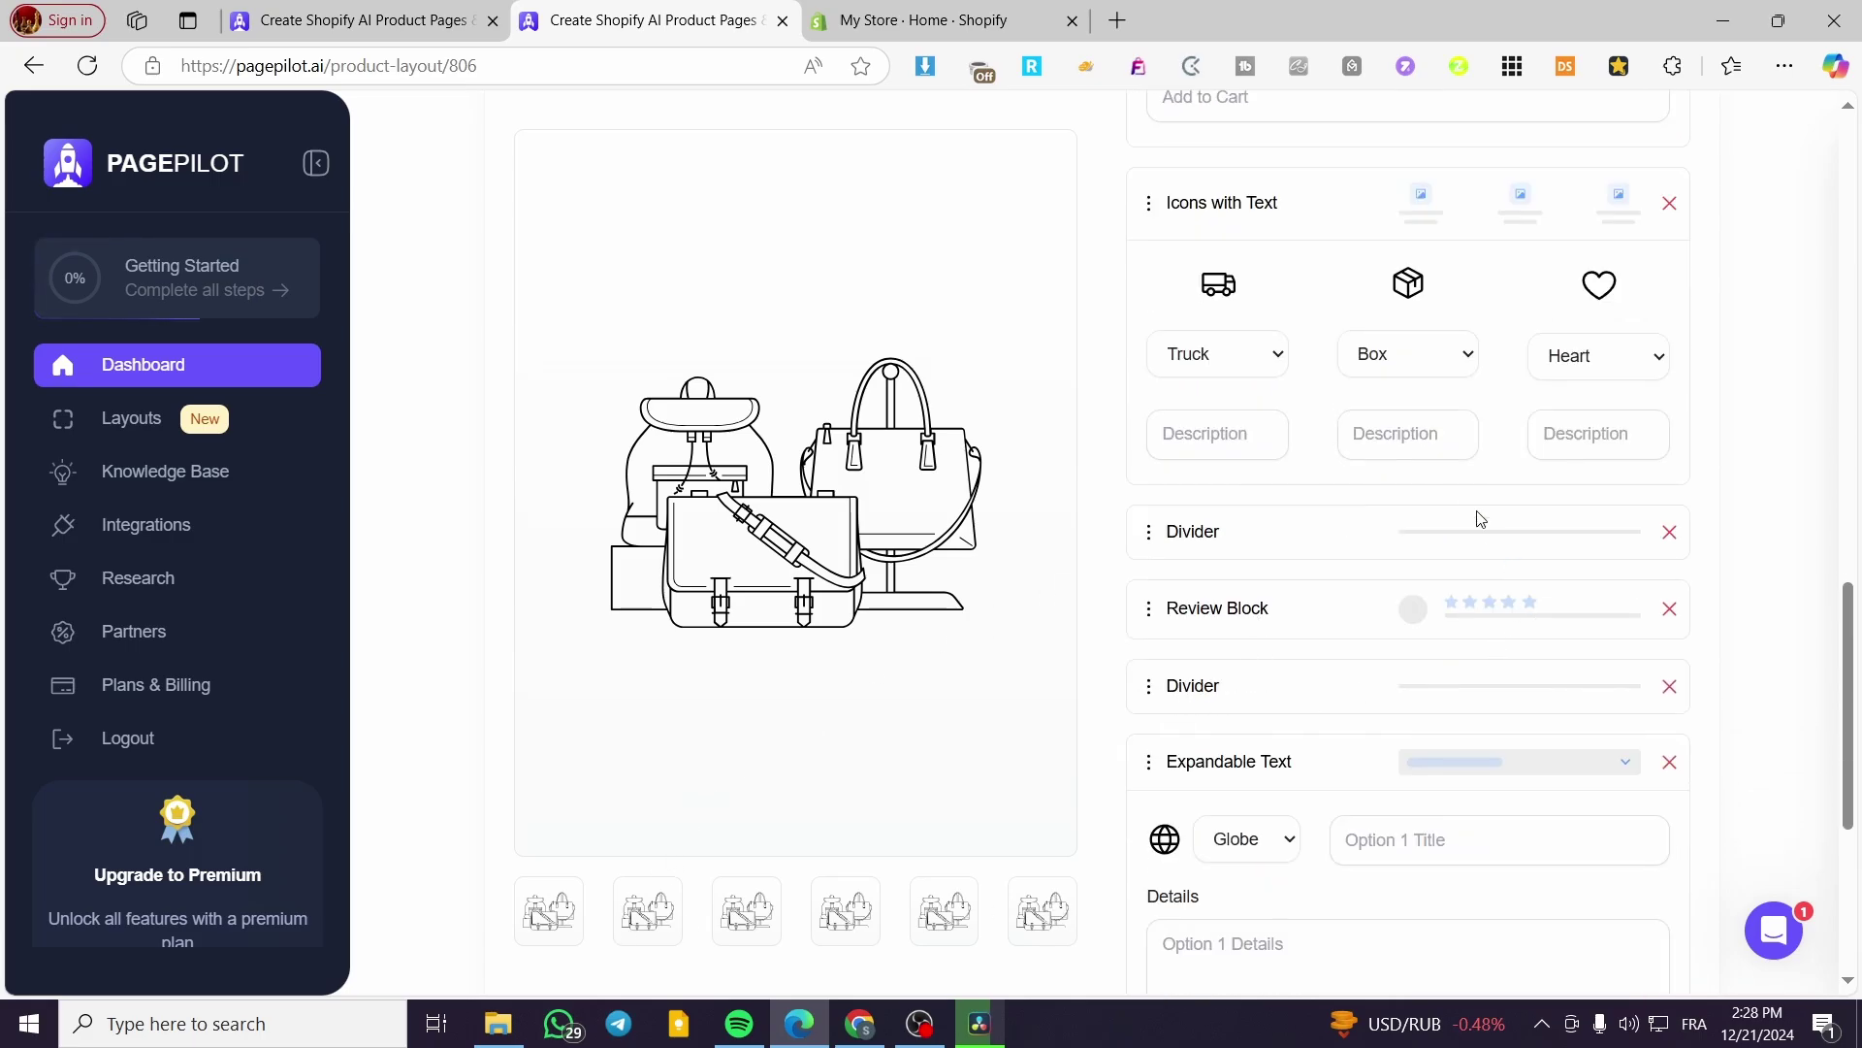
{"action": "scroll", "coordinate": [1546, 374], "scroll_direction": "down", "scroll_amount": 4}
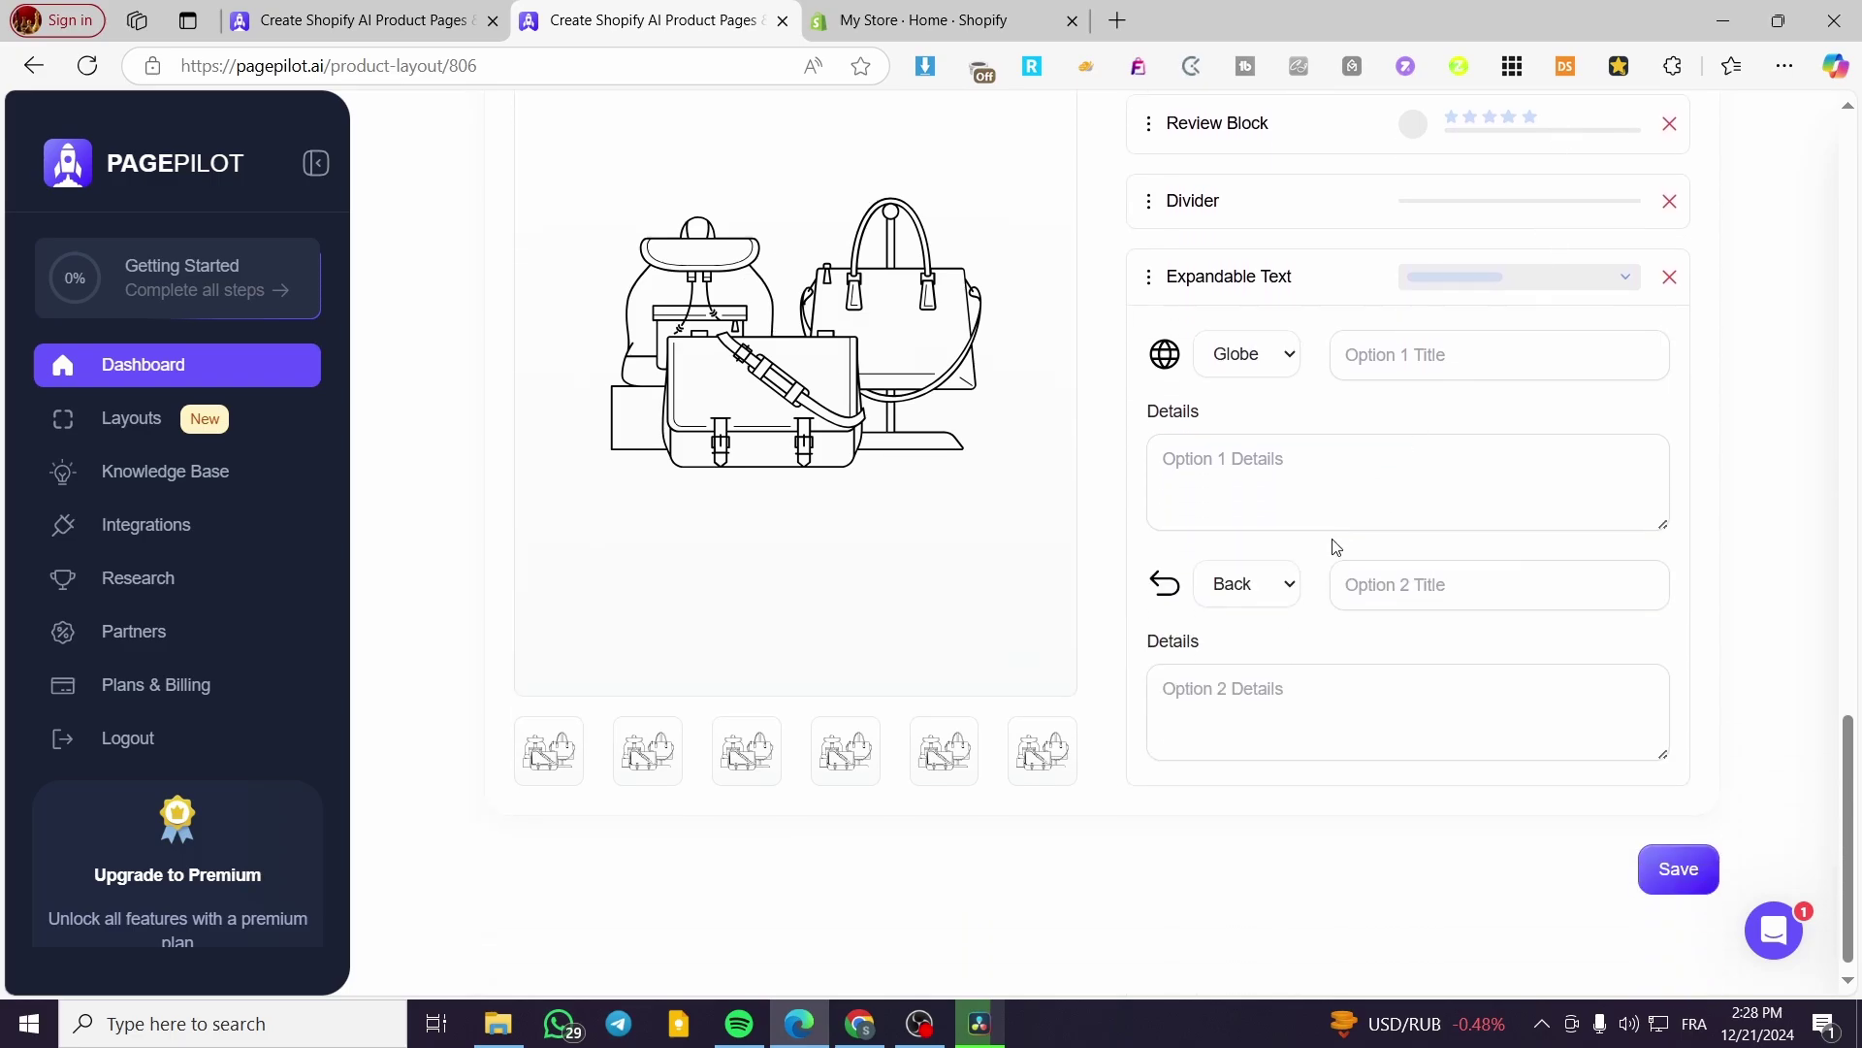
{"action": "scroll", "coordinate": [1261, 722], "scroll_direction": "up", "scroll_amount": 5}
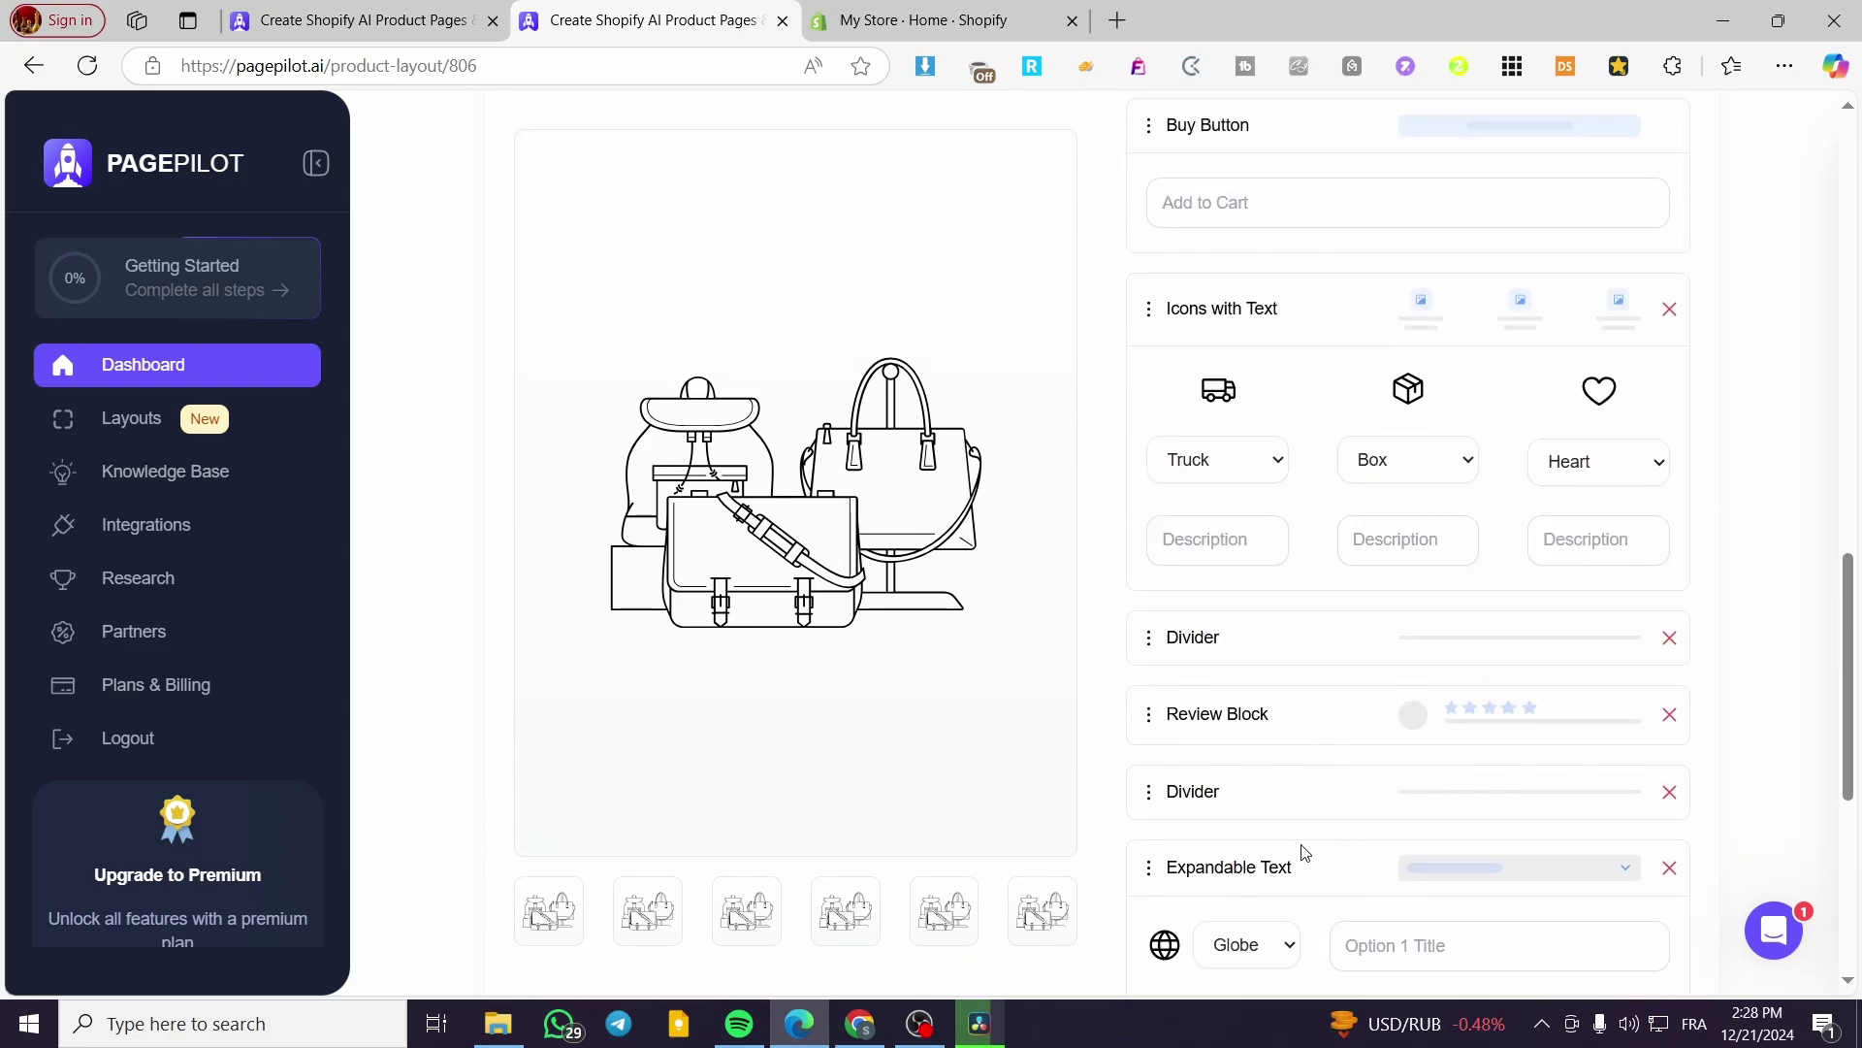
{"action": "scroll", "coordinate": [1338, 776], "scroll_direction": "up", "scroll_amount": 8}
{"action": "scroll", "coordinate": [1374, 708], "scroll_direction": "down", "scroll_amount": 4}
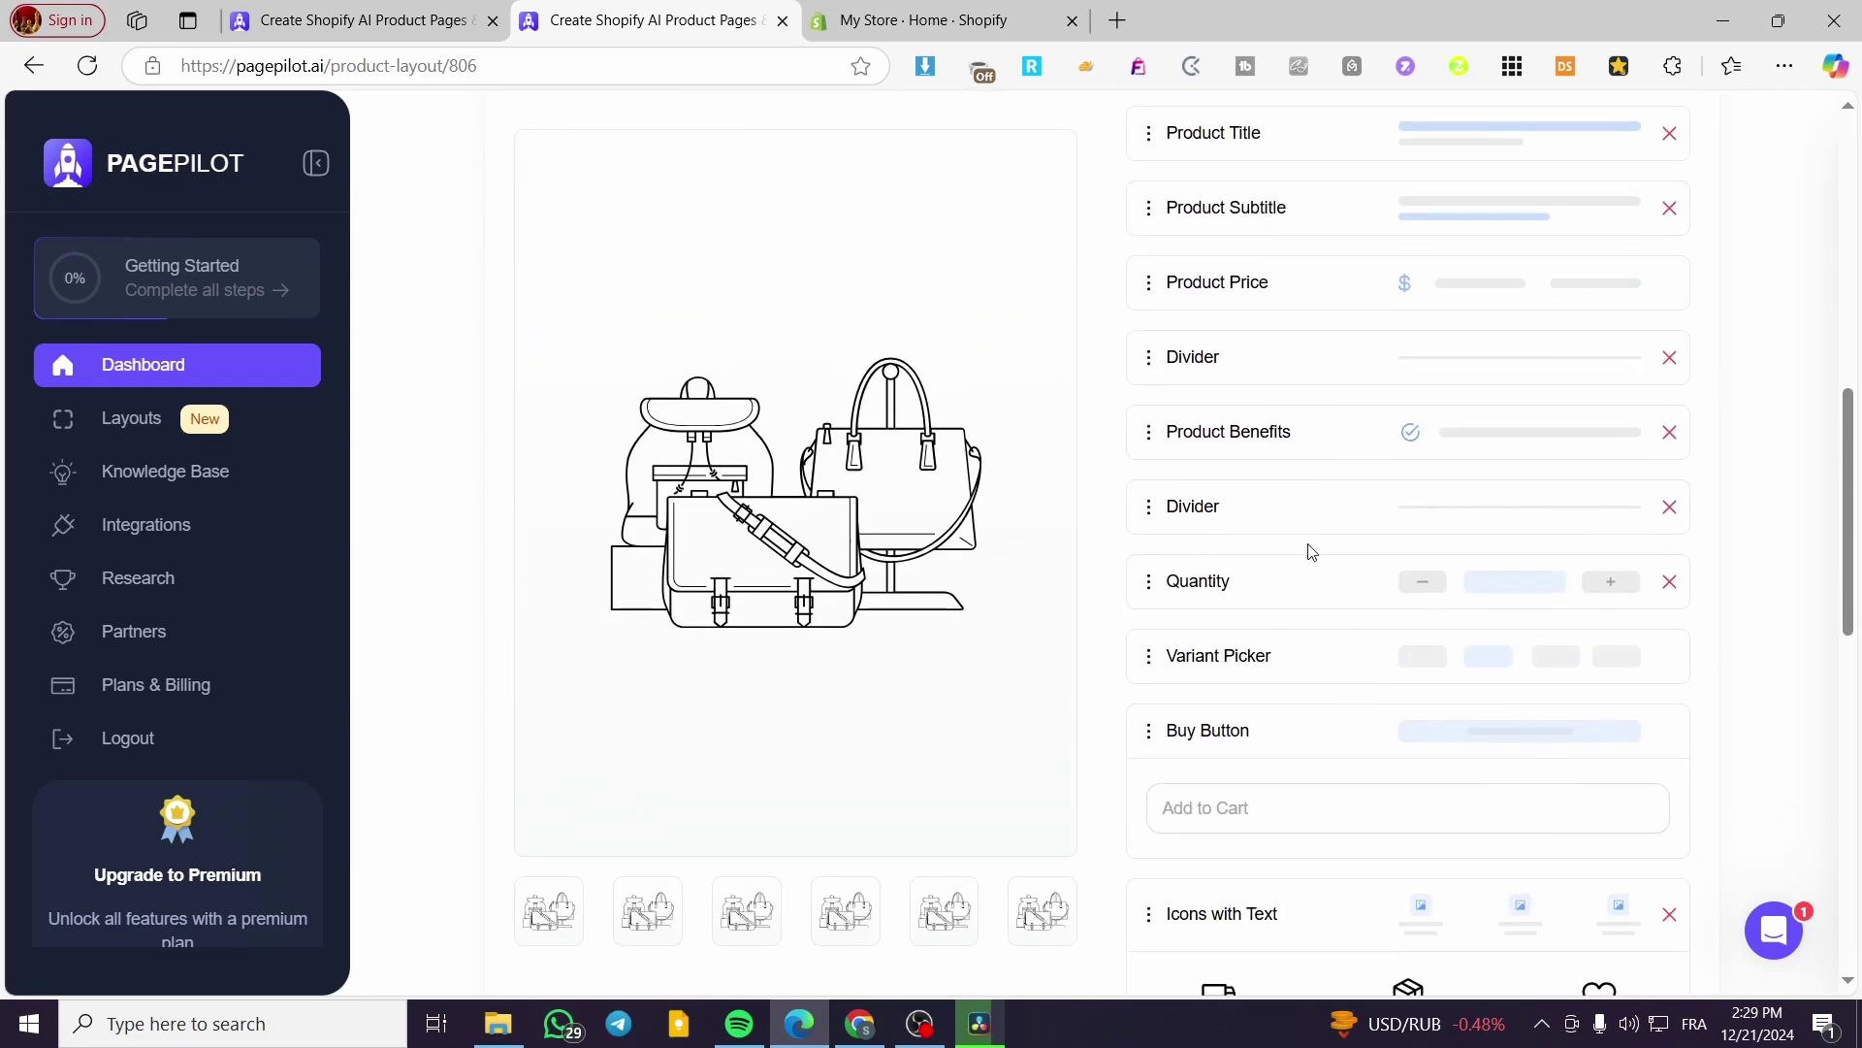
{"action": "scroll", "coordinate": [1150, 669], "scroll_direction": "down", "scroll_amount": 10}
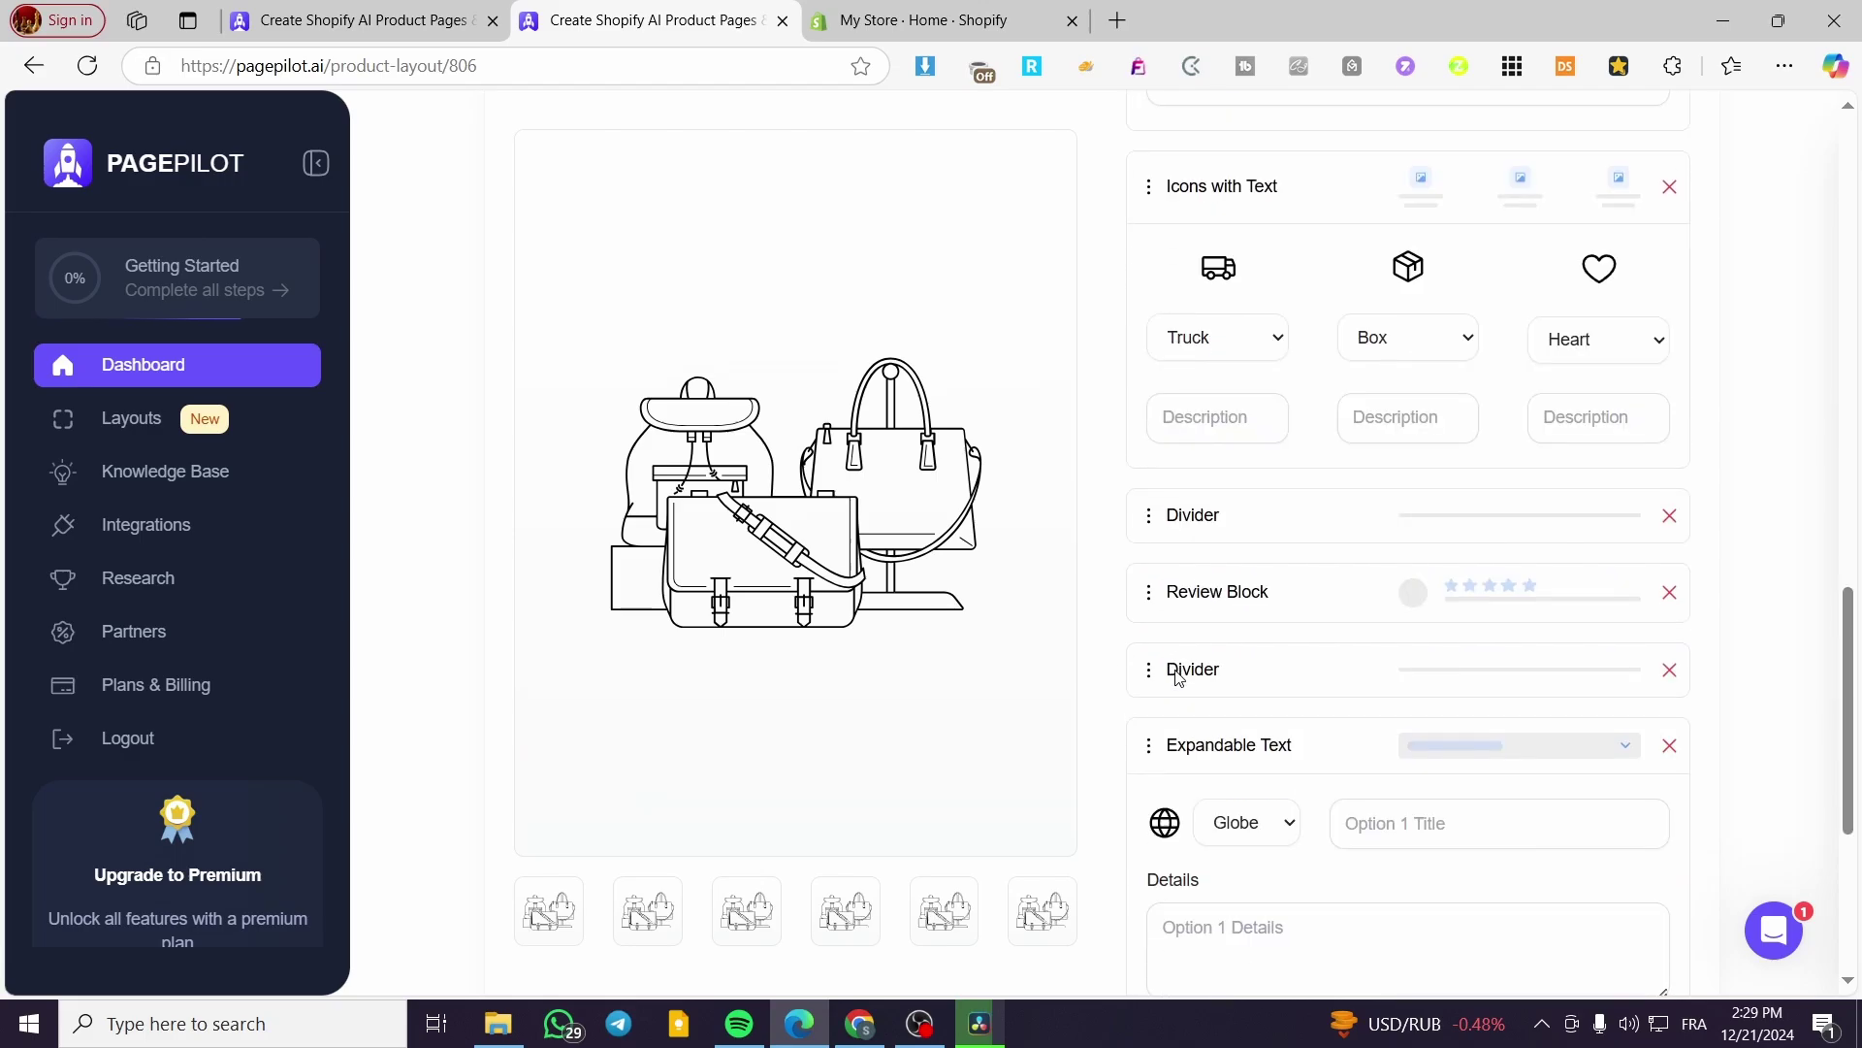
{"action": "scroll", "coordinate": [996, 696], "scroll_direction": "up", "scroll_amount": 15}
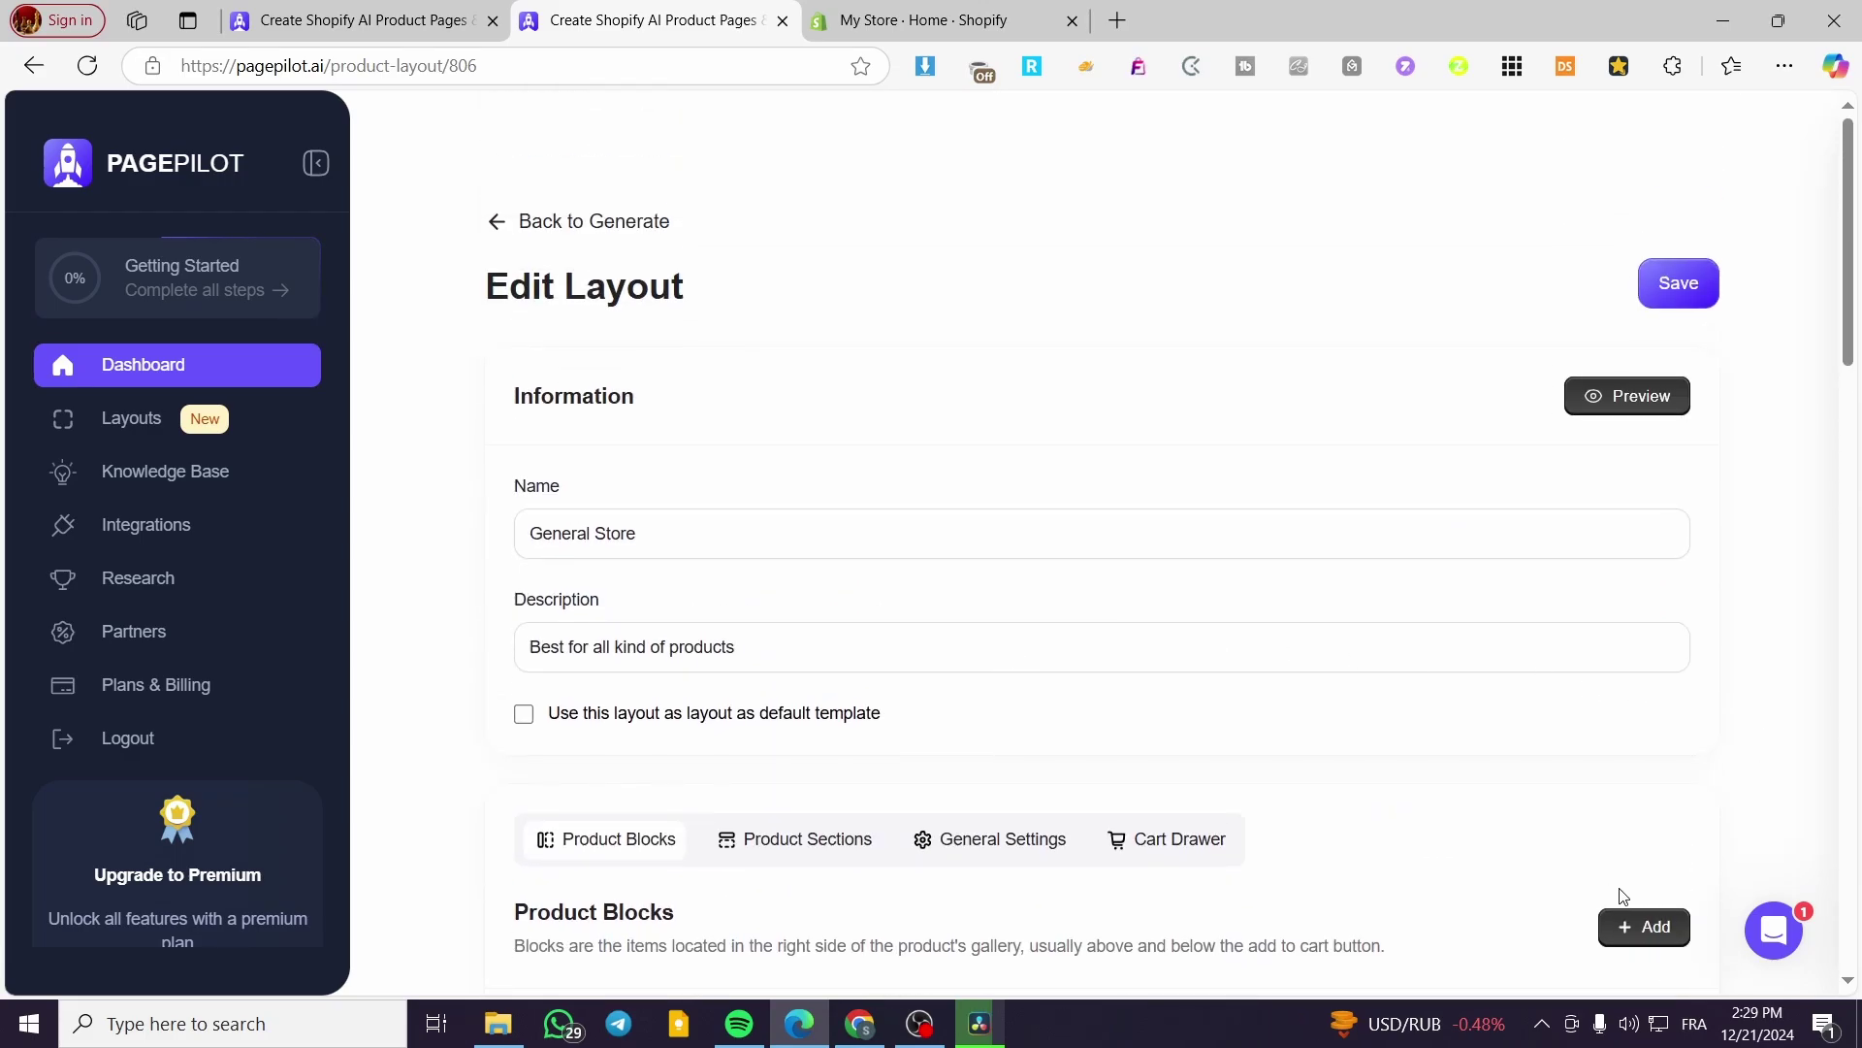
View the layout's Product Sections, General Settings and Cart Drawer options
{"action": "scroll", "coordinate": [1622, 873], "scroll_direction": "down", "scroll_amount": 3}
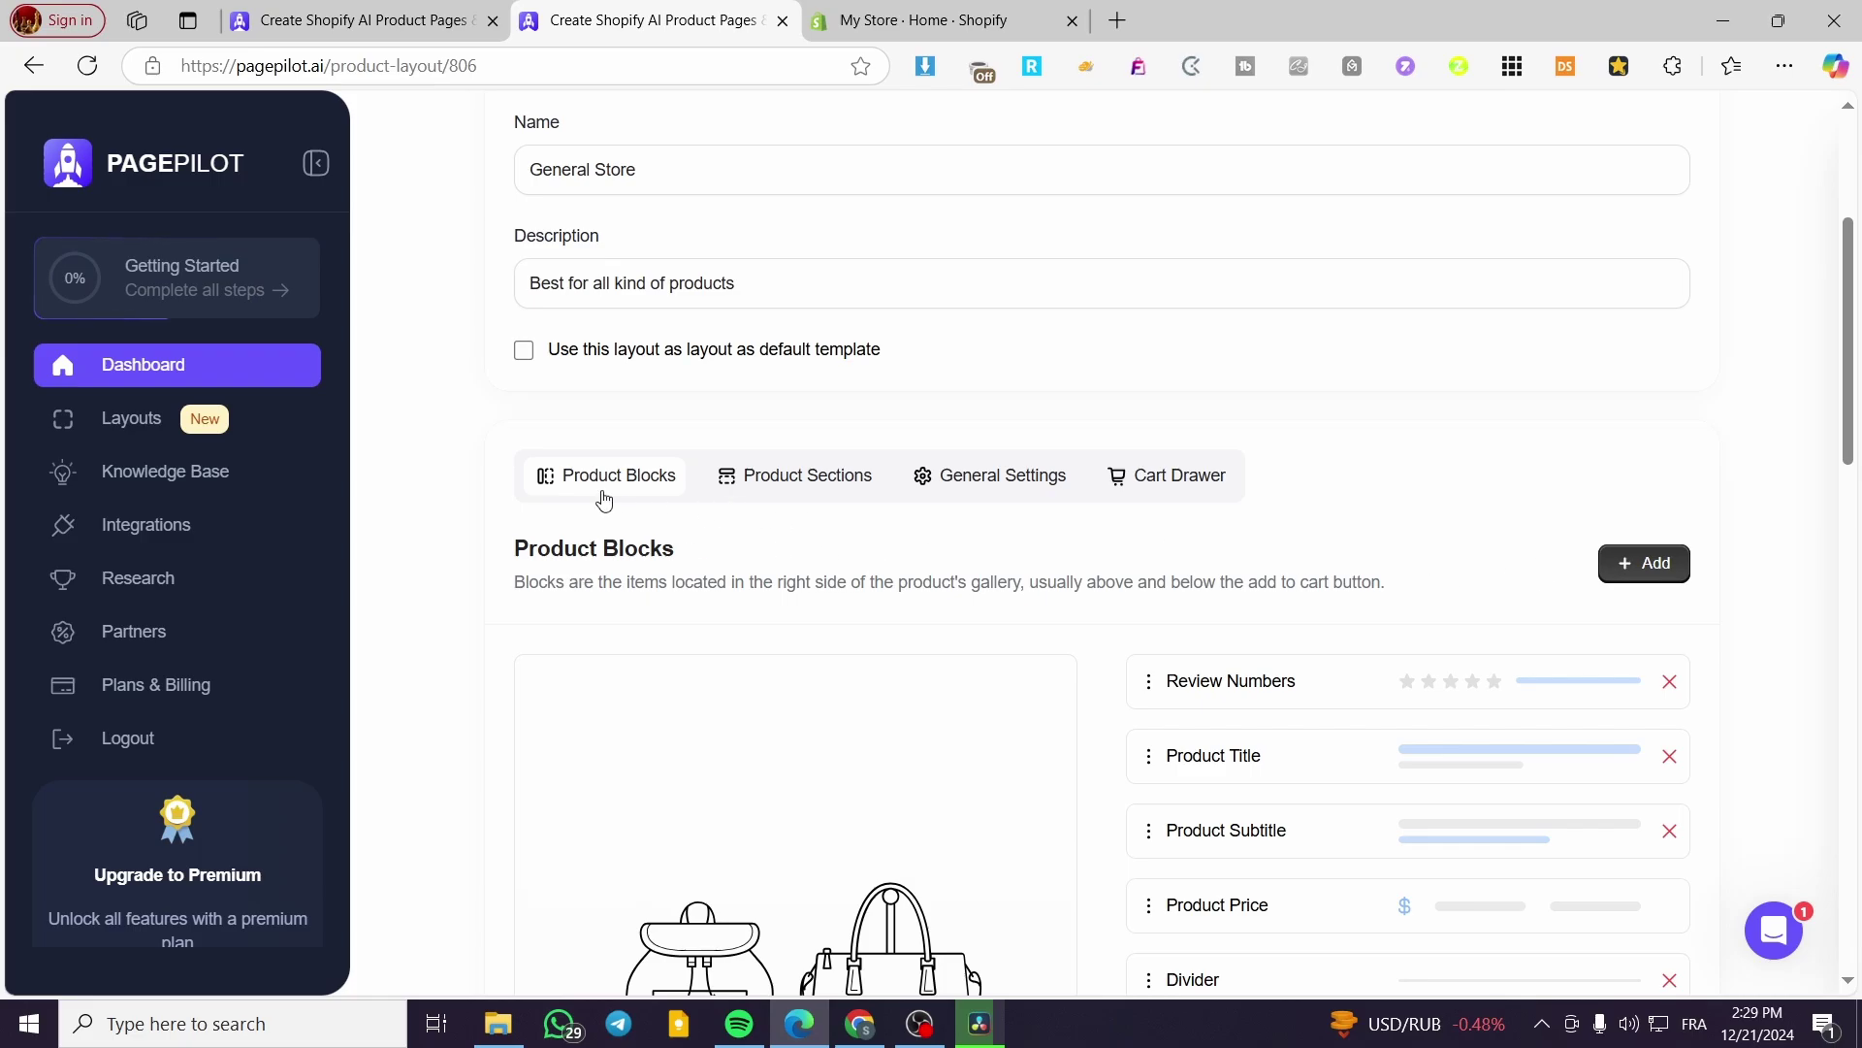
{"action": "left_click", "coordinate": [825, 482]}
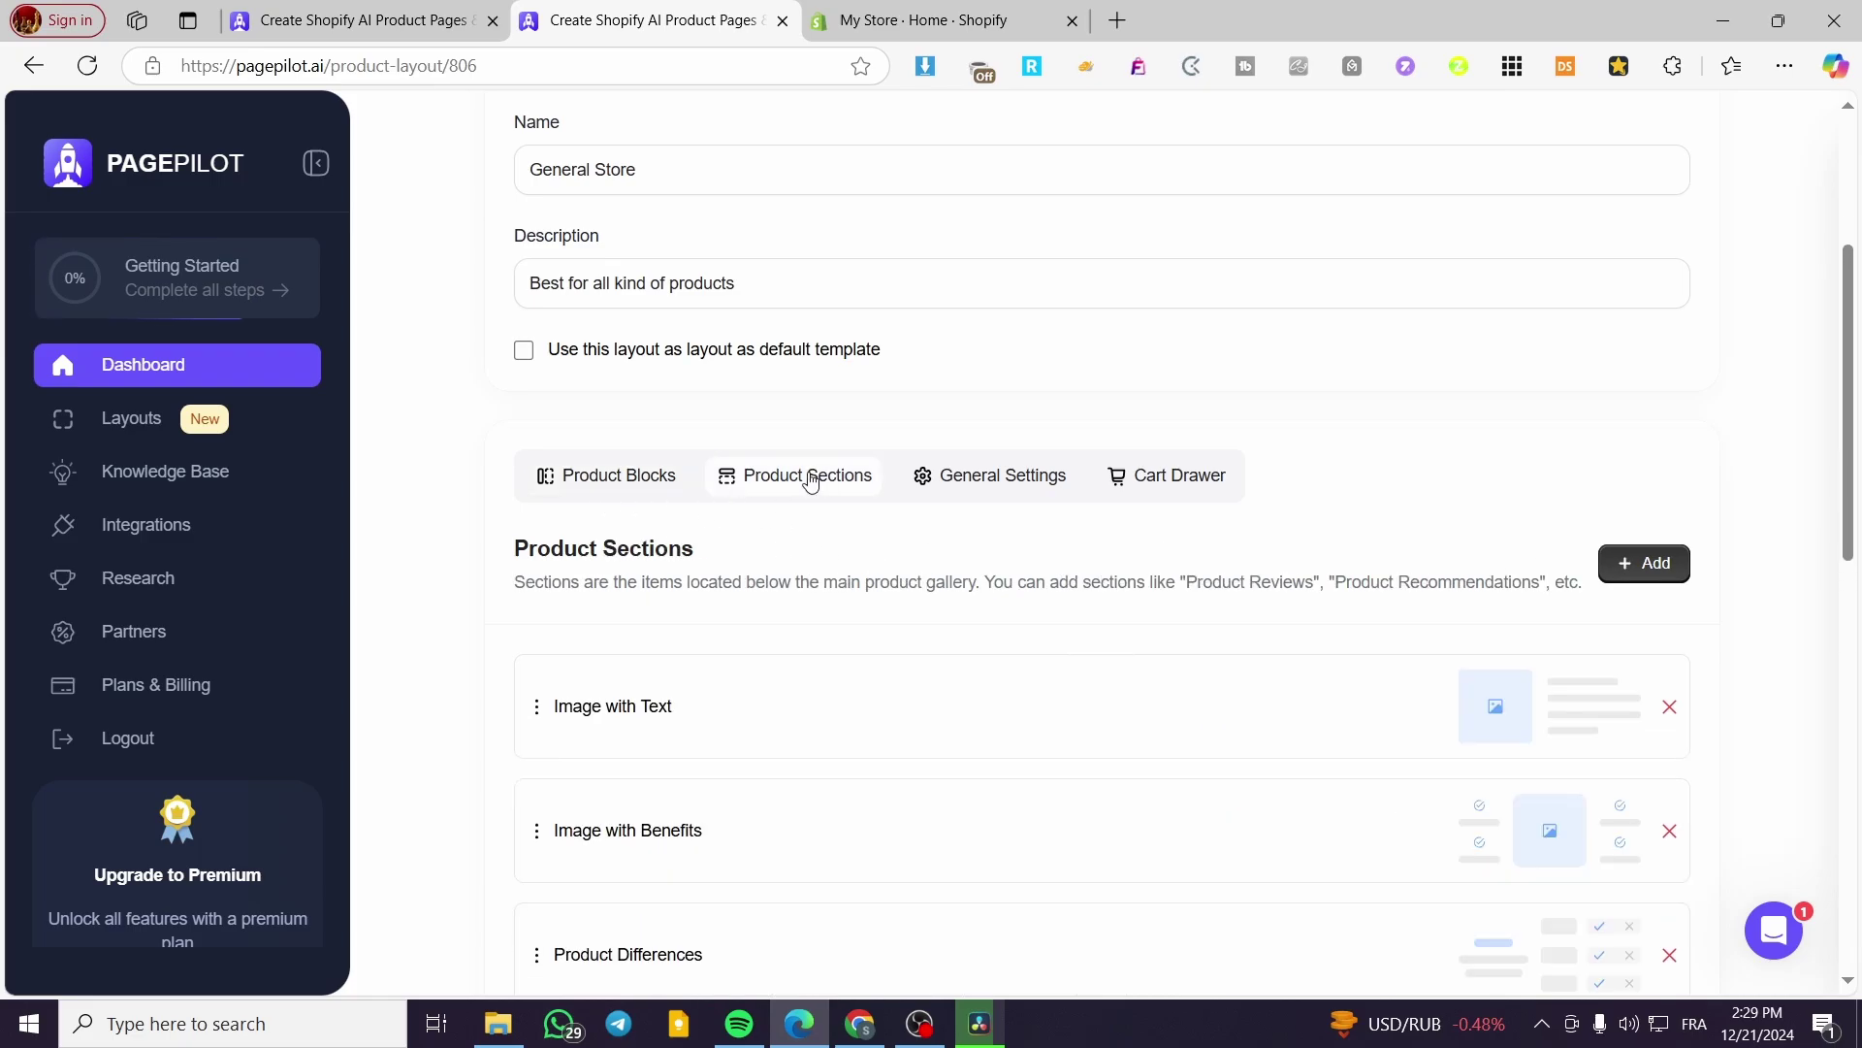
{"action": "left_click", "coordinate": [975, 477]}
{"action": "left_click", "coordinate": [1171, 477]}
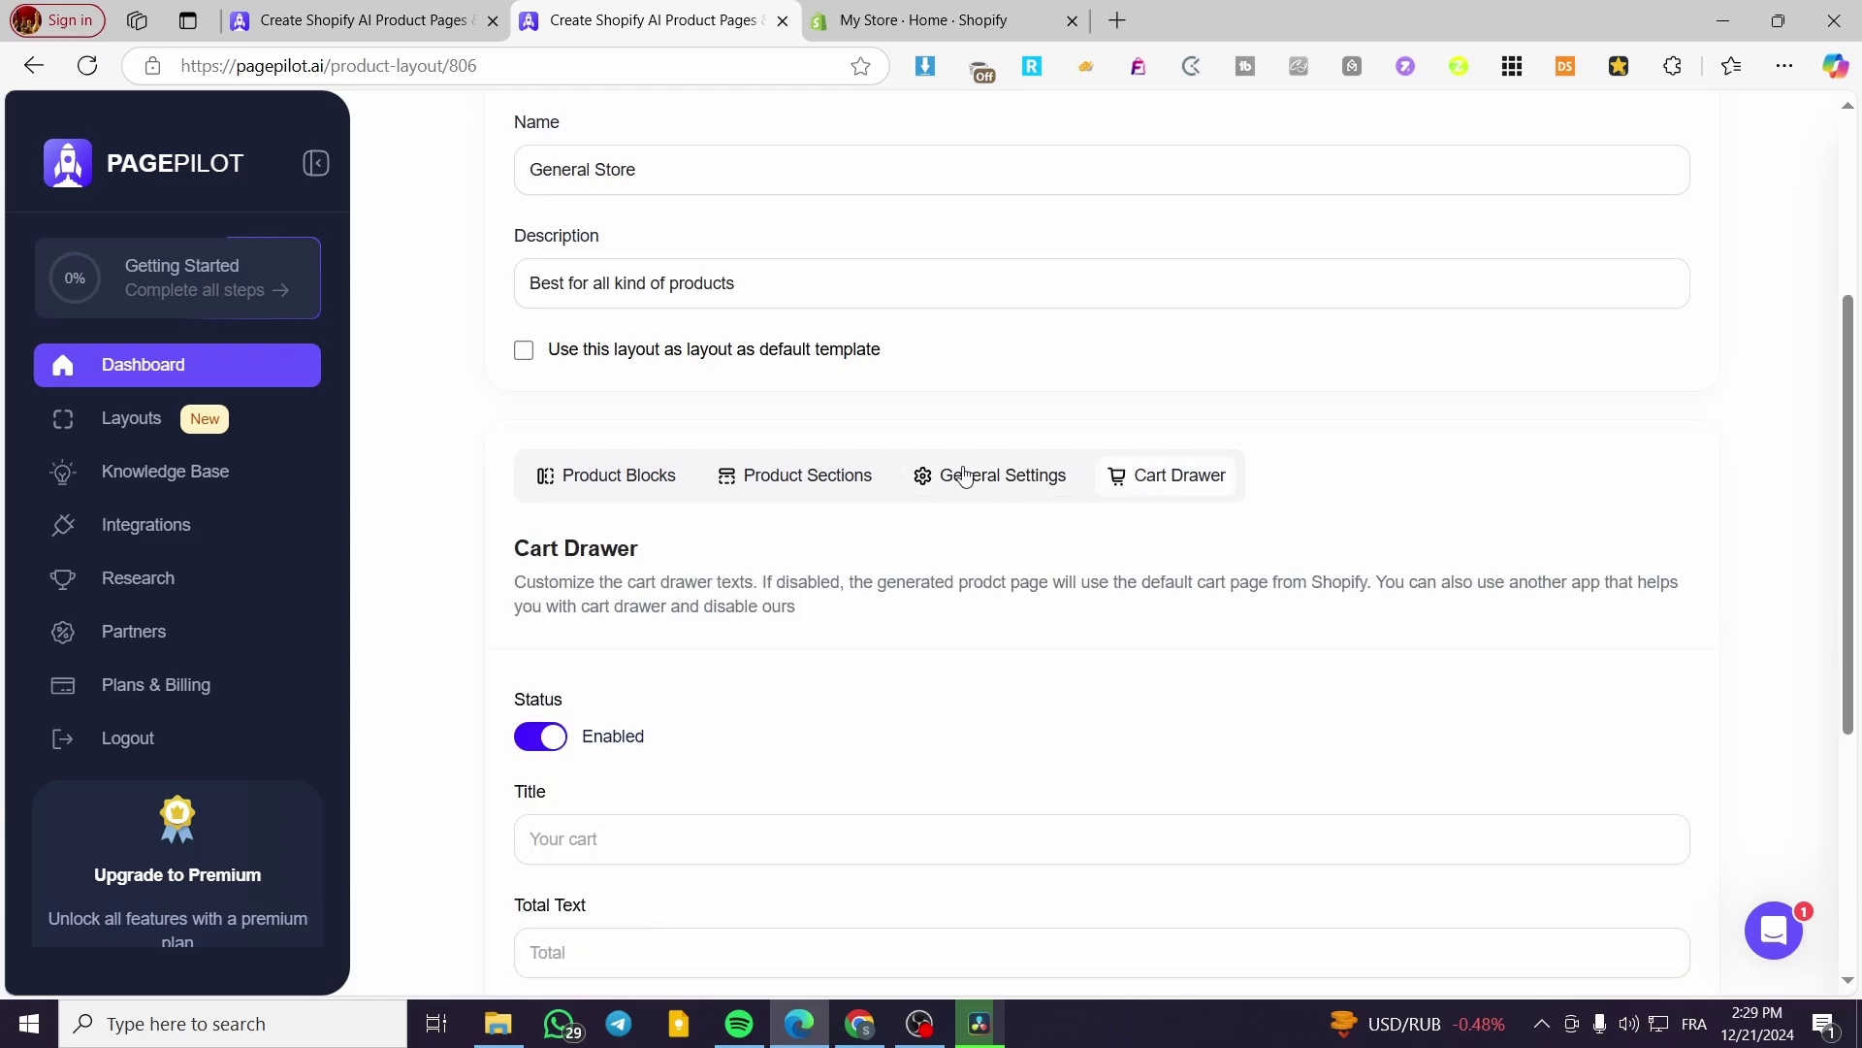
Review the product blocks available to add to the layout, and close the list without adding any
{"action": "left_click", "coordinate": [574, 480]}
{"action": "left_click", "coordinate": [1649, 563]}
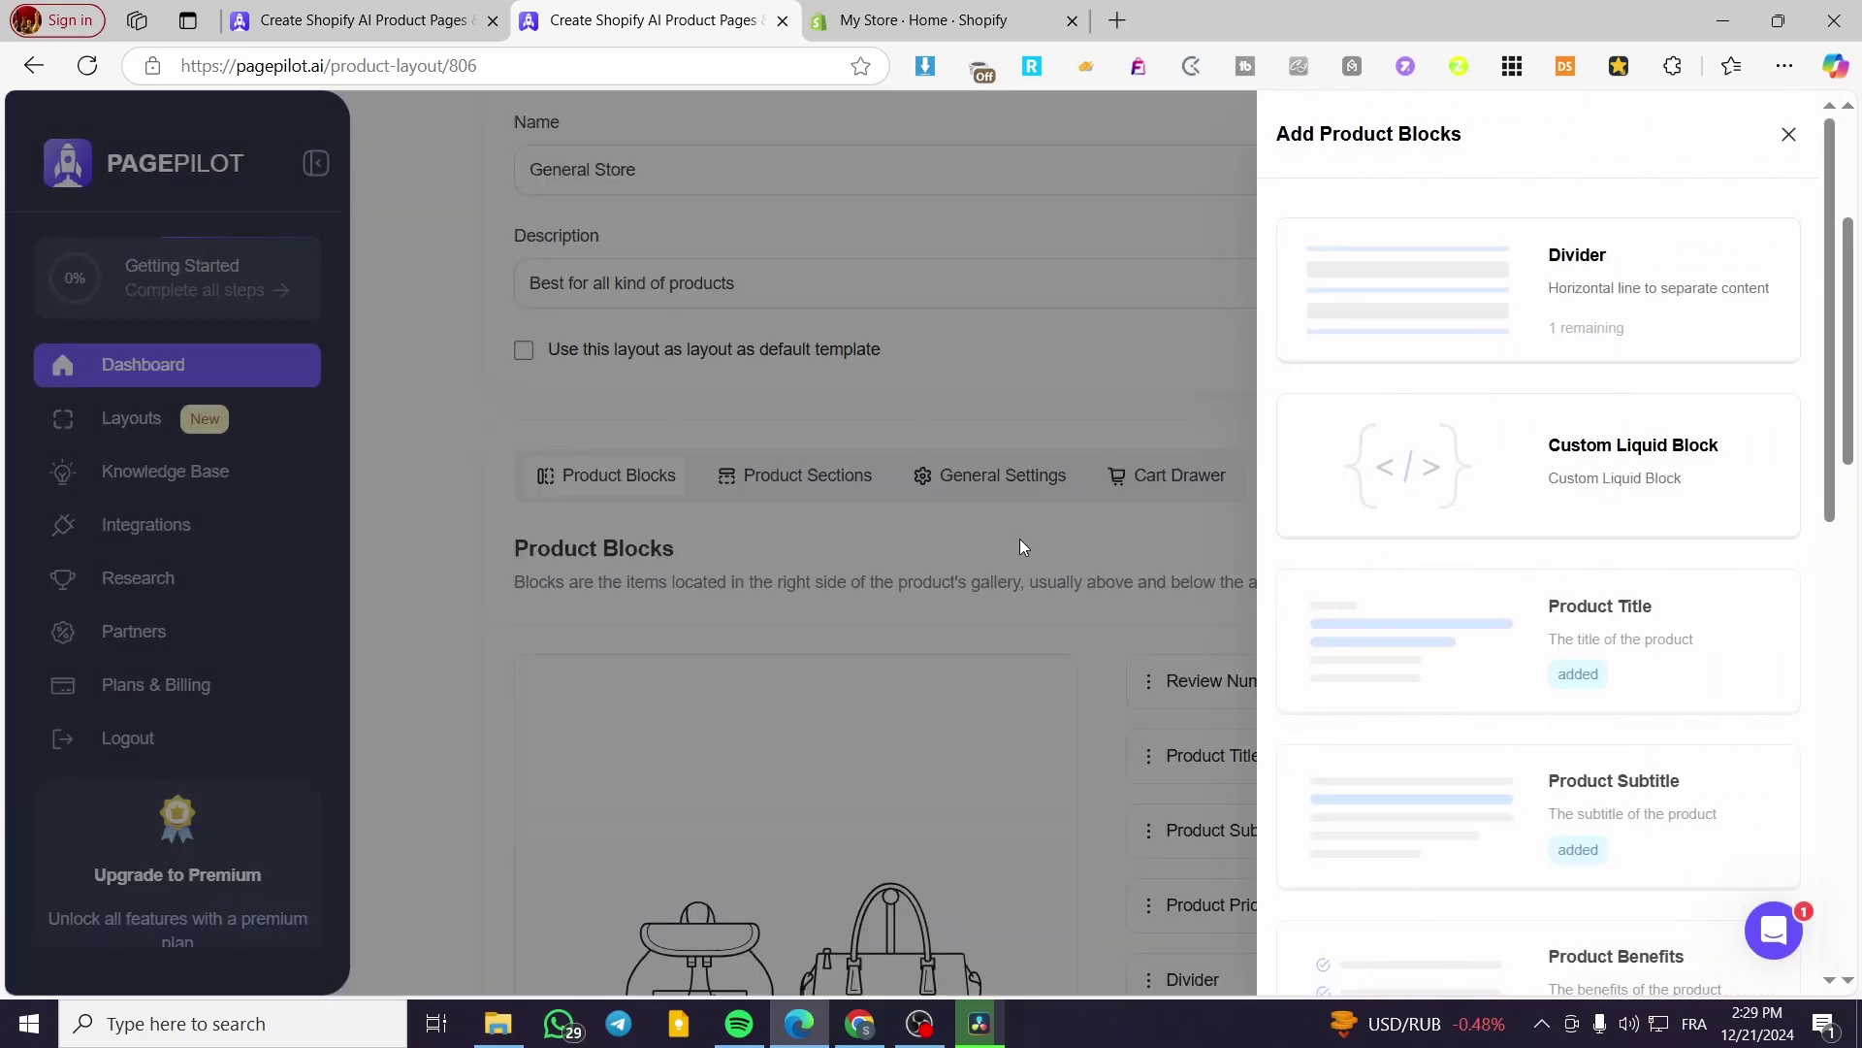
{"action": "scroll", "coordinate": [1463, 473], "scroll_direction": "down", "scroll_amount": 3}
{"action": "scroll", "coordinate": [1464, 472], "scroll_direction": "down", "scroll_amount": 6}
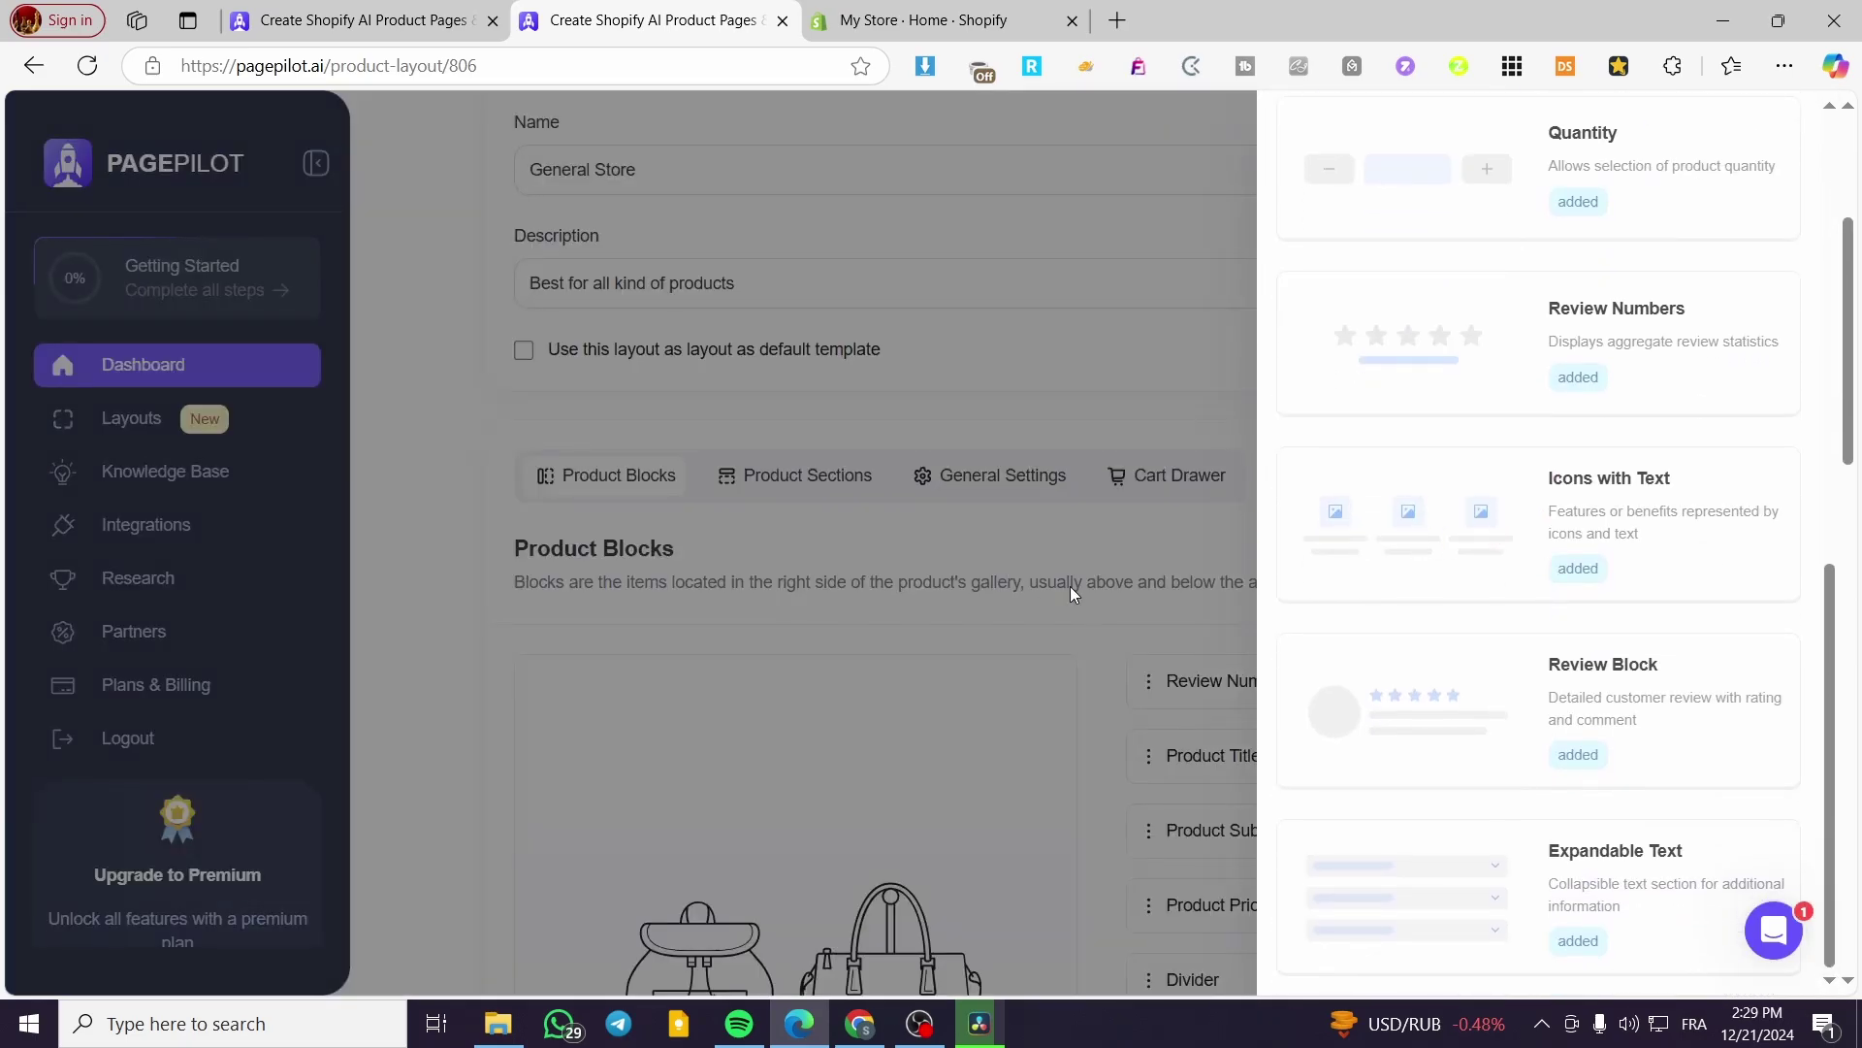
{"action": "scroll", "coordinate": [1069, 586], "scroll_direction": "down", "scroll_amount": 5}
{"action": "left_click", "coordinate": [1145, 621]}
{"action": "scroll", "coordinate": [1309, 632], "scroll_direction": "up", "scroll_amount": 10}
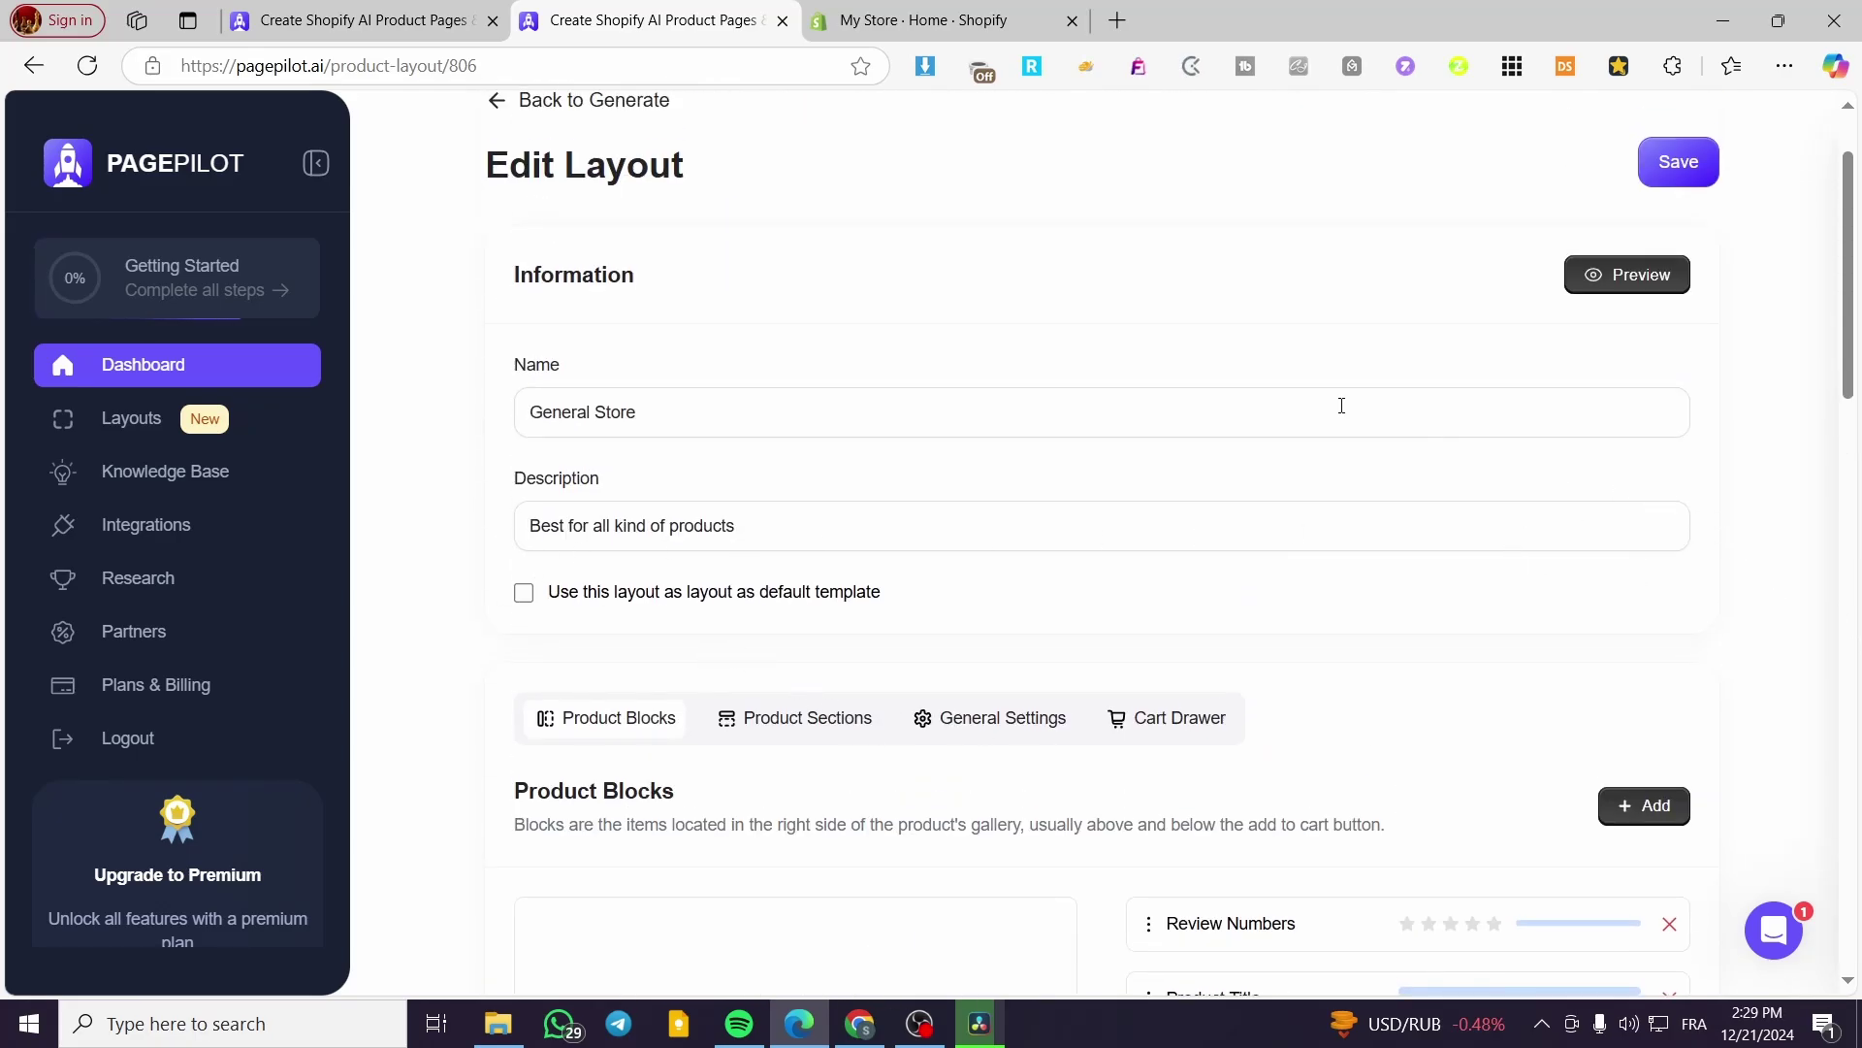
Check the Shopify connection status among the integrations and return to the dashboard
{"action": "left_click", "coordinate": [164, 368]}
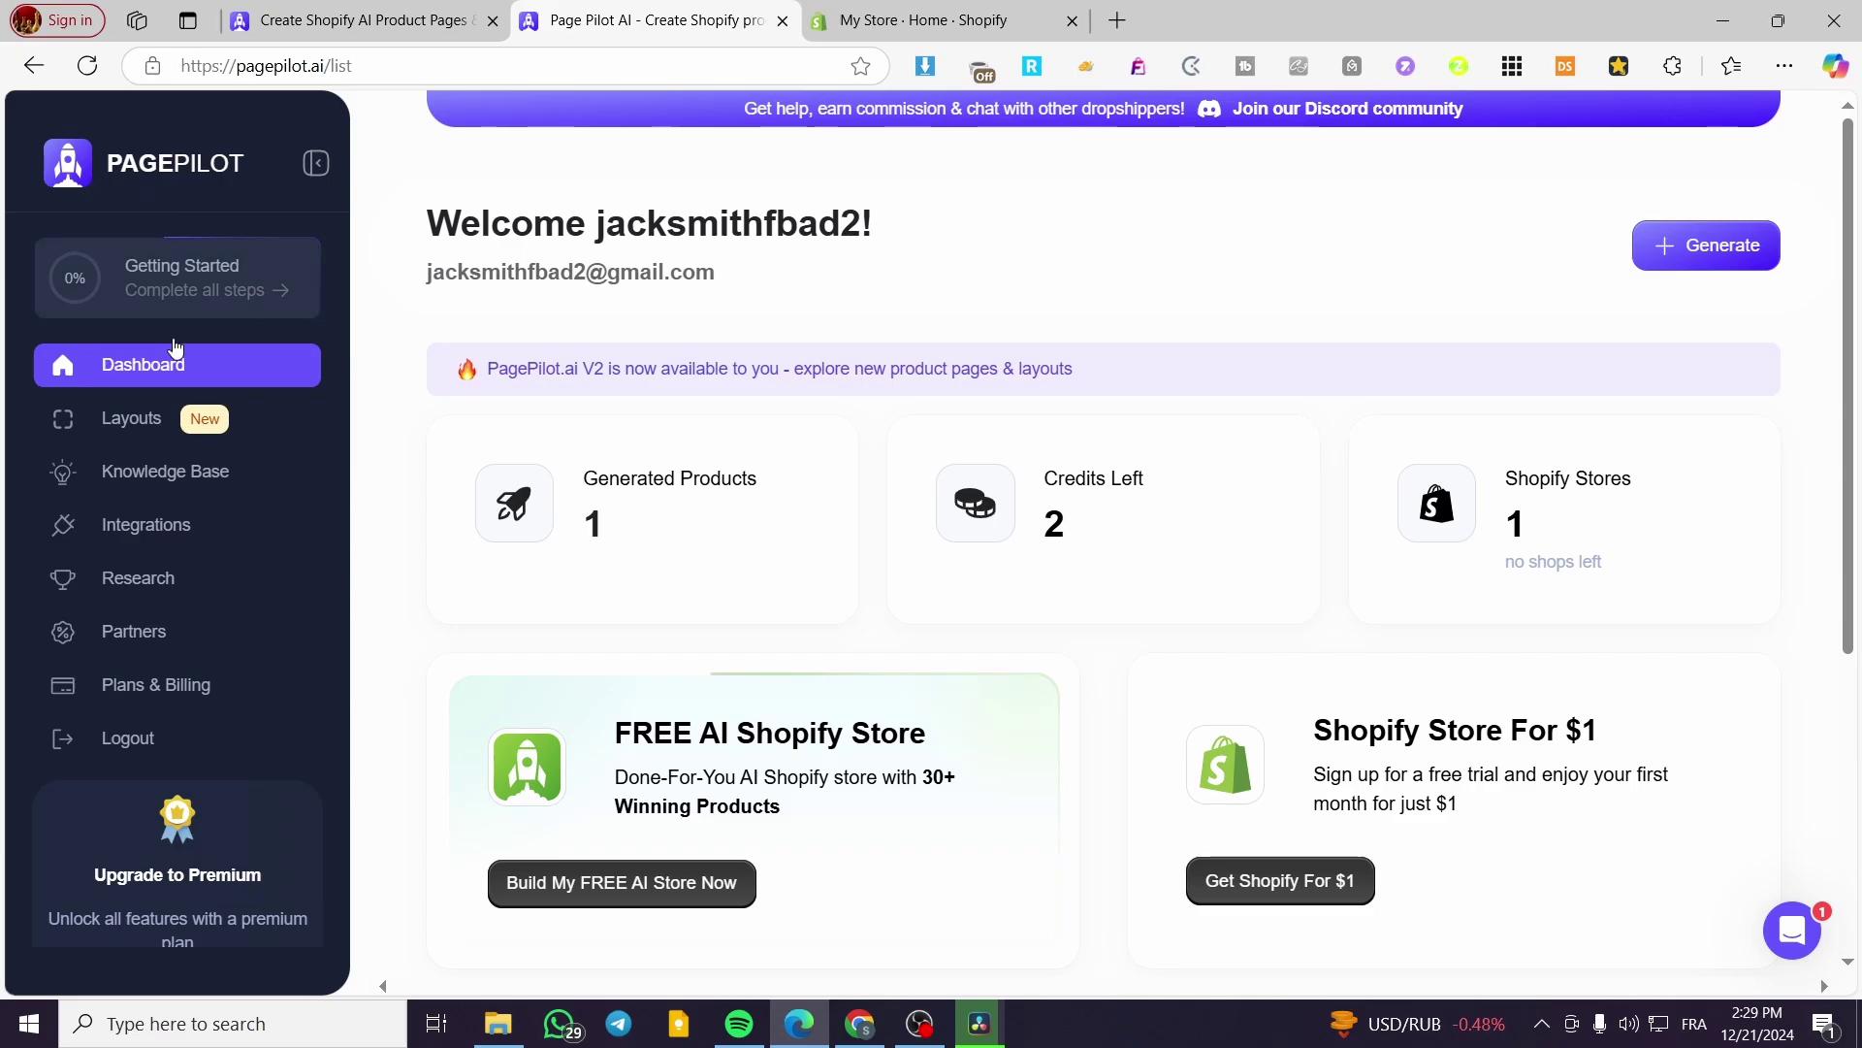
{"action": "left_click", "coordinate": [140, 543]}
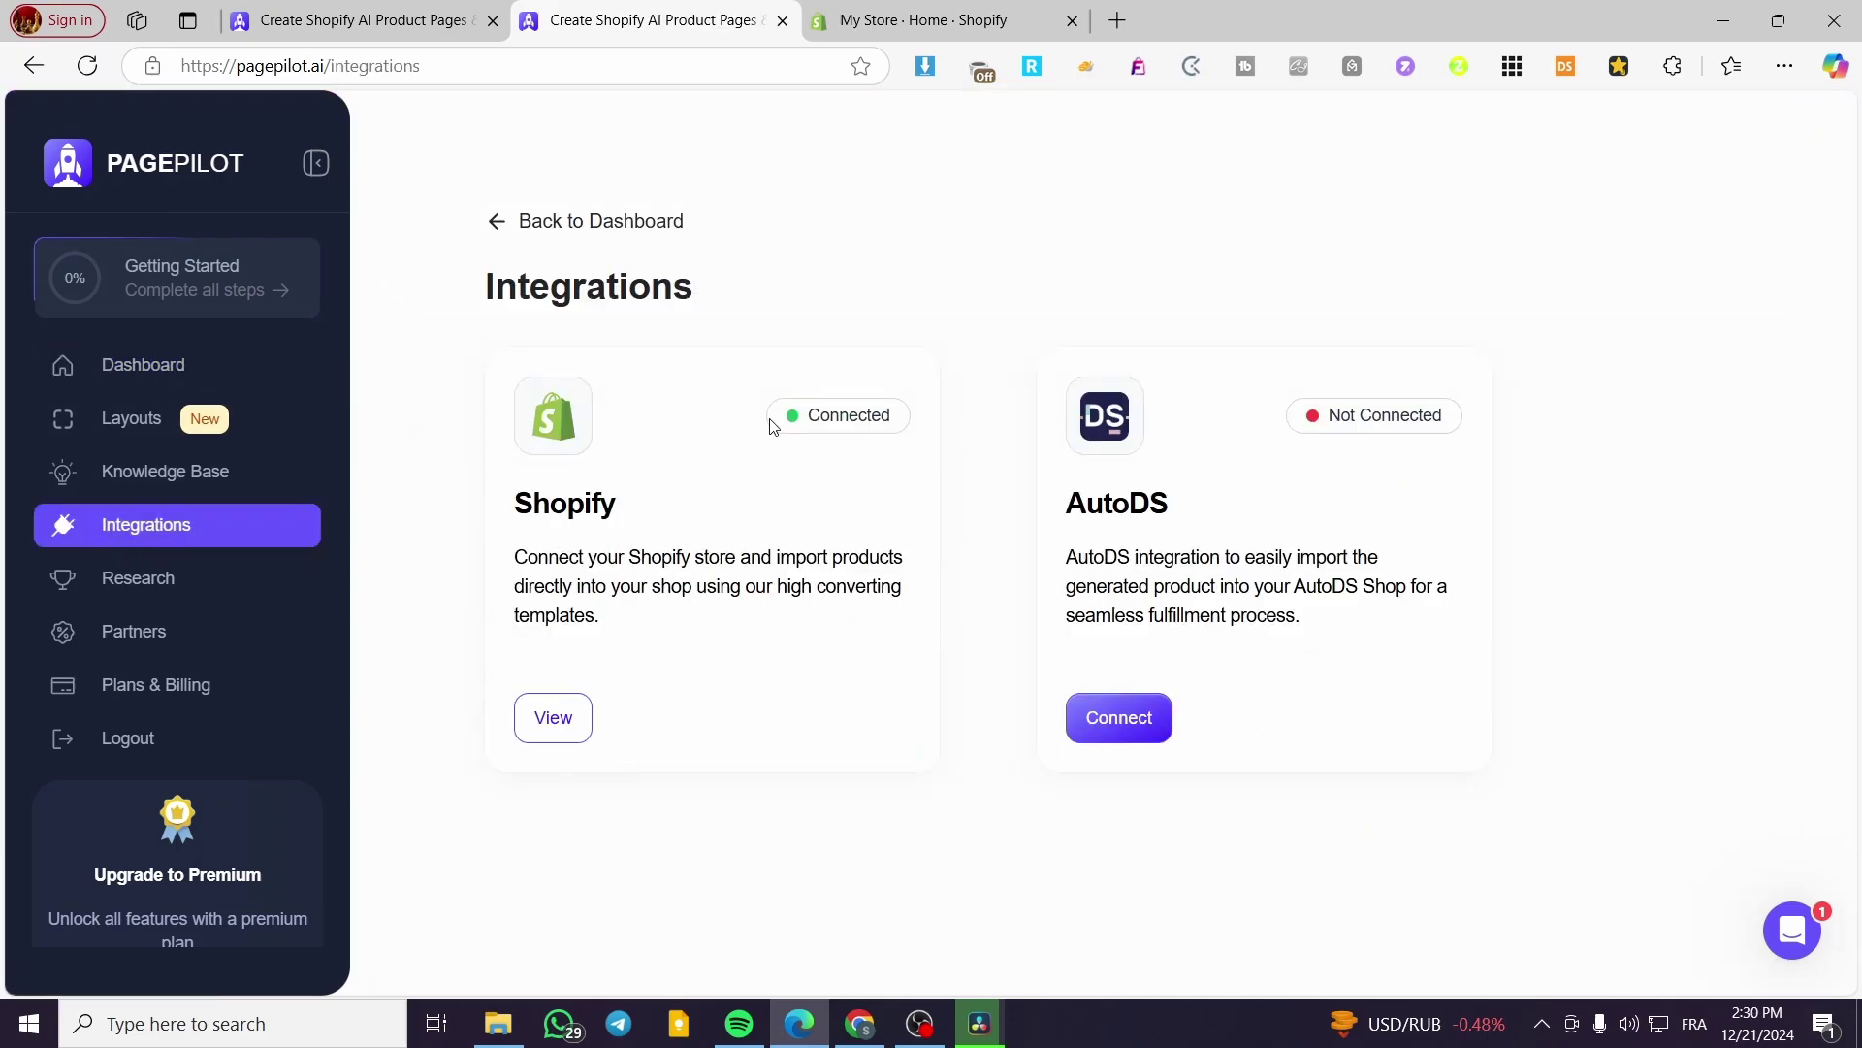
{"action": "left_click_drag", "start_coordinate": [789, 419], "coordinate": [919, 433]}
{"action": "left_click", "coordinate": [865, 495]}
{"action": "left_click", "coordinate": [131, 370]}
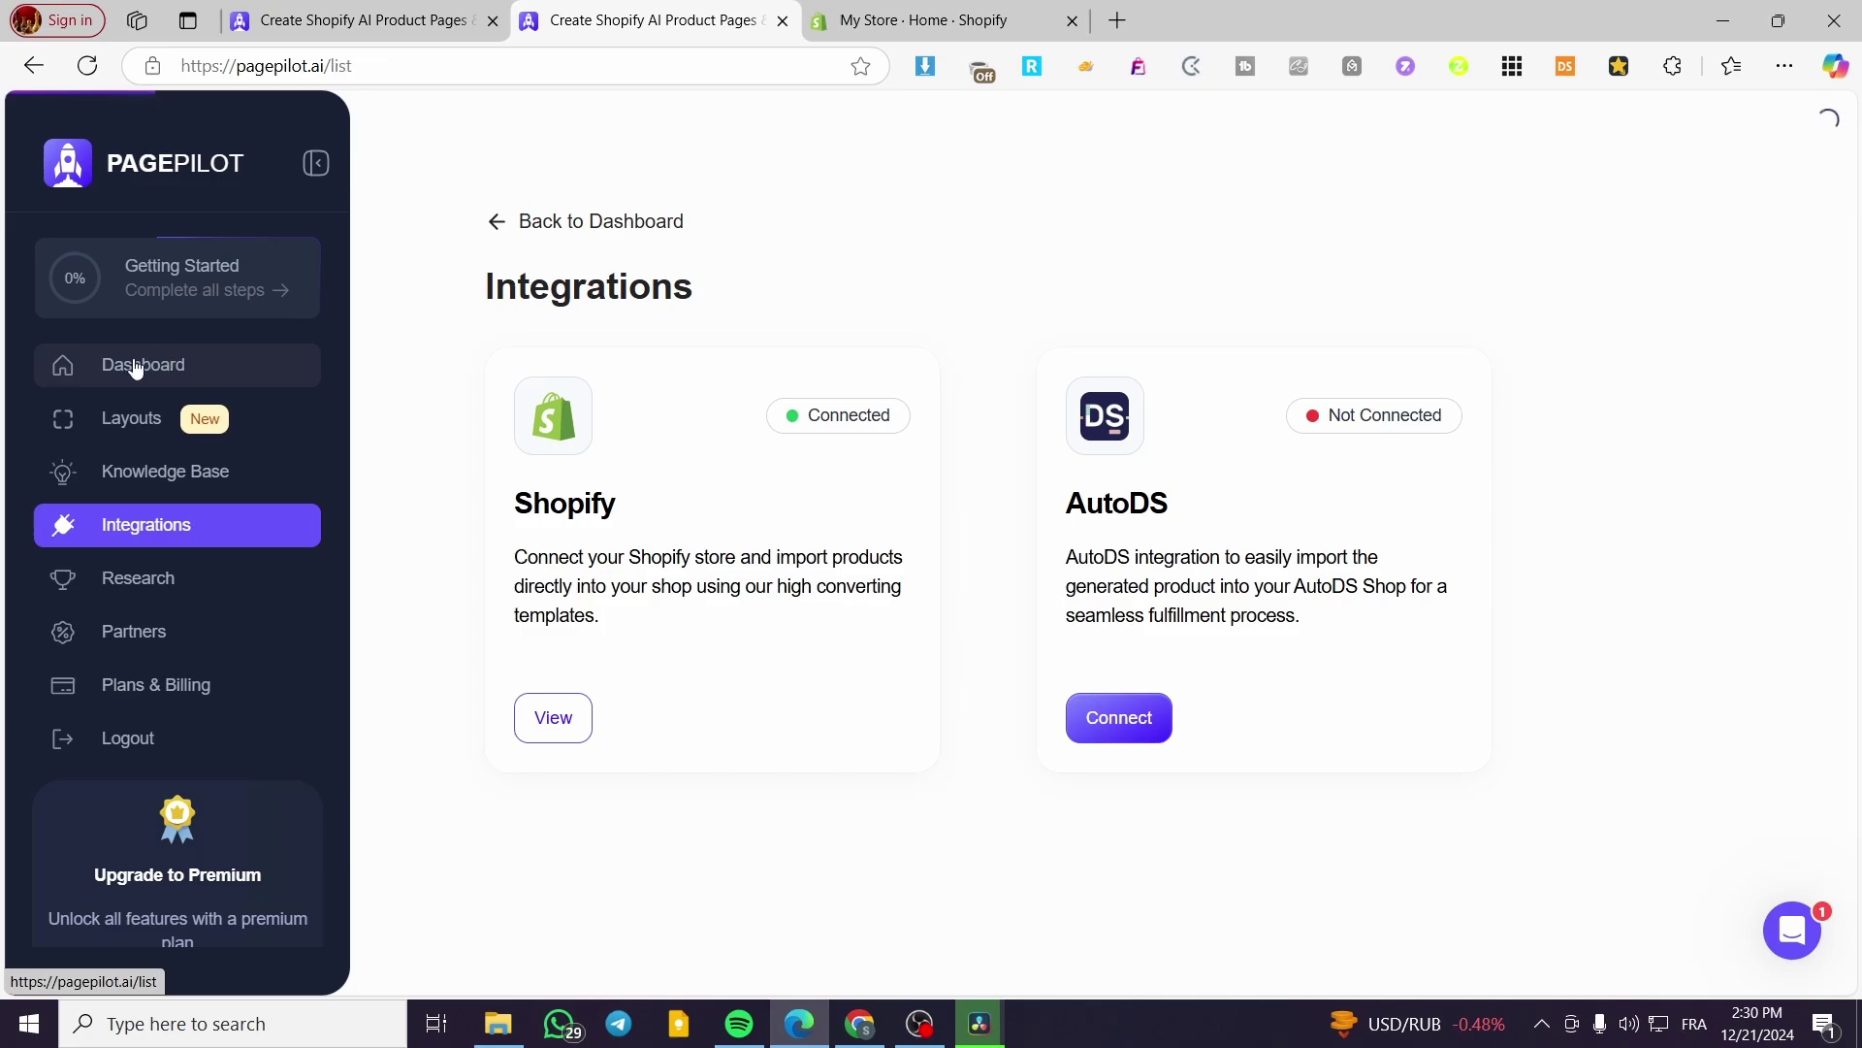
Open the Knowledge Base and look through its onboarding, documentation, Discord community and frequently asked questions sections
{"action": "left_click", "coordinate": [163, 490]}
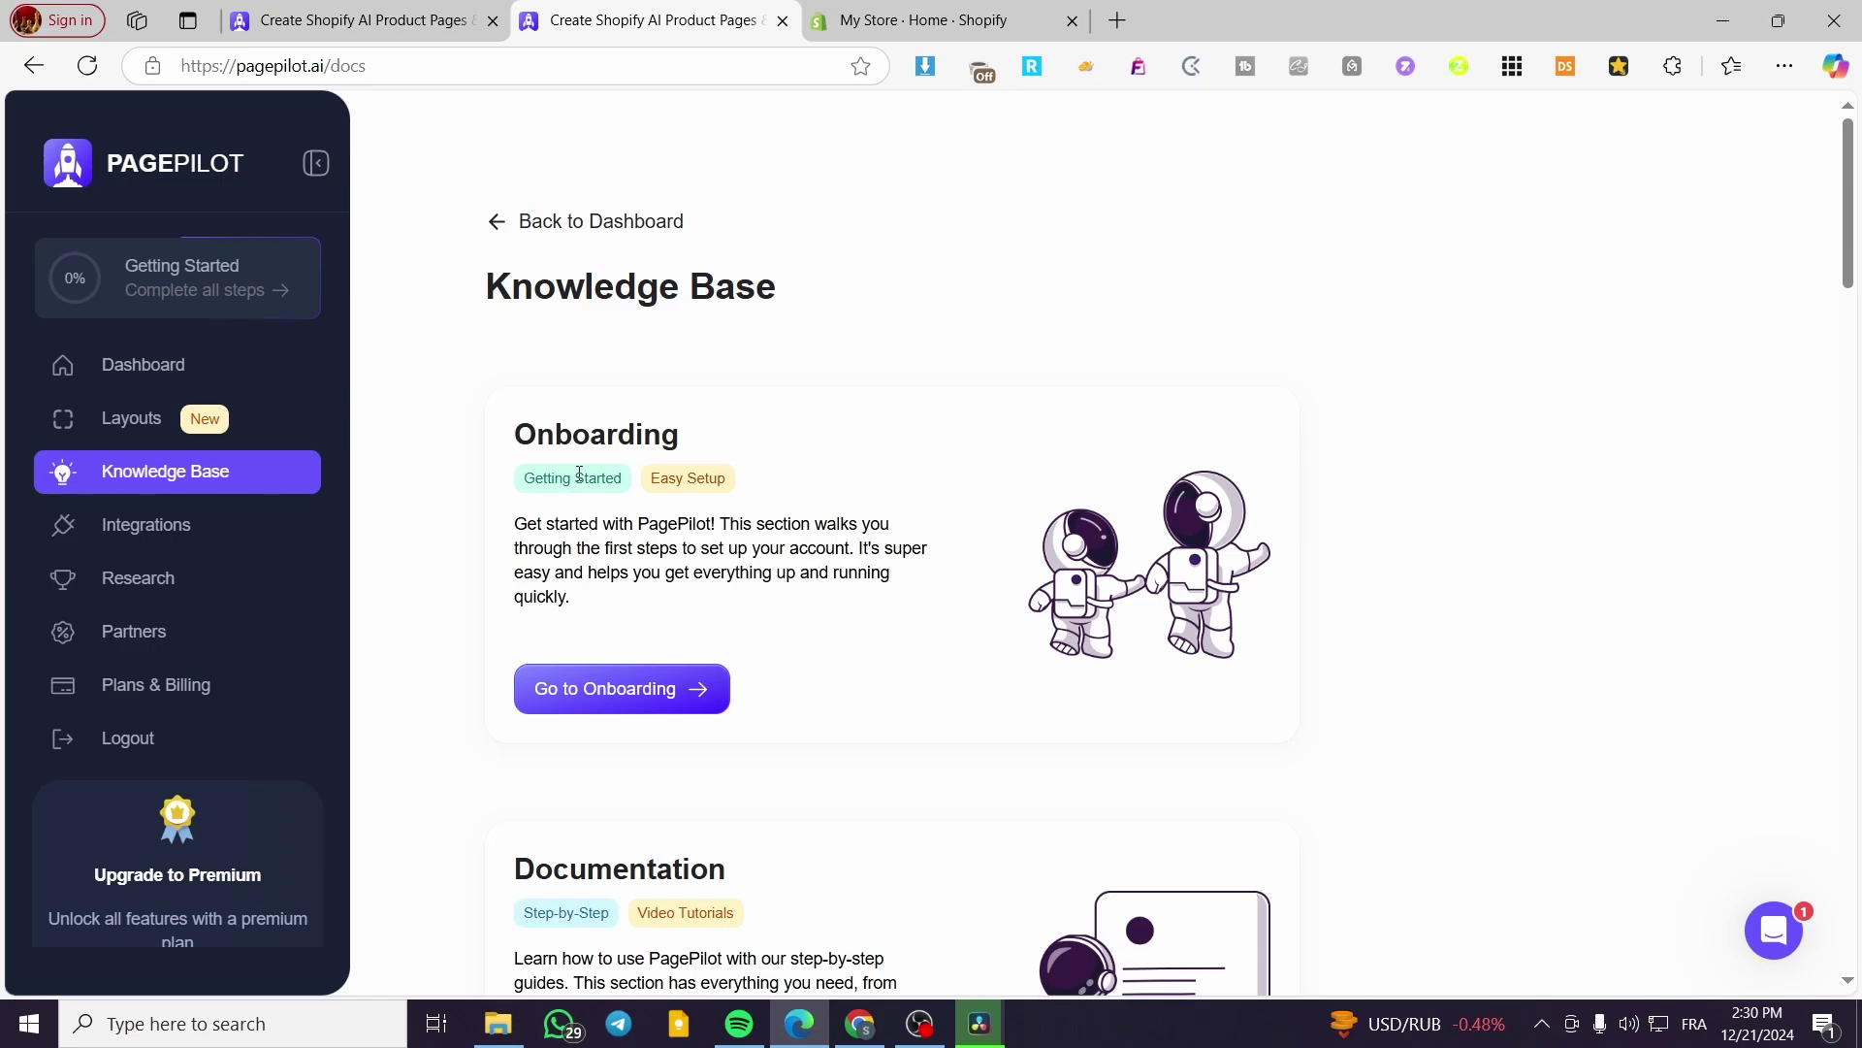
{"action": "scroll", "coordinate": [969, 520], "scroll_direction": "down", "scroll_amount": 12}
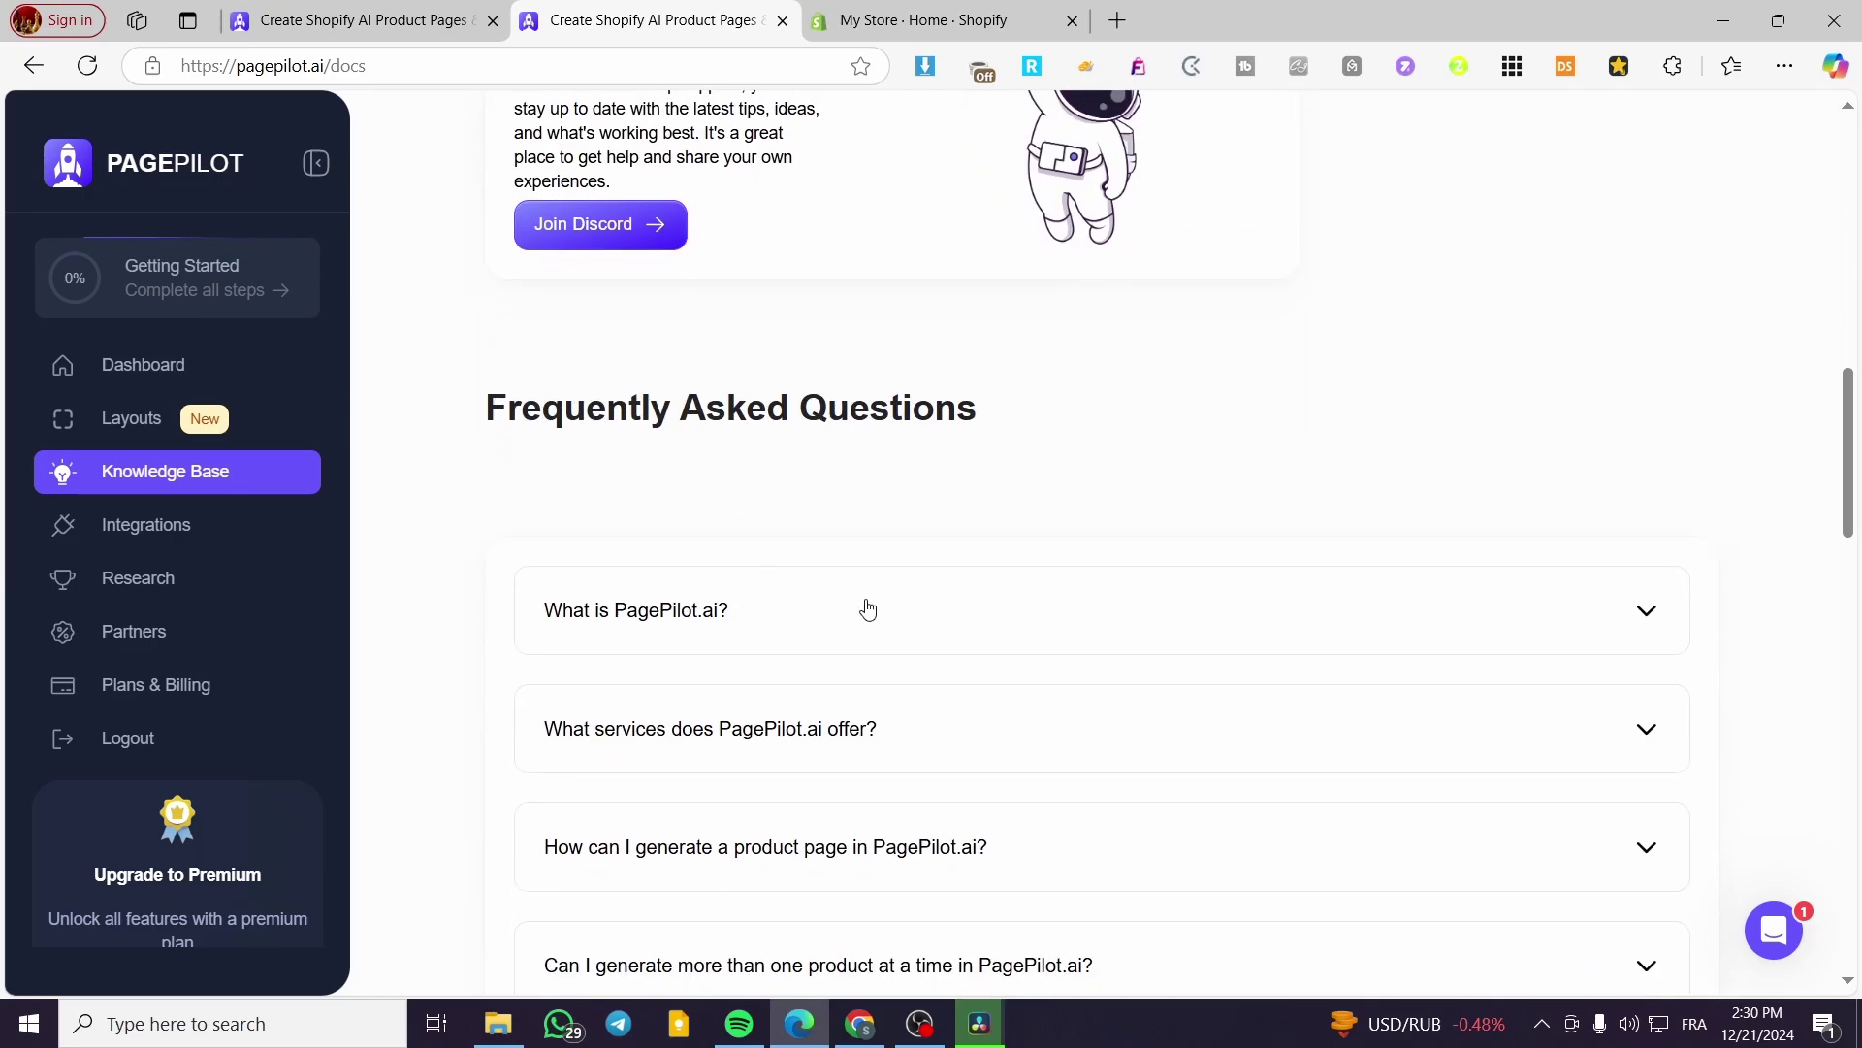
{"action": "scroll", "coordinate": [970, 601], "scroll_direction": "down", "scroll_amount": 5}
{"action": "scroll", "coordinate": [800, 575], "scroll_direction": "up", "scroll_amount": 7}
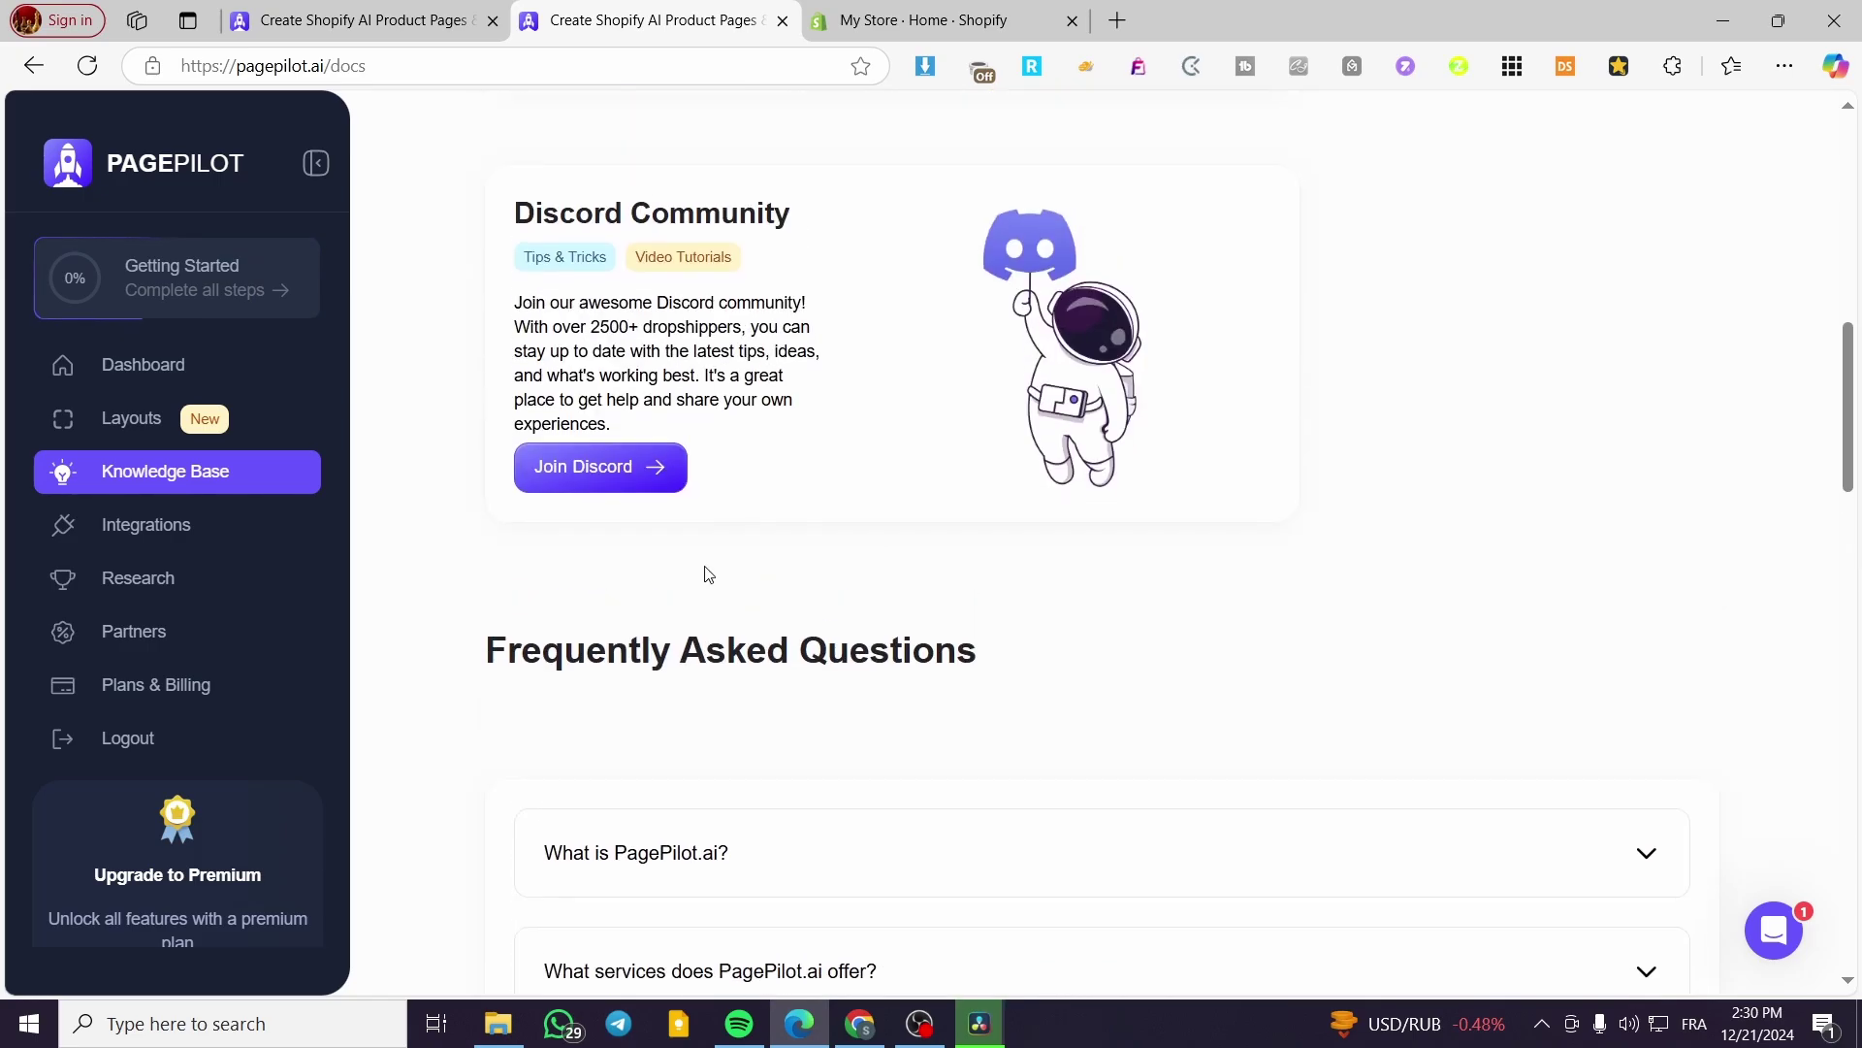
{"action": "scroll", "coordinate": [1239, 481], "scroll_direction": "up", "scroll_amount": 10}
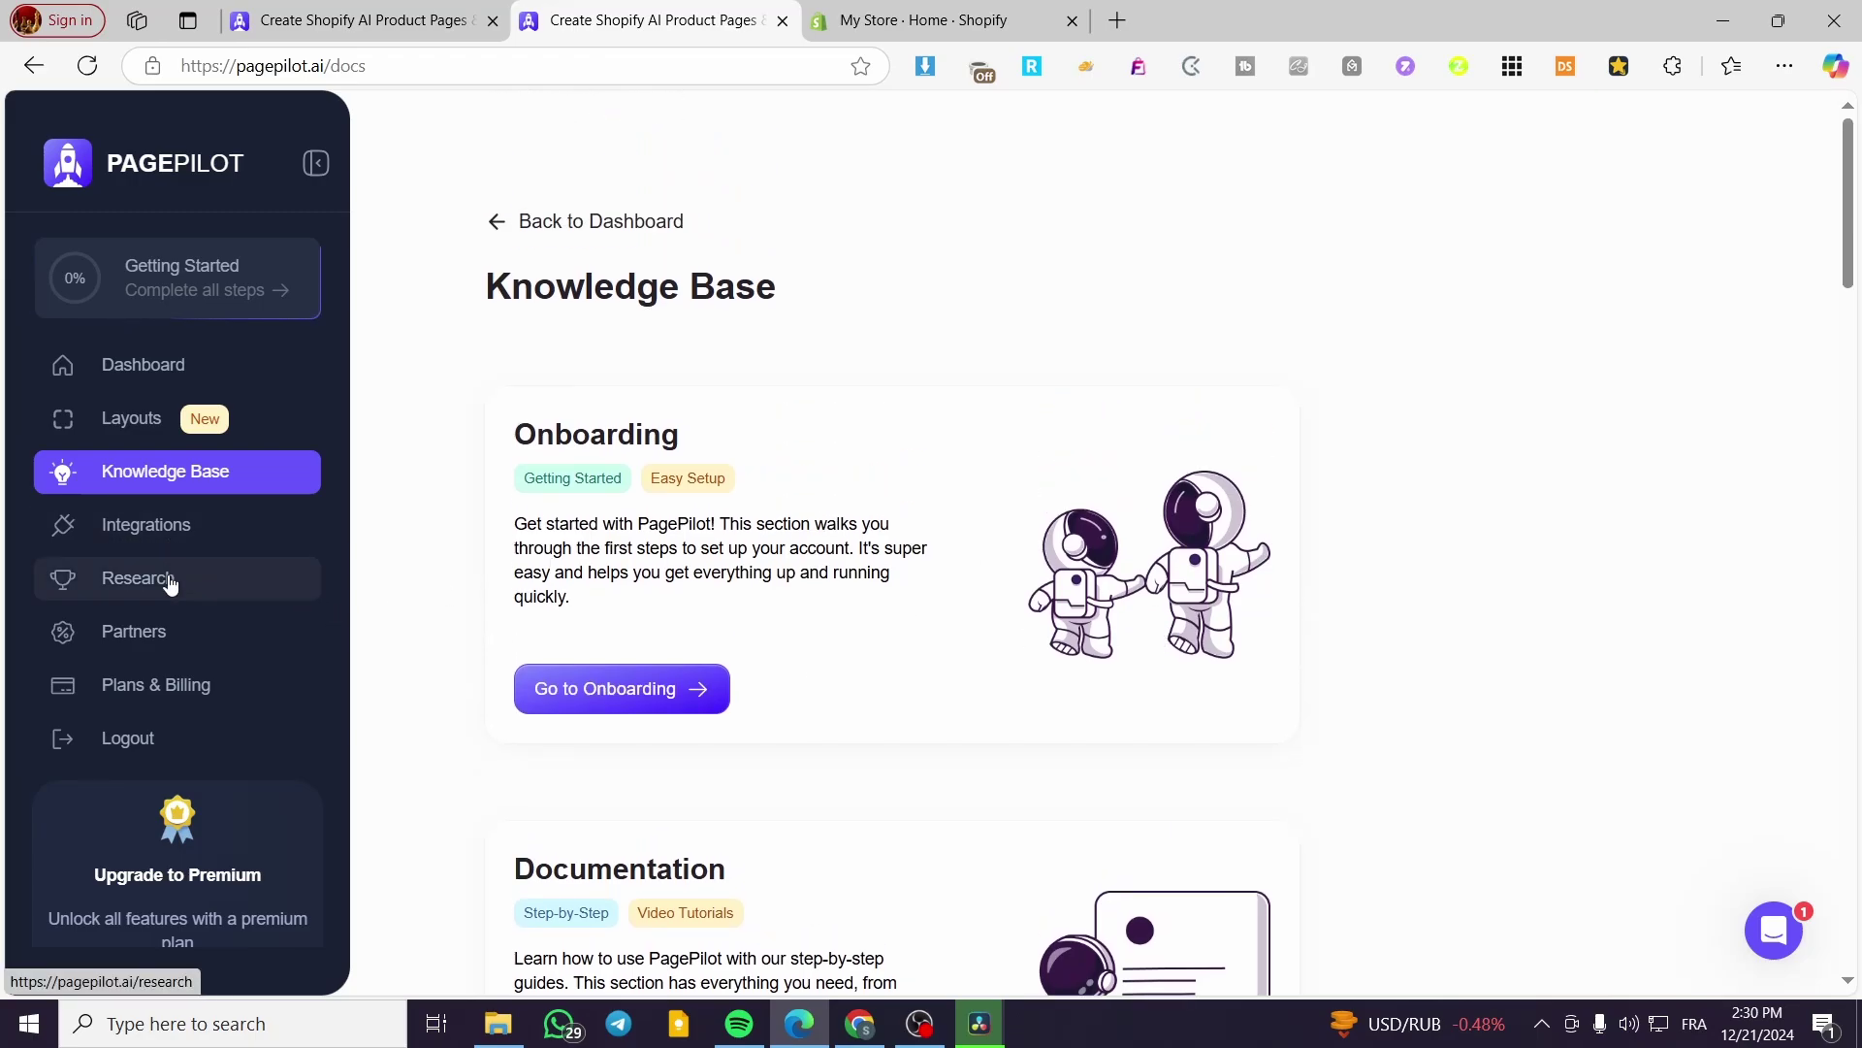
Open Product Research and look over the first products in the Daily Hot Products Recommendations
{"action": "left_click", "coordinate": [160, 587]}
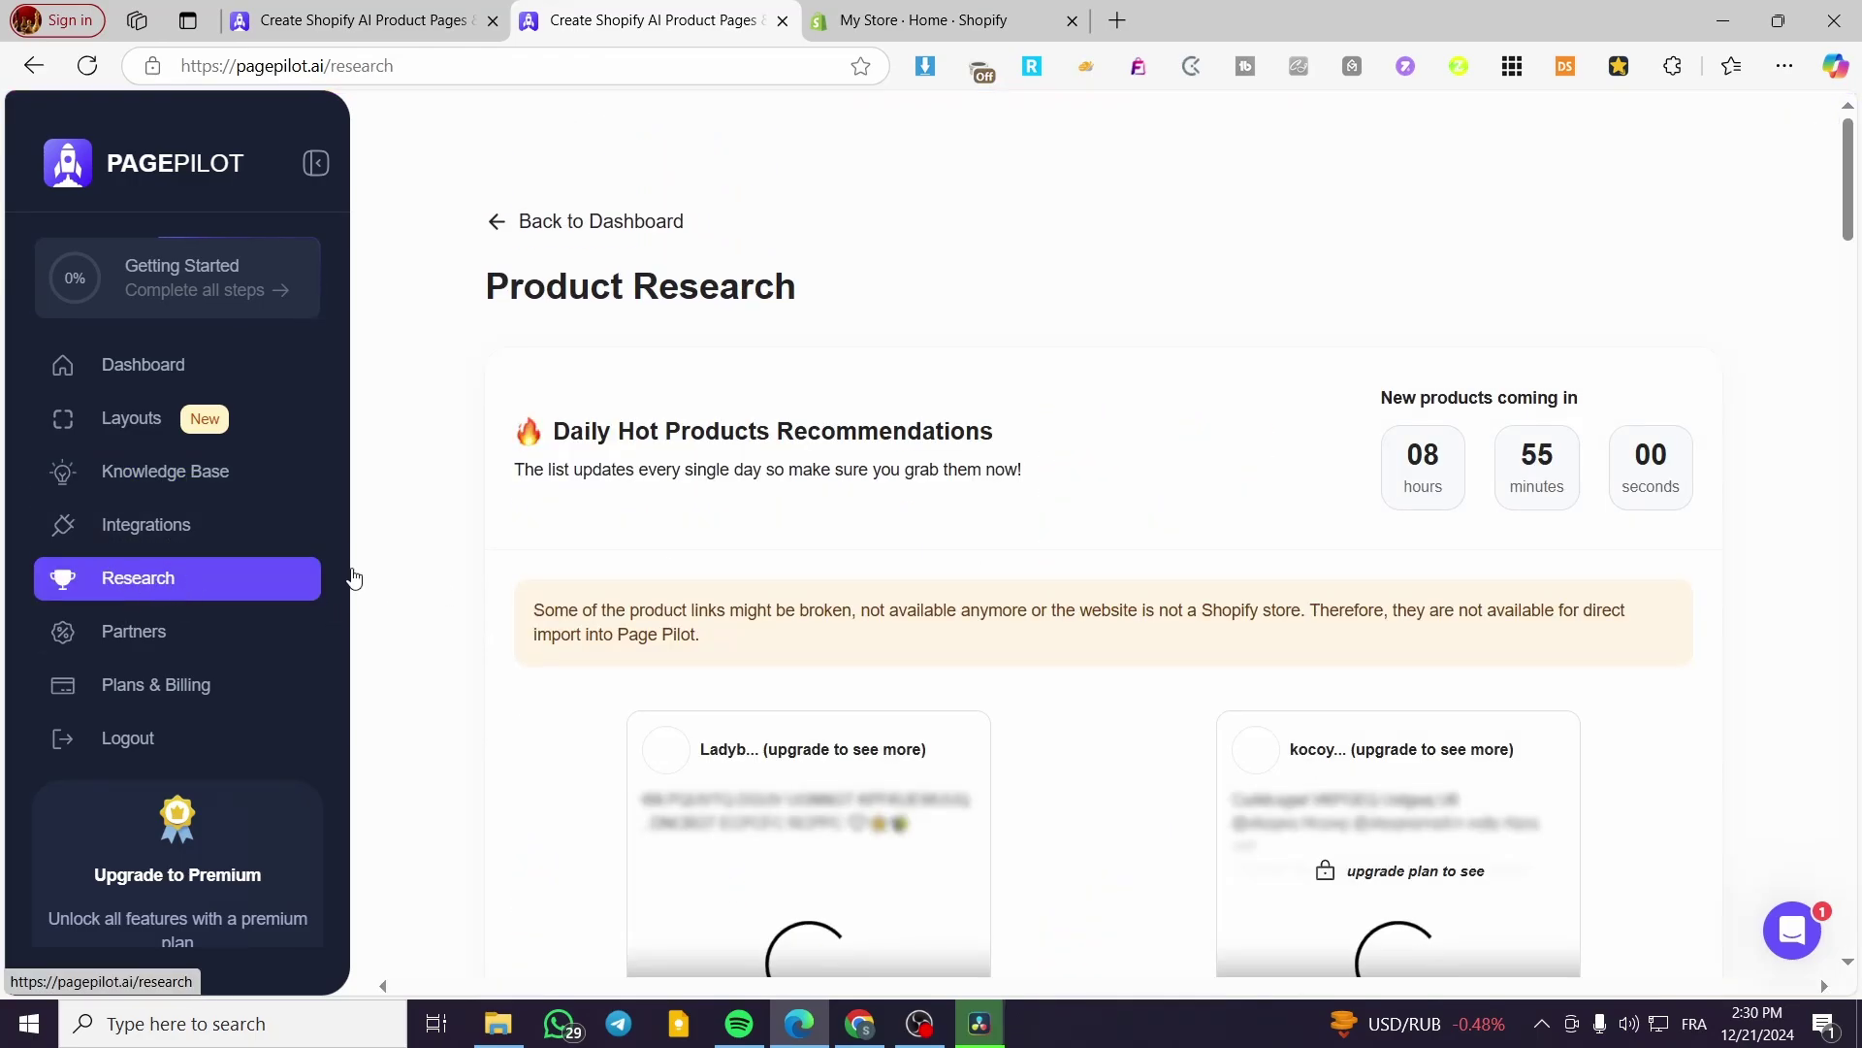
{"action": "scroll", "coordinate": [1163, 501], "scroll_direction": "down", "scroll_amount": 2}
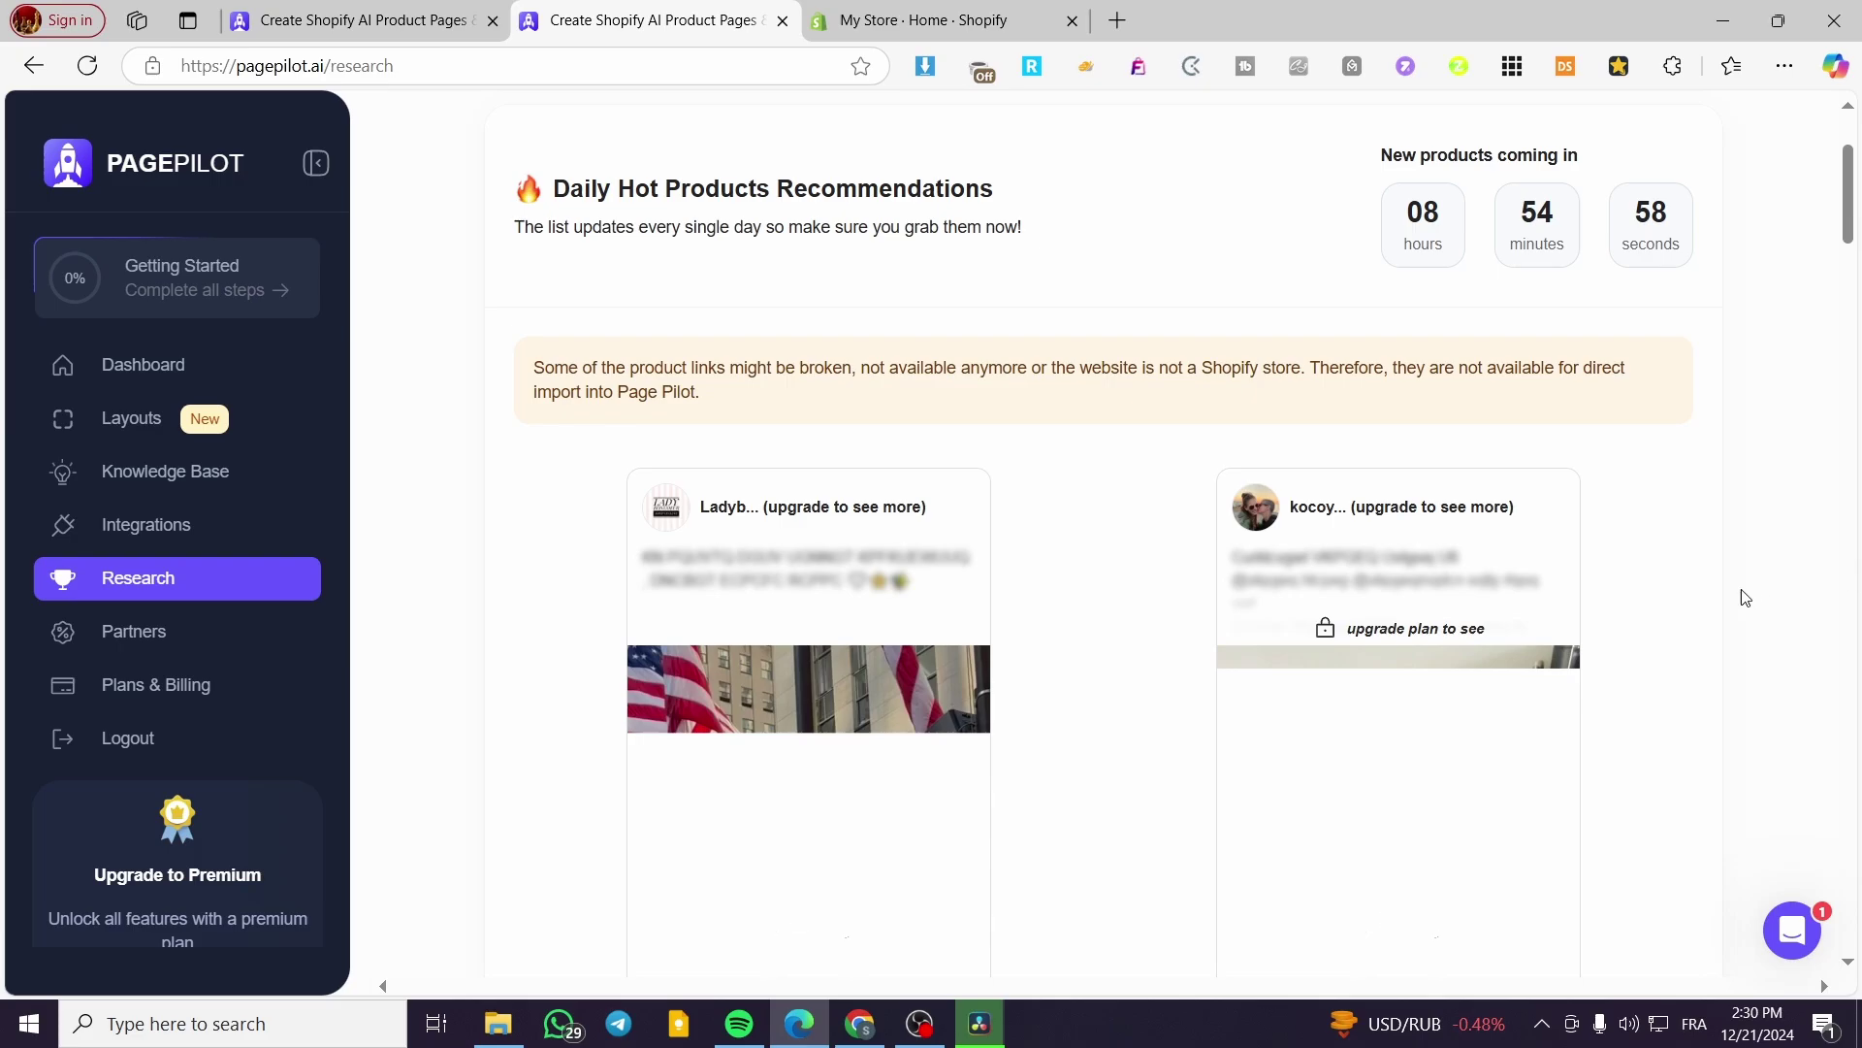
{"action": "scroll", "coordinate": [1125, 558], "scroll_direction": "down", "scroll_amount": 2}
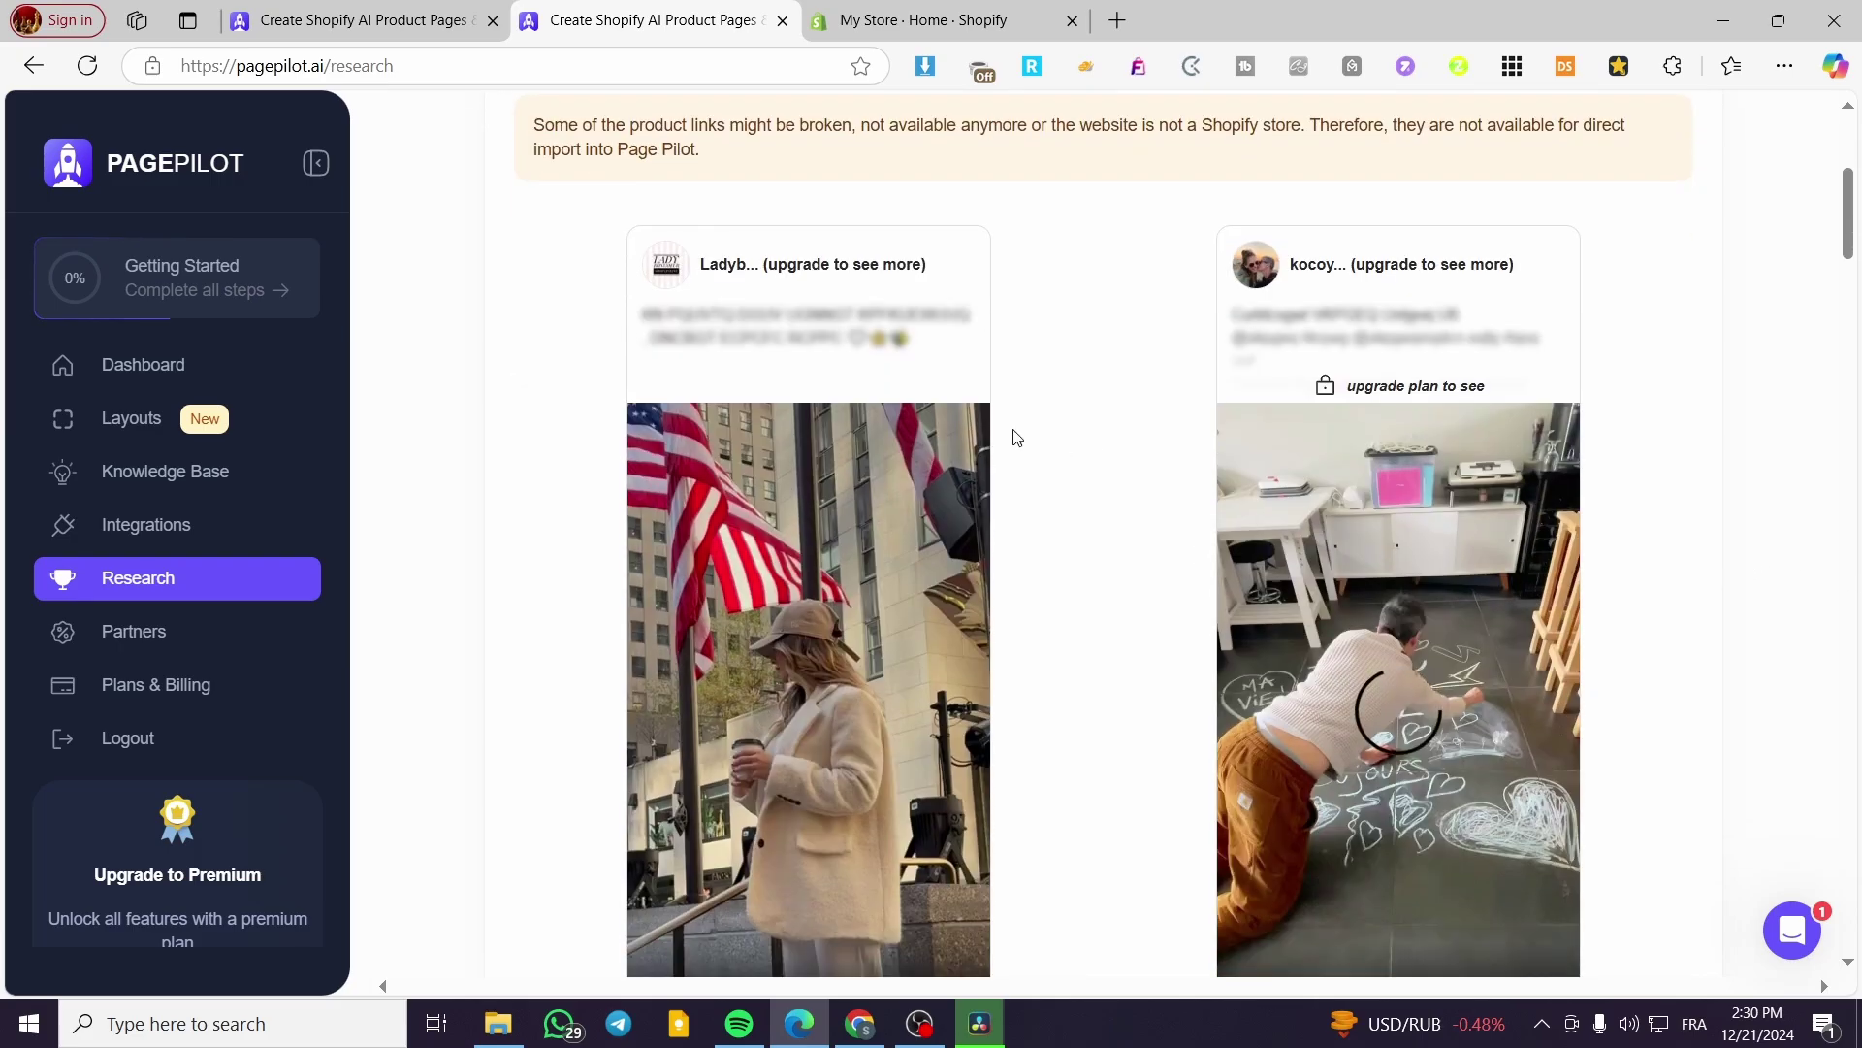
{"action": "scroll", "coordinate": [970, 485], "scroll_direction": "up", "scroll_amount": 2}
{"action": "scroll", "coordinate": [805, 485], "scroll_direction": "up", "scroll_amount": 2}
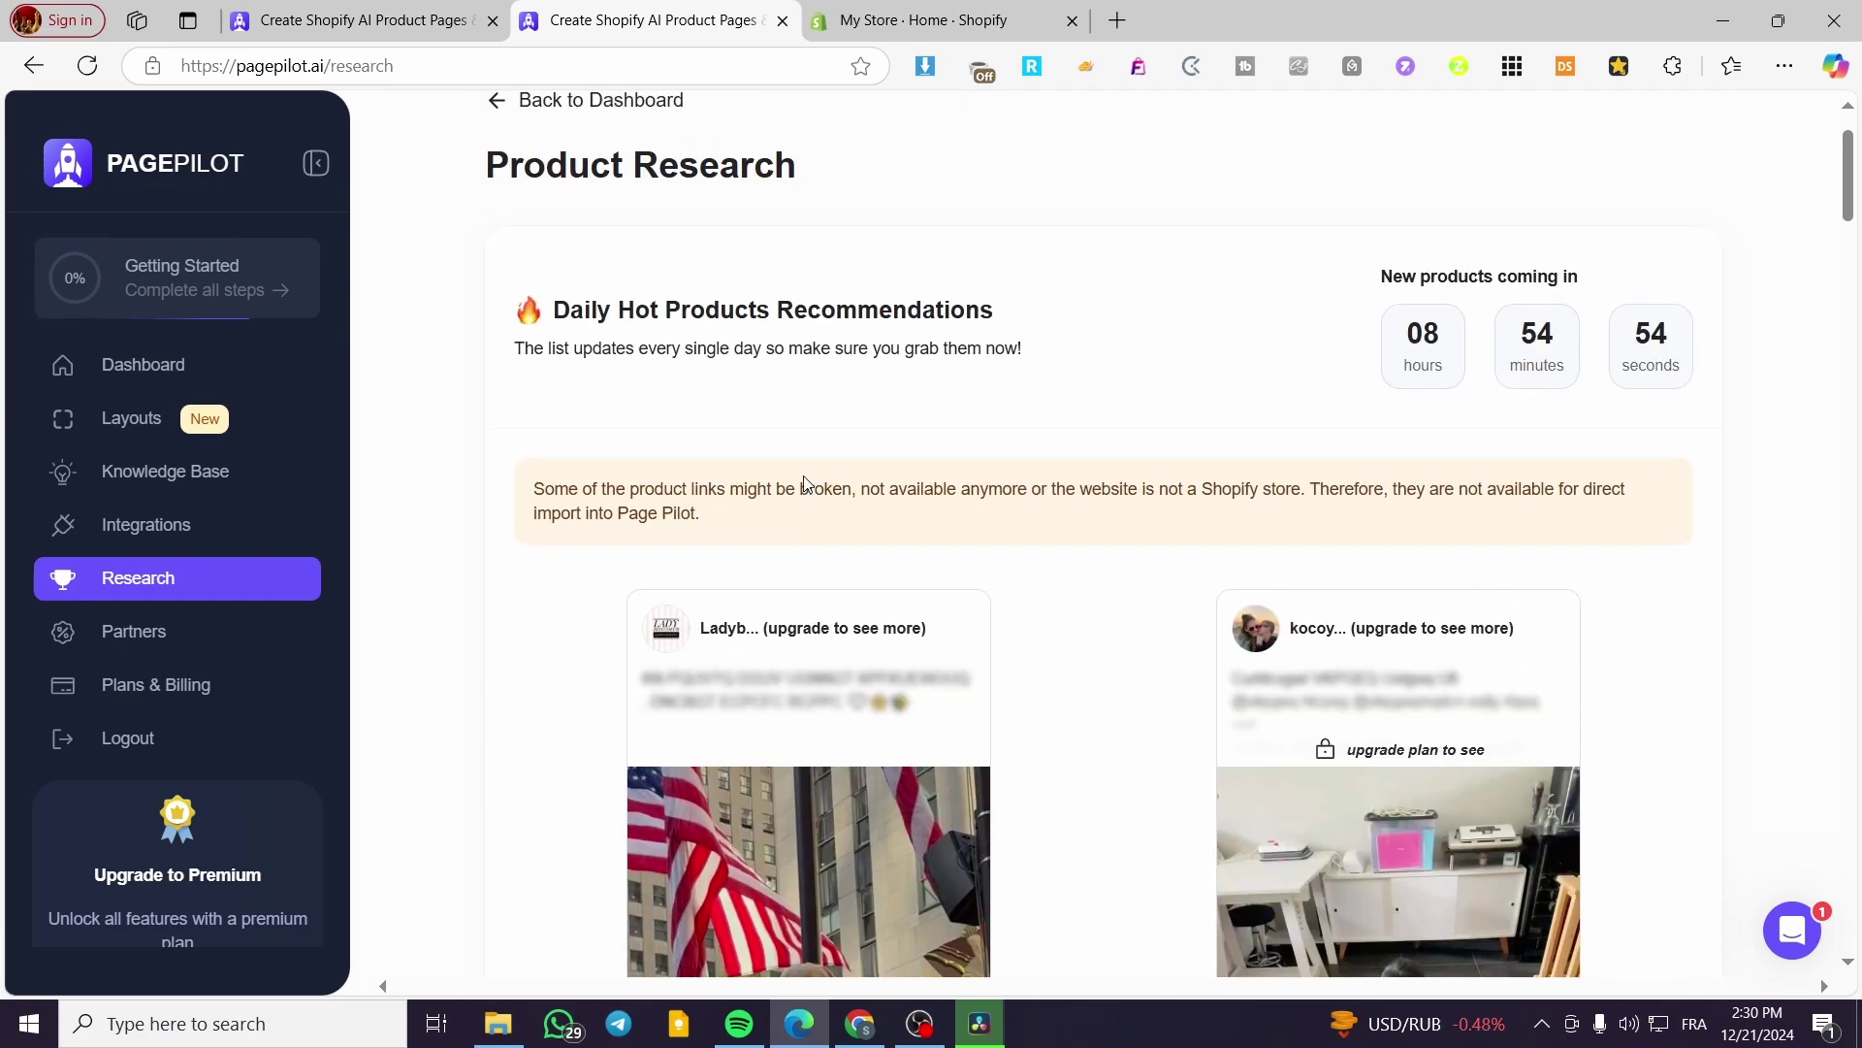
{"action": "scroll", "coordinate": [804, 482], "scroll_direction": "down", "scroll_amount": 4}
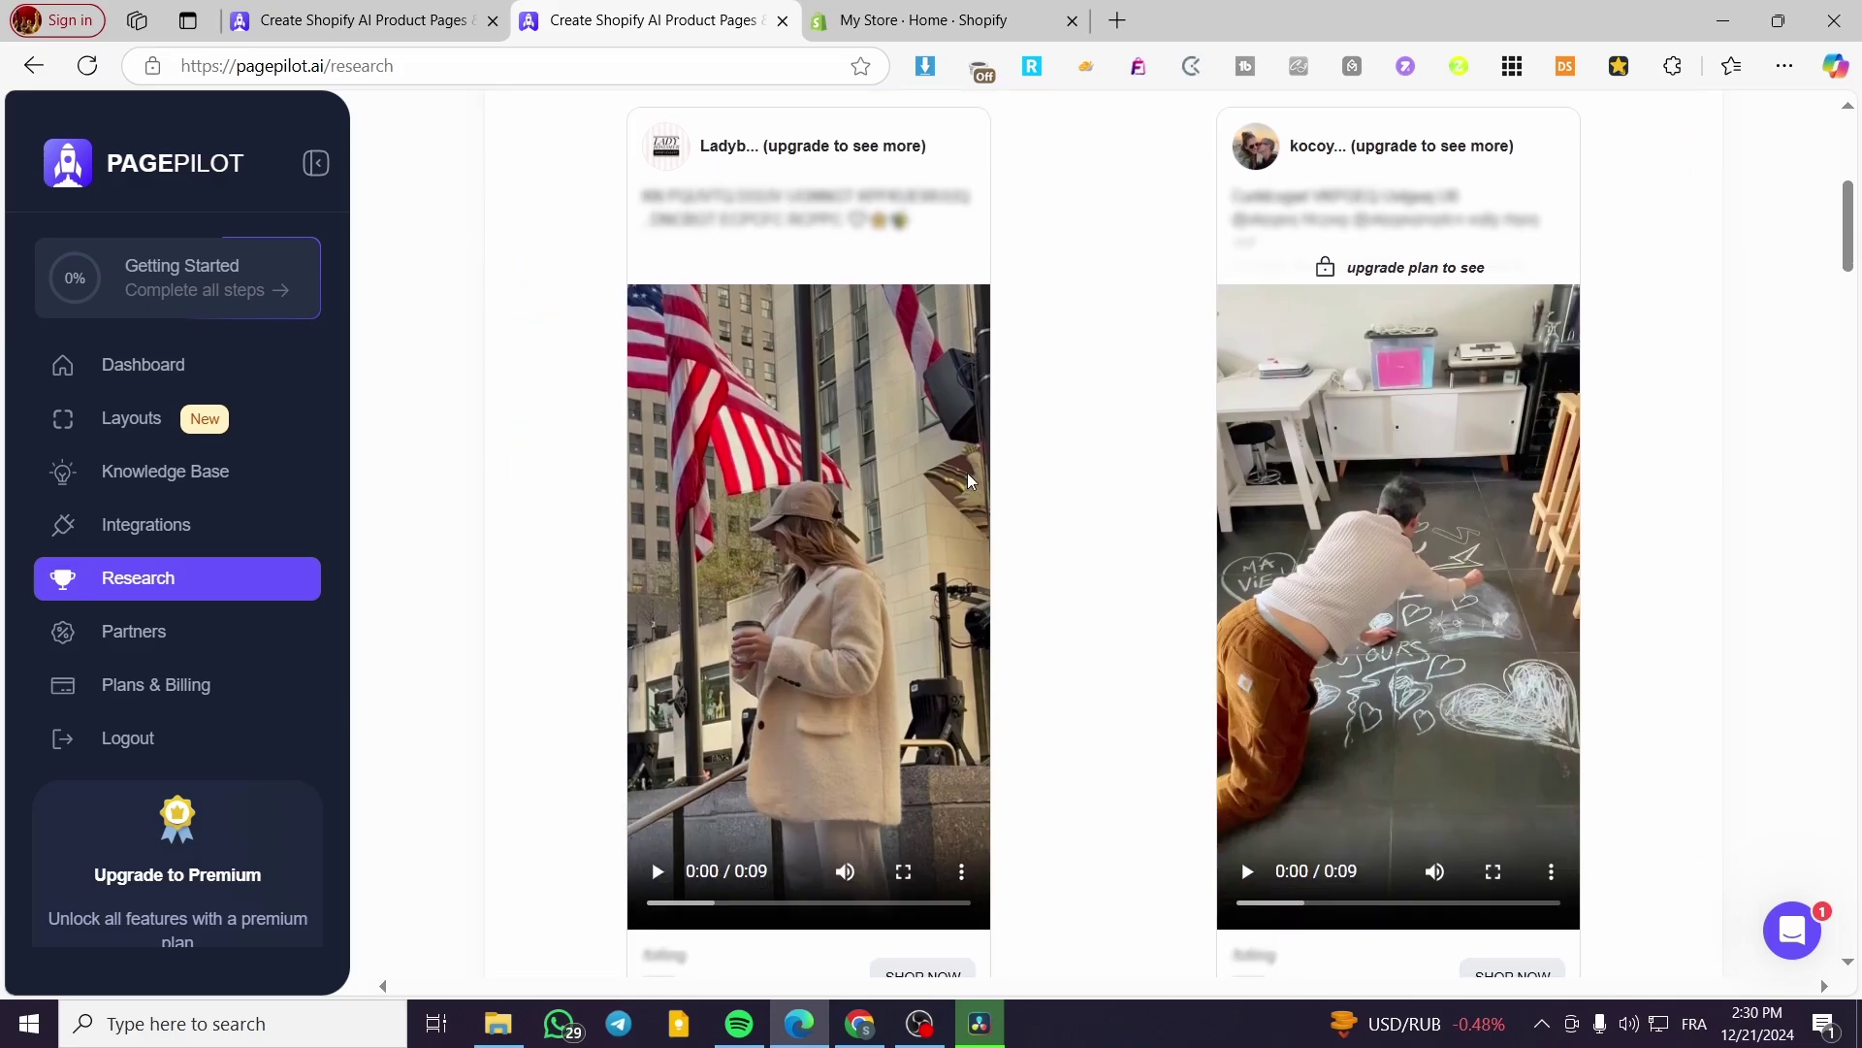
{"action": "scroll", "coordinate": [897, 580], "scroll_direction": "down", "scroll_amount": 3}
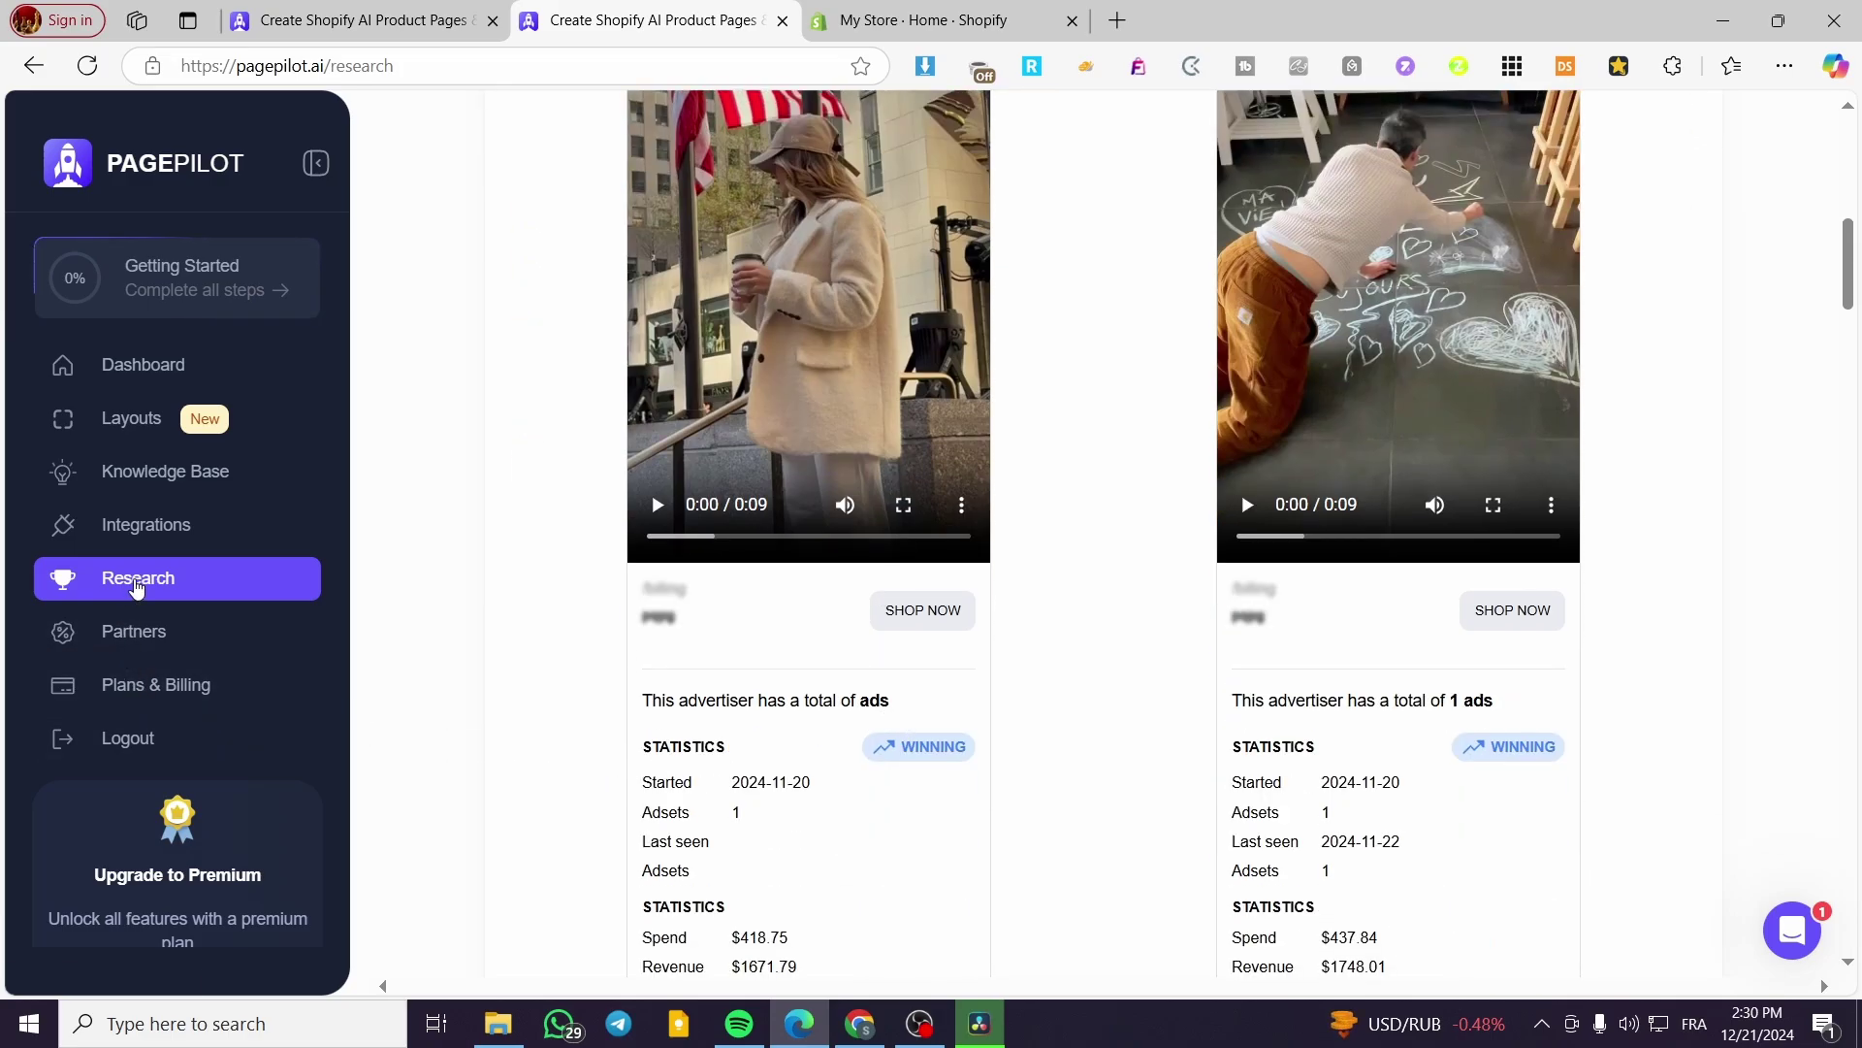
Play the first recommended product's ad video and examine its revenue statistics and product page generation option
{"action": "left_click", "coordinate": [643, 511]}
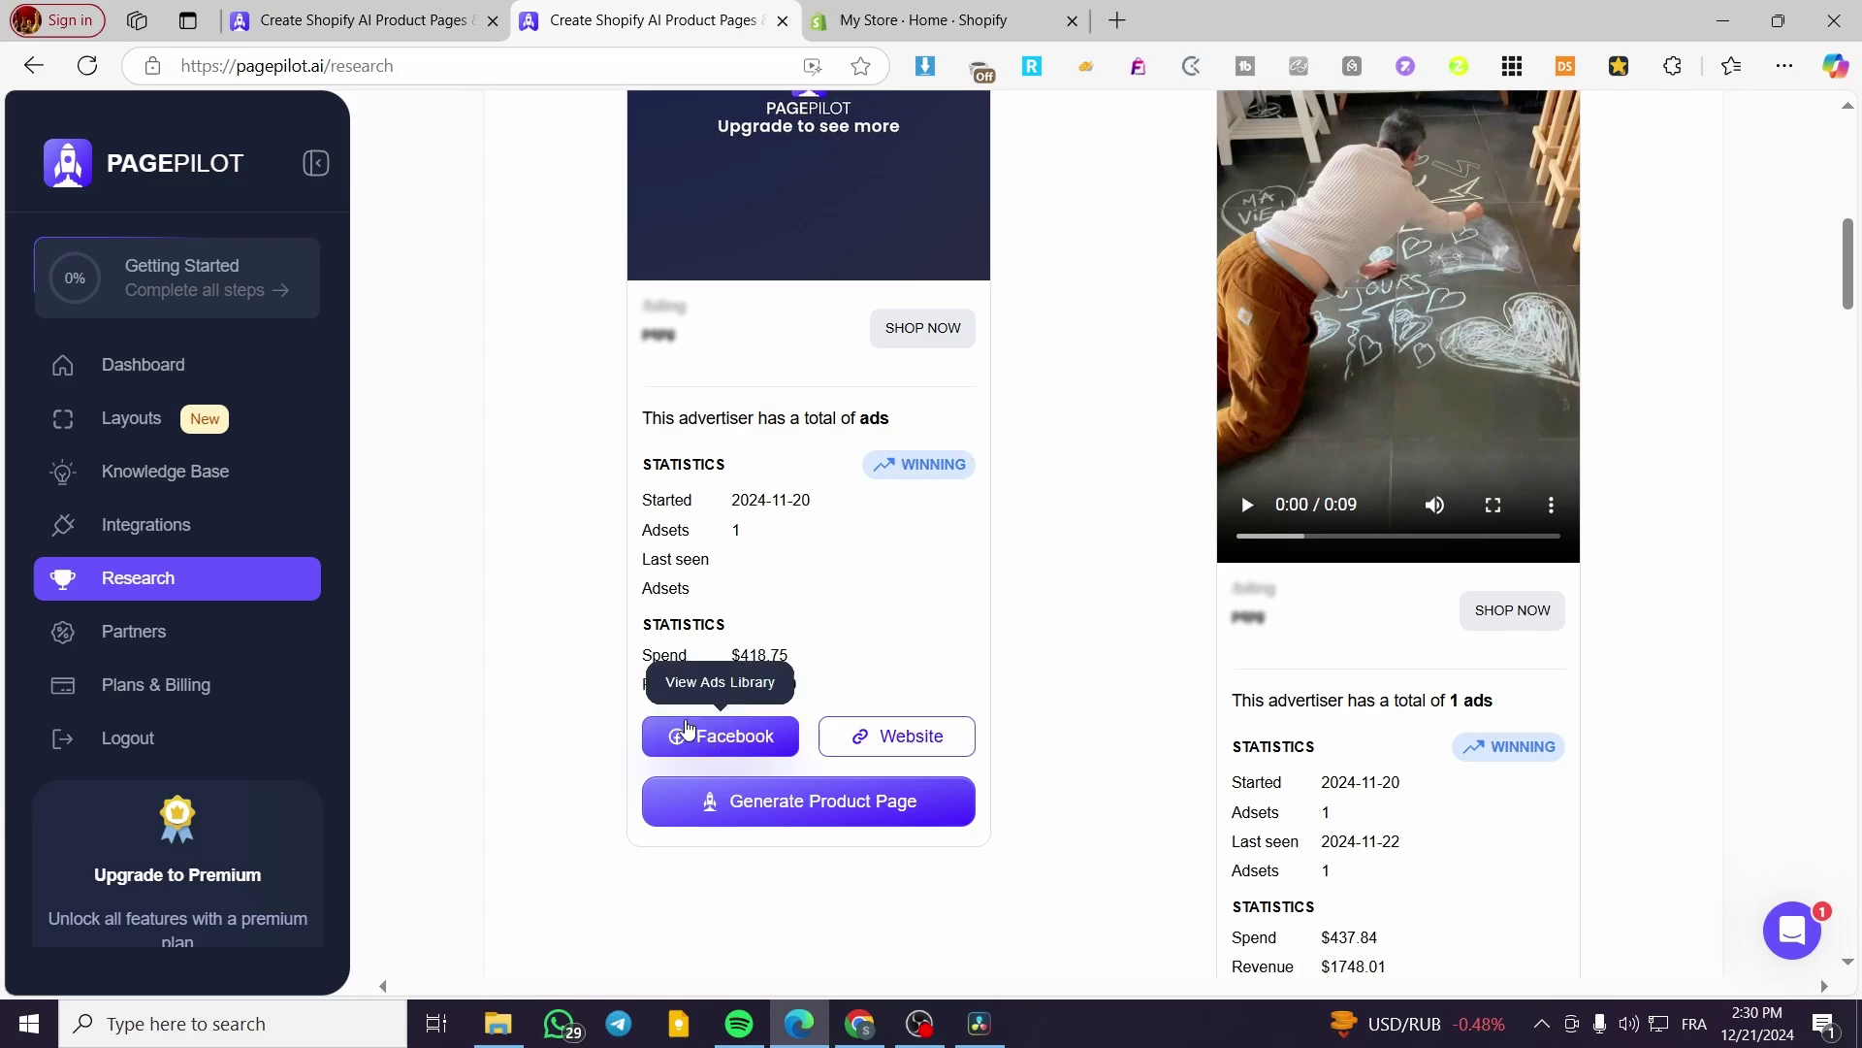
{"action": "left_click_drag", "start_coordinate": [813, 691], "coordinate": [642, 687]}
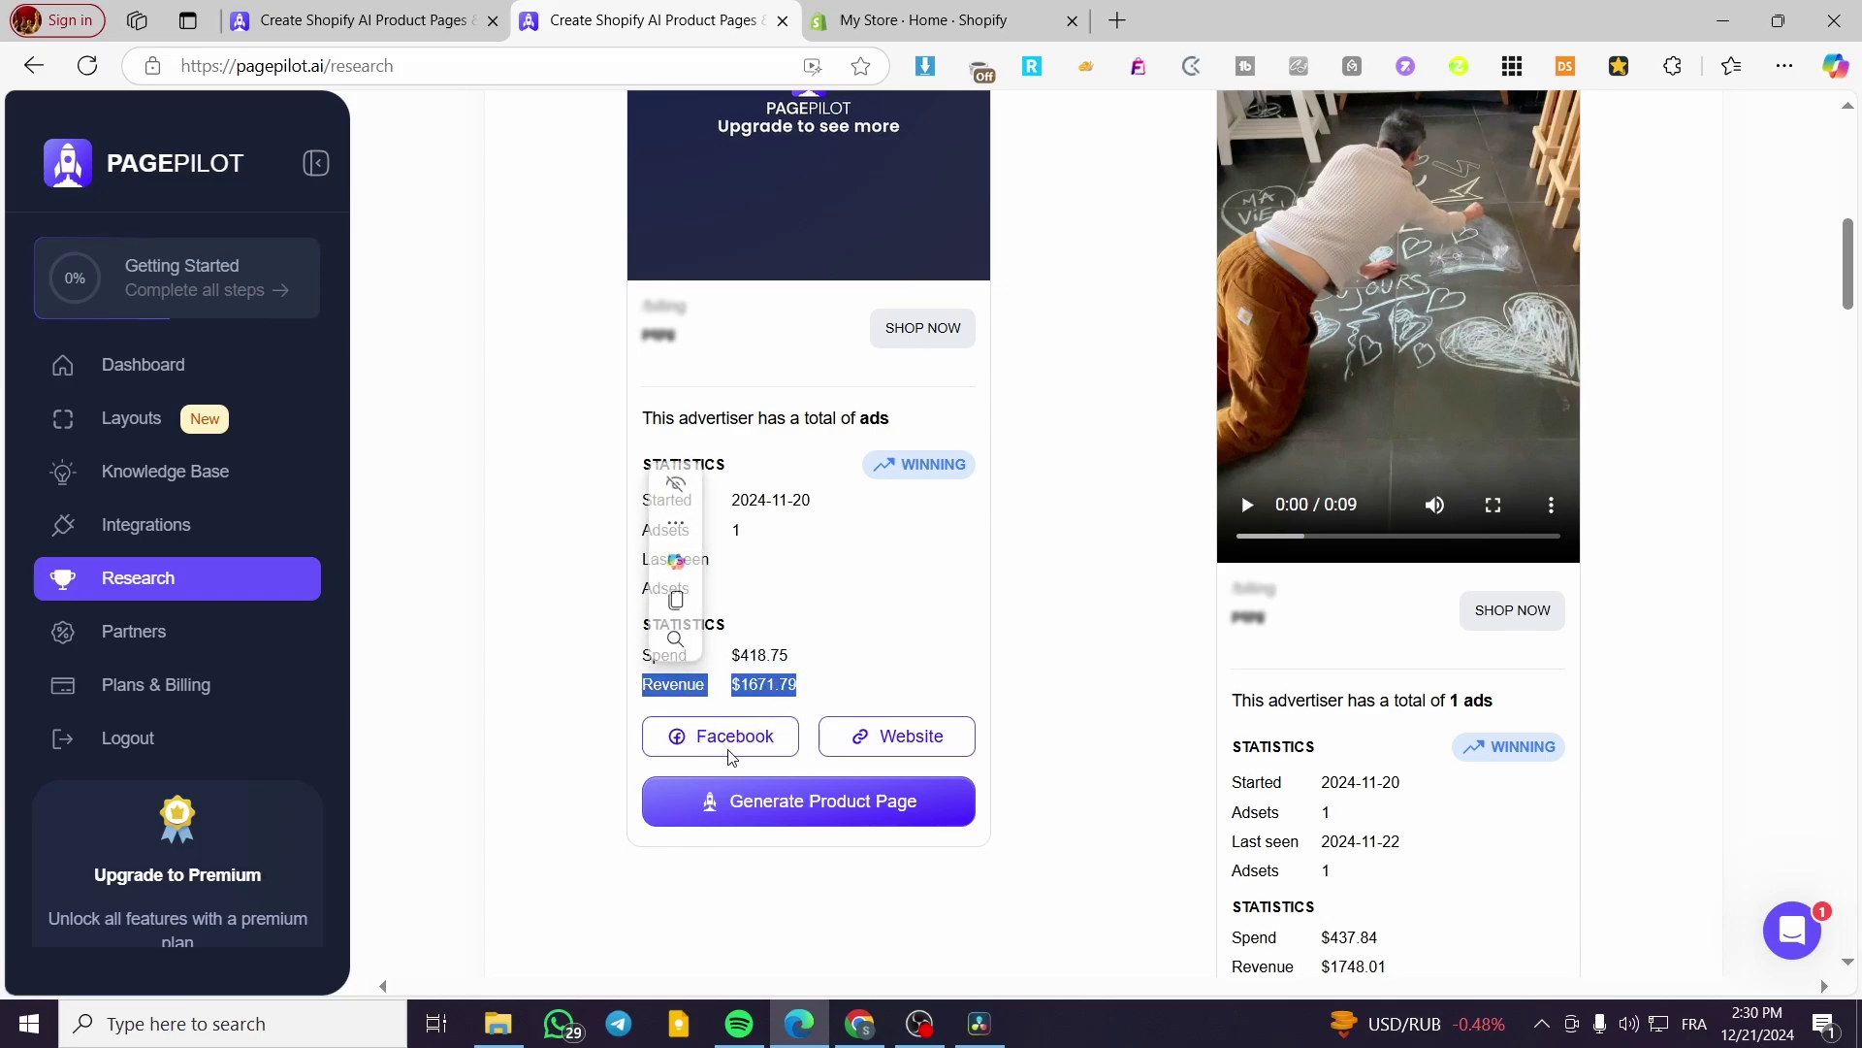
{"action": "left_click", "coordinate": [1080, 715]}
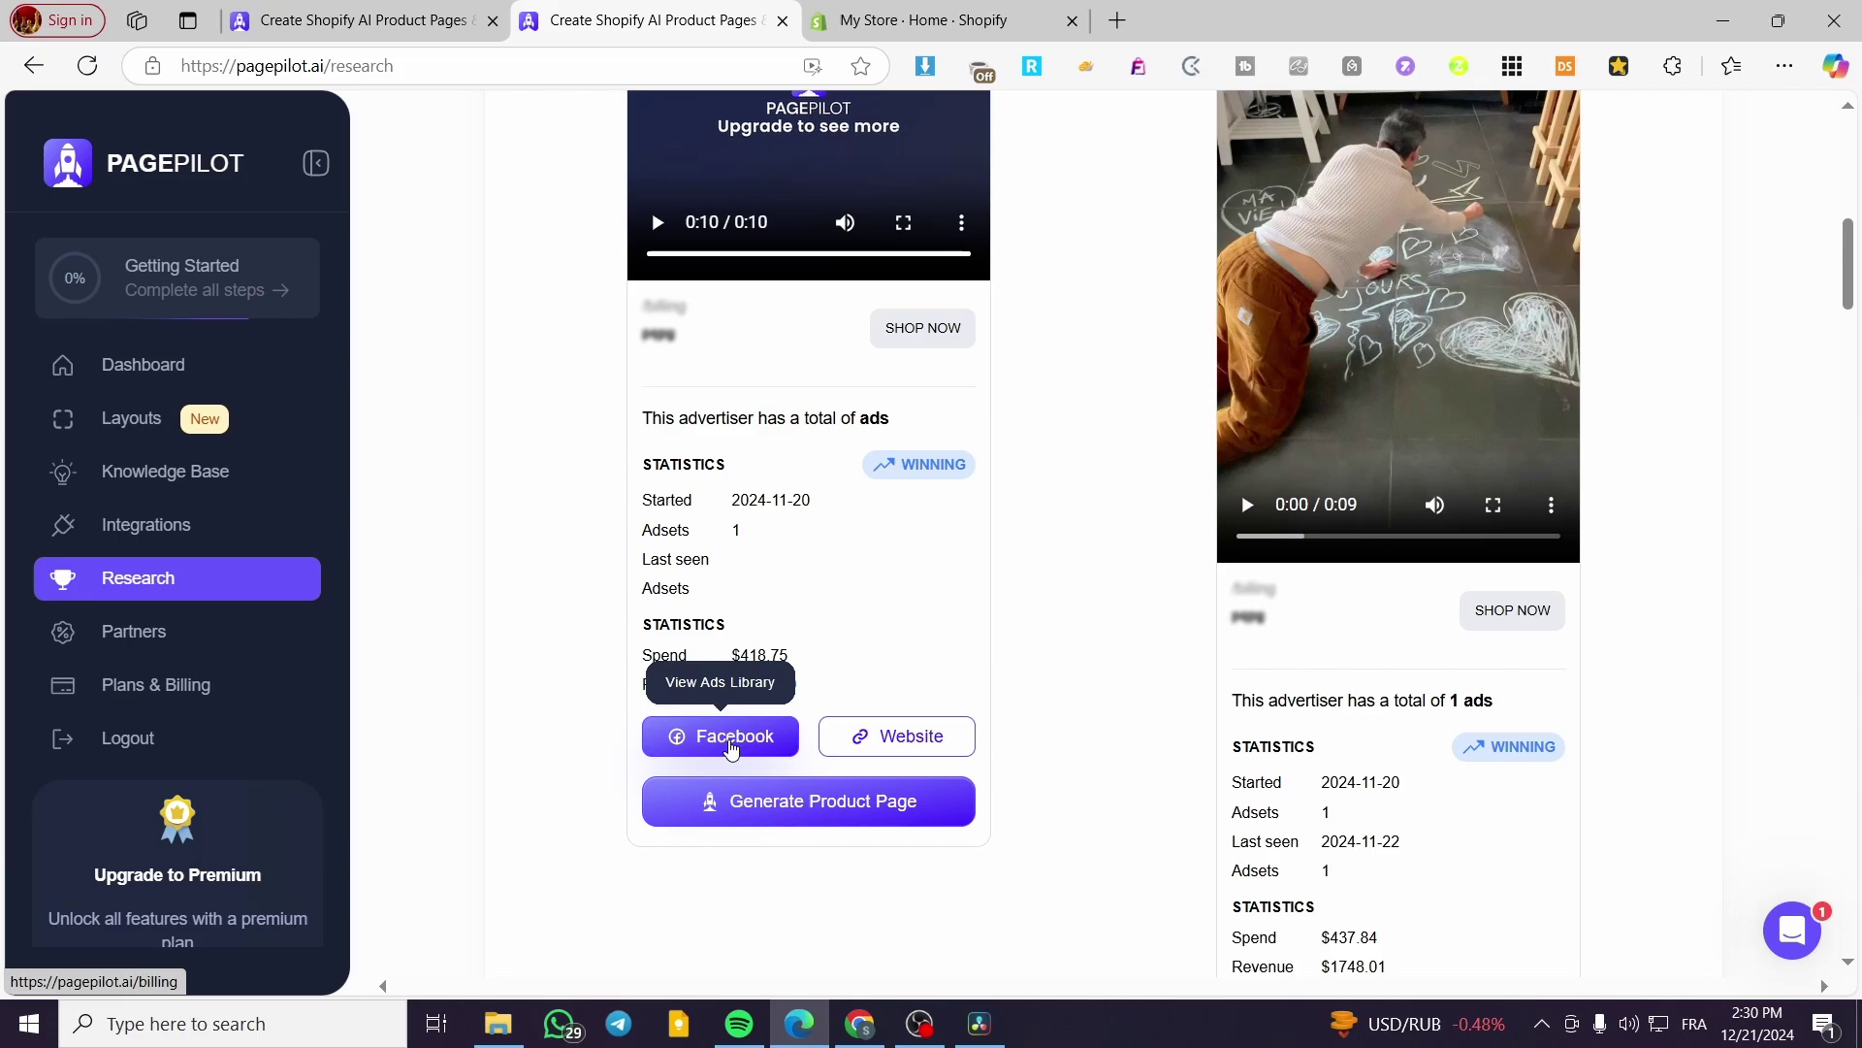
{"action": "scroll", "coordinate": [766, 747], "scroll_direction": "up", "scroll_amount": 3}
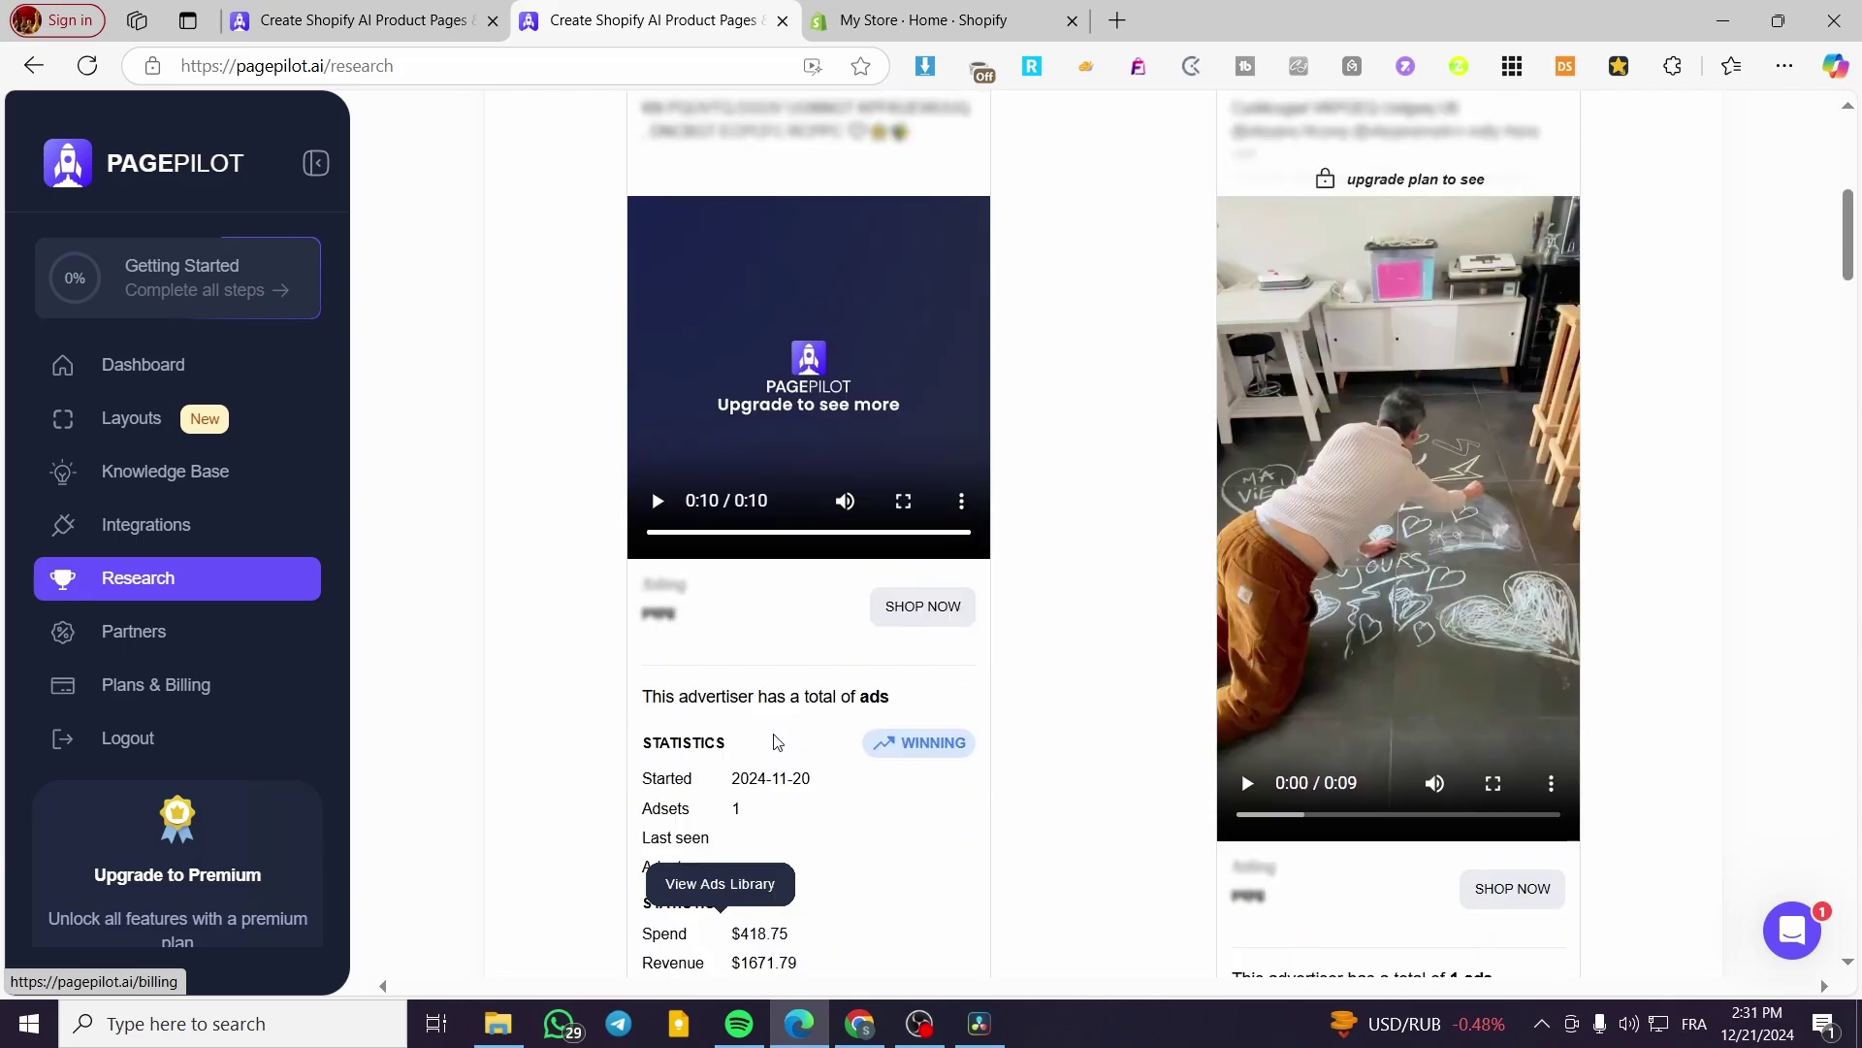
{"action": "scroll", "coordinate": [835, 613], "scroll_direction": "down", "scroll_amount": 3}
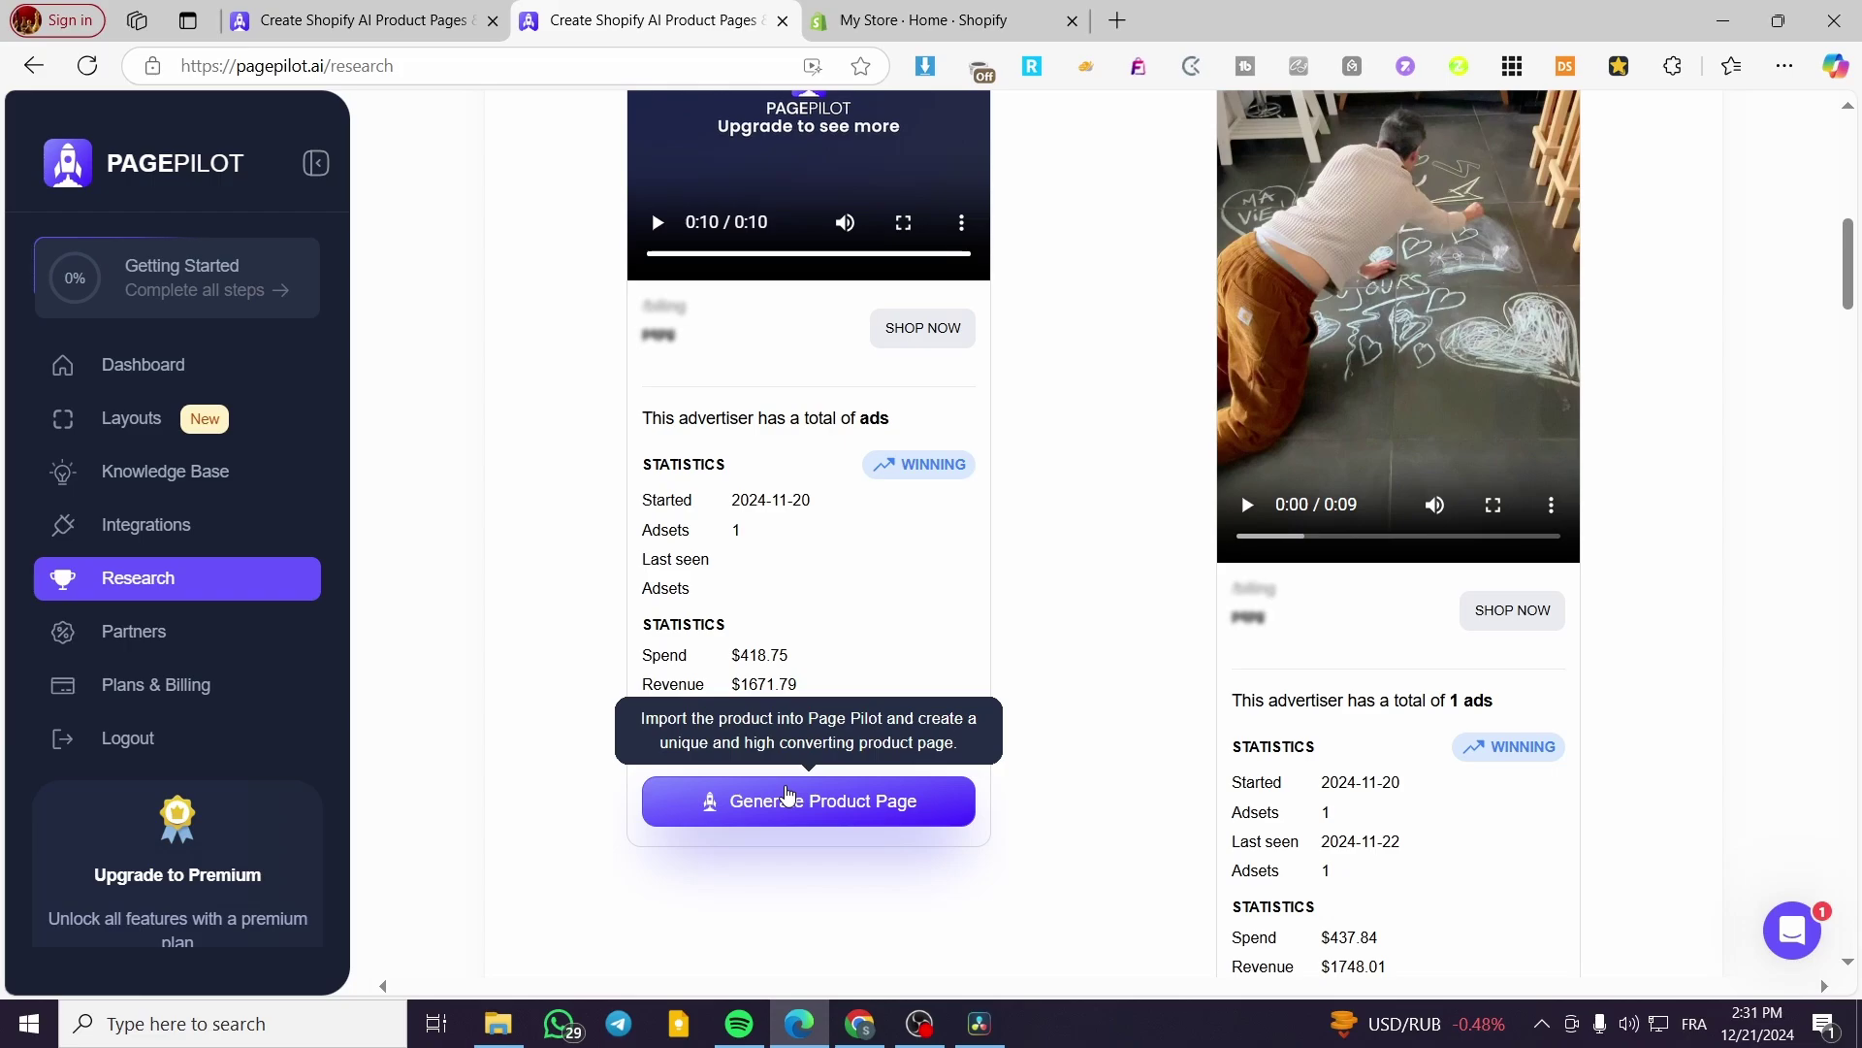
Browse the ads and statistics throughout the daily hot products list, and return to its beginning
{"action": "scroll", "coordinate": [805, 436], "scroll_direction": "up", "scroll_amount": 5}
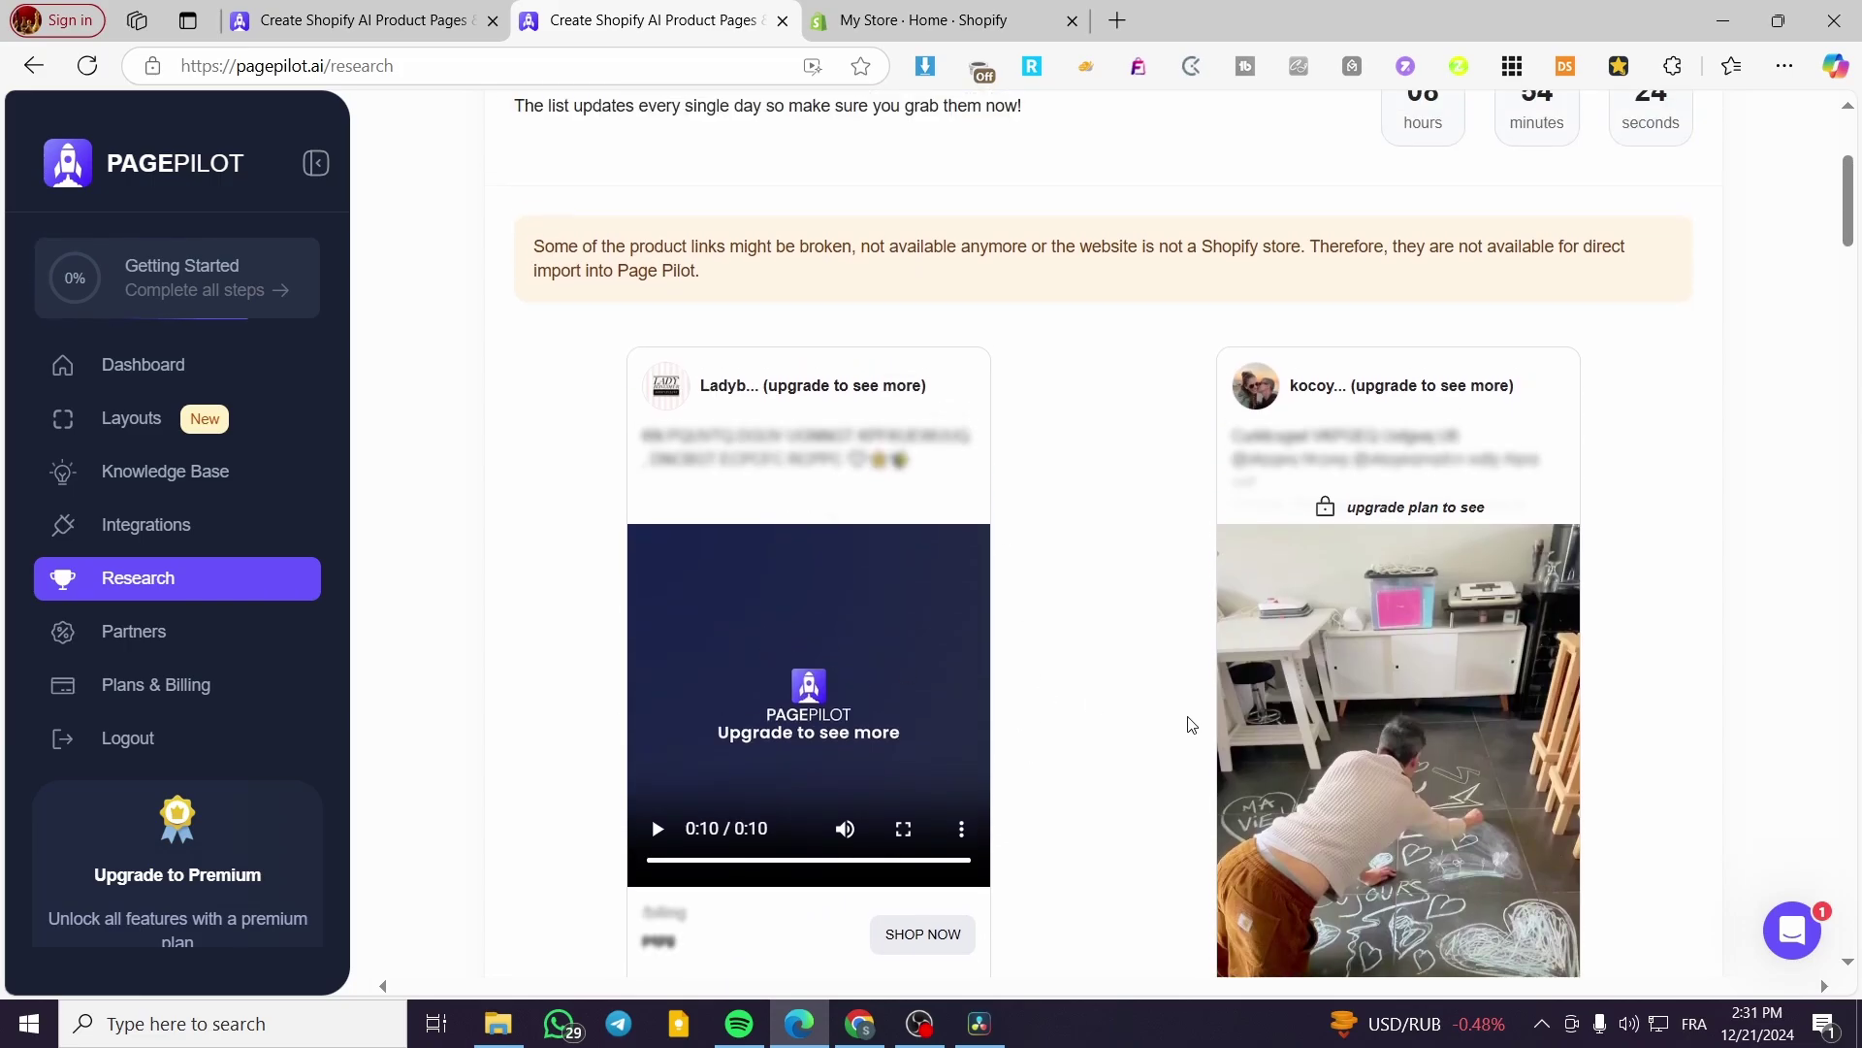
{"action": "scroll", "coordinate": [1421, 738], "scroll_direction": "down", "scroll_amount": 4}
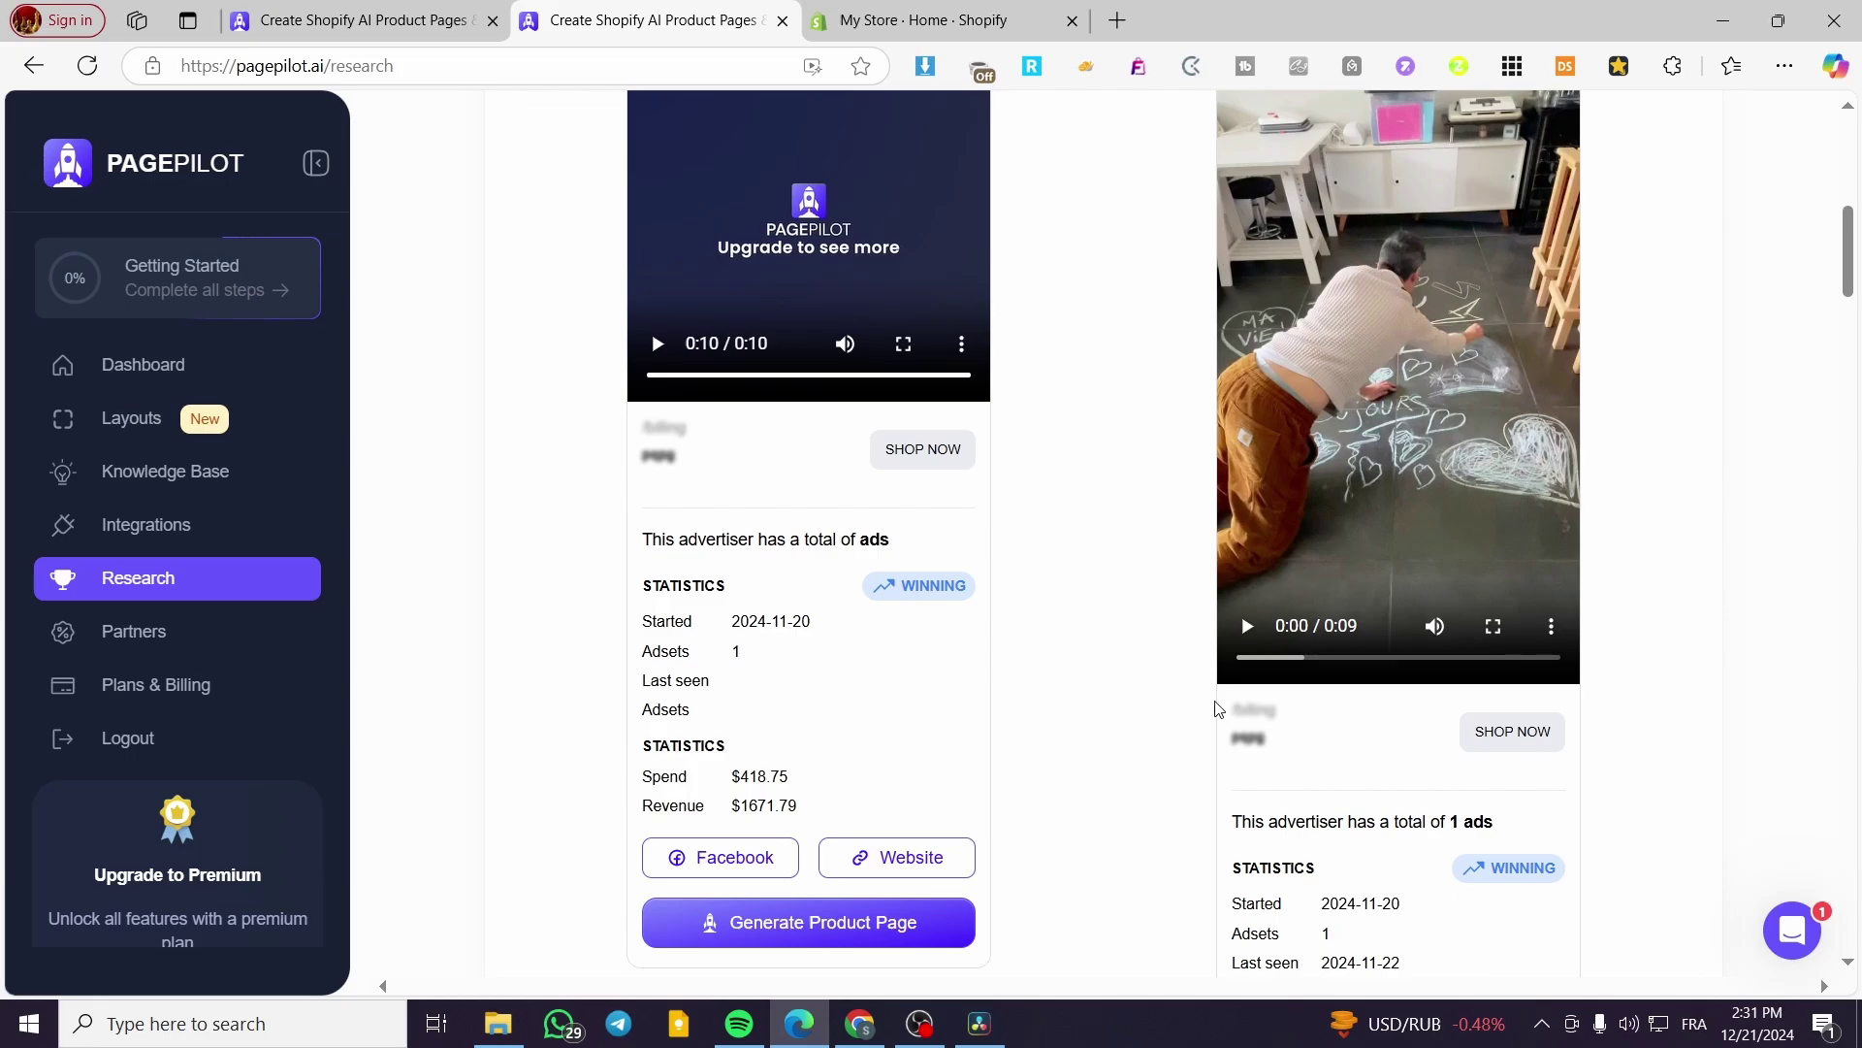
{"action": "scroll", "coordinate": [1417, 723], "scroll_direction": "down", "scroll_amount": 3}
{"action": "scroll", "coordinate": [1419, 718], "scroll_direction": "down", "scroll_amount": 5}
{"action": "scroll", "coordinate": [851, 634], "scroll_direction": "up", "scroll_amount": 12}
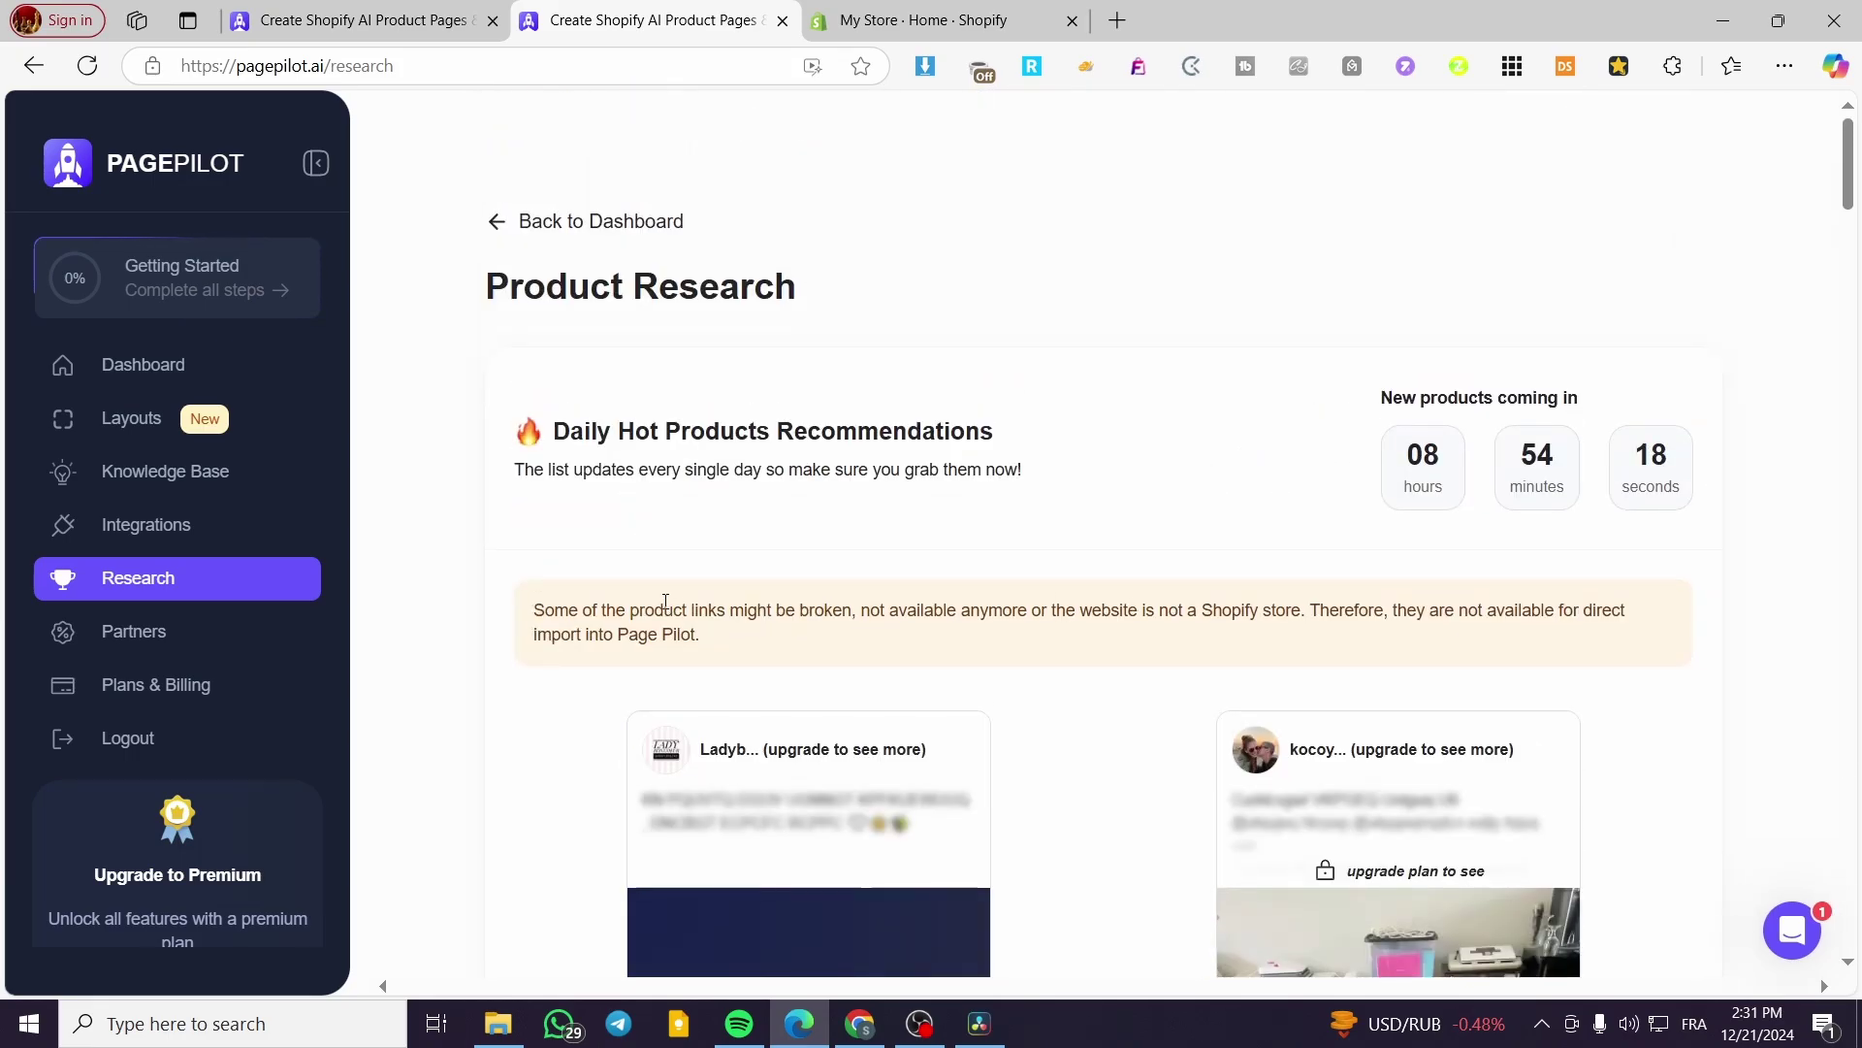
{"action": "scroll", "coordinate": [769, 533], "scroll_direction": "down", "scroll_amount": 14}
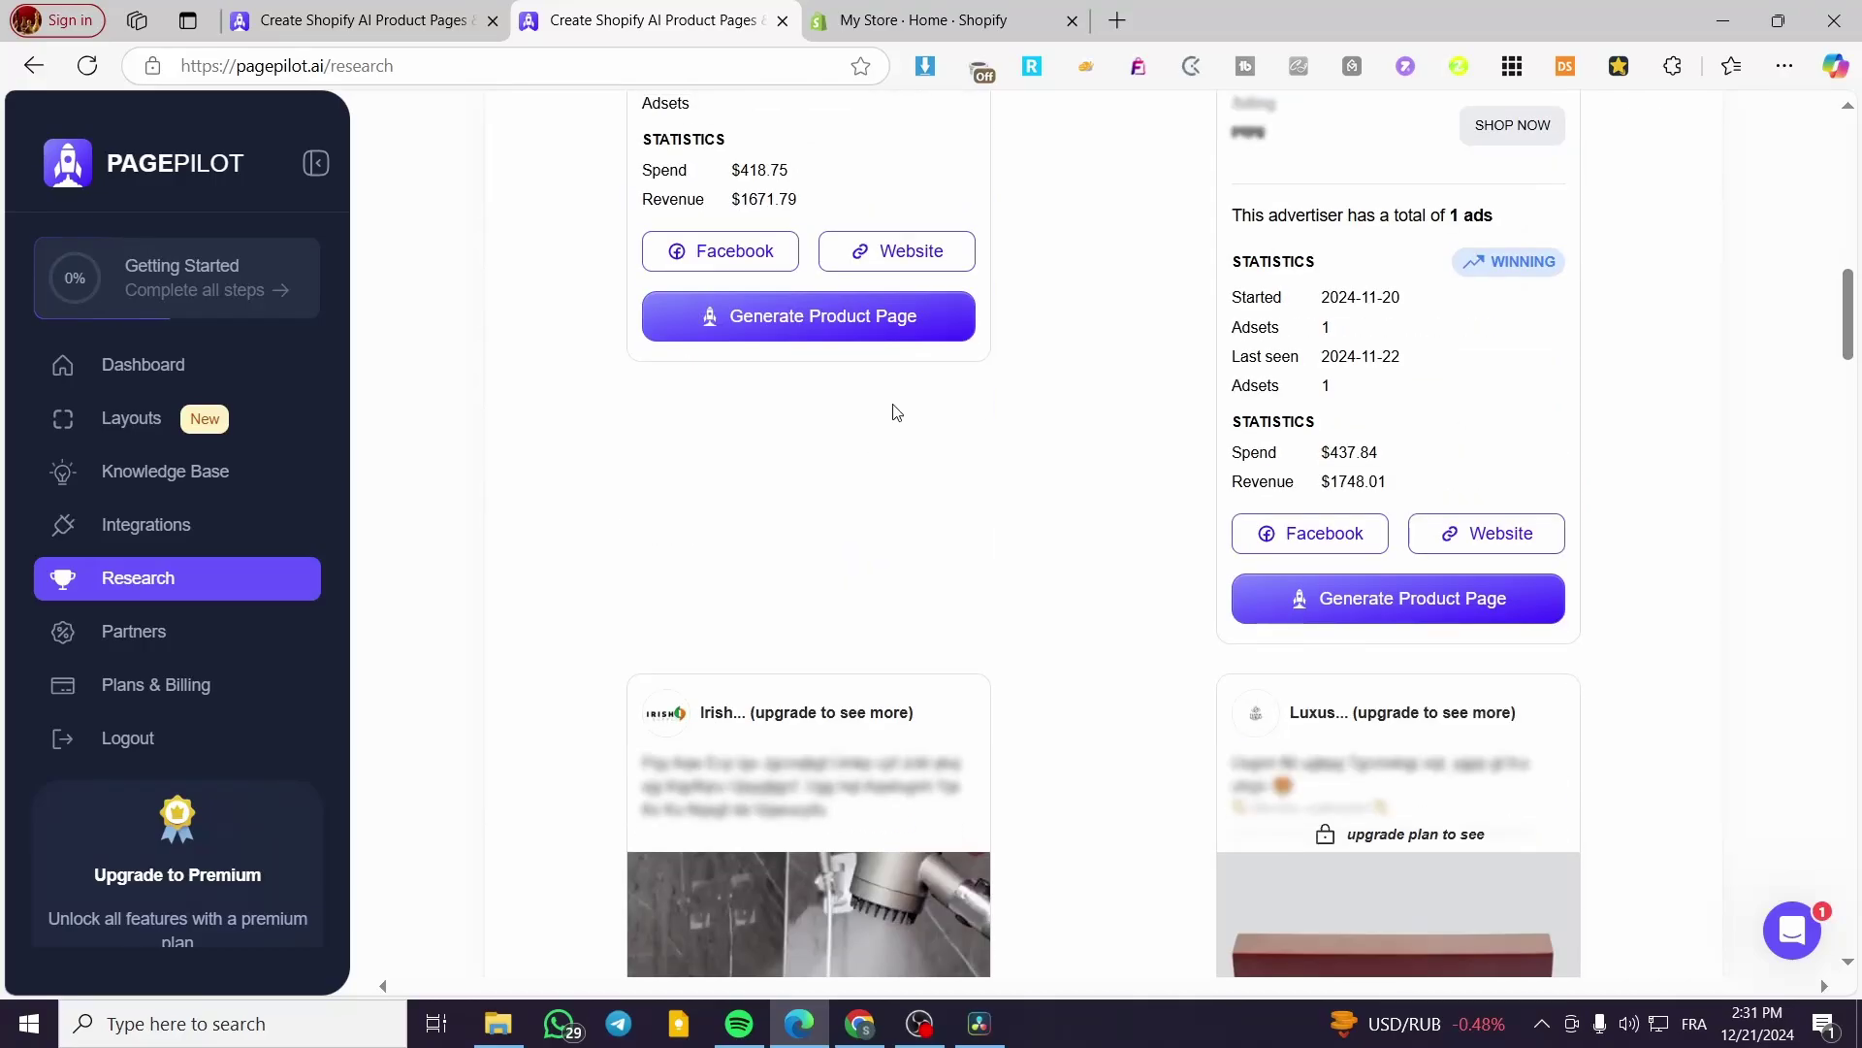
{"action": "scroll", "coordinate": [854, 330], "scroll_direction": "down", "scroll_amount": 6}
{"action": "scroll", "coordinate": [853, 324], "scroll_direction": "down", "scroll_amount": 10}
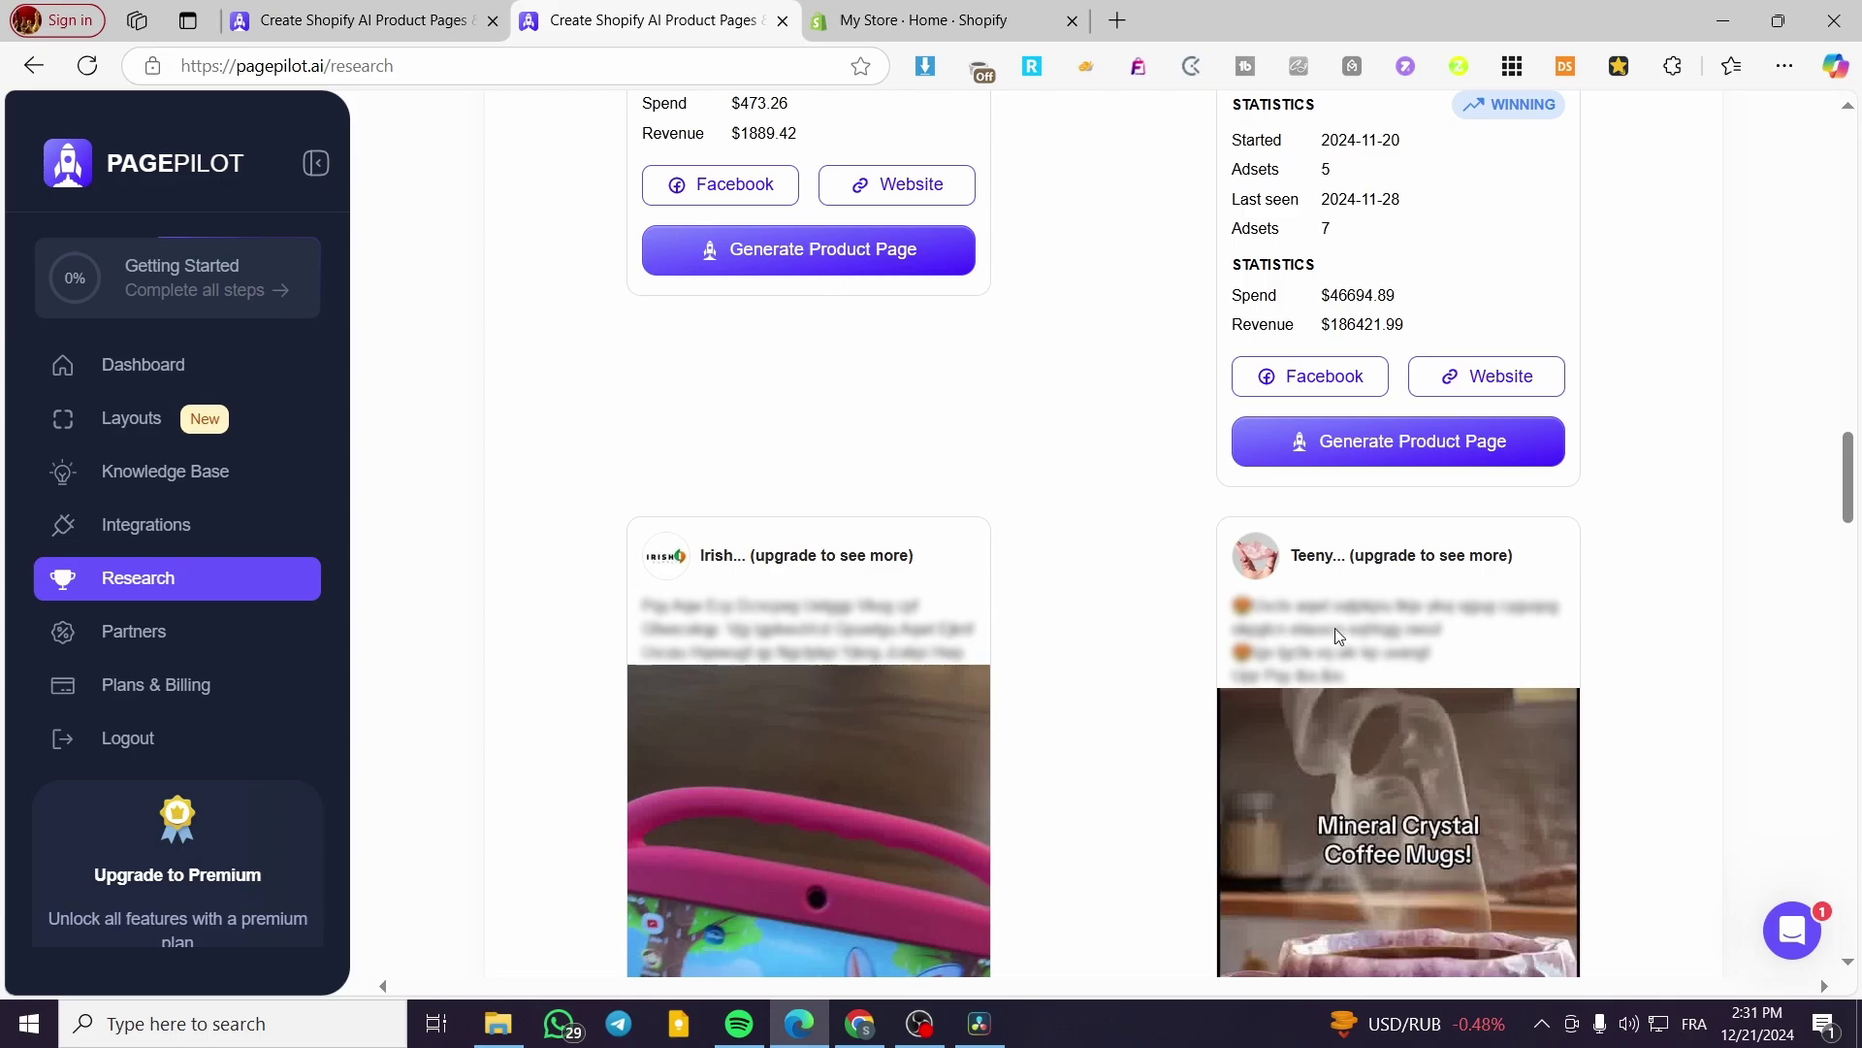
{"action": "scroll", "coordinate": [721, 549], "scroll_direction": "down", "scroll_amount": 20}
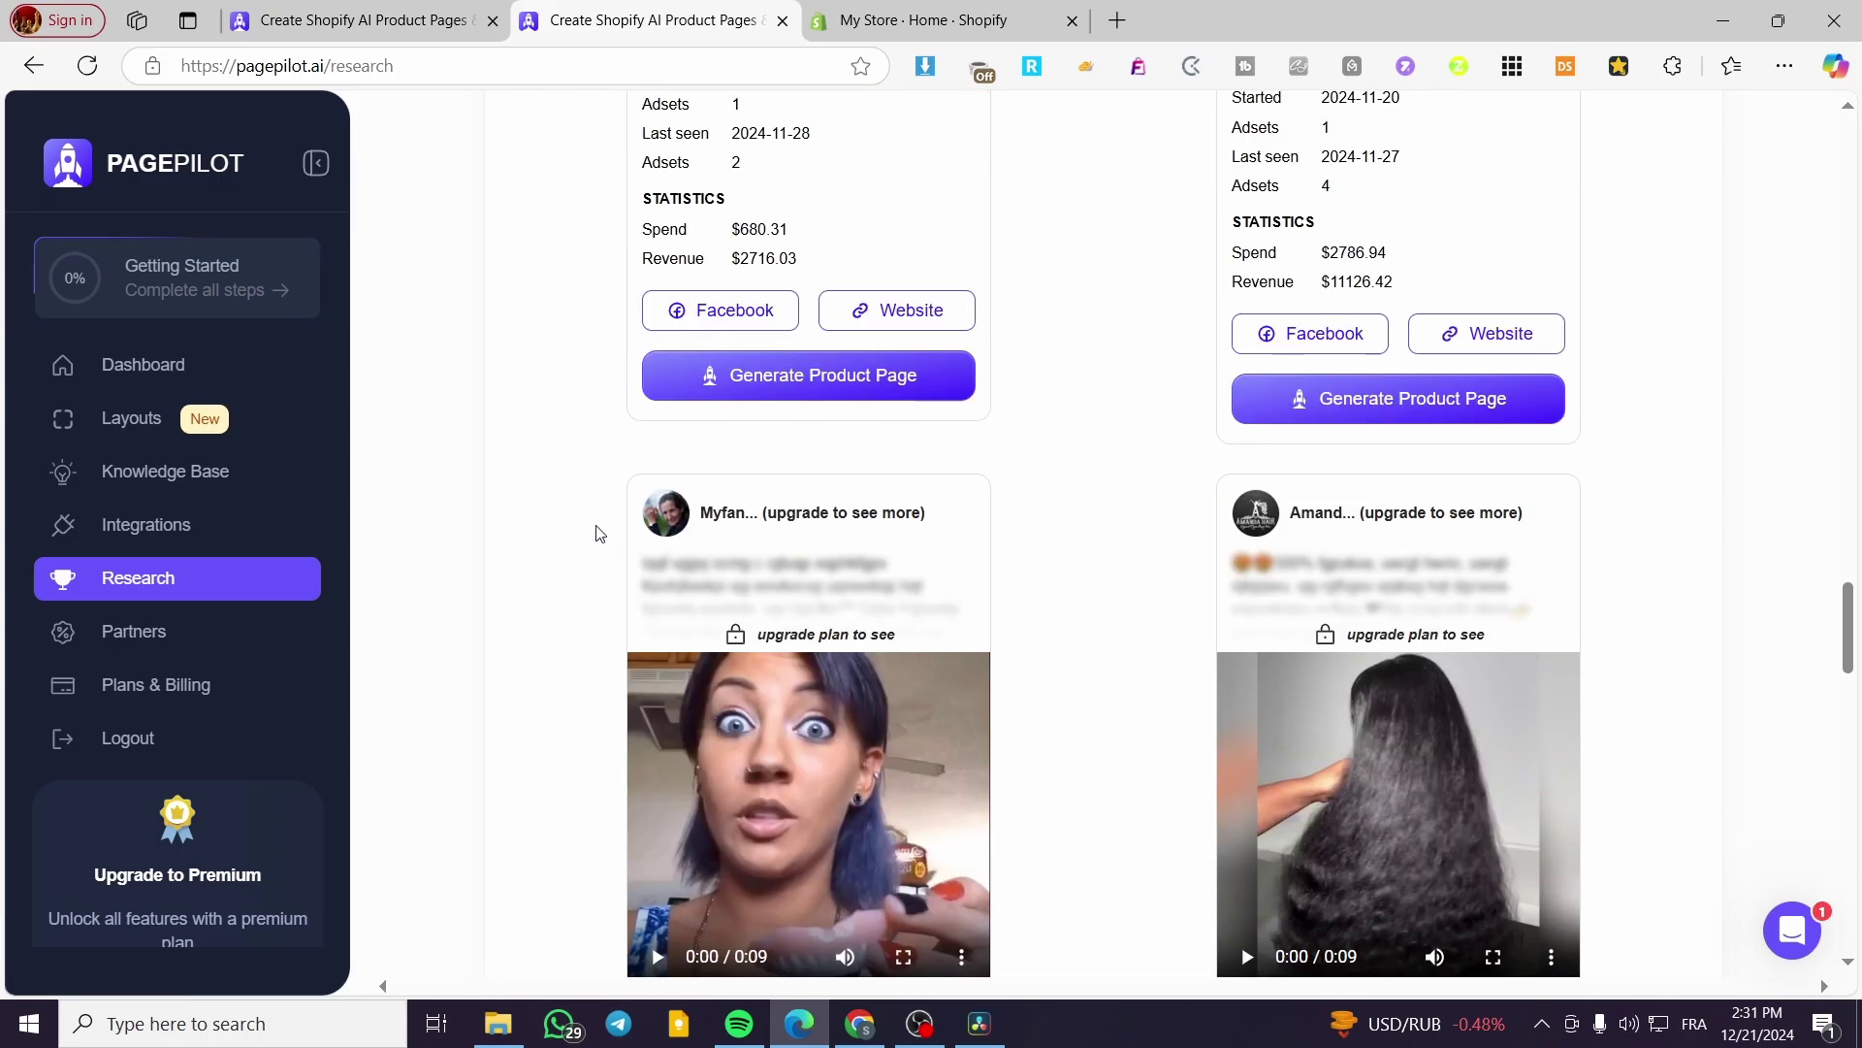
{"action": "scroll", "coordinate": [799, 760], "scroll_direction": "down", "scroll_amount": 8}
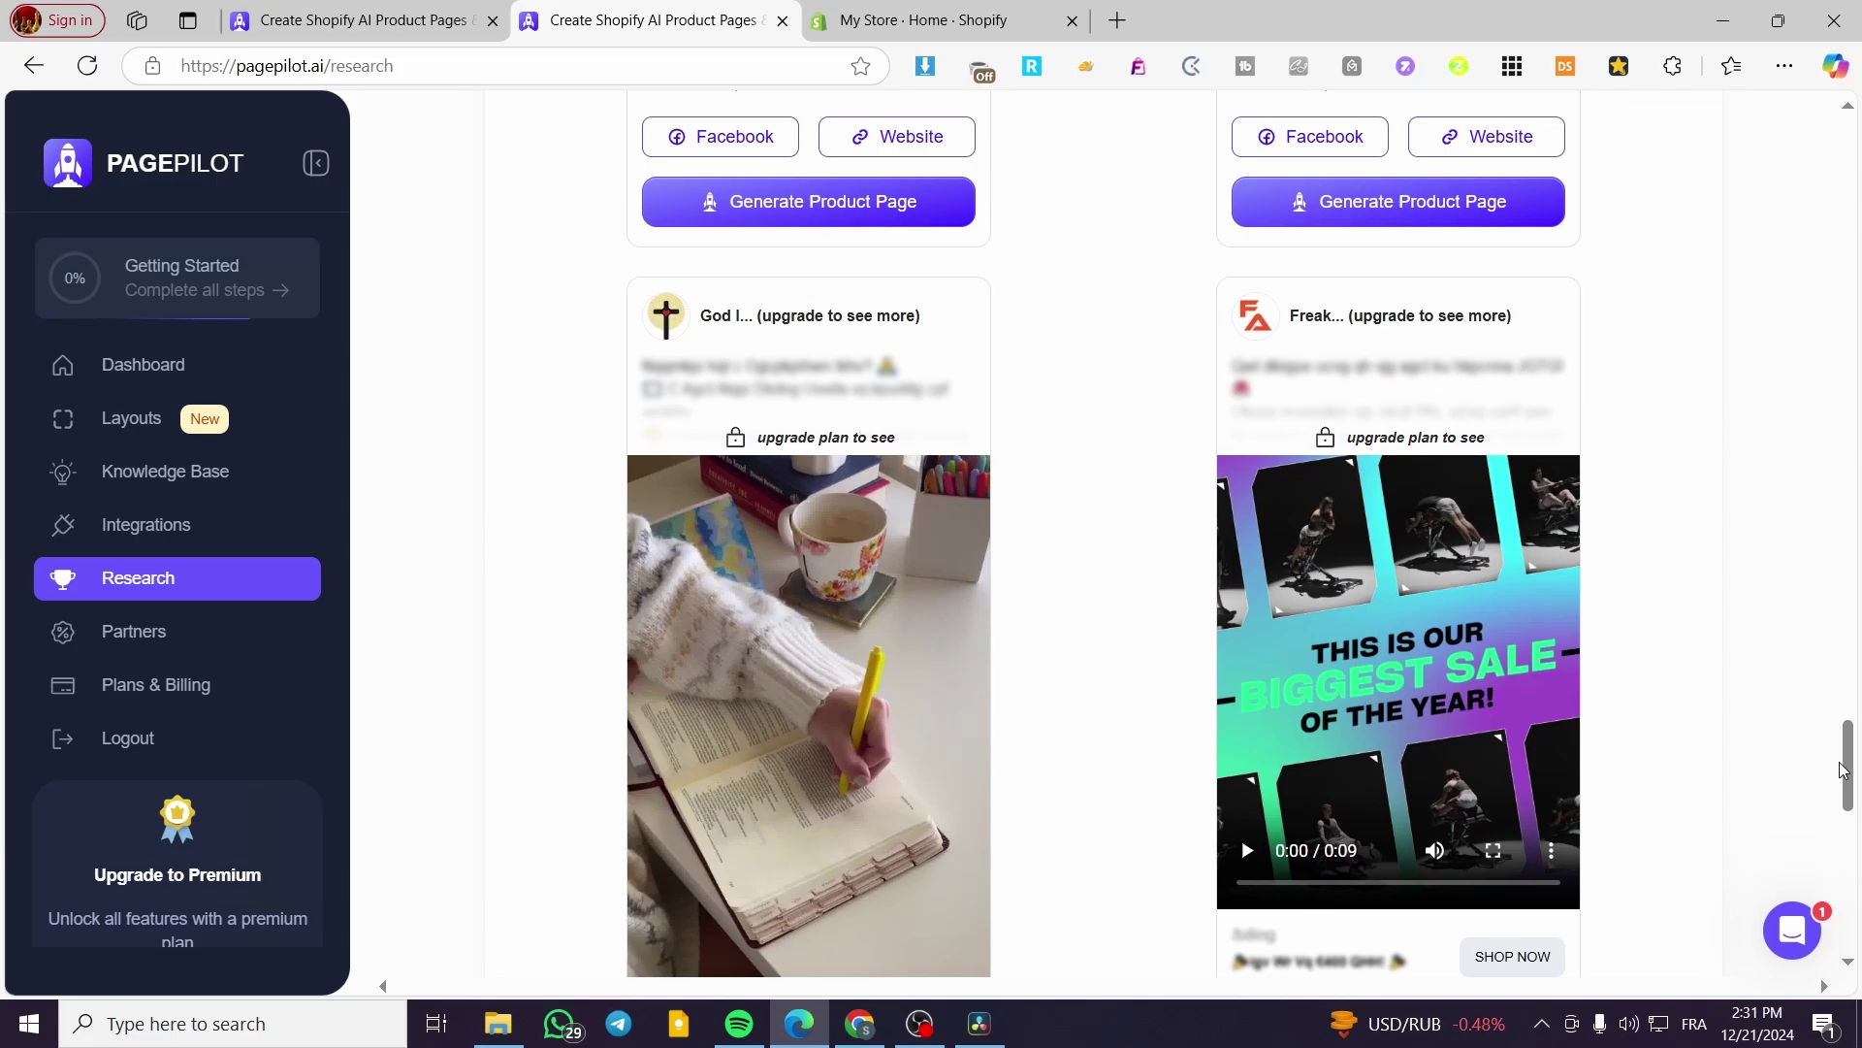
{"action": "left_click_drag", "start_coordinate": [1848, 767], "coordinate": [1843, 155]}
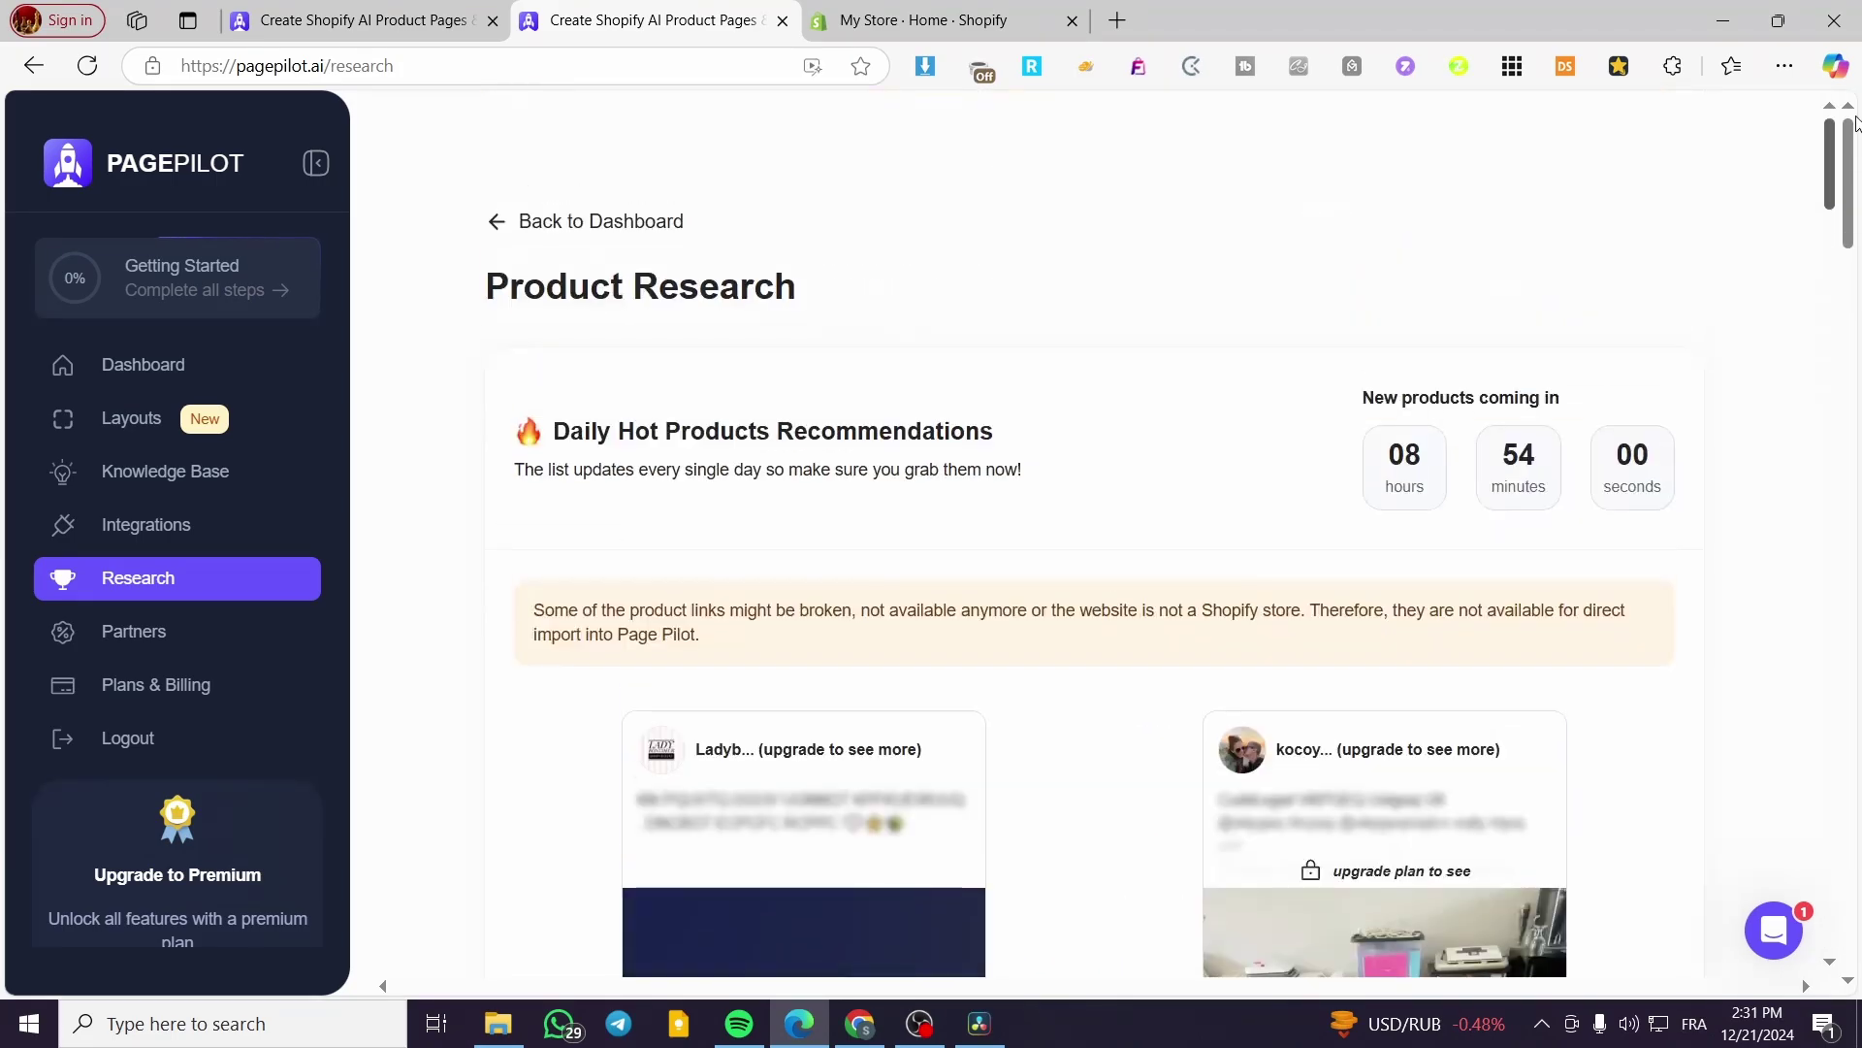
Play the second recommended product's ad video and view its ad statistics
{"action": "scroll", "coordinate": [823, 813], "scroll_direction": "down", "scroll_amount": 8}
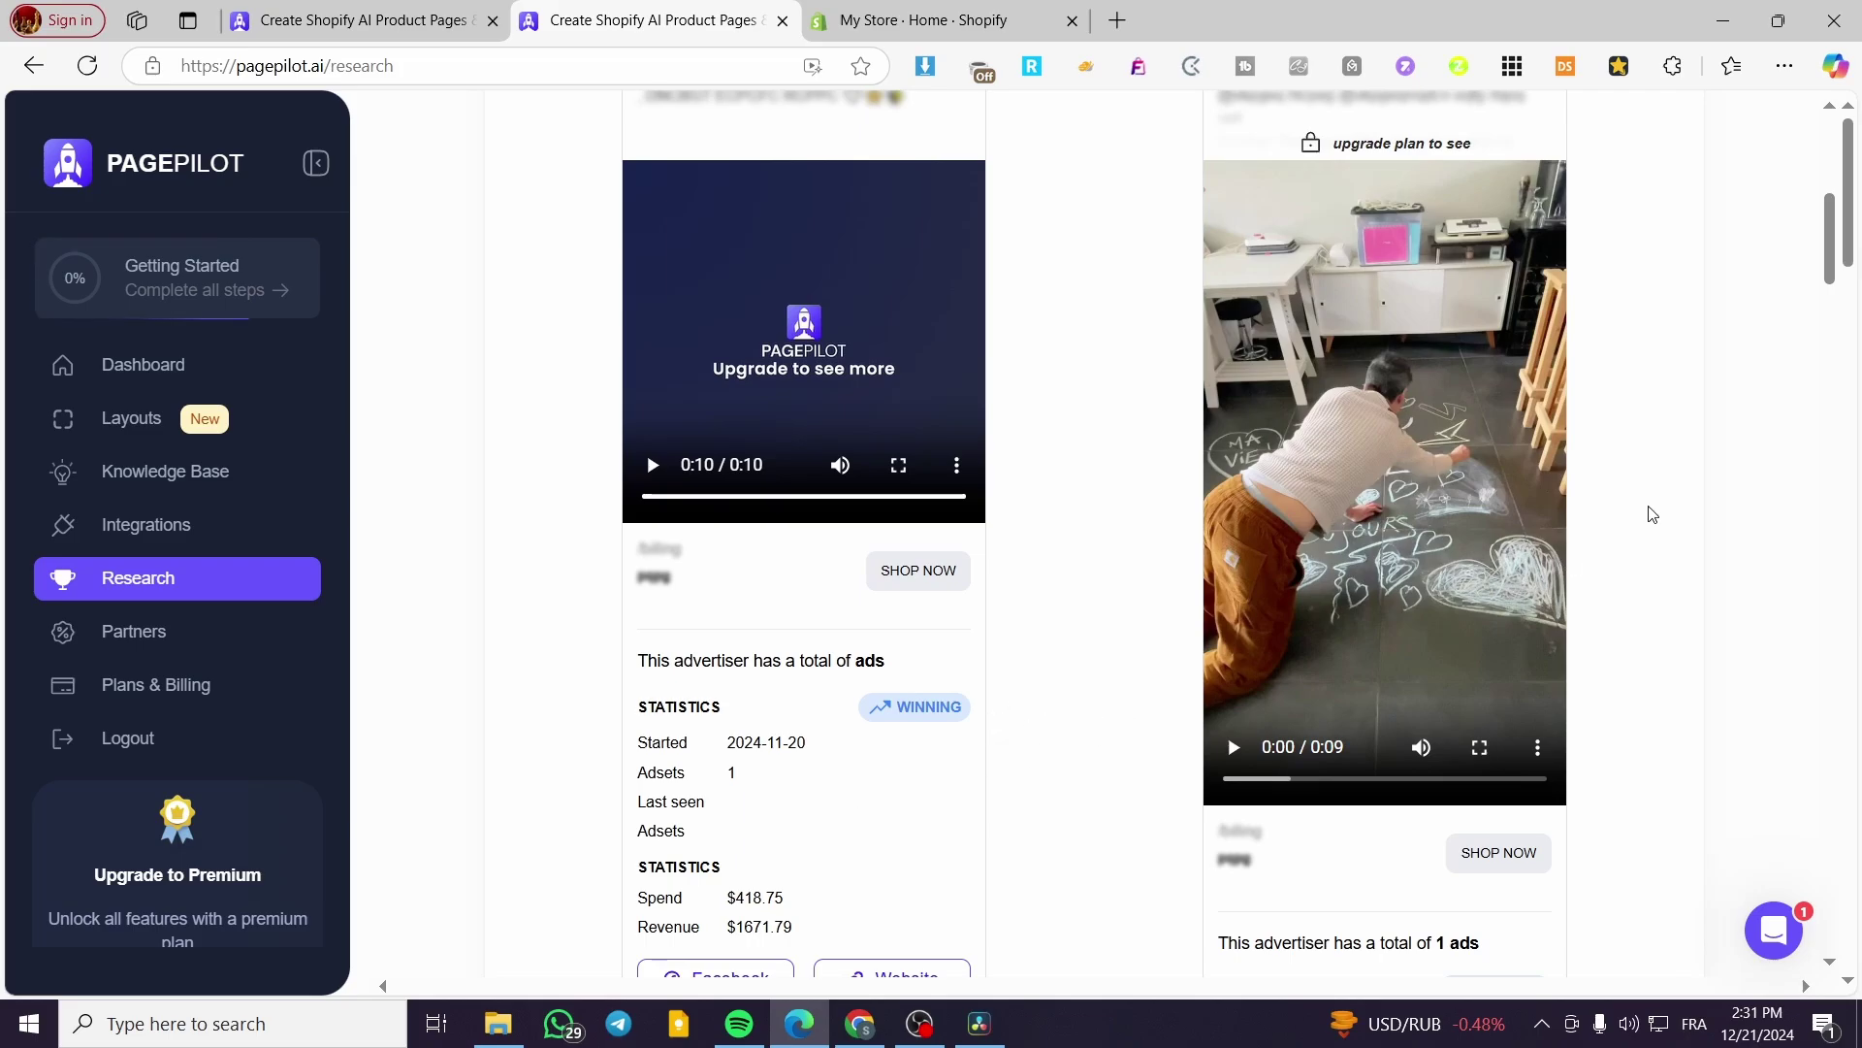
{"action": "left_click", "coordinate": [1396, 335]}
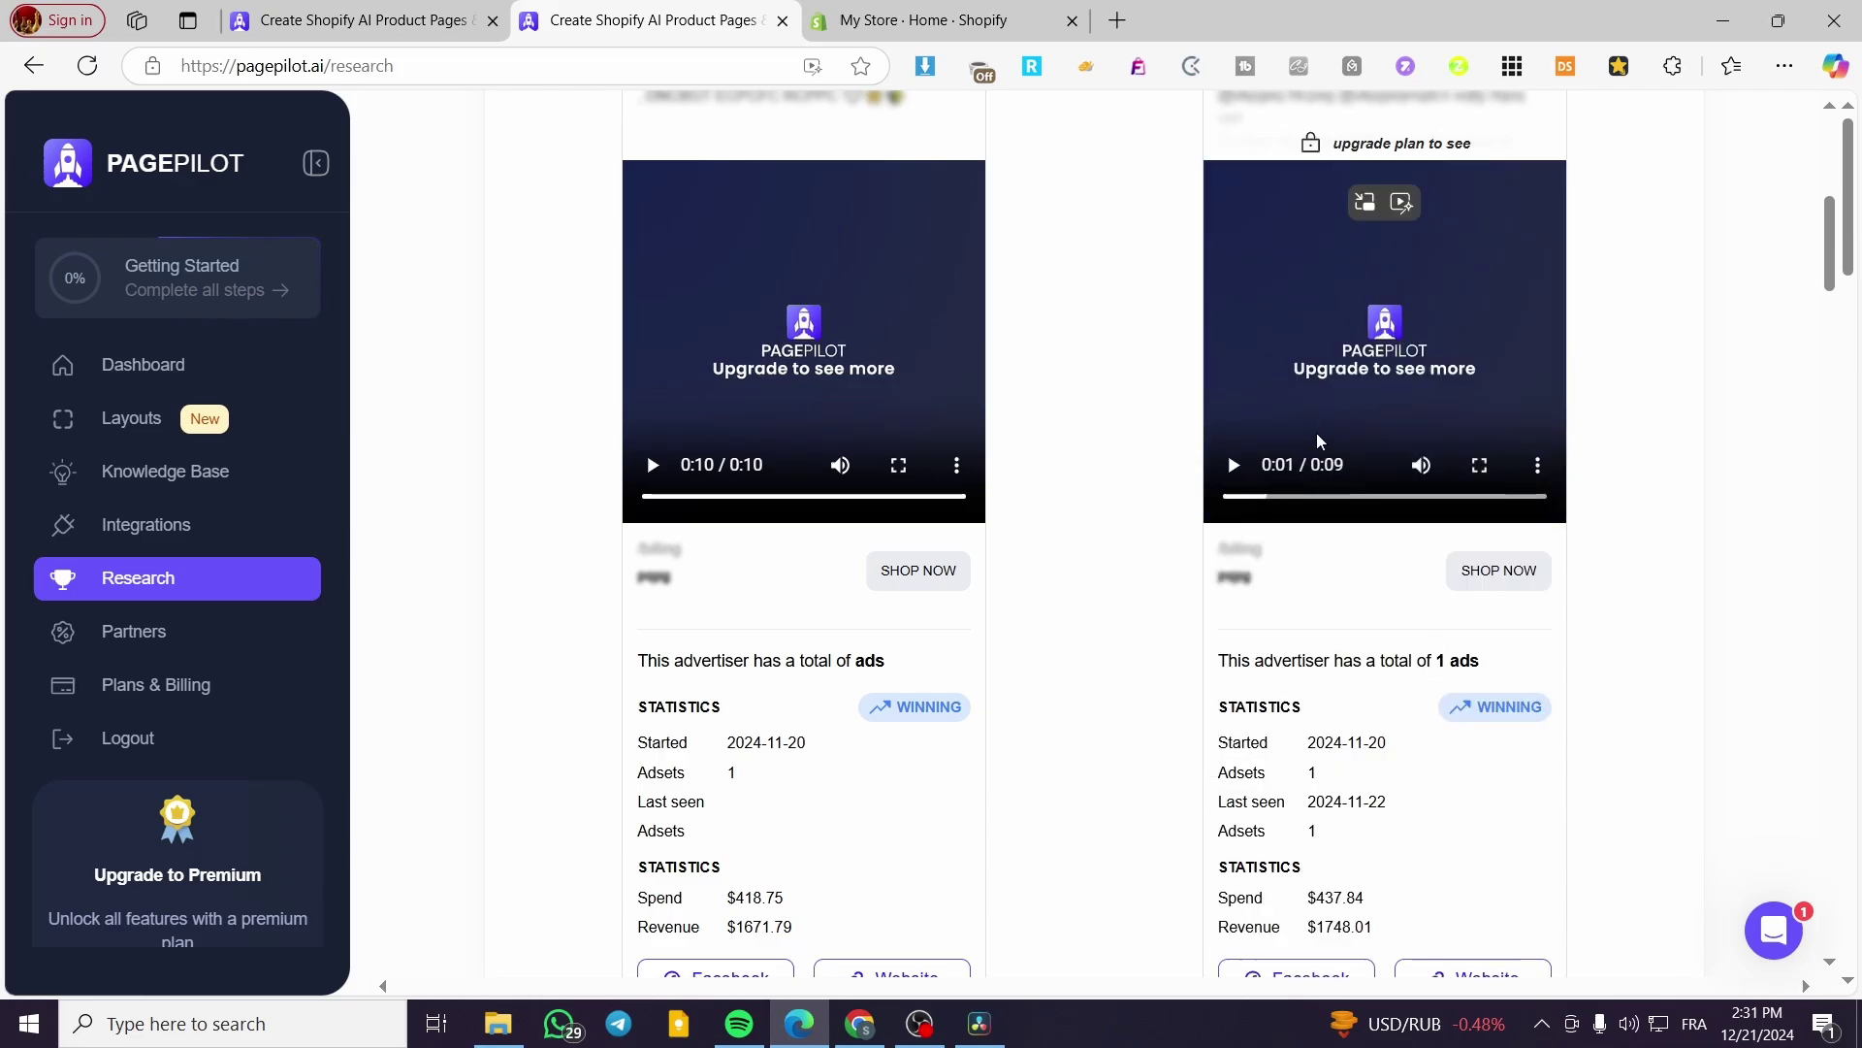
{"action": "left_click", "coordinate": [1237, 467]}
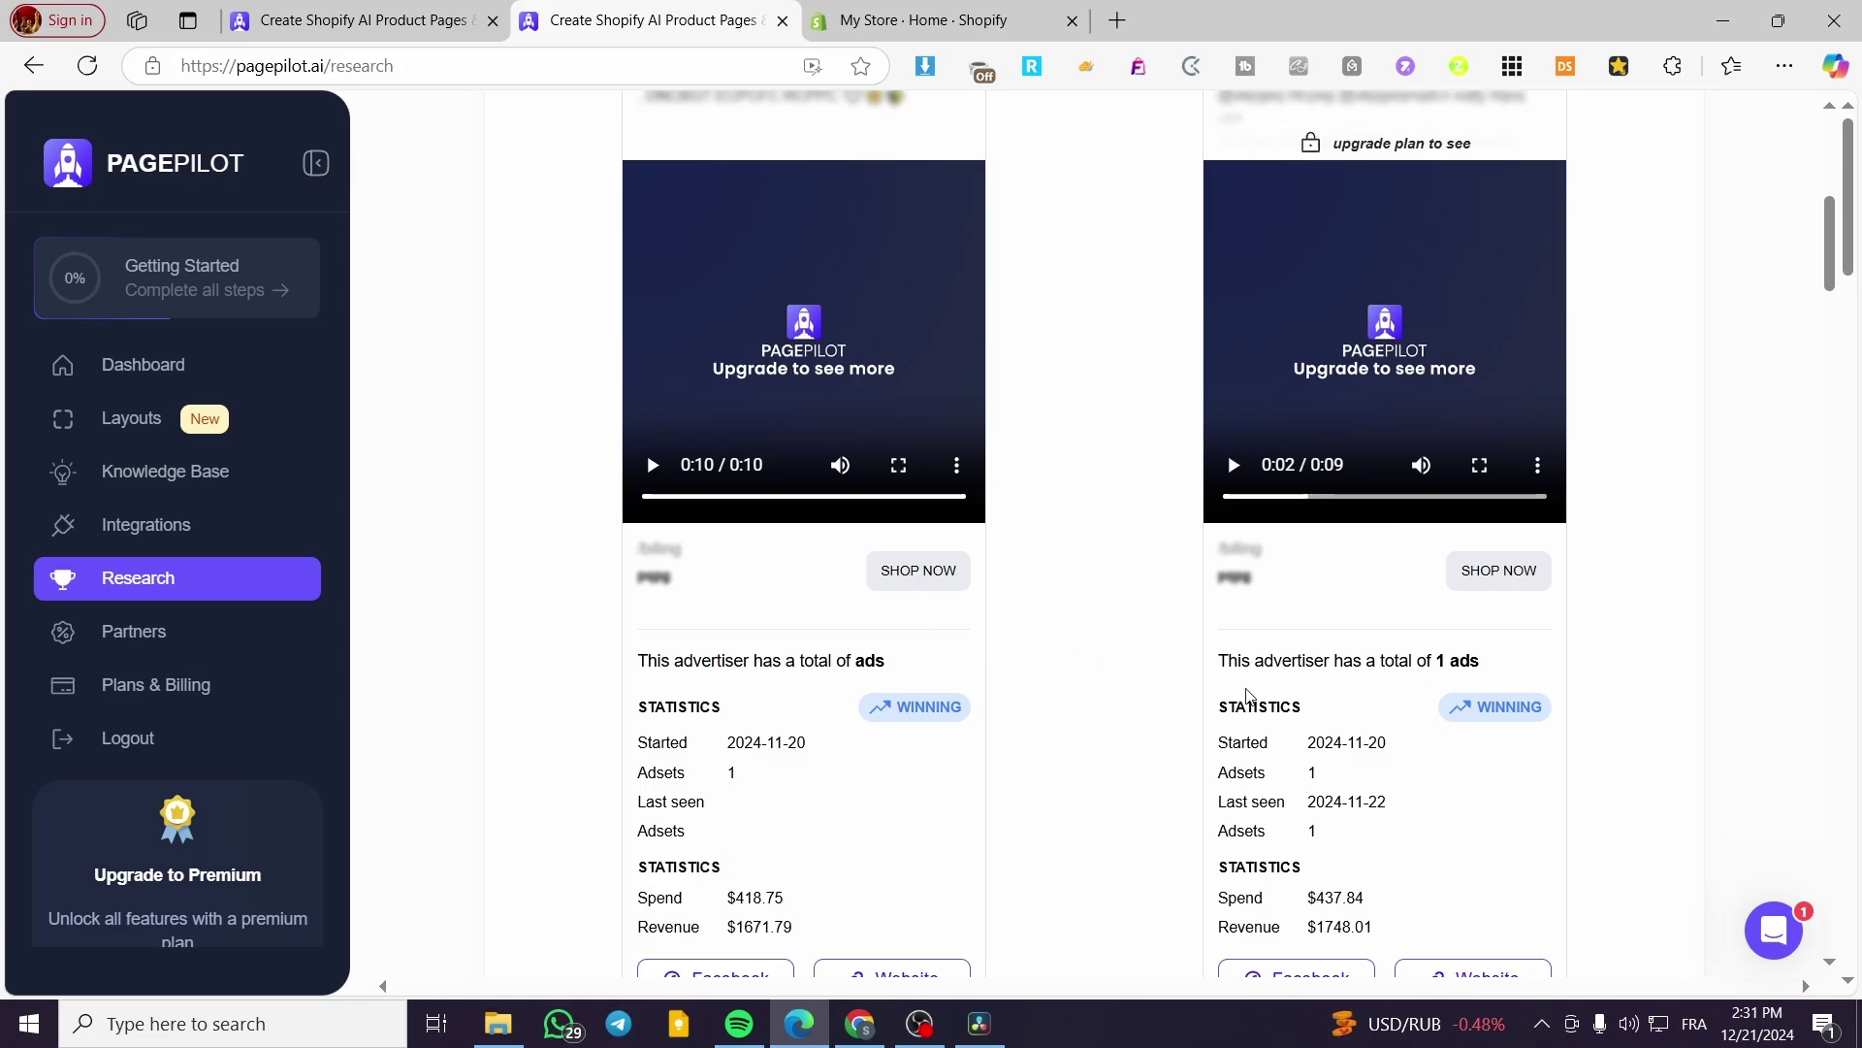
{"action": "scroll", "coordinate": [1252, 684], "scroll_direction": "down", "scroll_amount": 1}
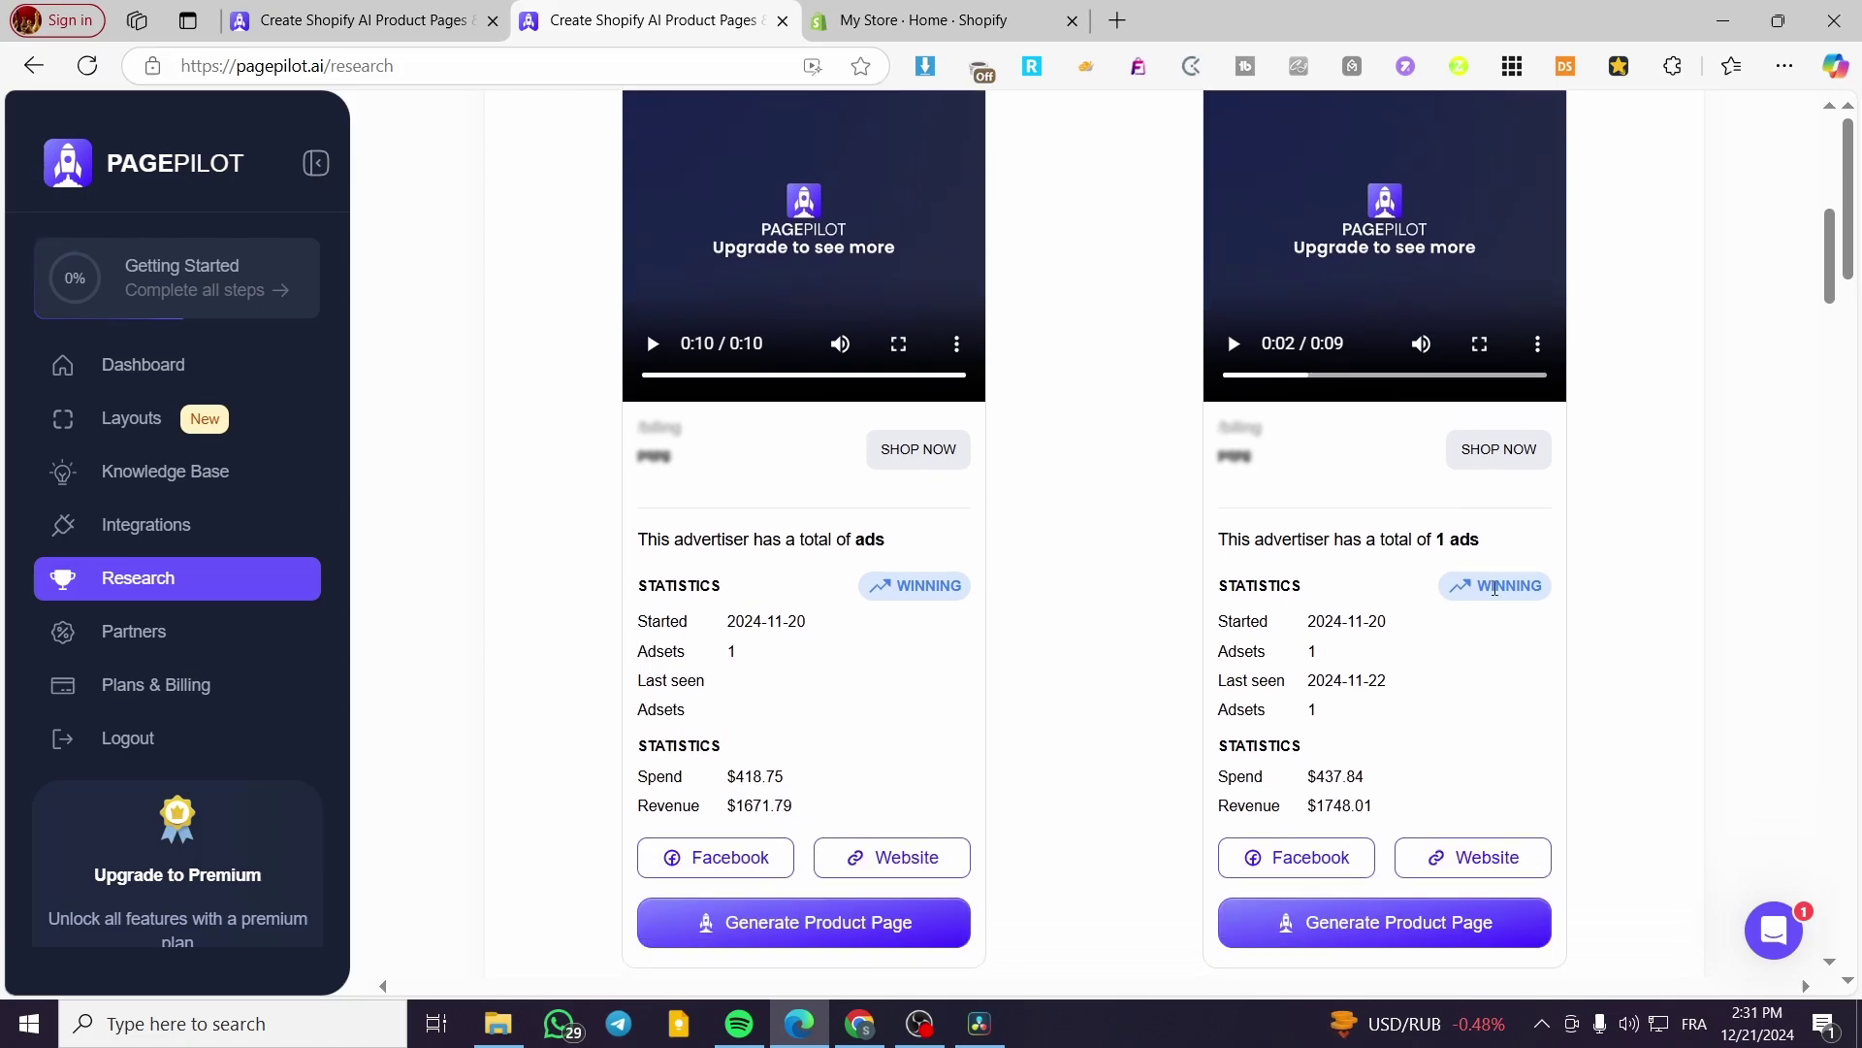
Follow the second product's Facebook and Website links, view the subscription plans they lead to, and return to Product Research
{"action": "left_click", "coordinate": [1292, 866]}
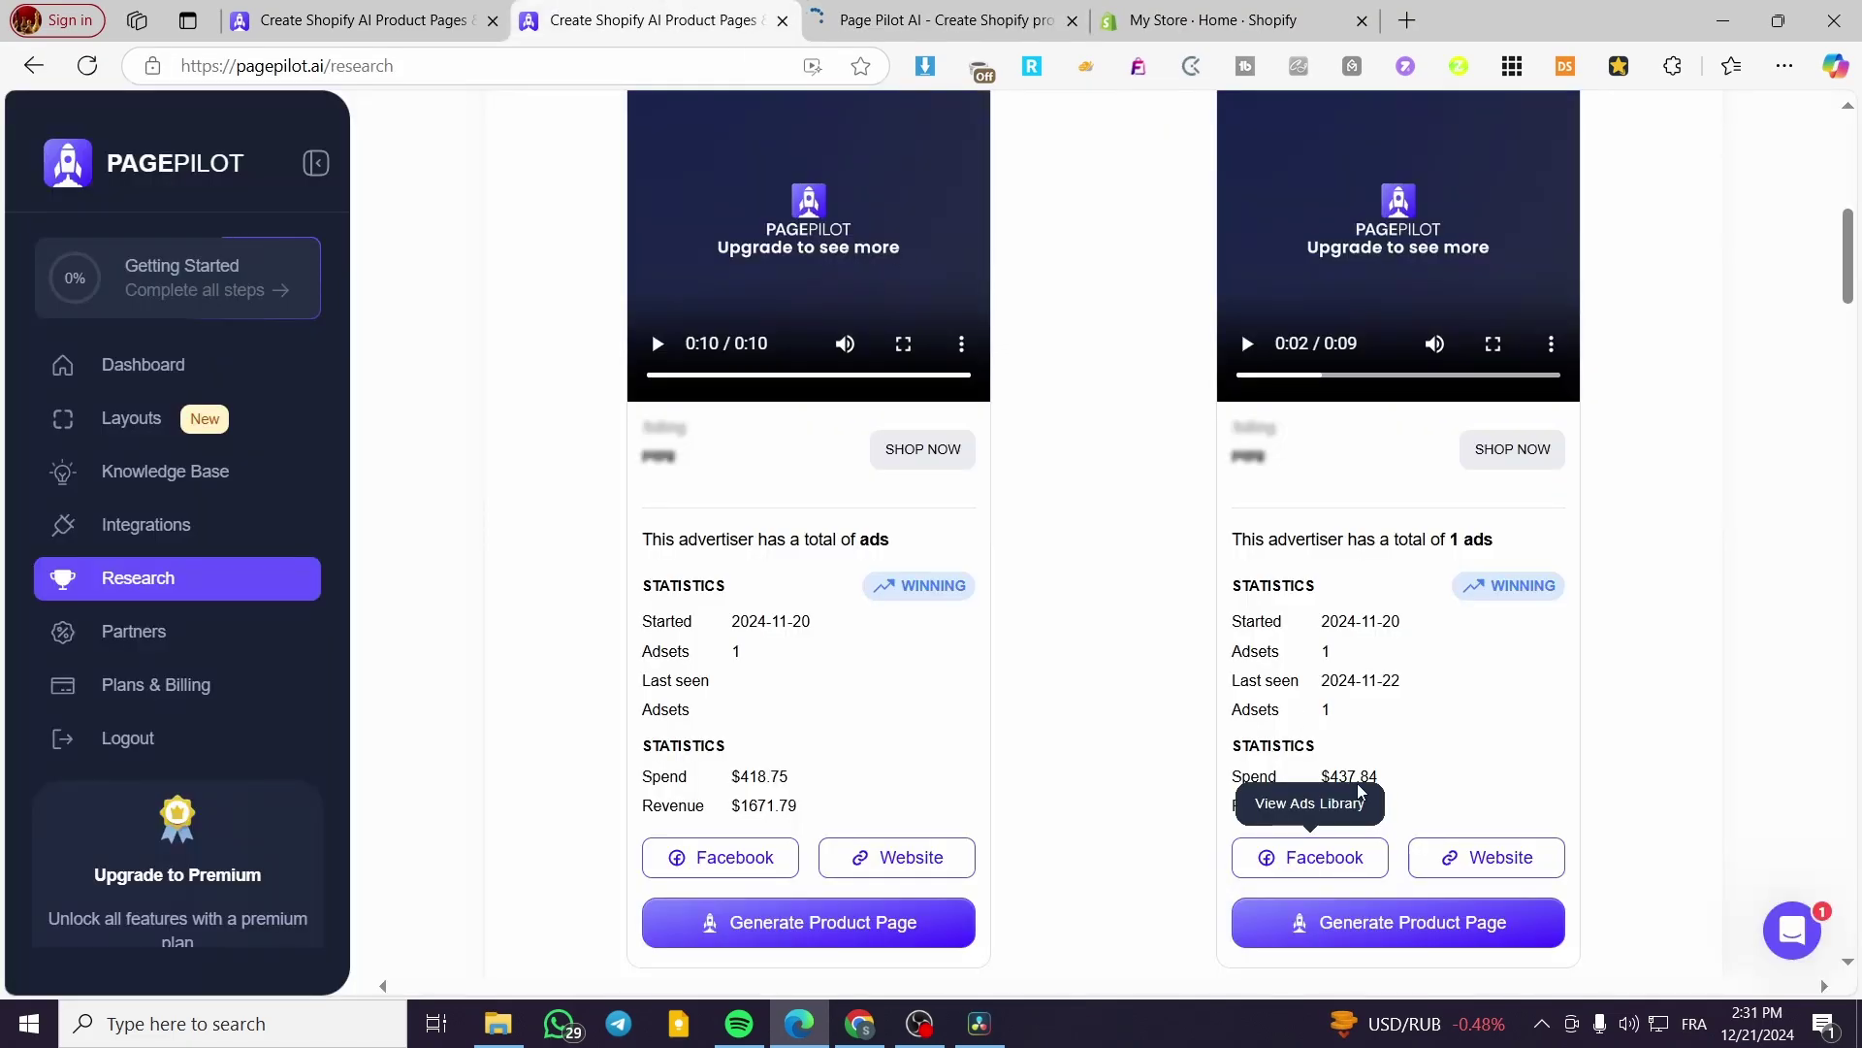
{"action": "left_click", "coordinate": [1506, 856]}
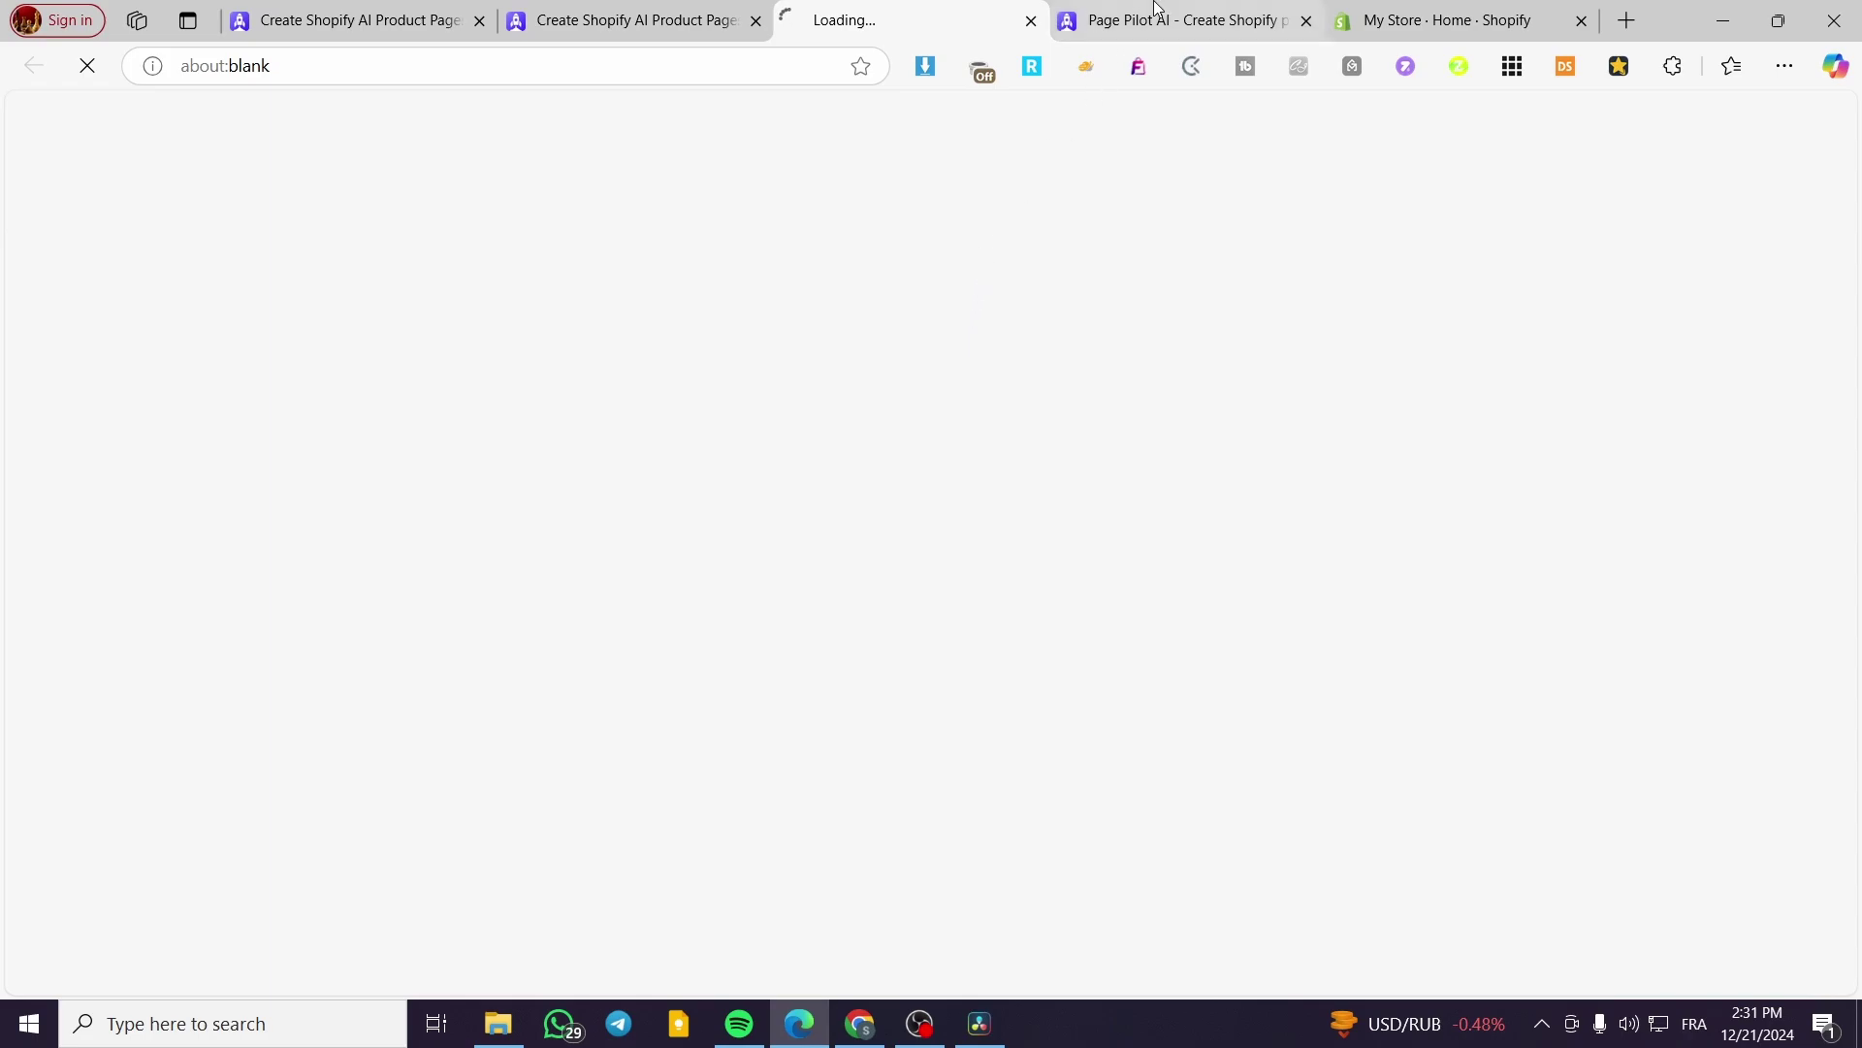
{"action": "left_click", "coordinate": [1307, 22]}
{"action": "scroll", "coordinate": [789, 595], "scroll_direction": "down", "scroll_amount": 12}
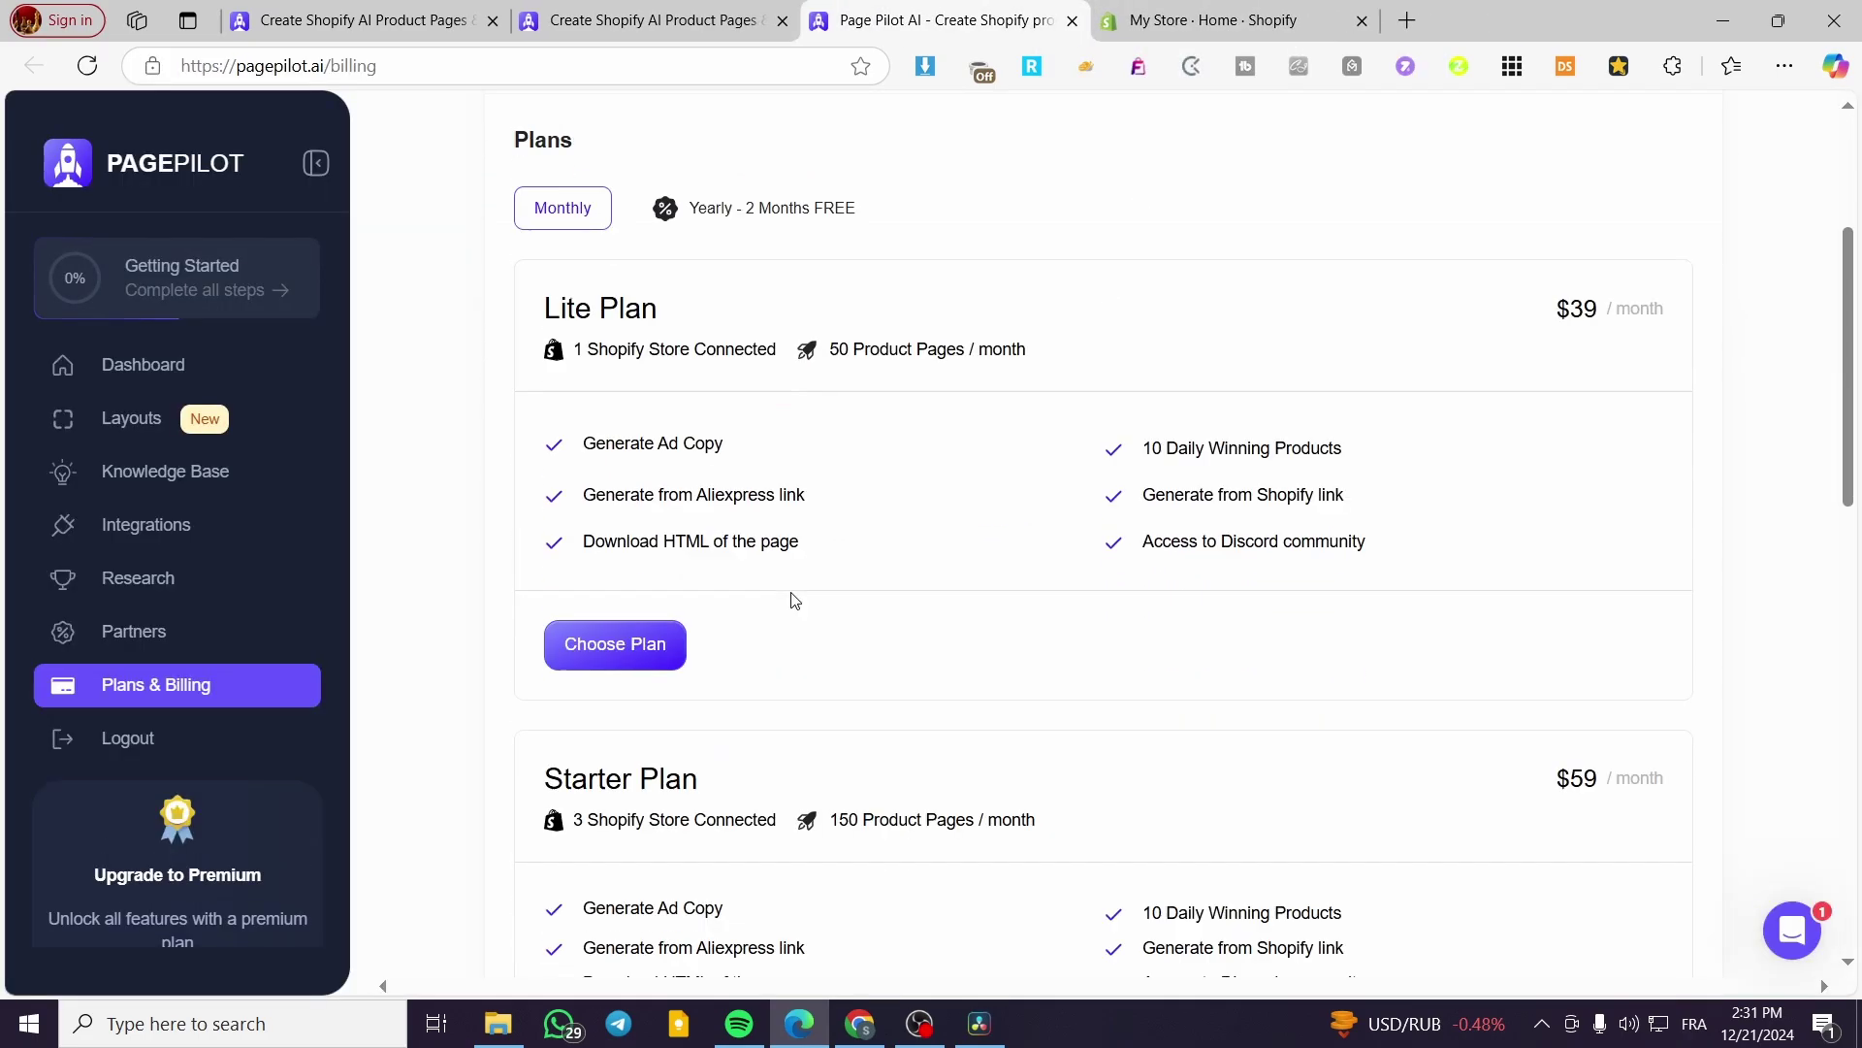
{"action": "scroll", "coordinate": [820, 473], "scroll_direction": "up", "scroll_amount": 12}
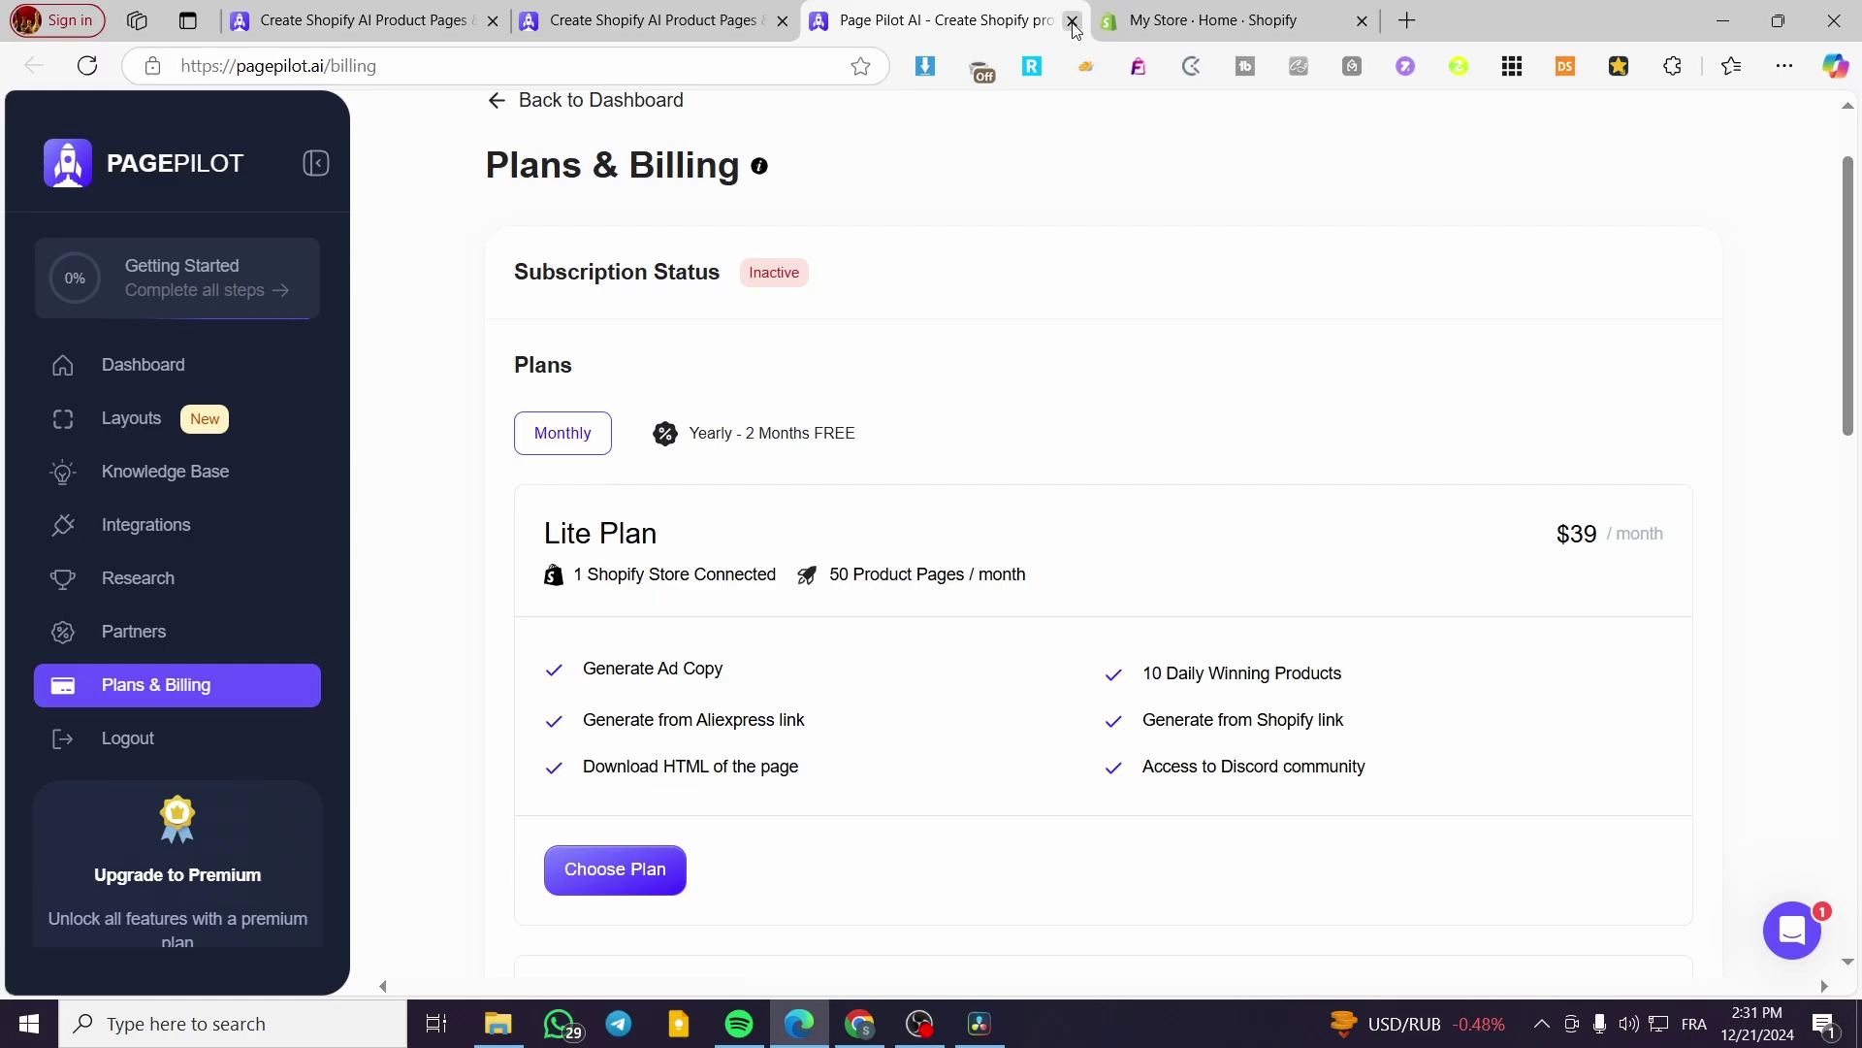
{"action": "left_click", "coordinate": [1072, 20]}
{"action": "left_click", "coordinate": [624, 12]}
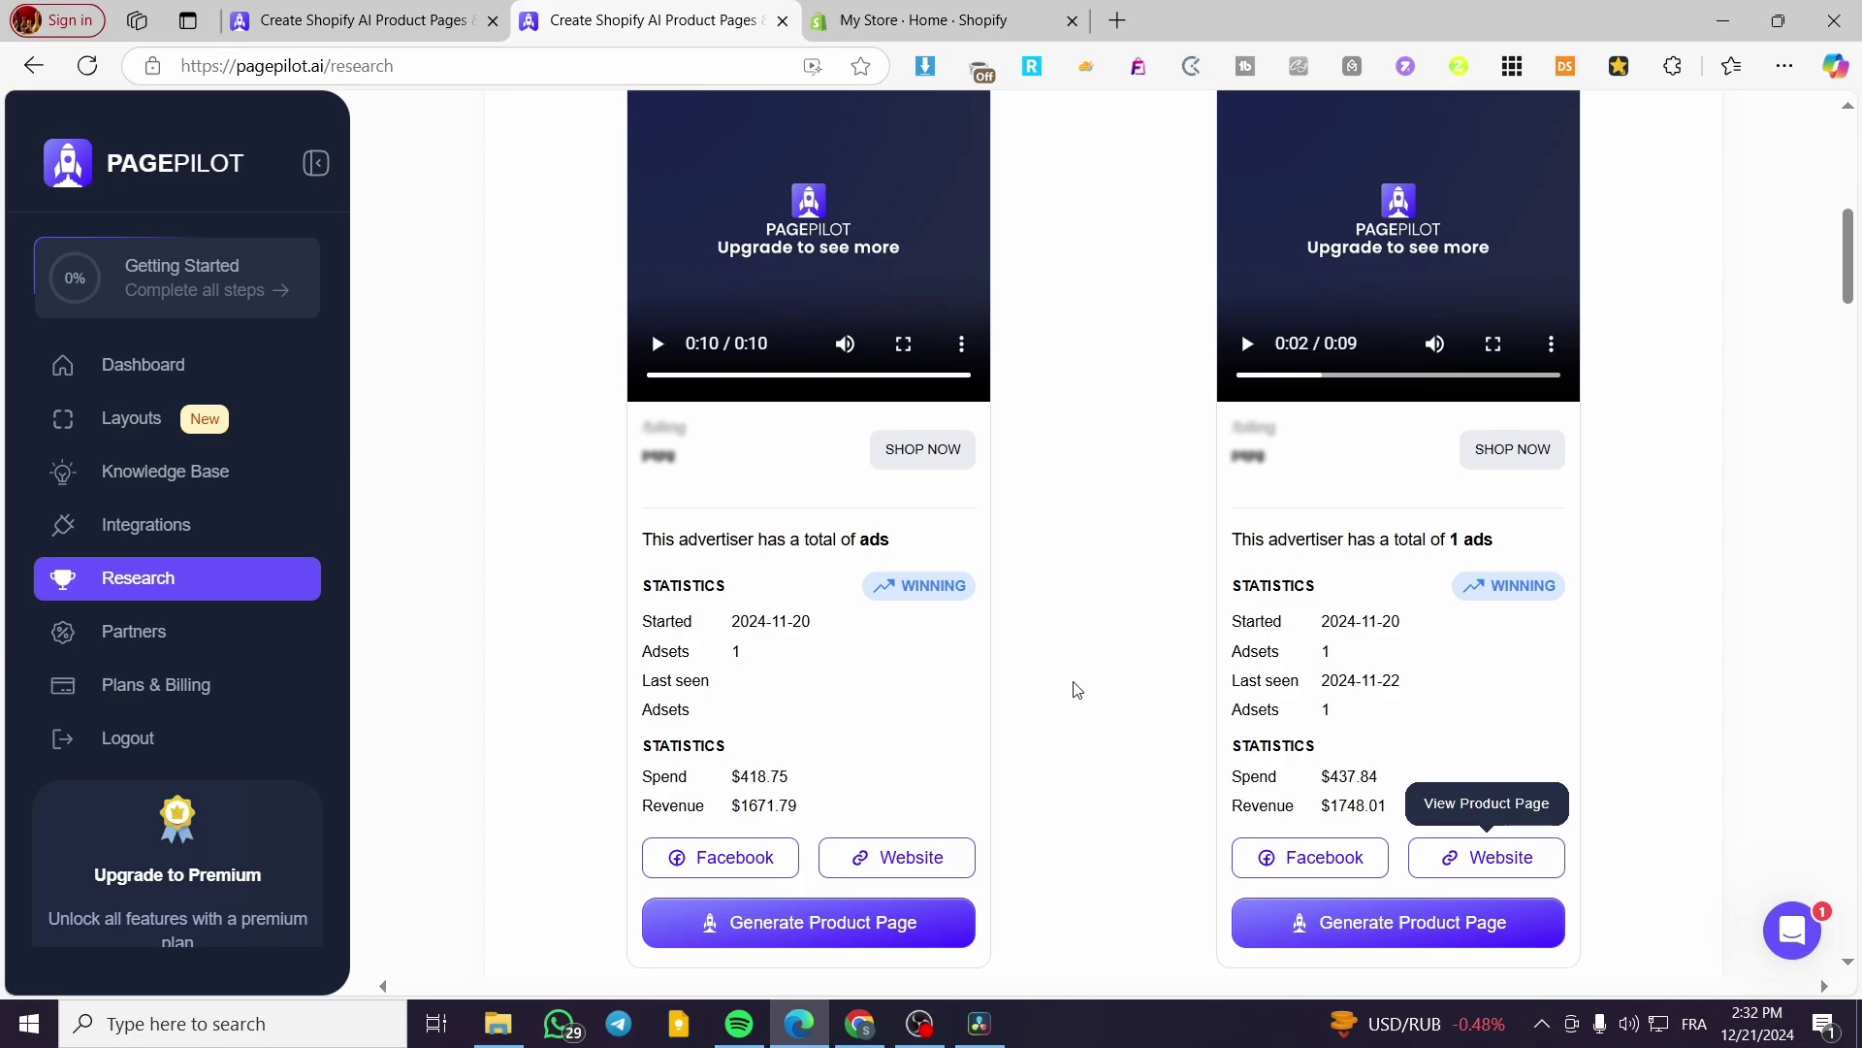
Open the Partners page and view the discount offers from Shopify, Minea, WideBundle and WinningHunter
{"action": "scroll", "coordinate": [1076, 690], "scroll_direction": "up", "scroll_amount": 10}
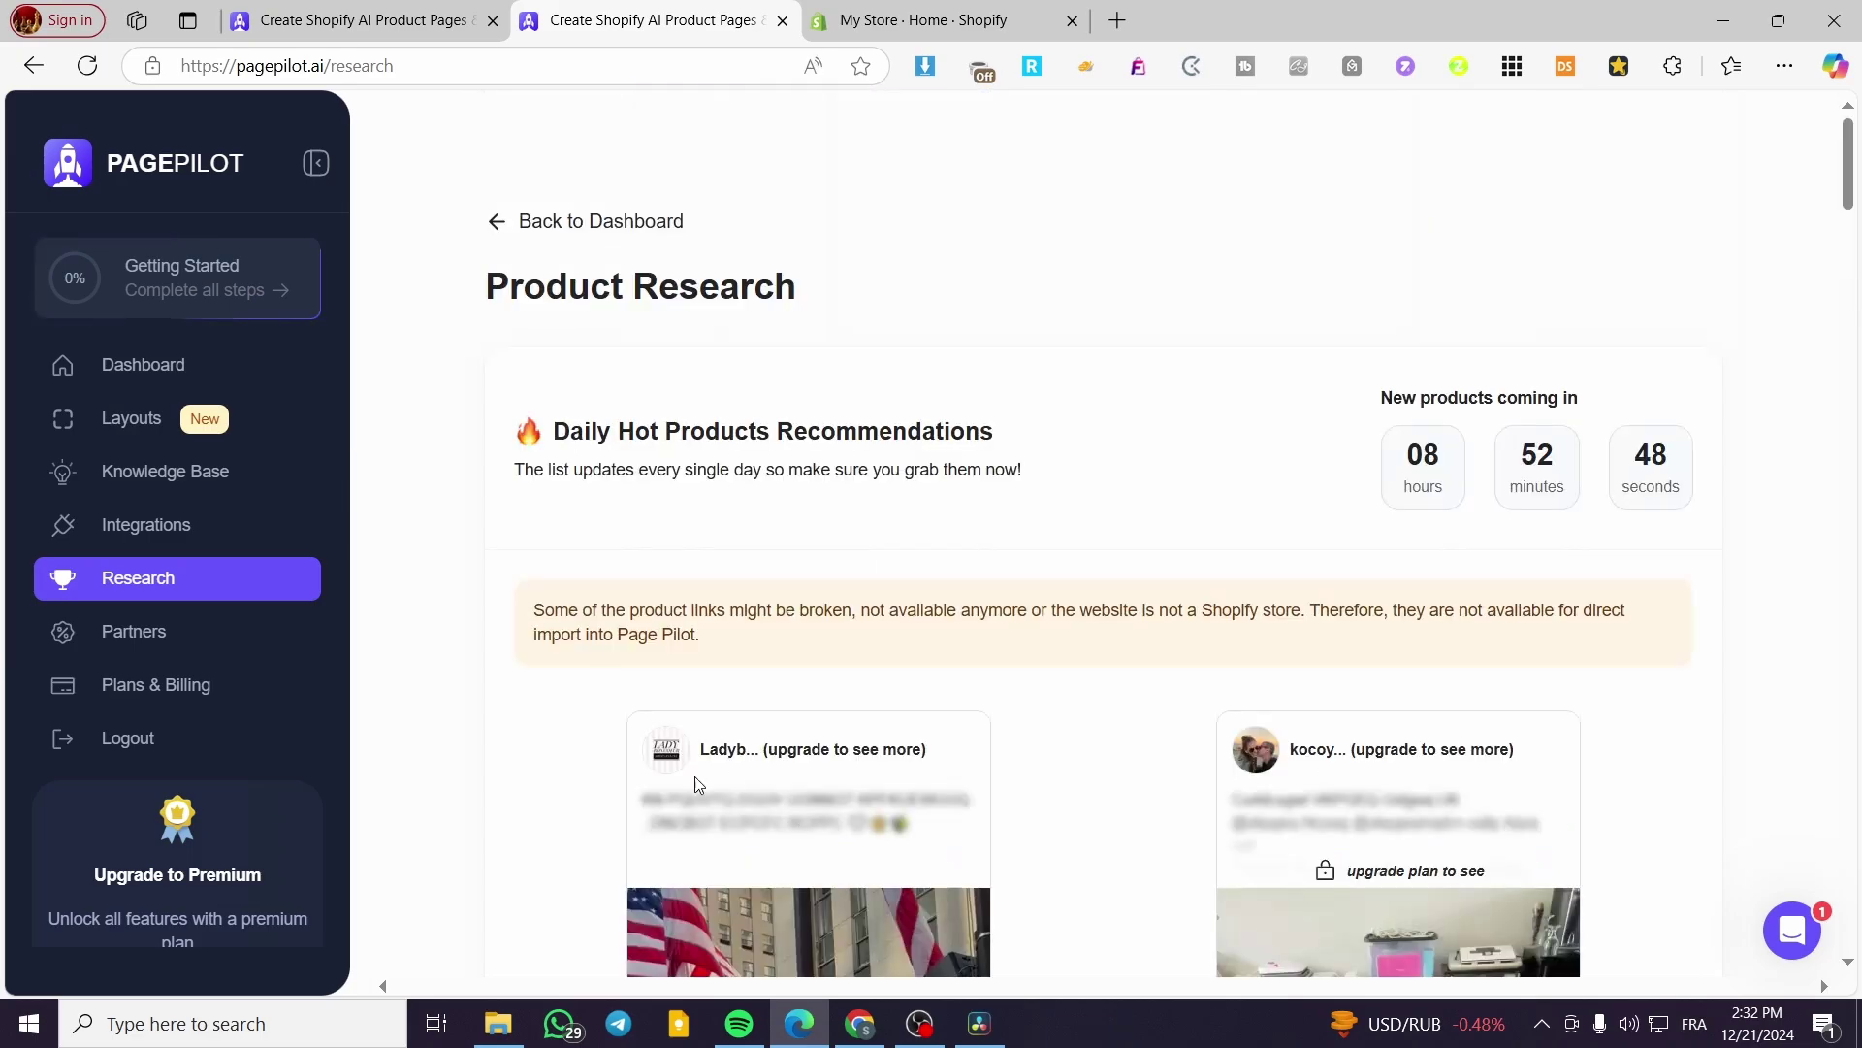
{"action": "left_click", "coordinate": [155, 632]}
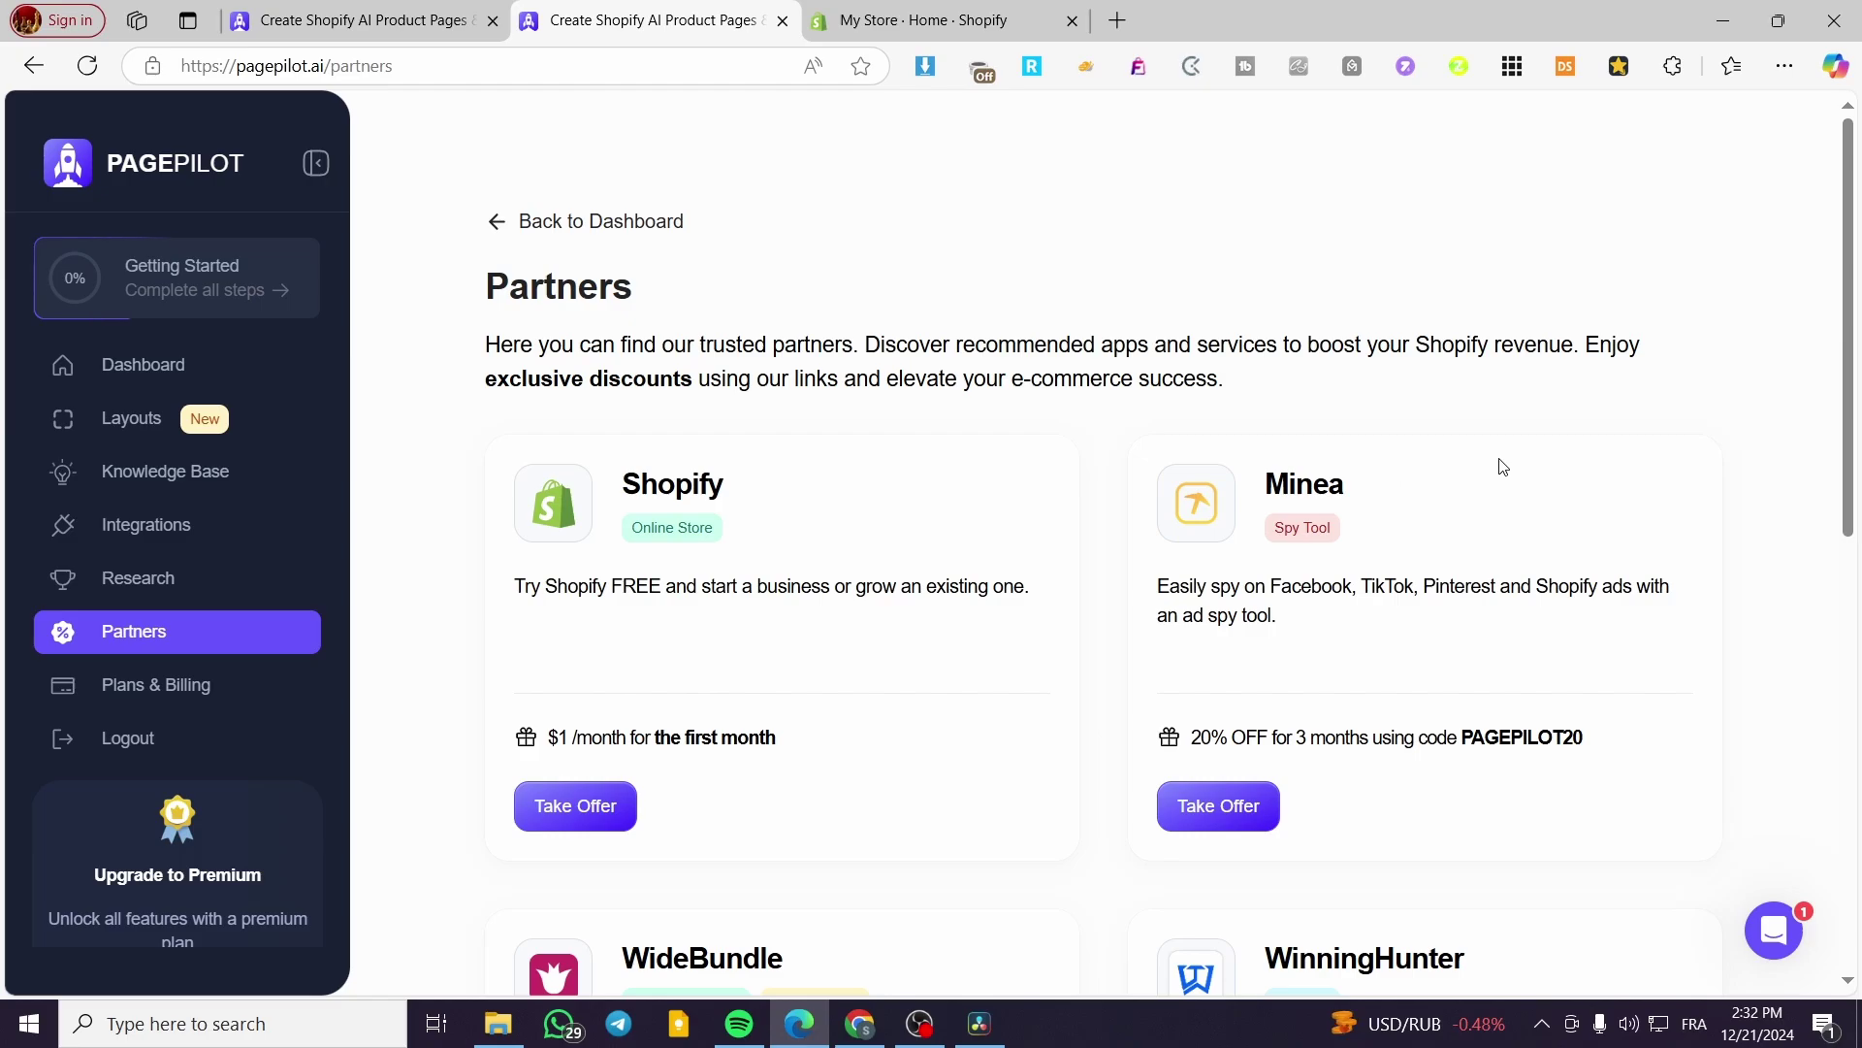
{"action": "scroll", "coordinate": [1160, 321], "scroll_direction": "down", "scroll_amount": 2}
{"action": "scroll", "coordinate": [822, 635], "scroll_direction": "down", "scroll_amount": 2}
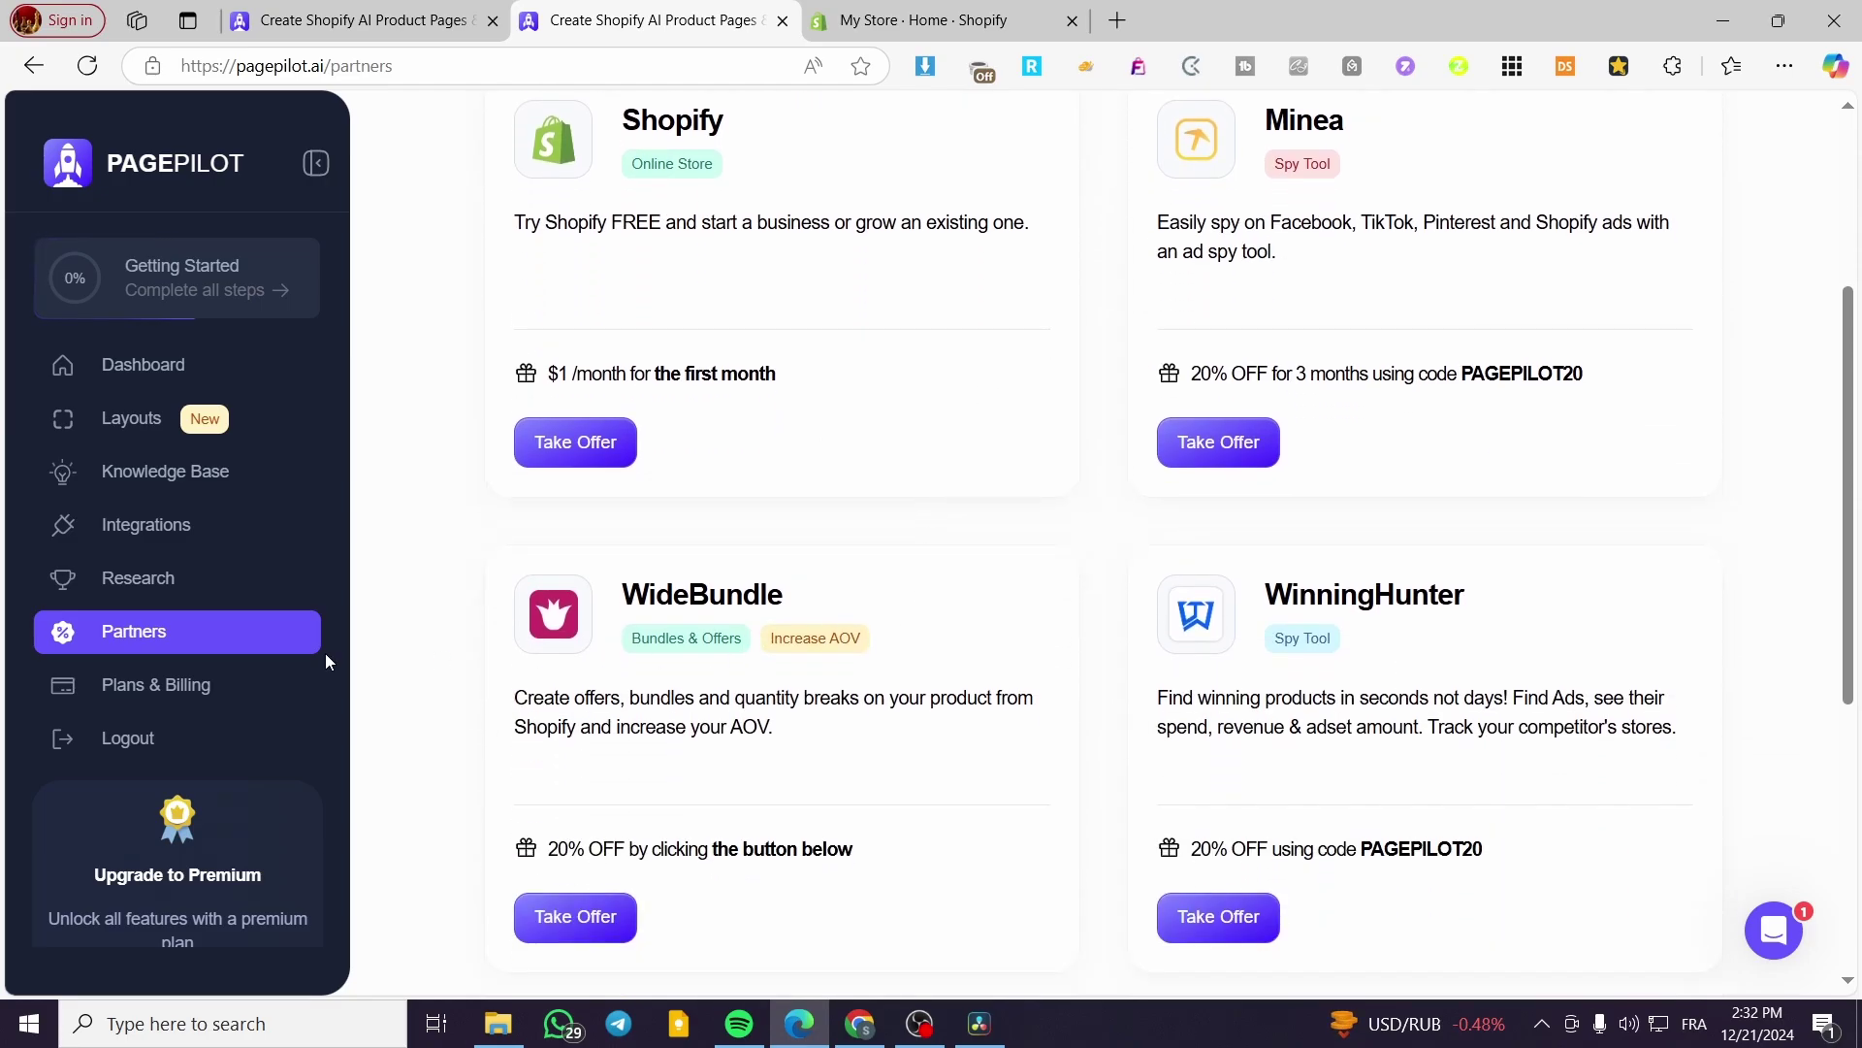
Review the remaining offers on the Partners page, including Launch Ads and AutoDS
{"action": "scroll", "coordinate": [1067, 472], "scroll_direction": "down", "scroll_amount": 5}
{"action": "scroll", "coordinate": [786, 485], "scroll_direction": "up", "scroll_amount": 4}
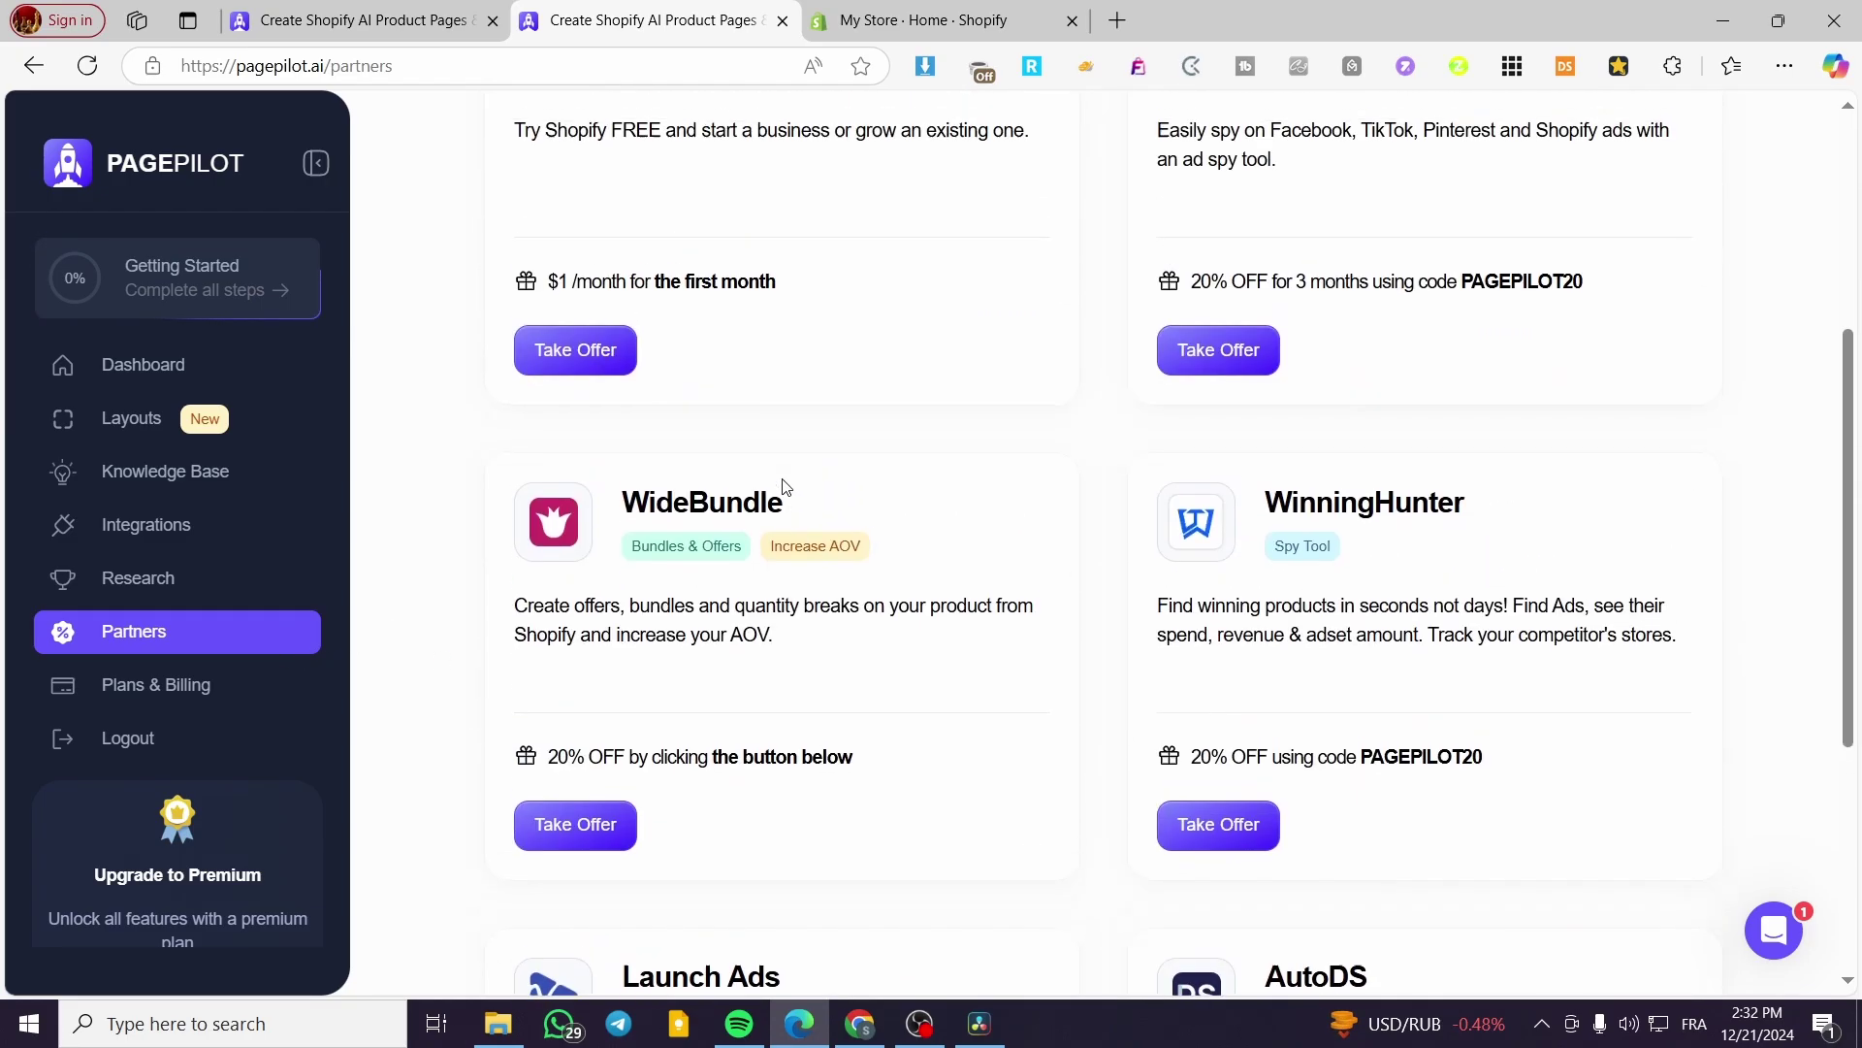
{"action": "scroll", "coordinate": [786, 485], "scroll_direction": "up", "scroll_amount": 4}
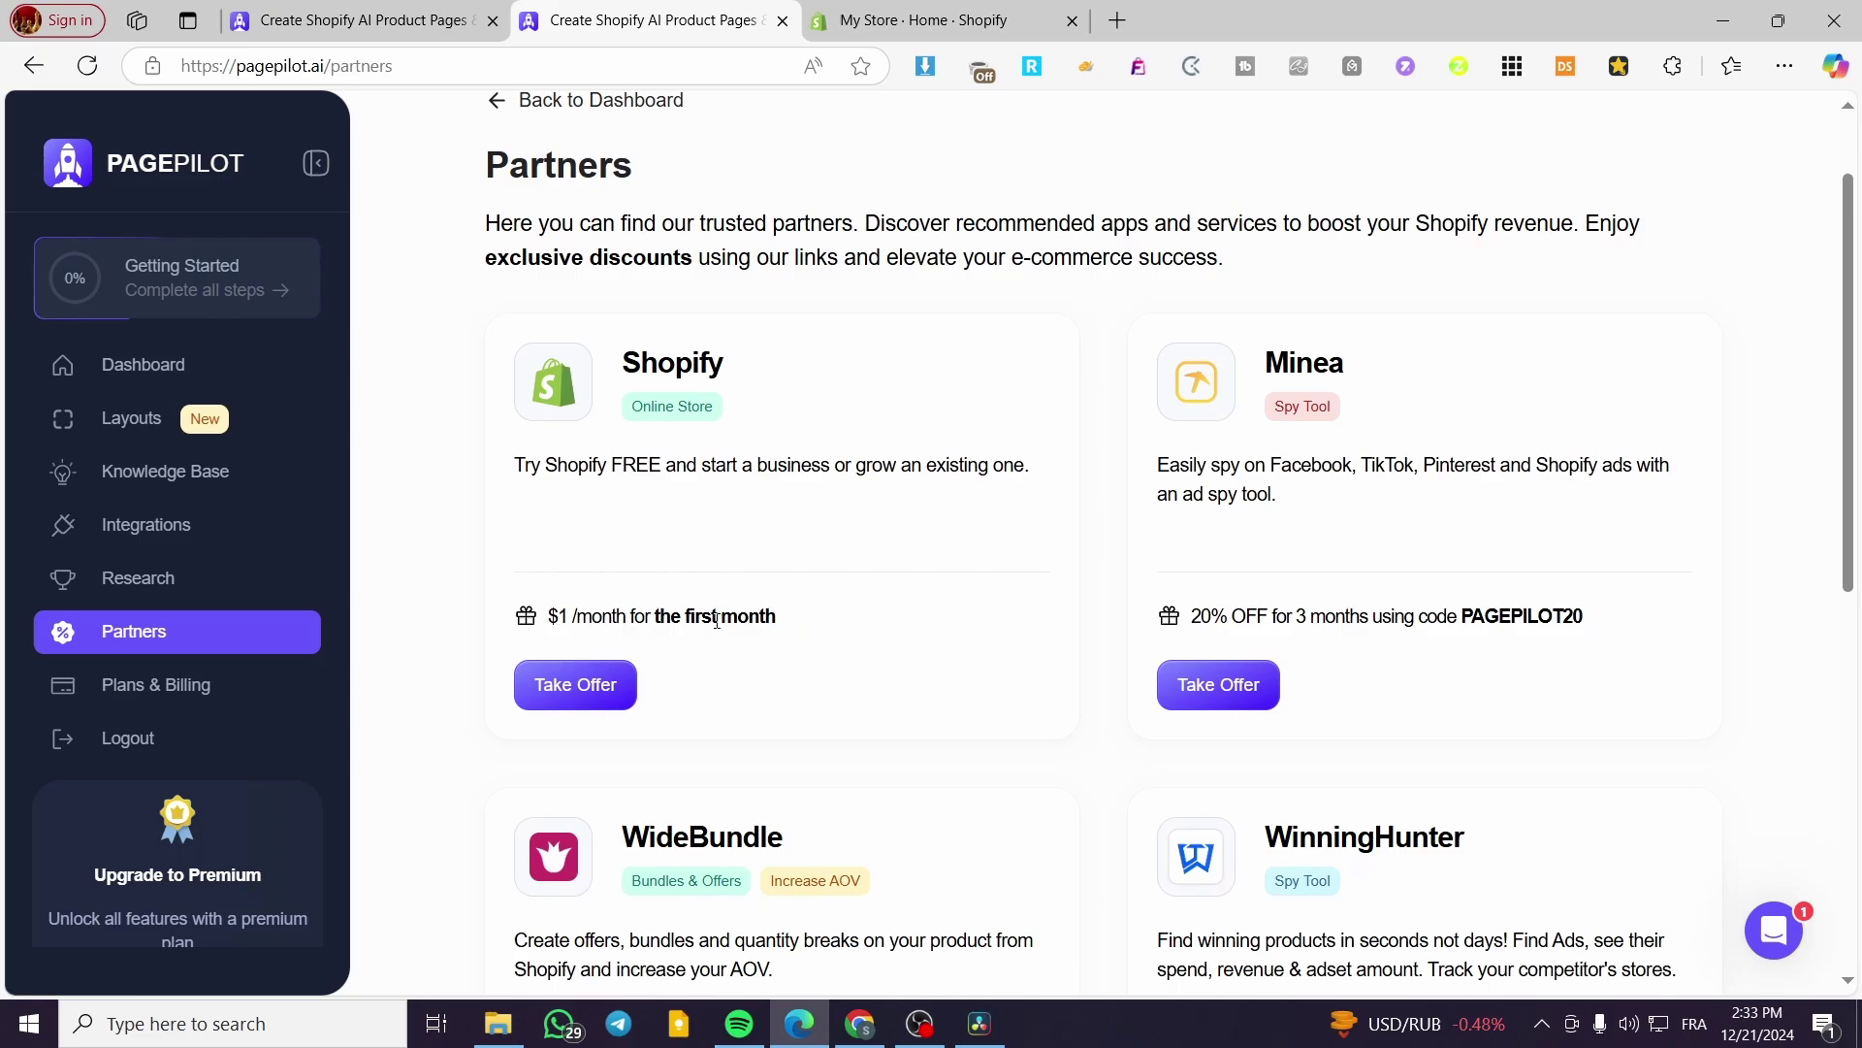
{"action": "scroll", "coordinate": [1358, 436], "scroll_direction": "down", "scroll_amount": 1}
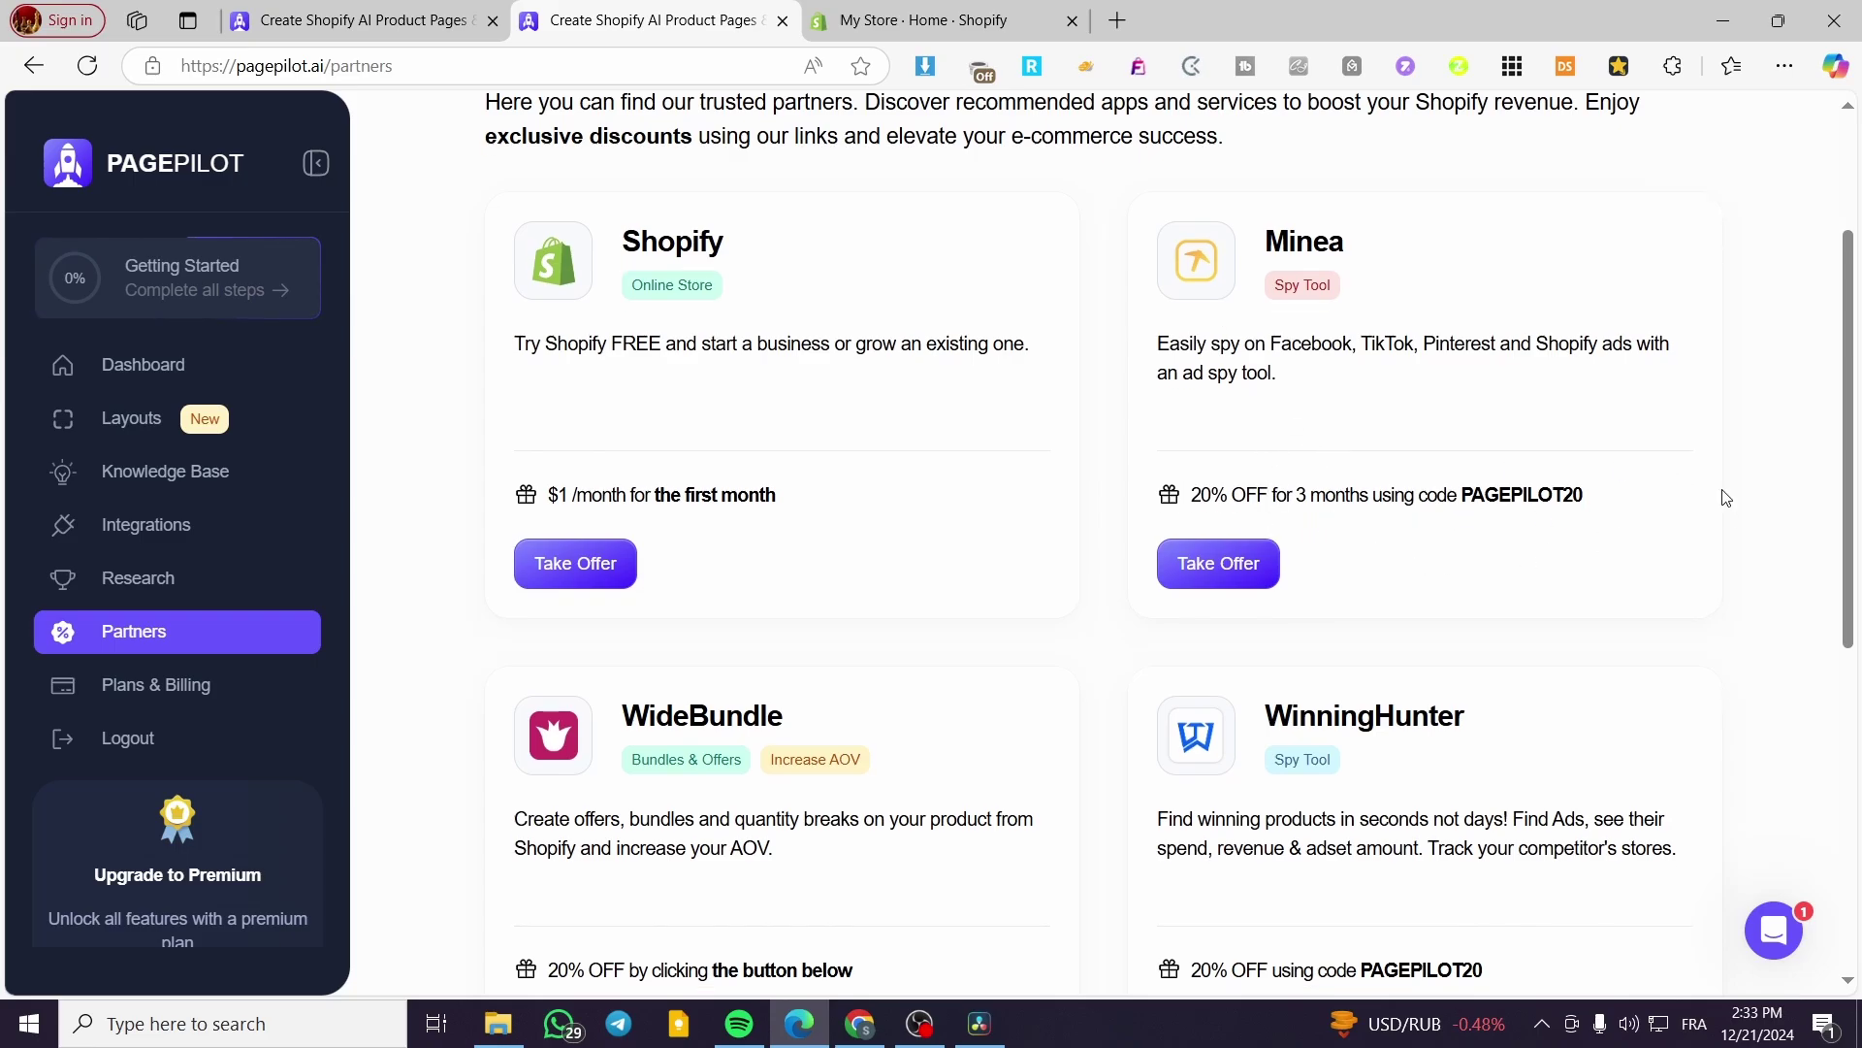
{"action": "scroll", "coordinate": [1602, 504], "scroll_direction": "down", "scroll_amount": 6}
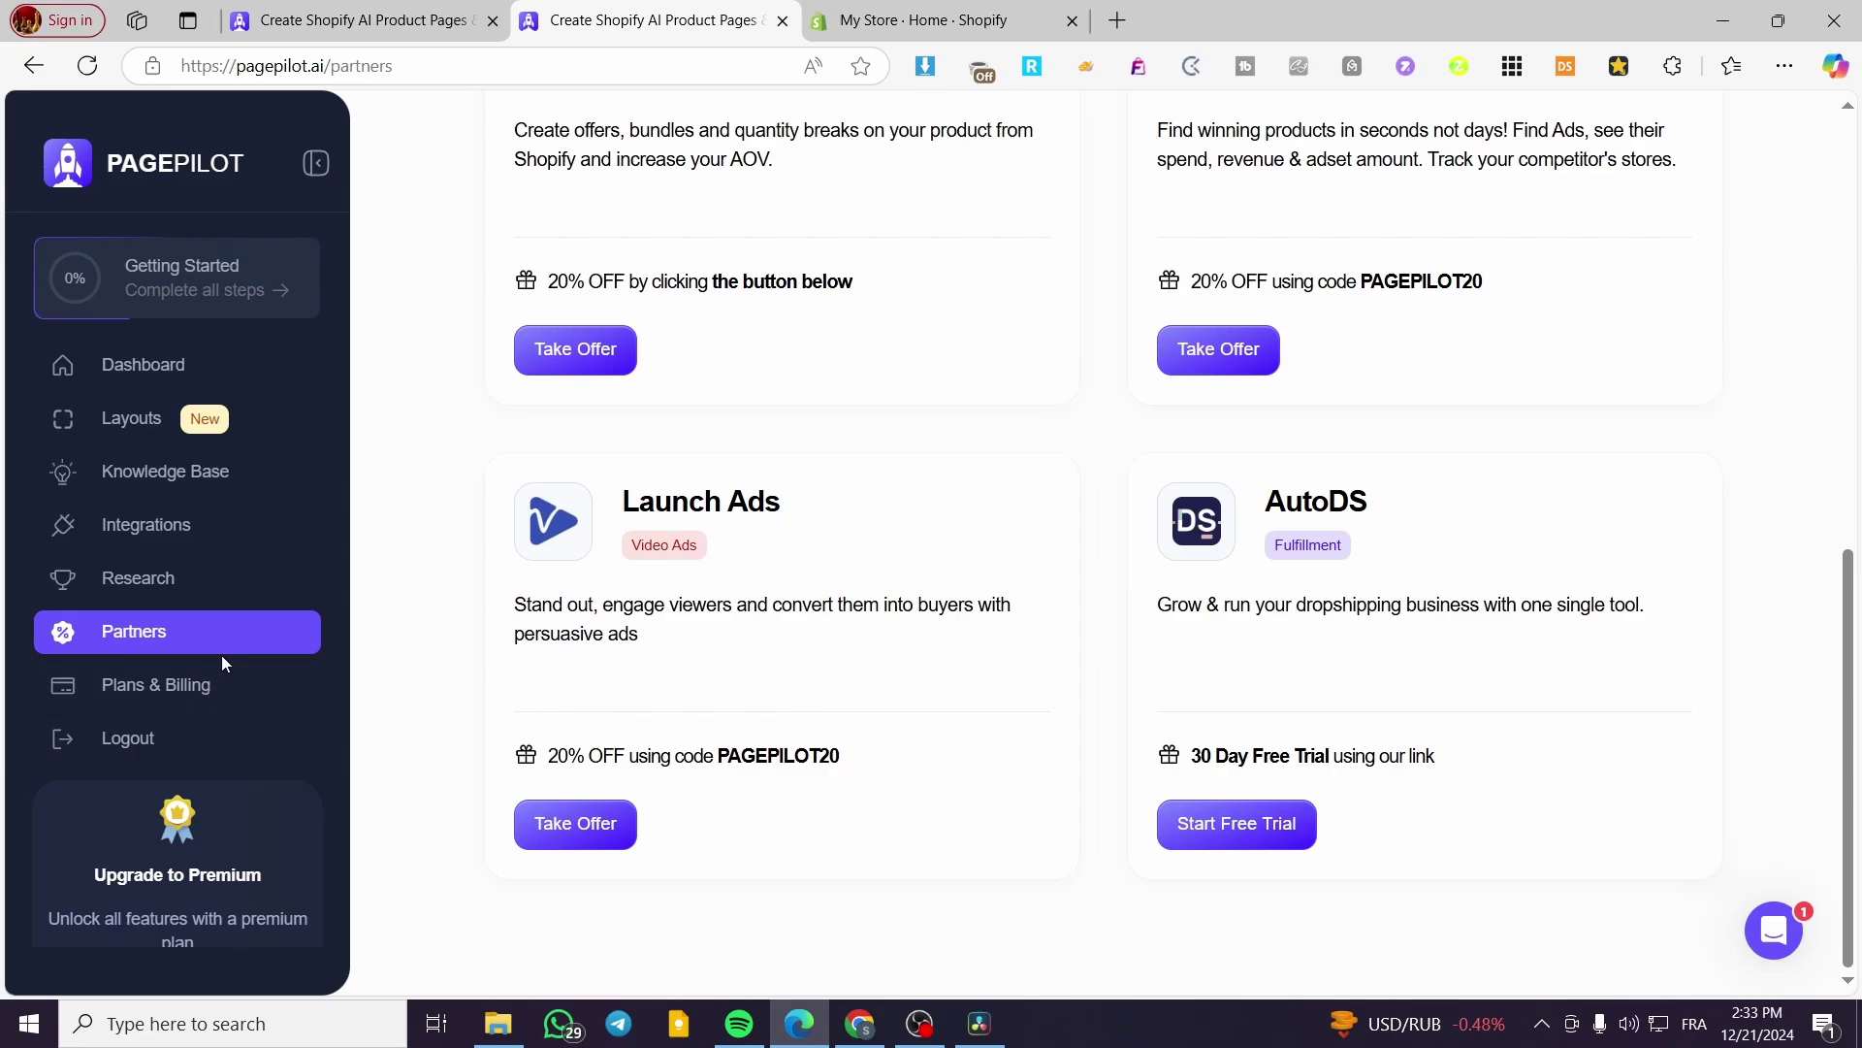
Open the Generate New Product form from the Dashboard and look over its layouts and product fields, keeping English as the language
{"action": "left_click", "coordinate": [176, 361]}
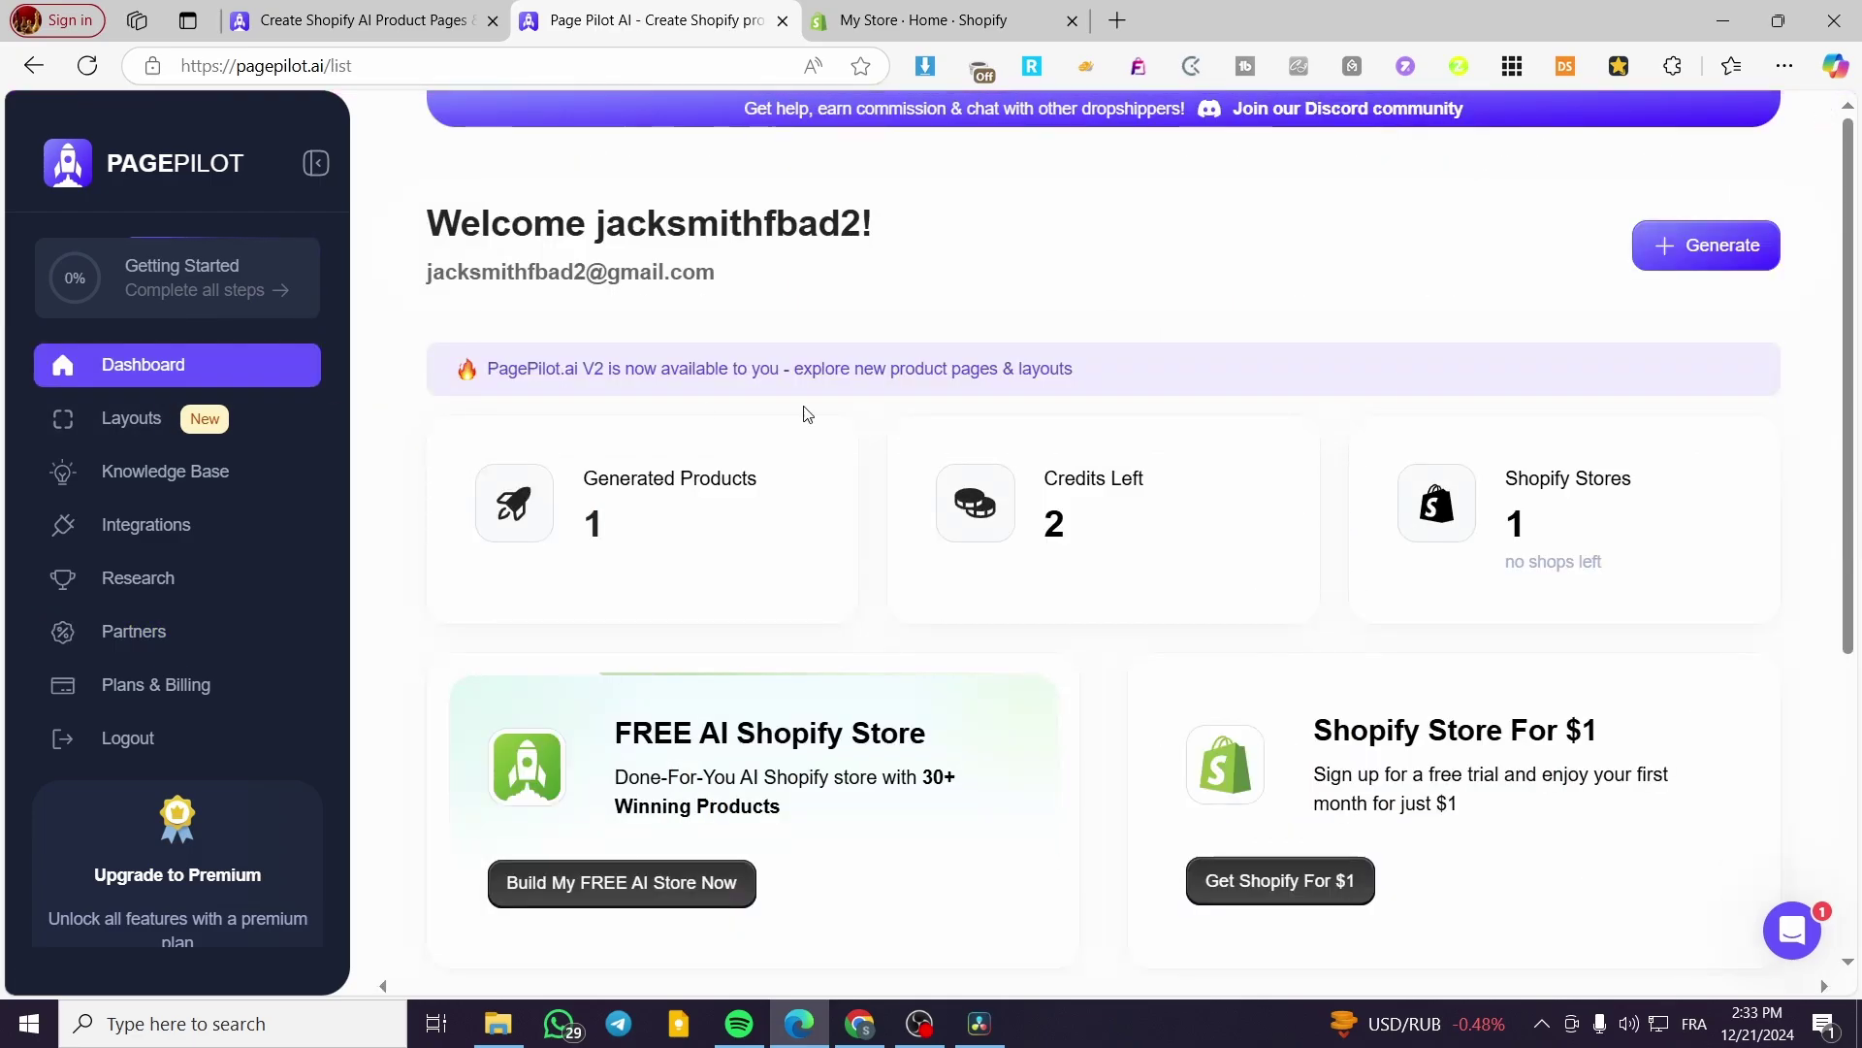
{"action": "left_click", "coordinate": [1713, 268]}
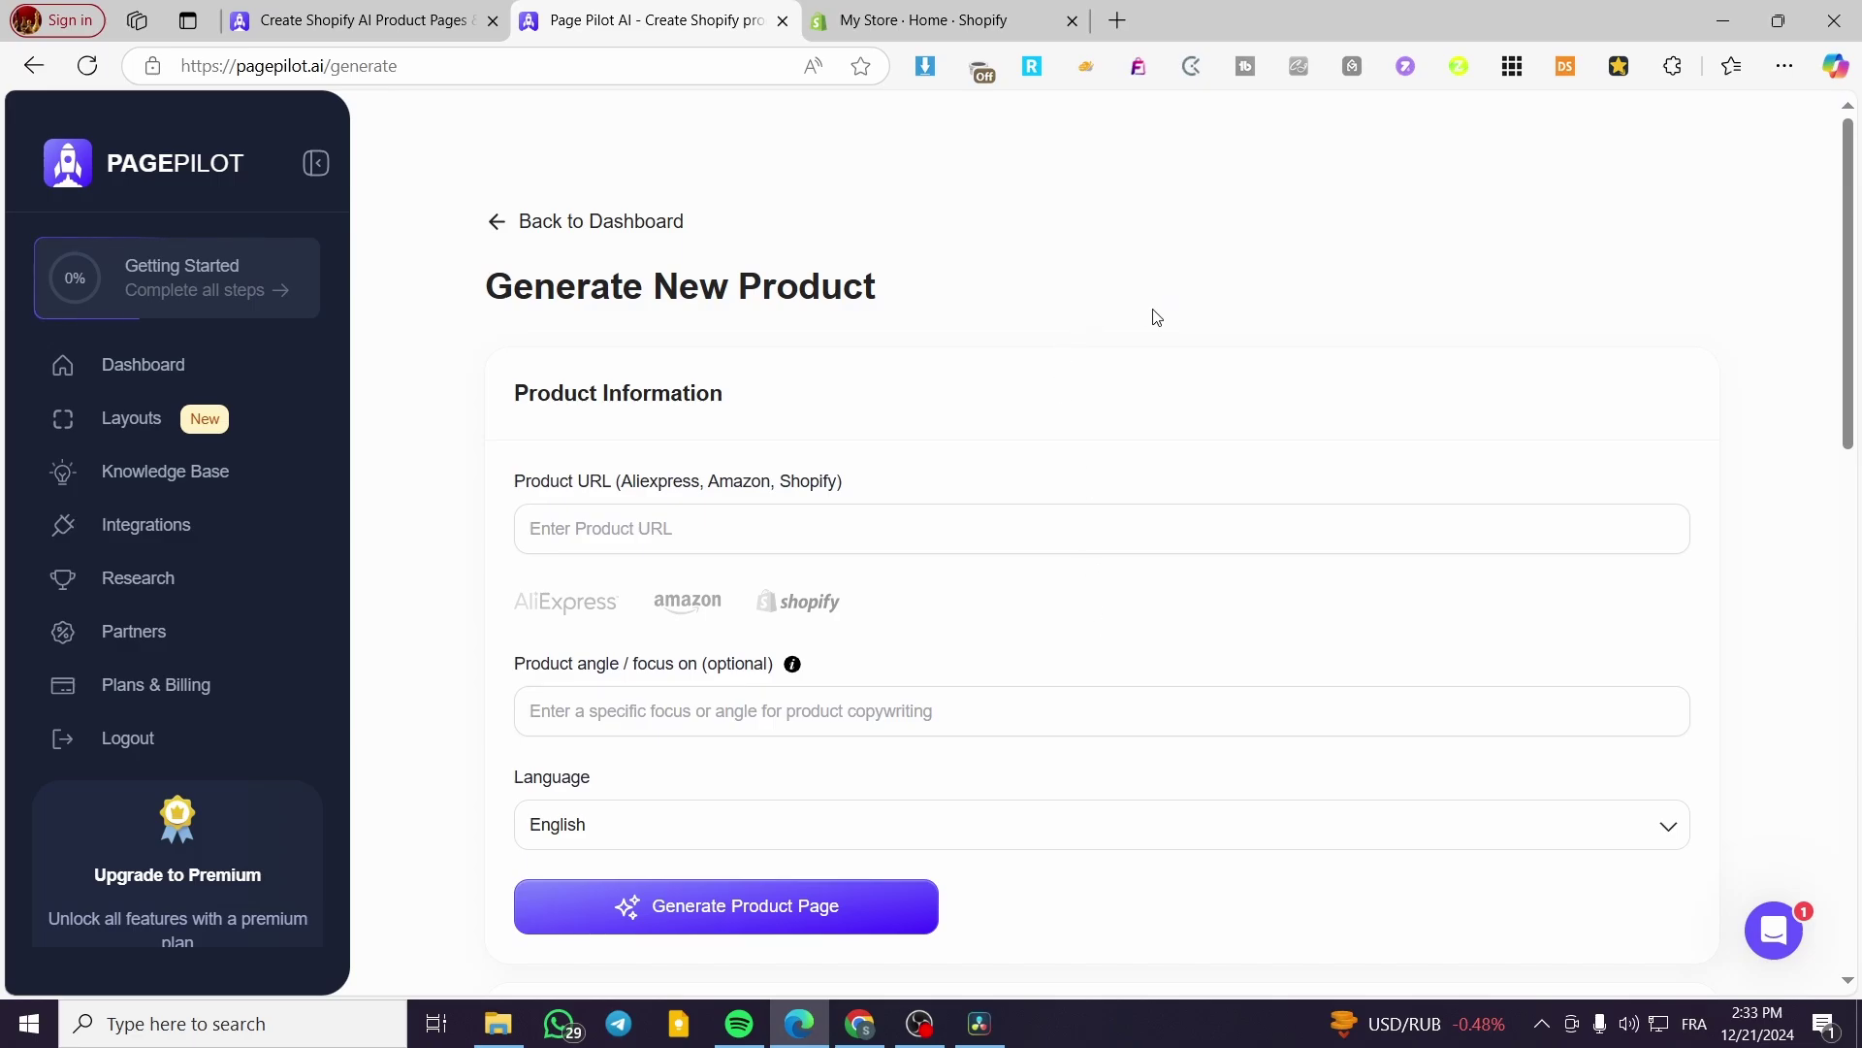
{"action": "scroll", "coordinate": [1156, 317], "scroll_direction": "down", "scroll_amount": 10}
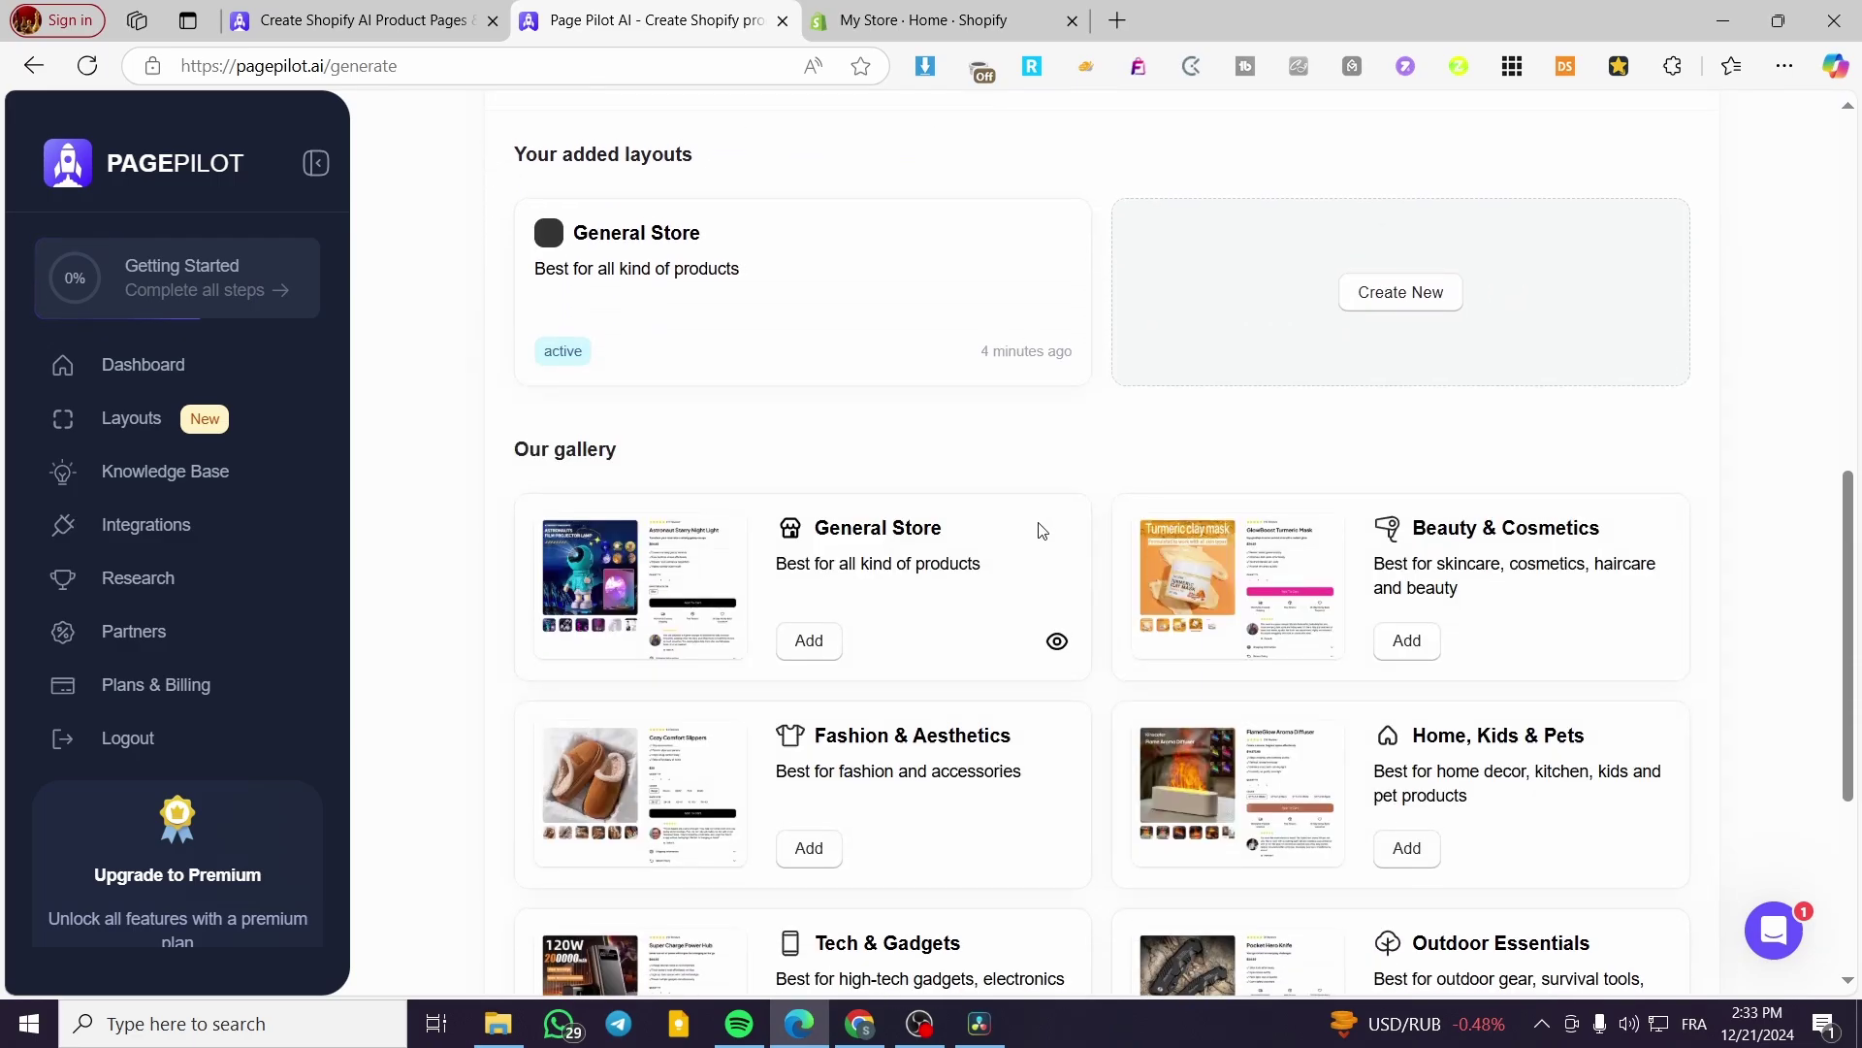
{"action": "scroll", "coordinate": [986, 554], "scroll_direction": "up", "scroll_amount": 10}
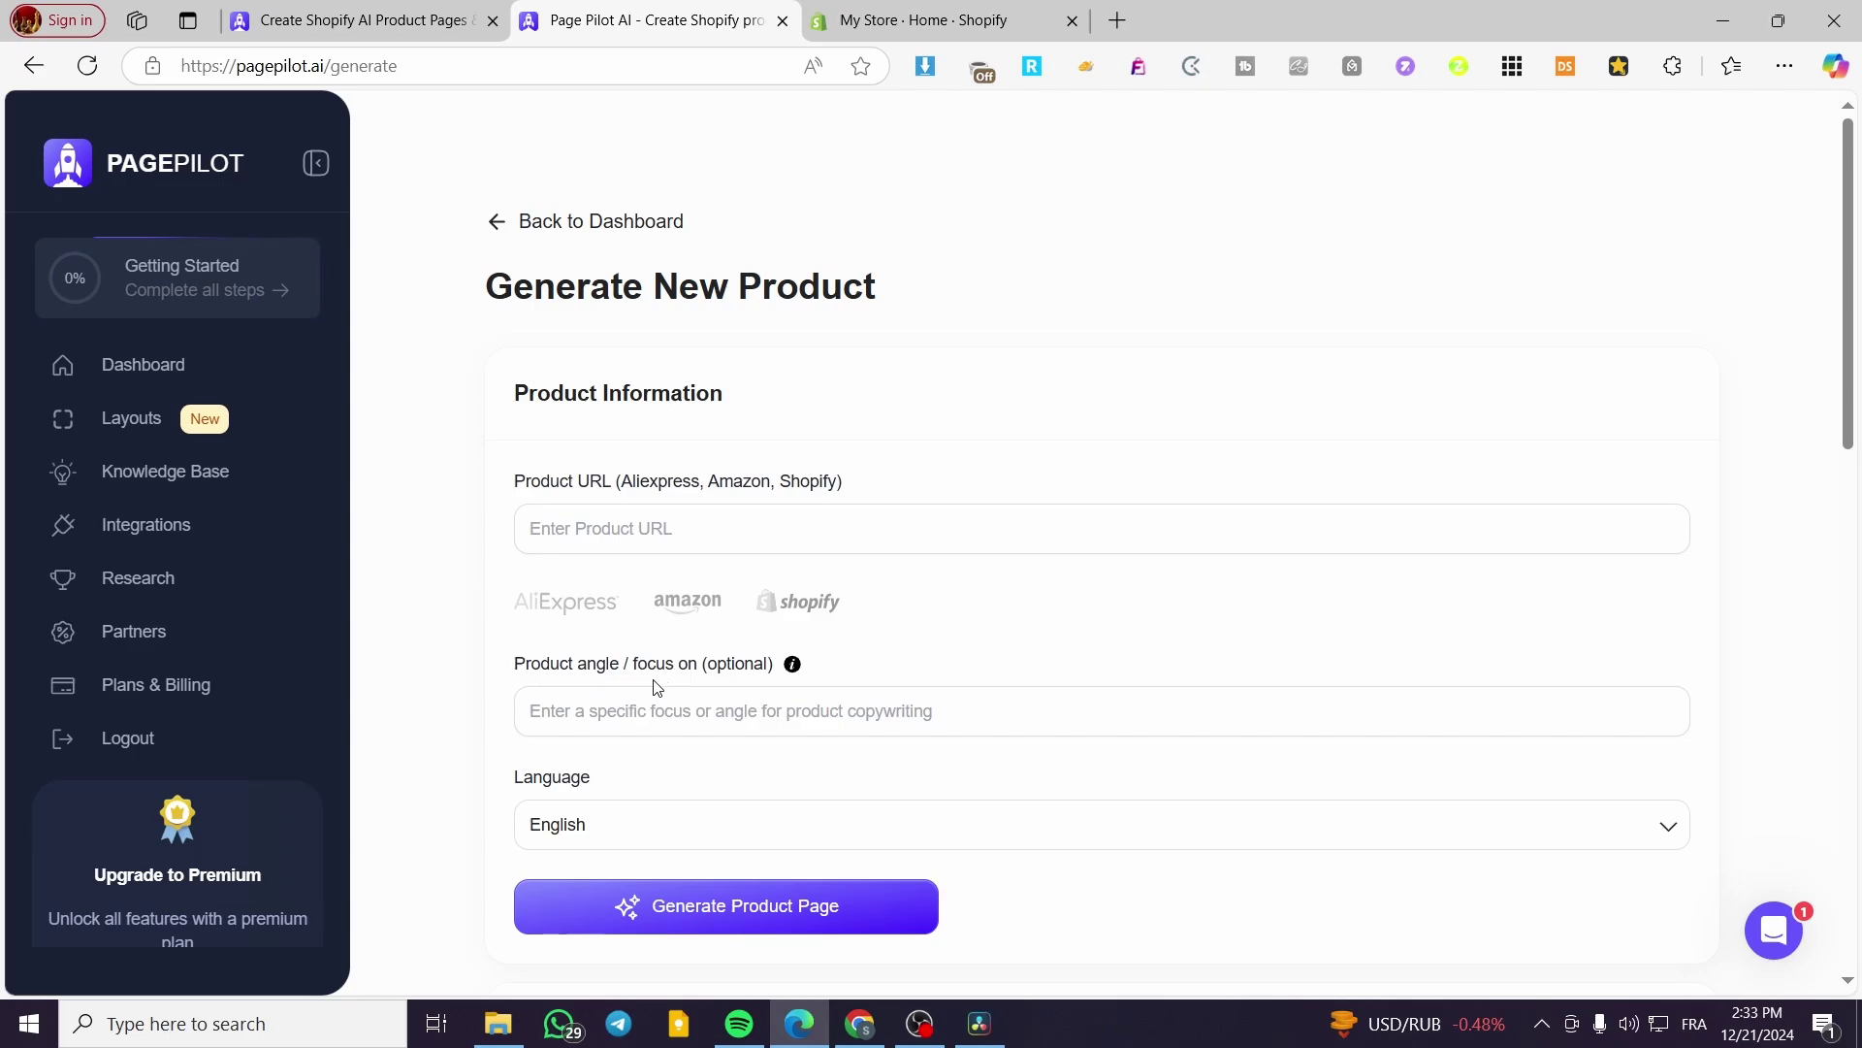
{"action": "scroll", "coordinate": [611, 689], "scroll_direction": "down", "scroll_amount": 2}
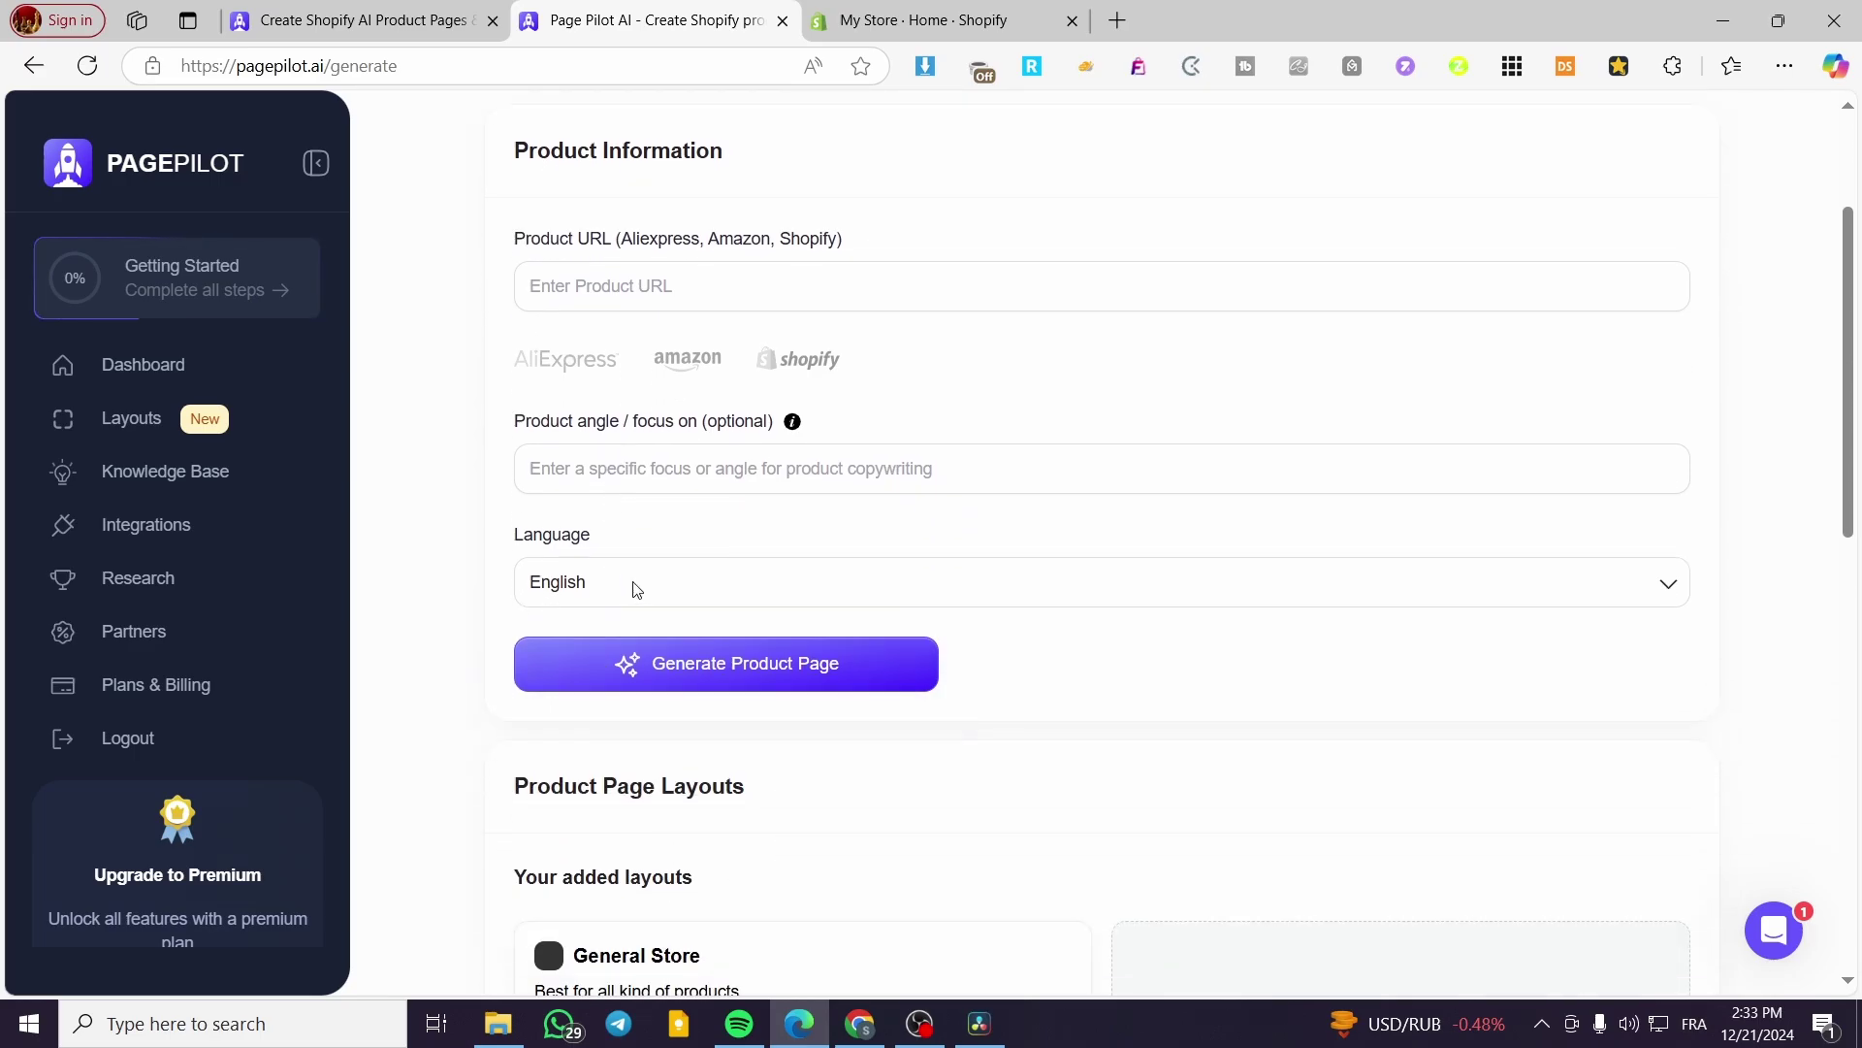
{"action": "left_click", "coordinate": [799, 582]}
{"action": "left_click", "coordinate": [798, 582]}
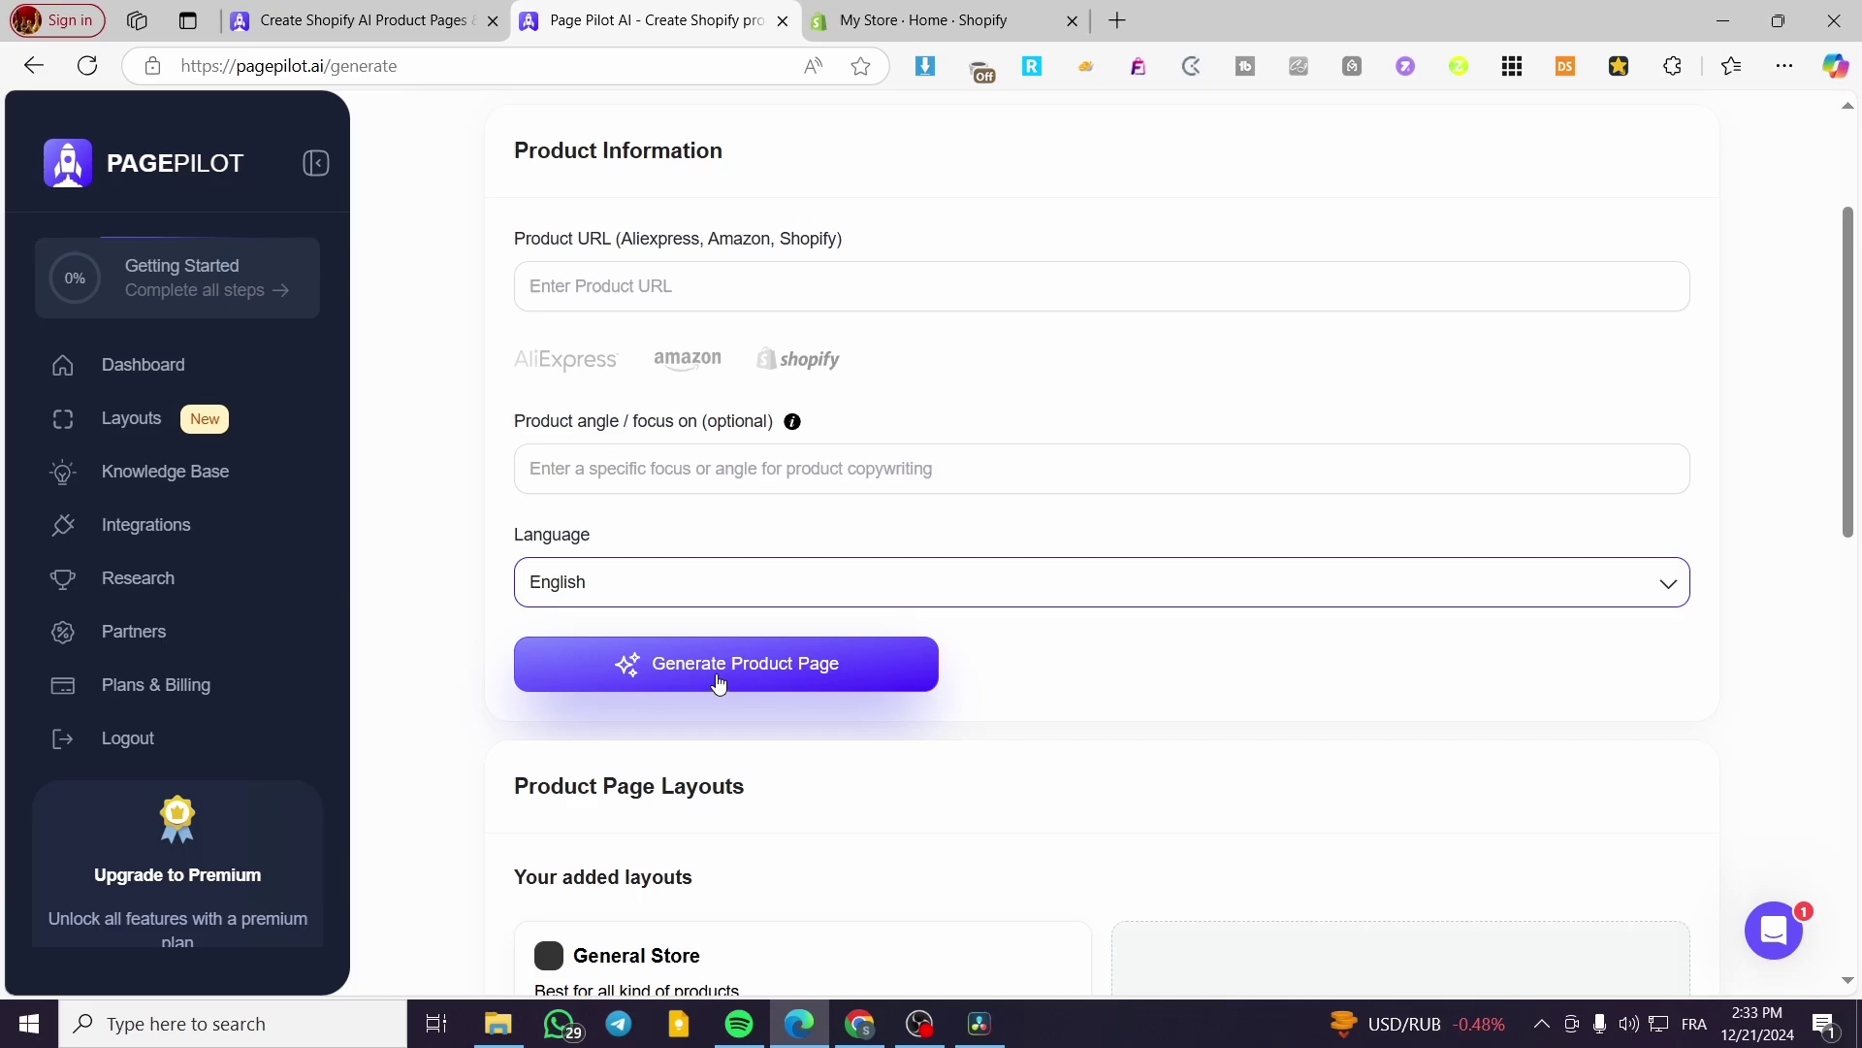
Review the form's product page layouts, from the added General Store layout through the gallery's Tech & Gadgets and Outdoor Essentials
{"action": "scroll", "coordinate": [718, 684], "scroll_direction": "down", "scroll_amount": 3}
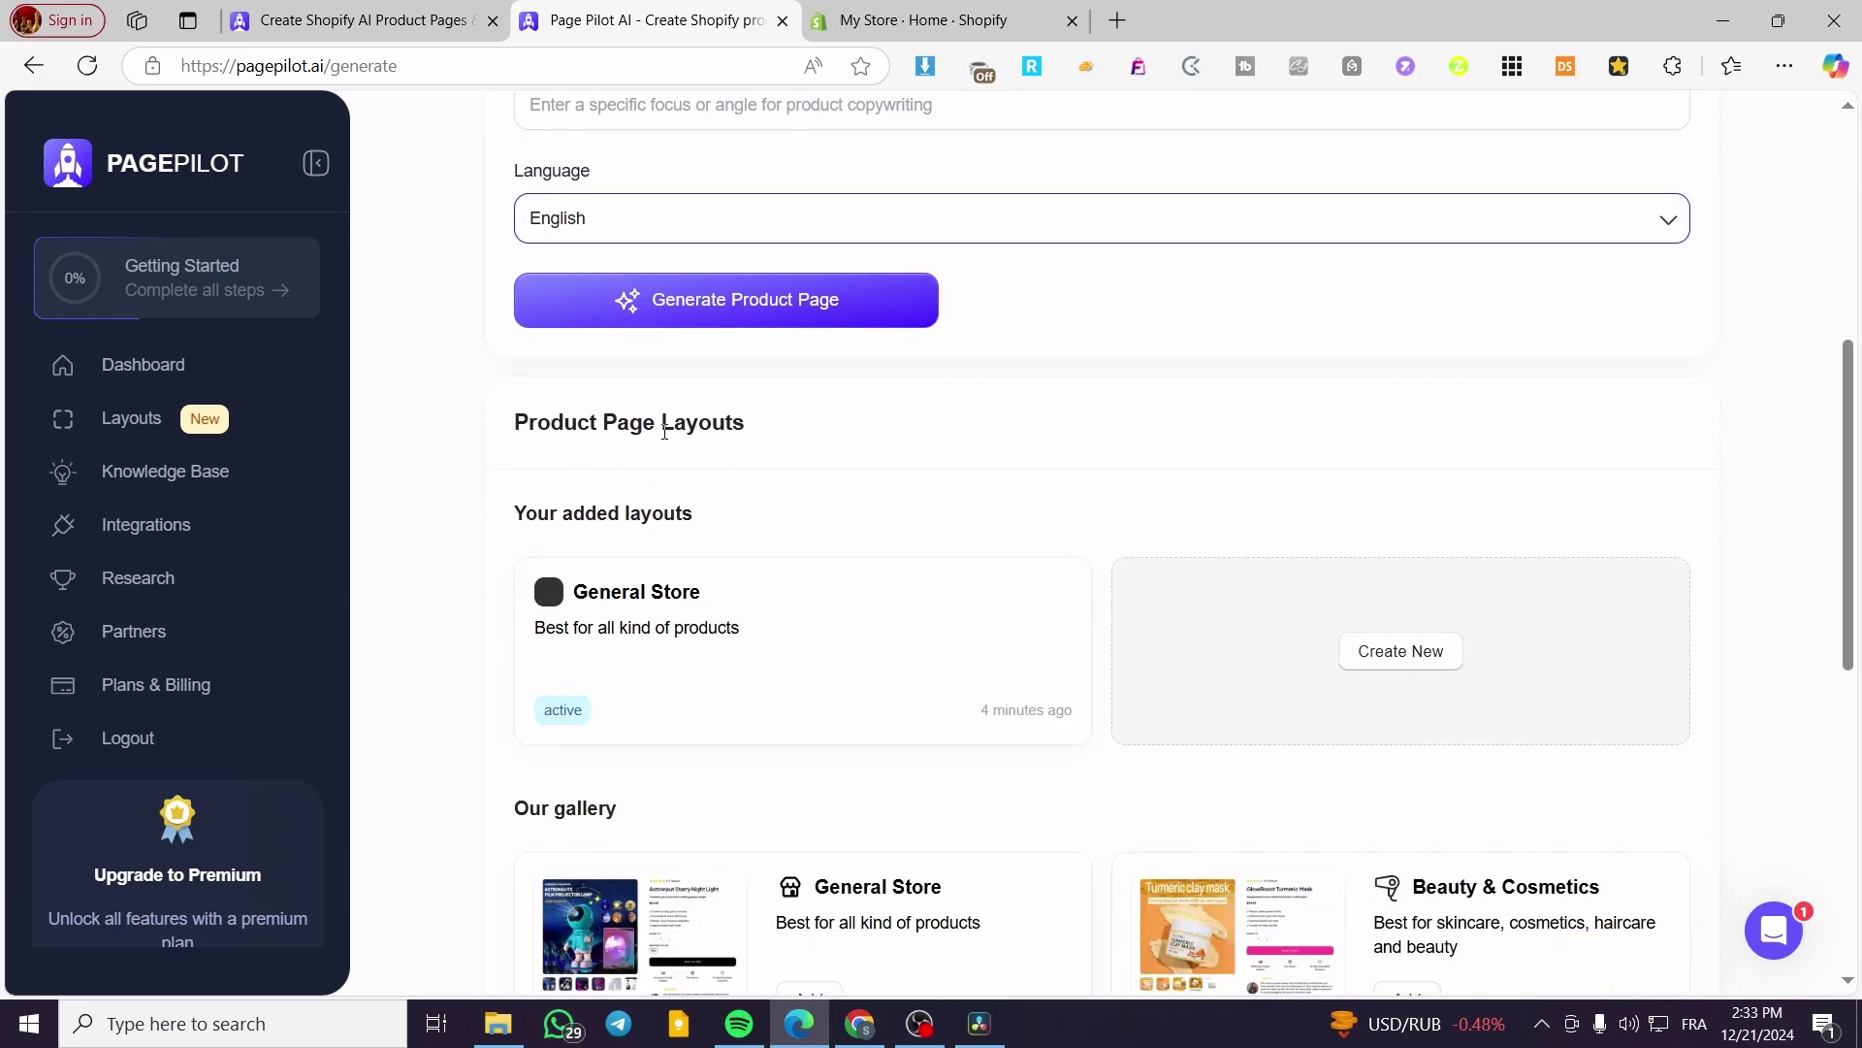
{"action": "scroll", "coordinate": [664, 432], "scroll_direction": "down", "scroll_amount": 3}
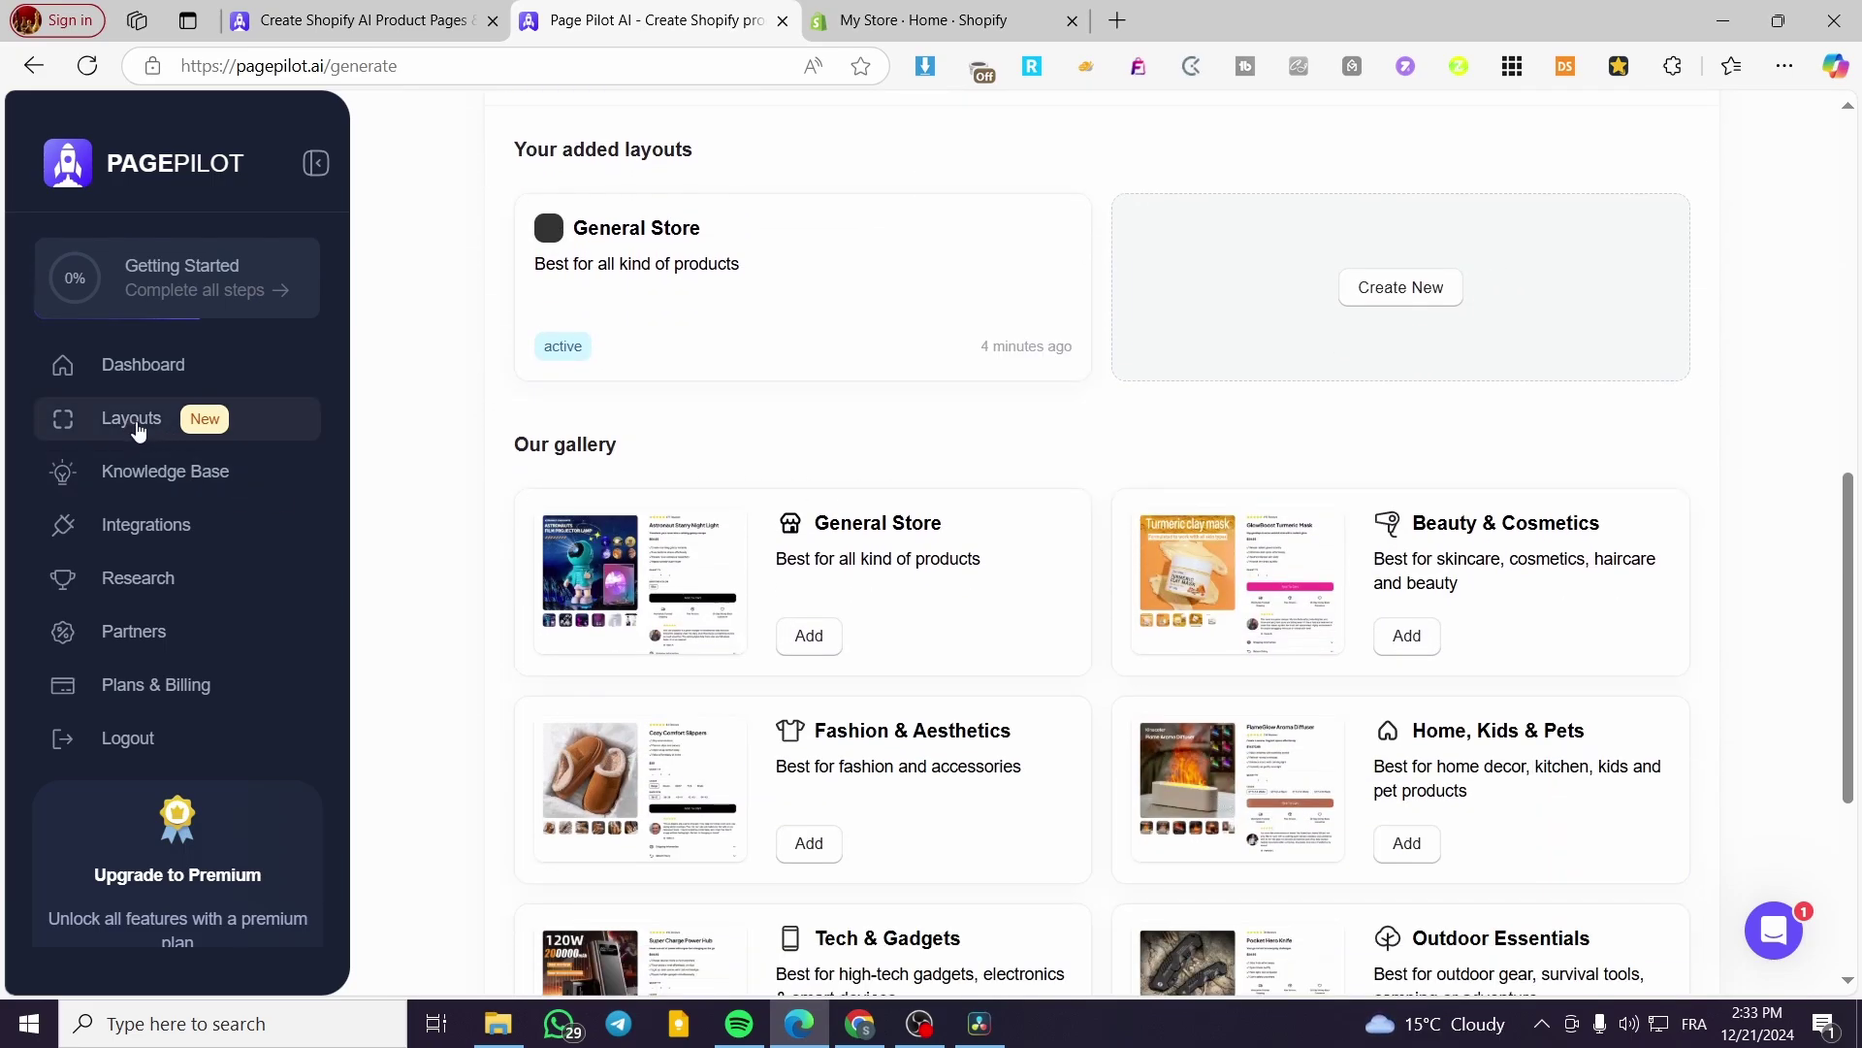
{"action": "scroll", "coordinate": [692, 466], "scroll_direction": "down", "scroll_amount": 2}
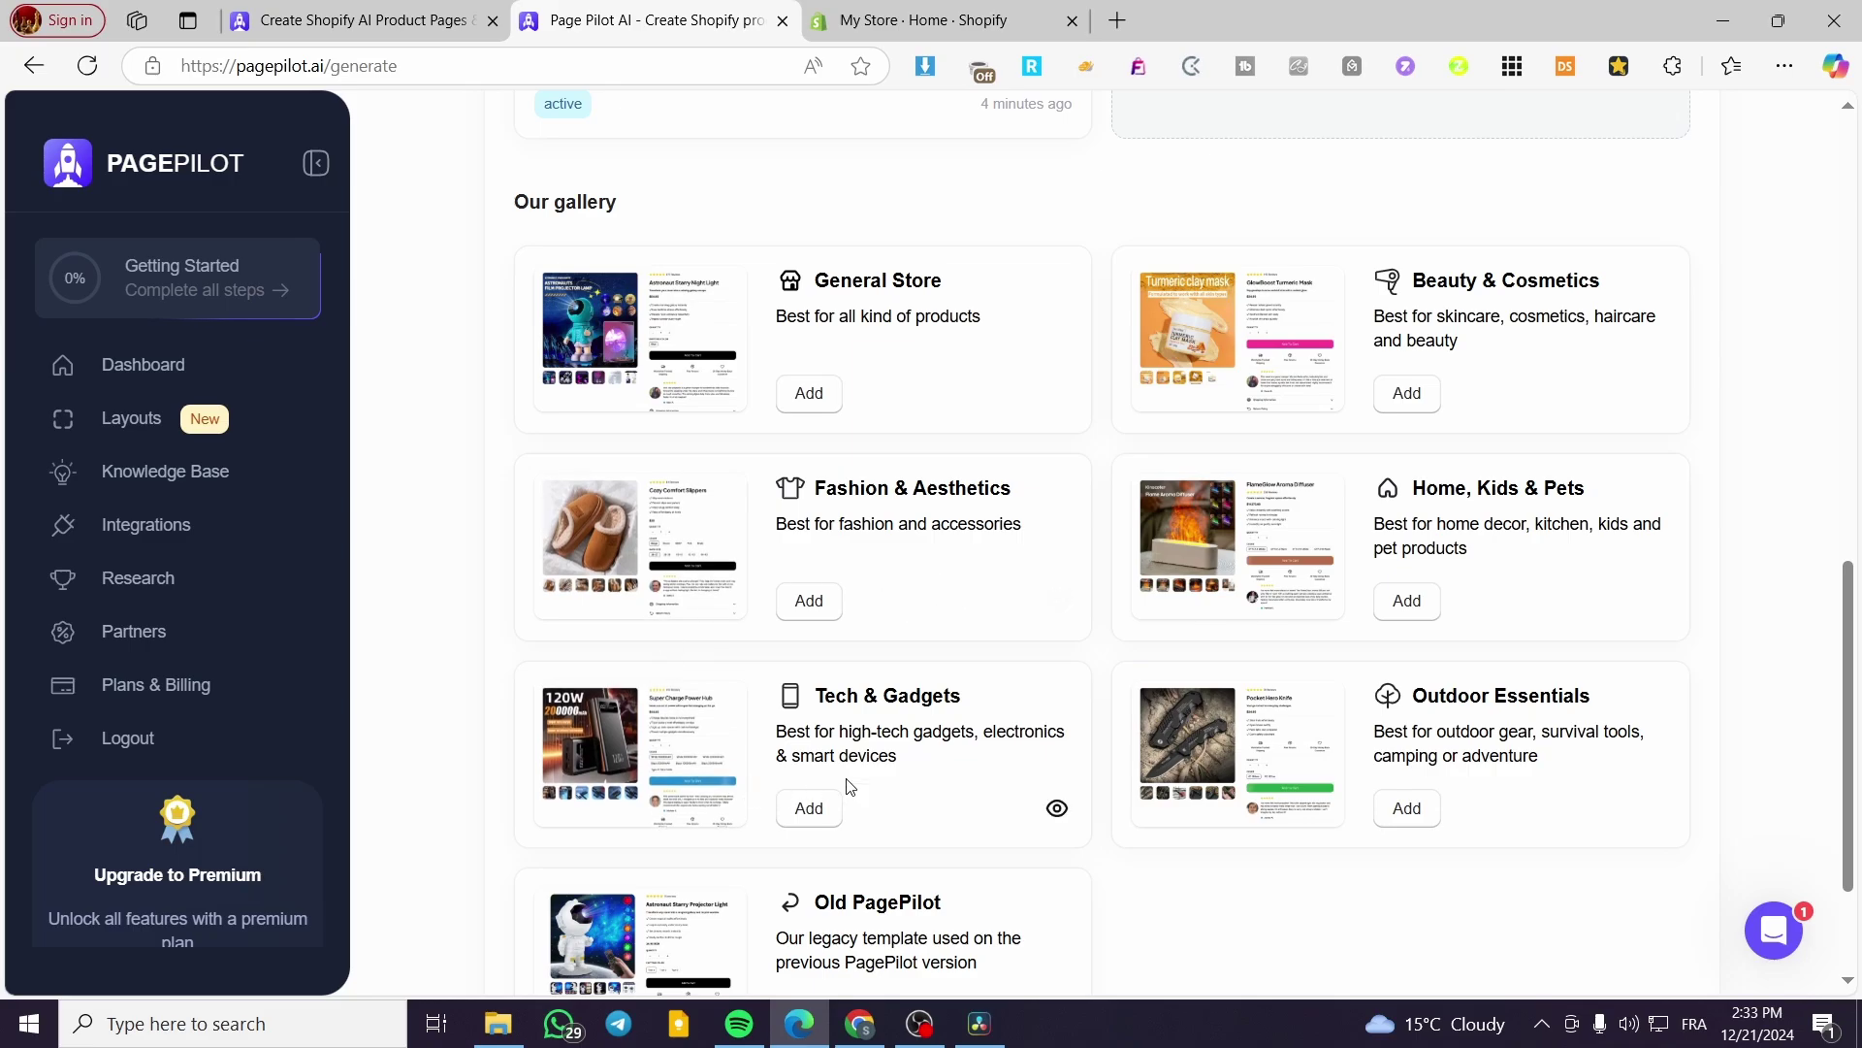
{"action": "left_click", "coordinate": [811, 807]}
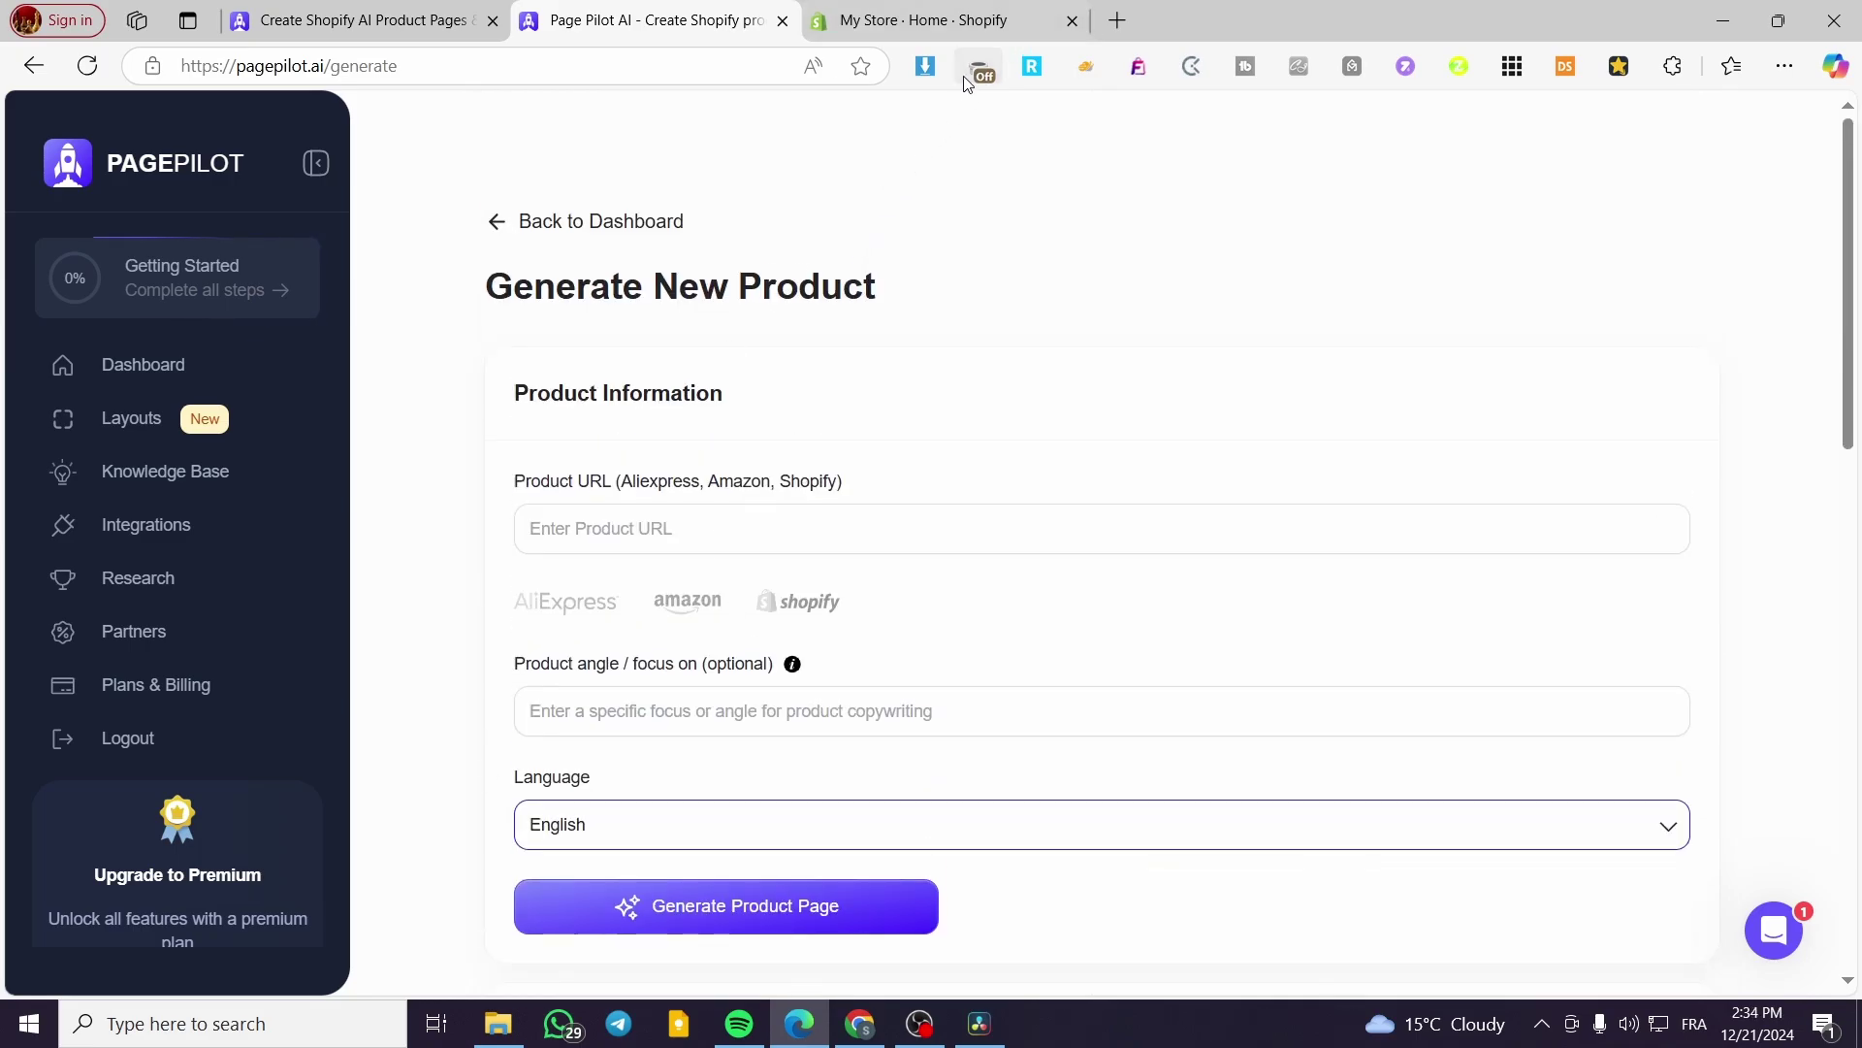
Load amazon.com in place of the Shopify store admin, checking back on the product form while it loads
{"action": "left_click", "coordinate": [1051, 26]}
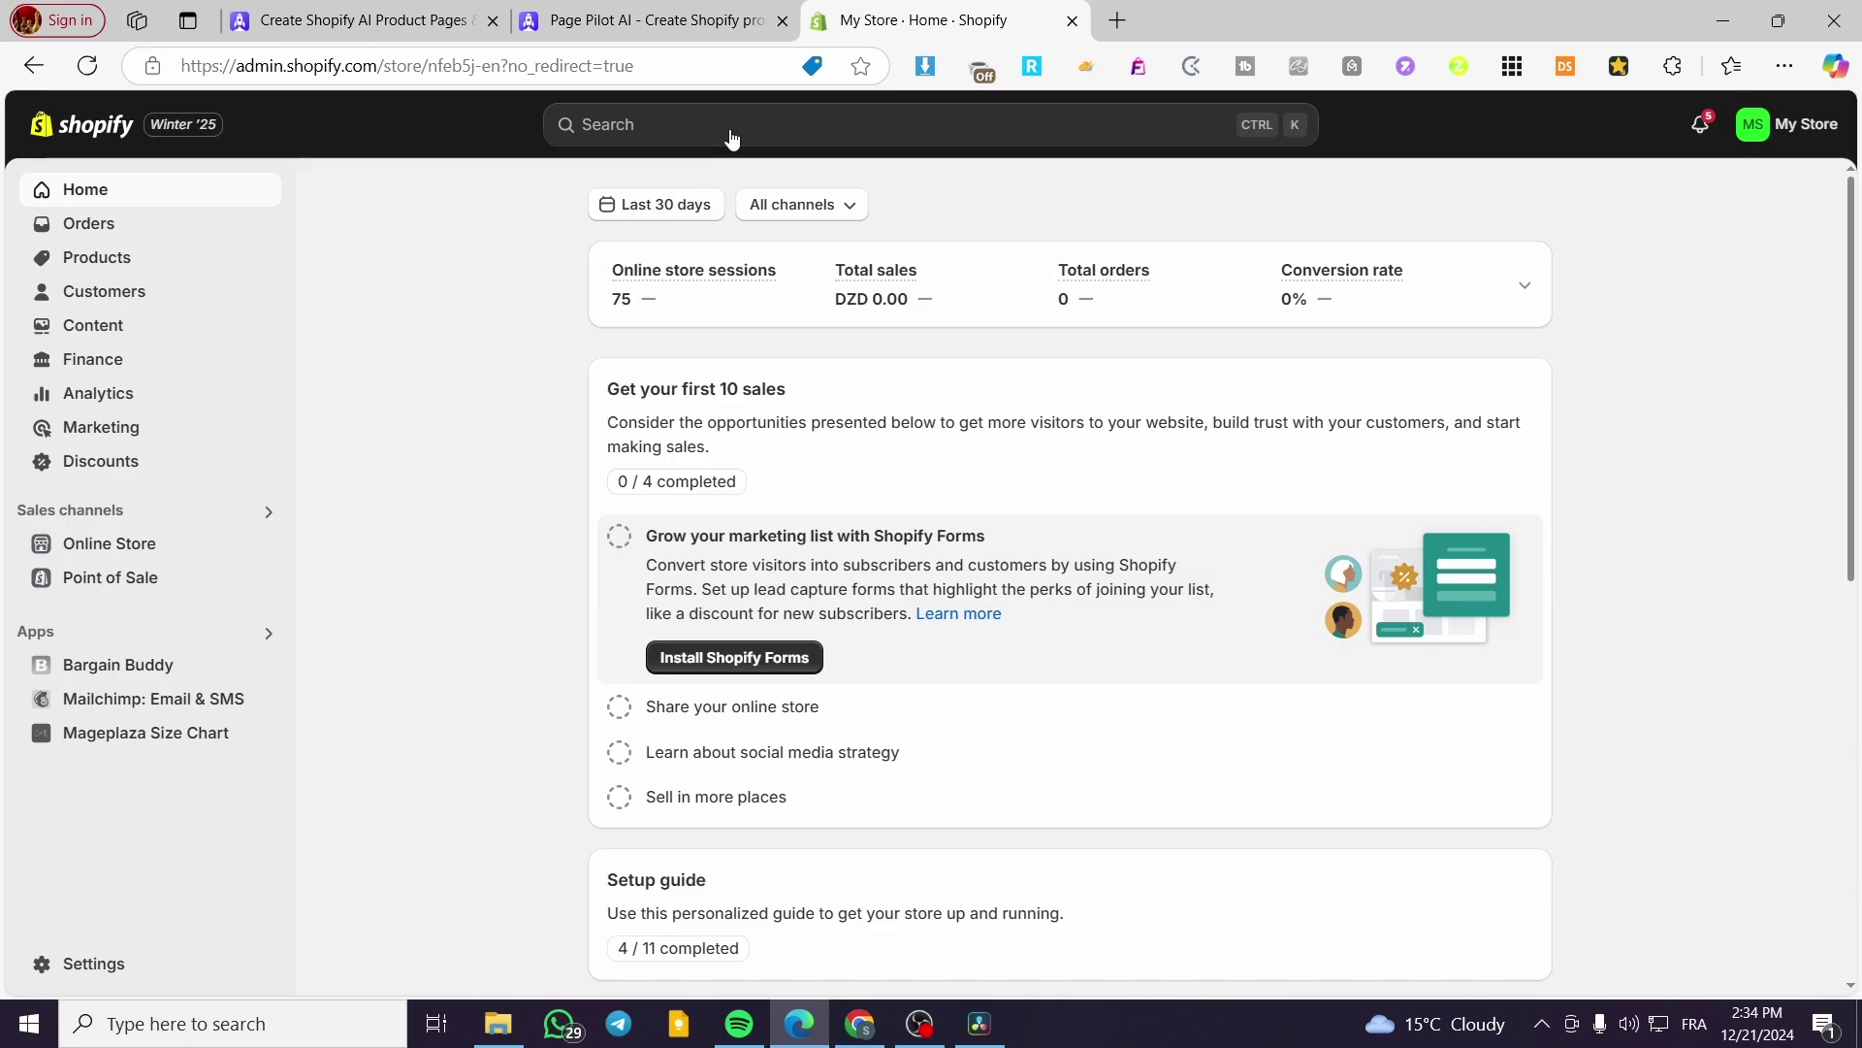
{"action": "left_click", "coordinate": [588, 65]}
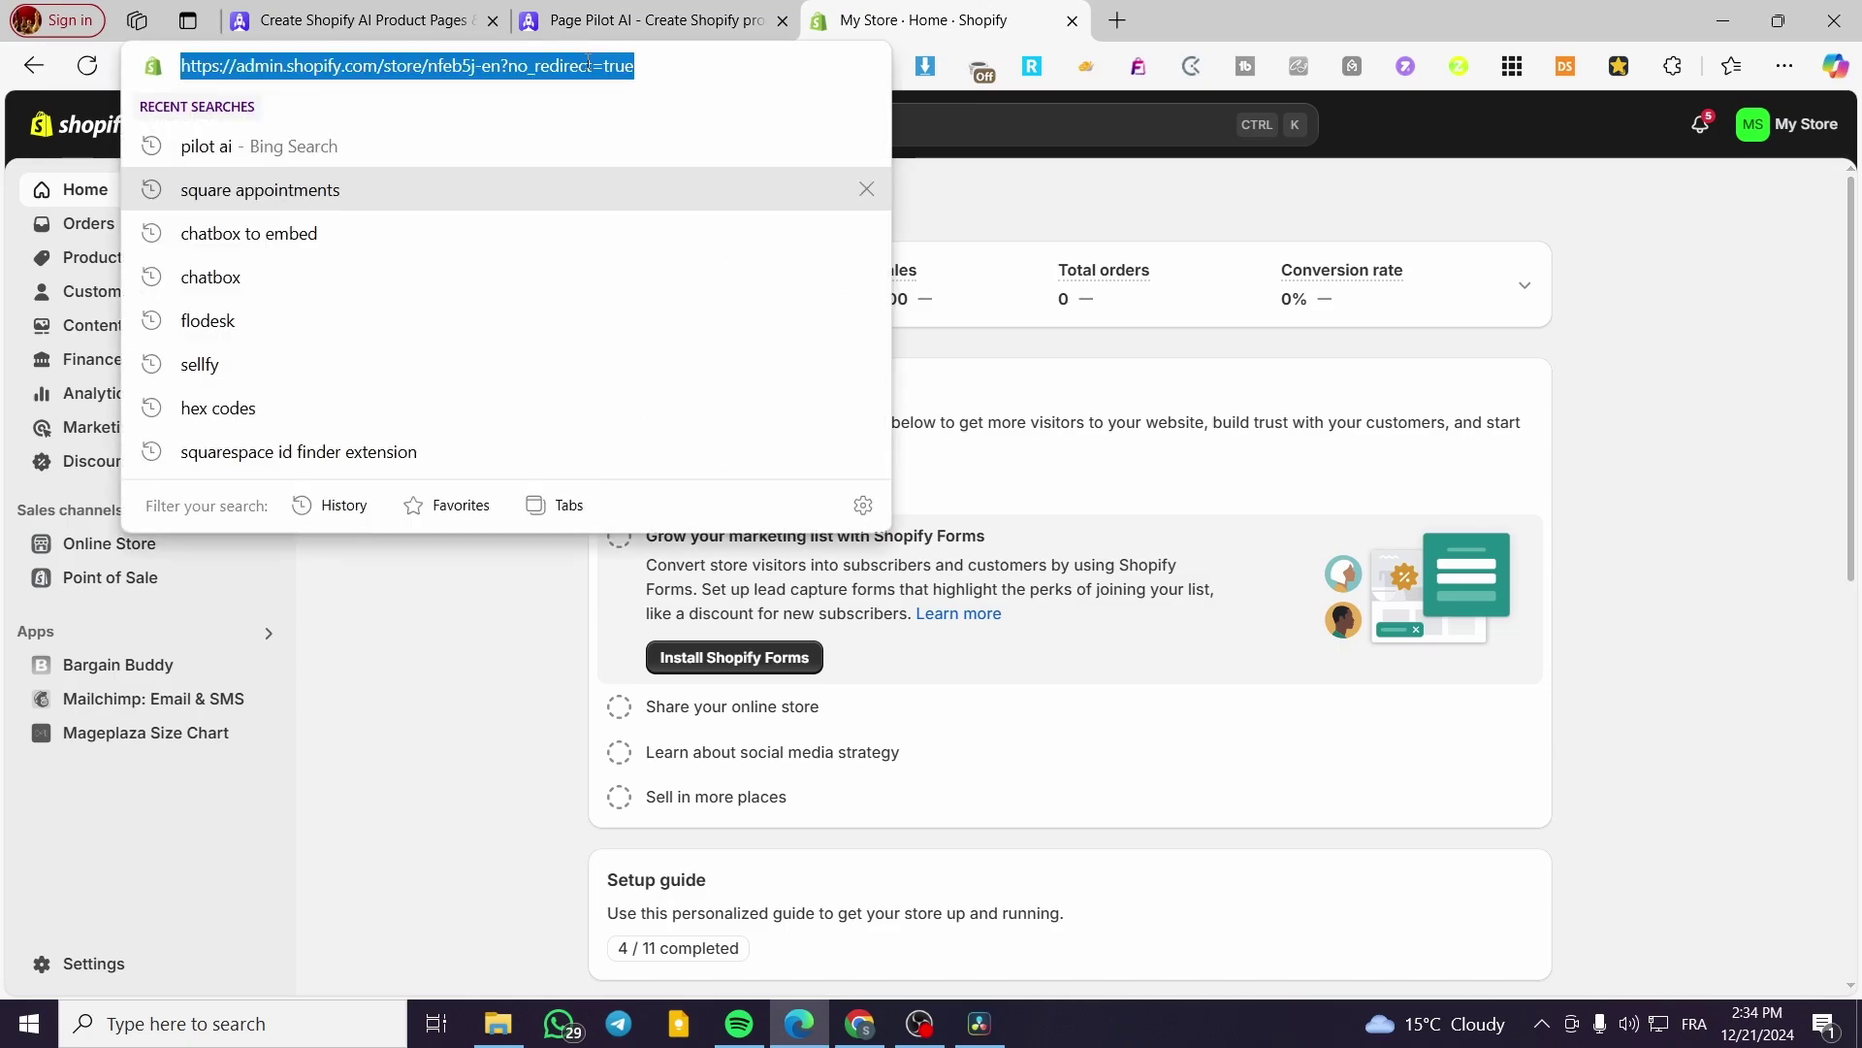
{"action": "type", "text": "amazon"}
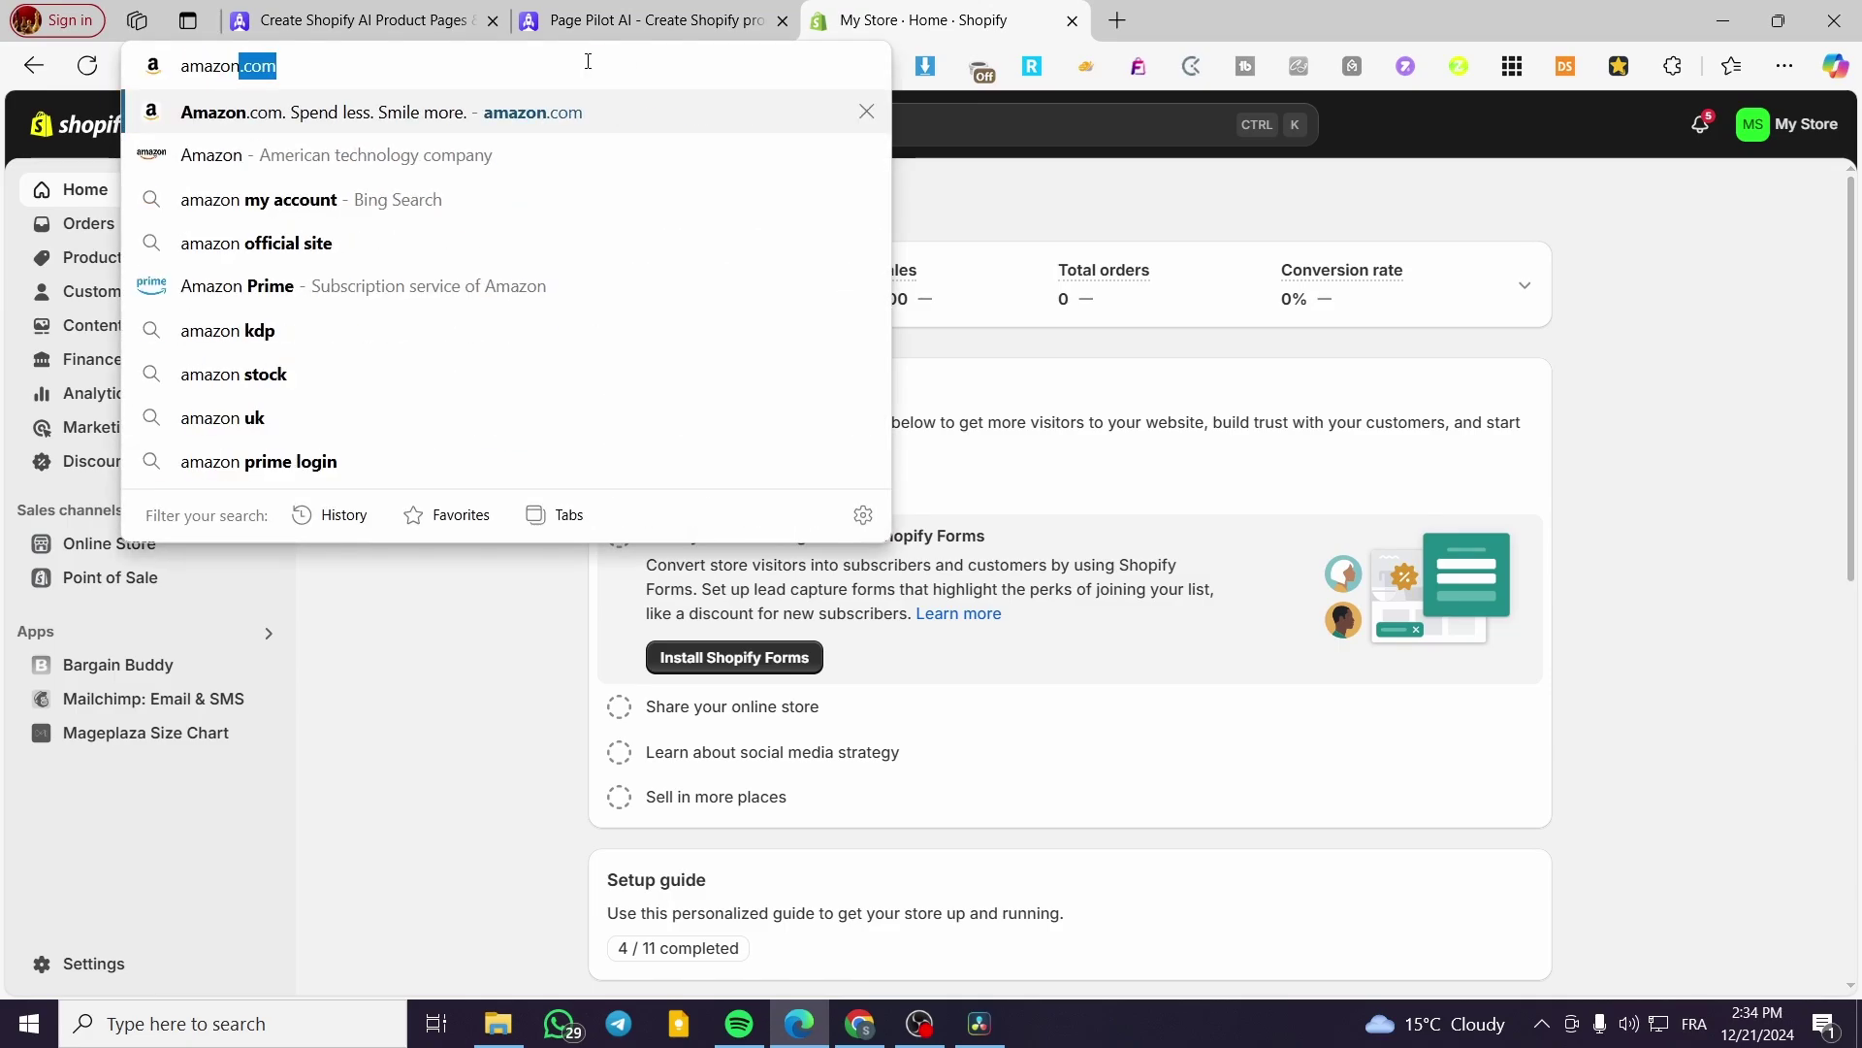
{"action": "key", "text": "Return"}
{"action": "left_click", "coordinate": [650, 20]}
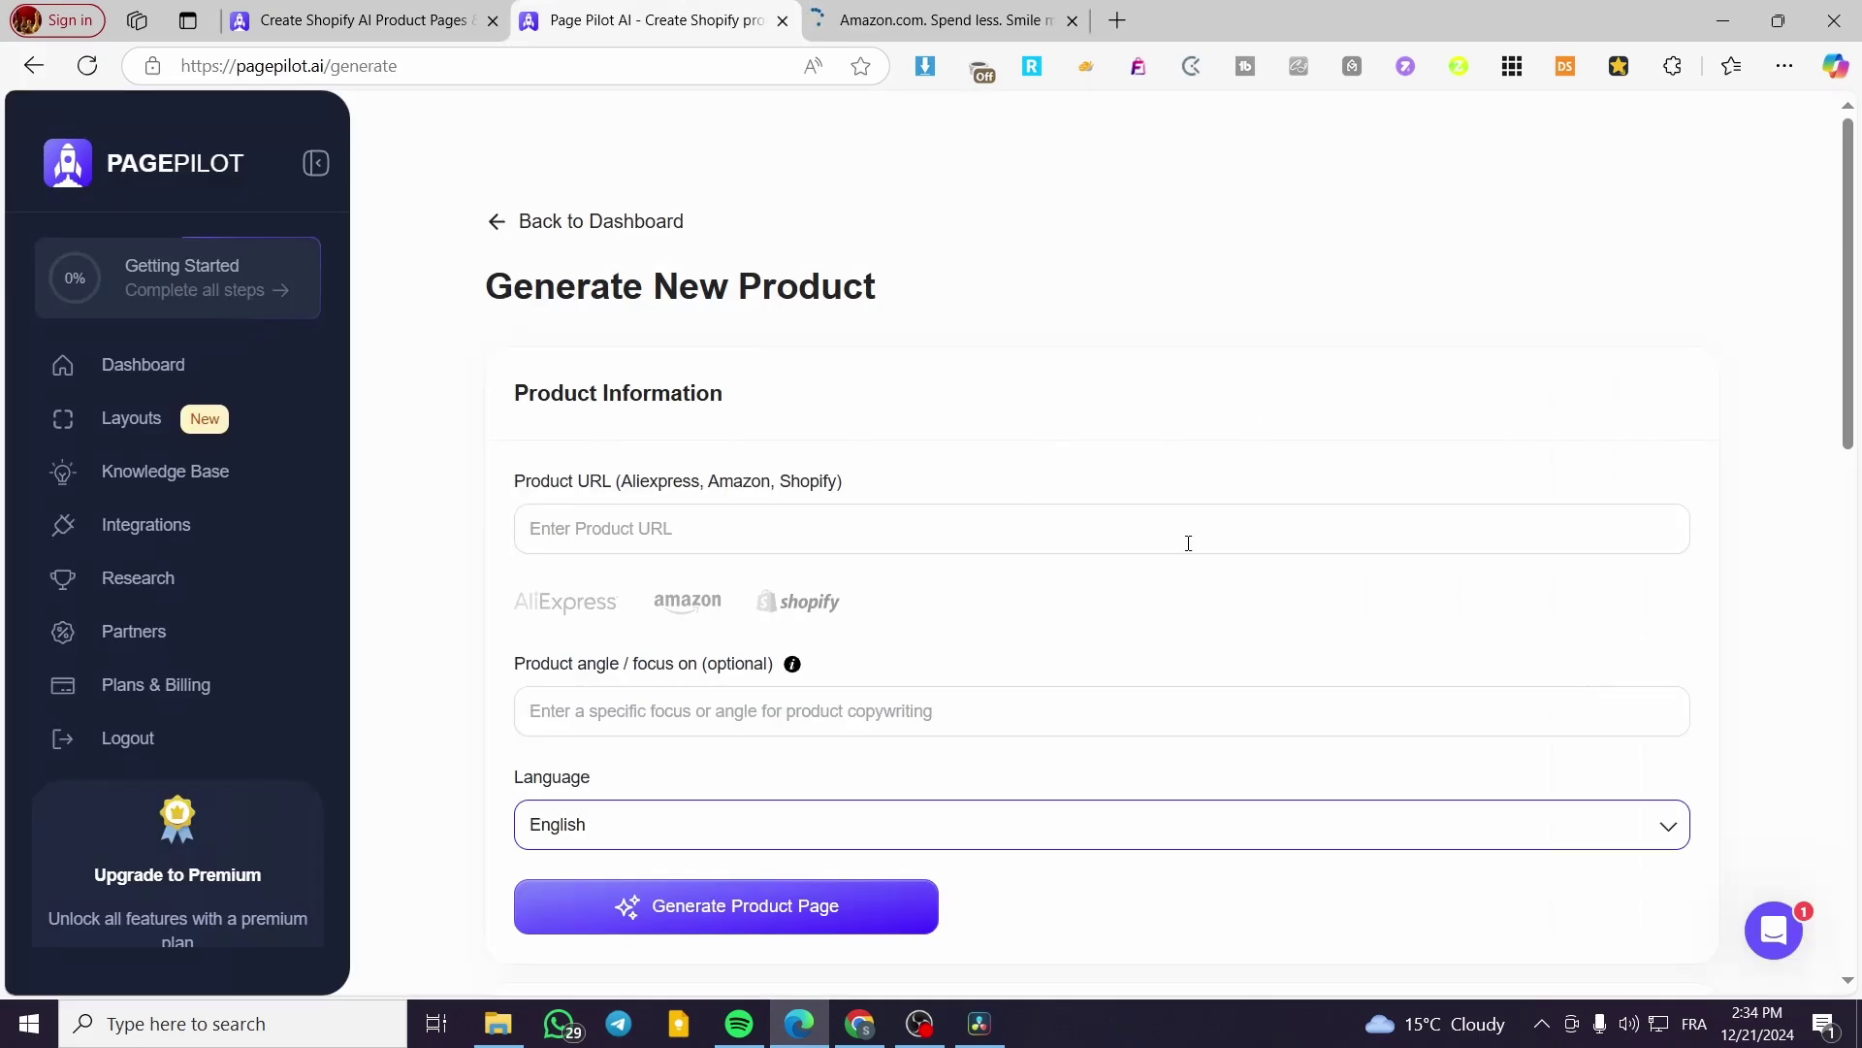
{"action": "left_click", "coordinate": [888, 17]}
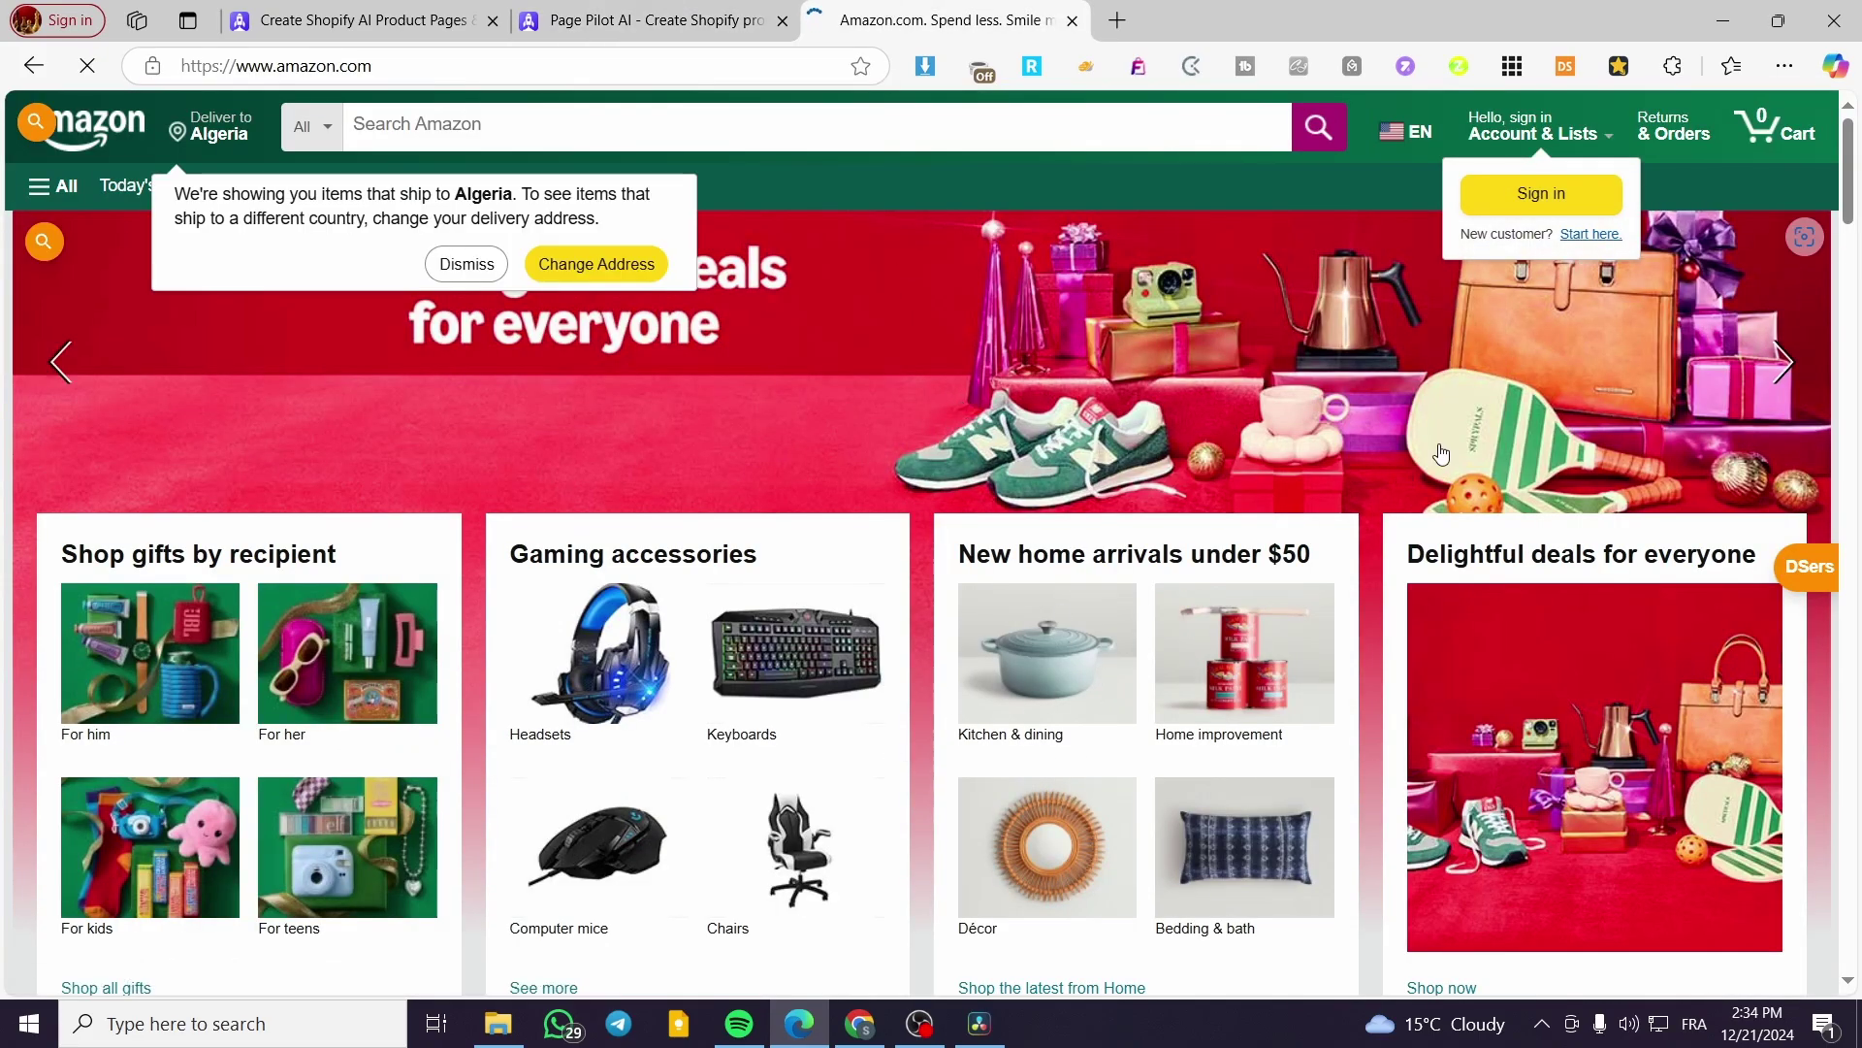
Open the pink HydroJug Traveler bottle from Amazon's Best Sellers in Kitchen & Dining and dismiss the delivery address notice
{"action": "scroll", "coordinate": [1067, 509], "scroll_direction": "down", "scroll_amount": 6}
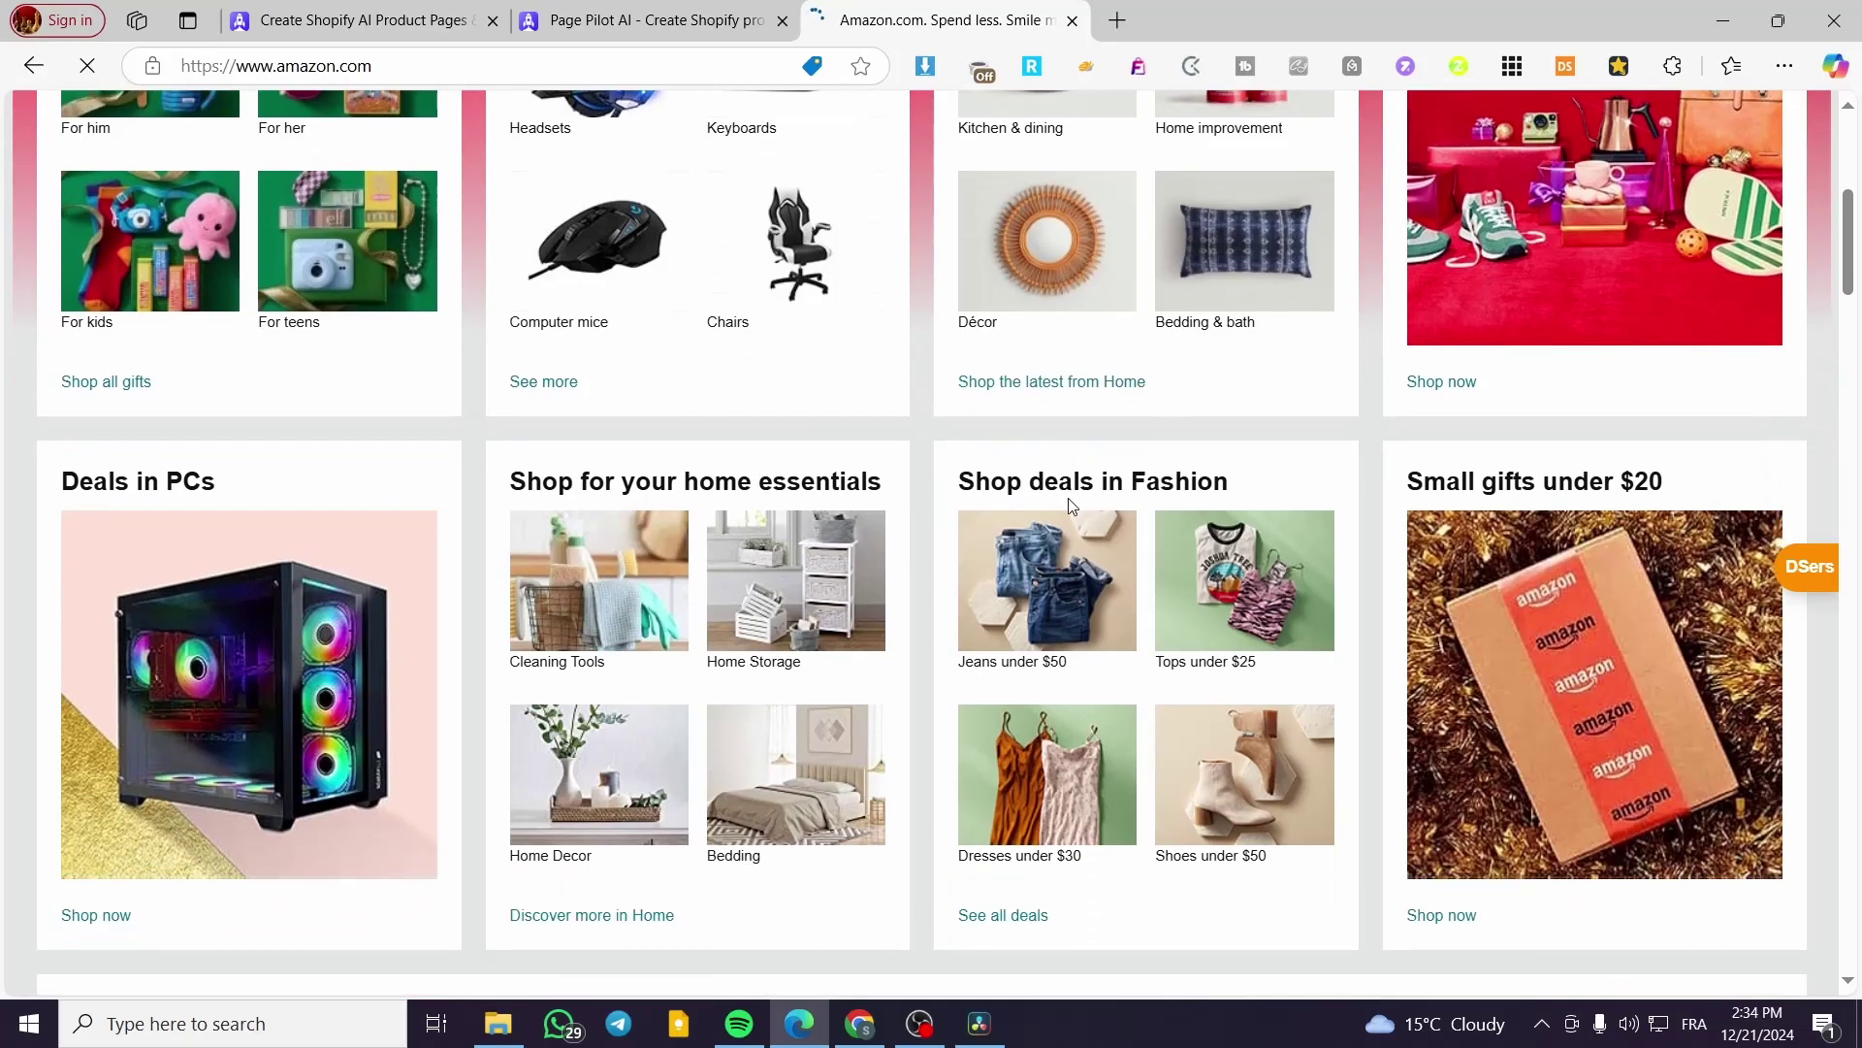
{"action": "scroll", "coordinate": [1060, 503], "scroll_direction": "down", "scroll_amount": 11}
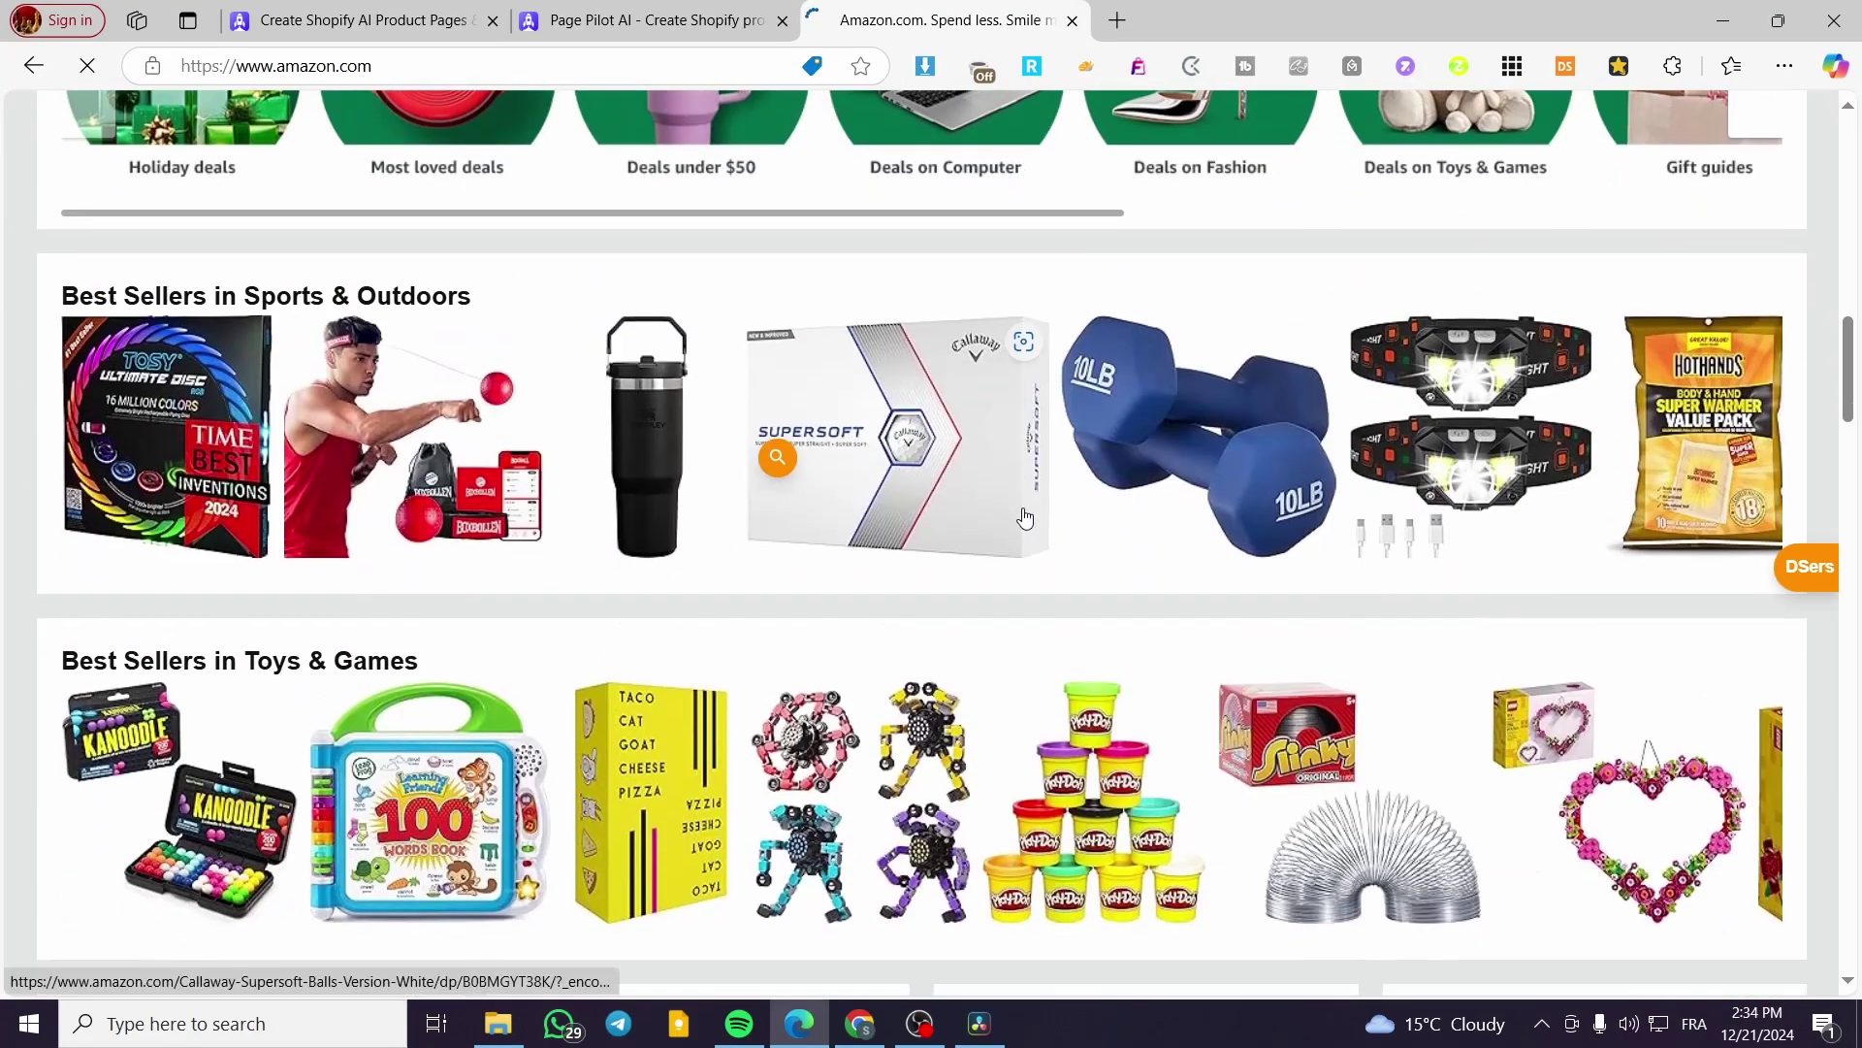
{"action": "scroll", "coordinate": [1092, 565], "scroll_direction": "down", "scroll_amount": 4}
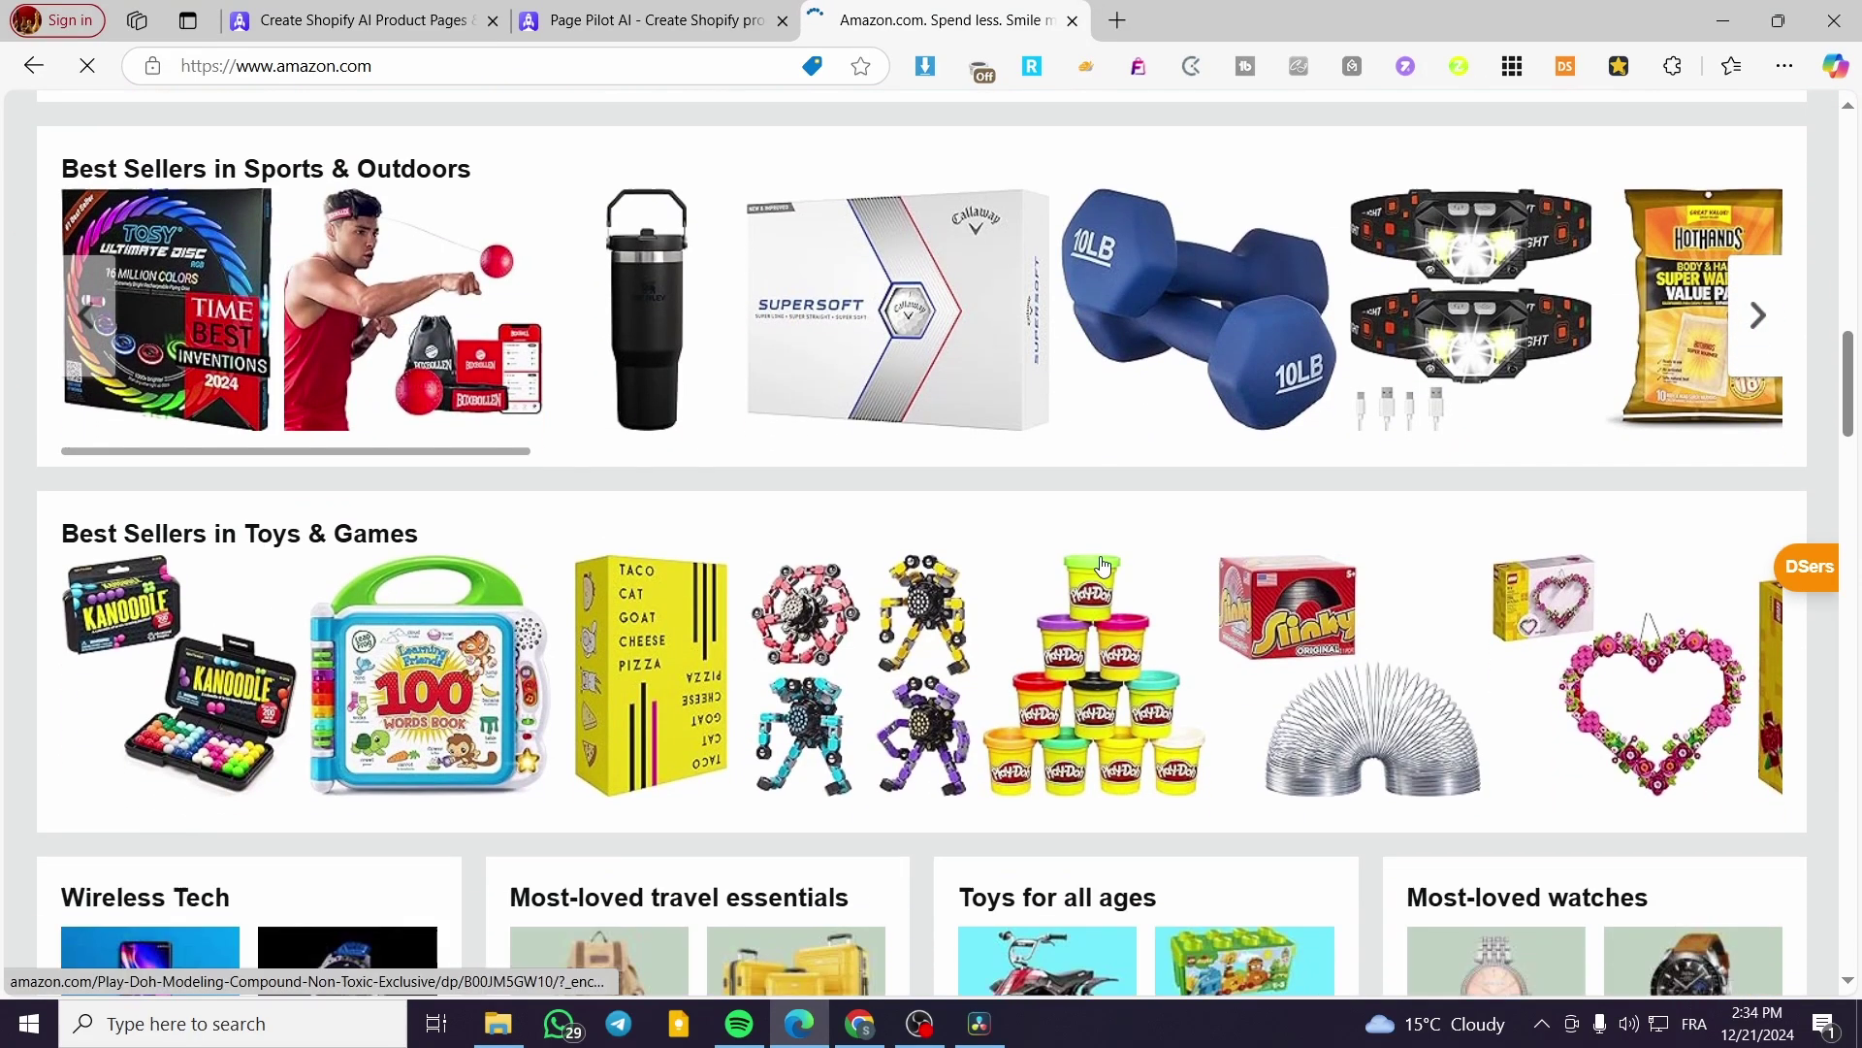
{"action": "scroll", "coordinate": [1081, 570], "scroll_direction": "down", "scroll_amount": 9}
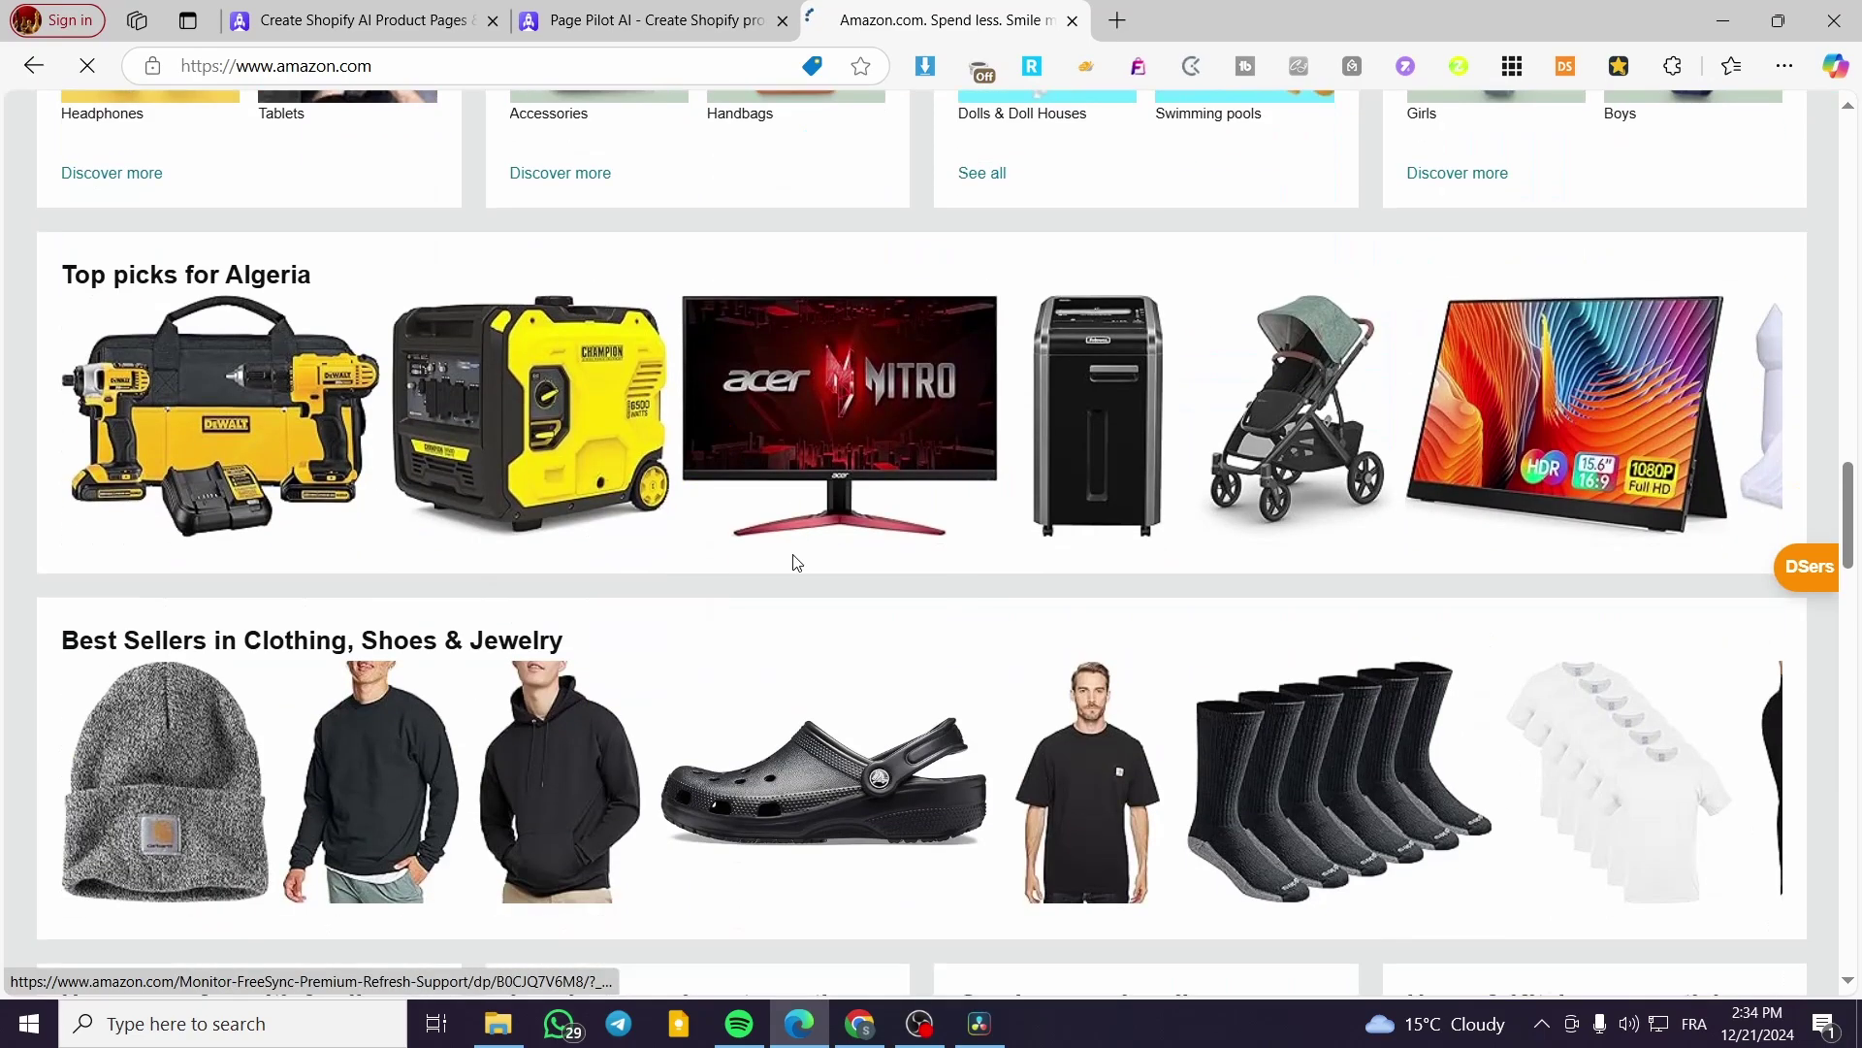
{"action": "scroll", "coordinate": [939, 595], "scroll_direction": "down", "scroll_amount": 9}
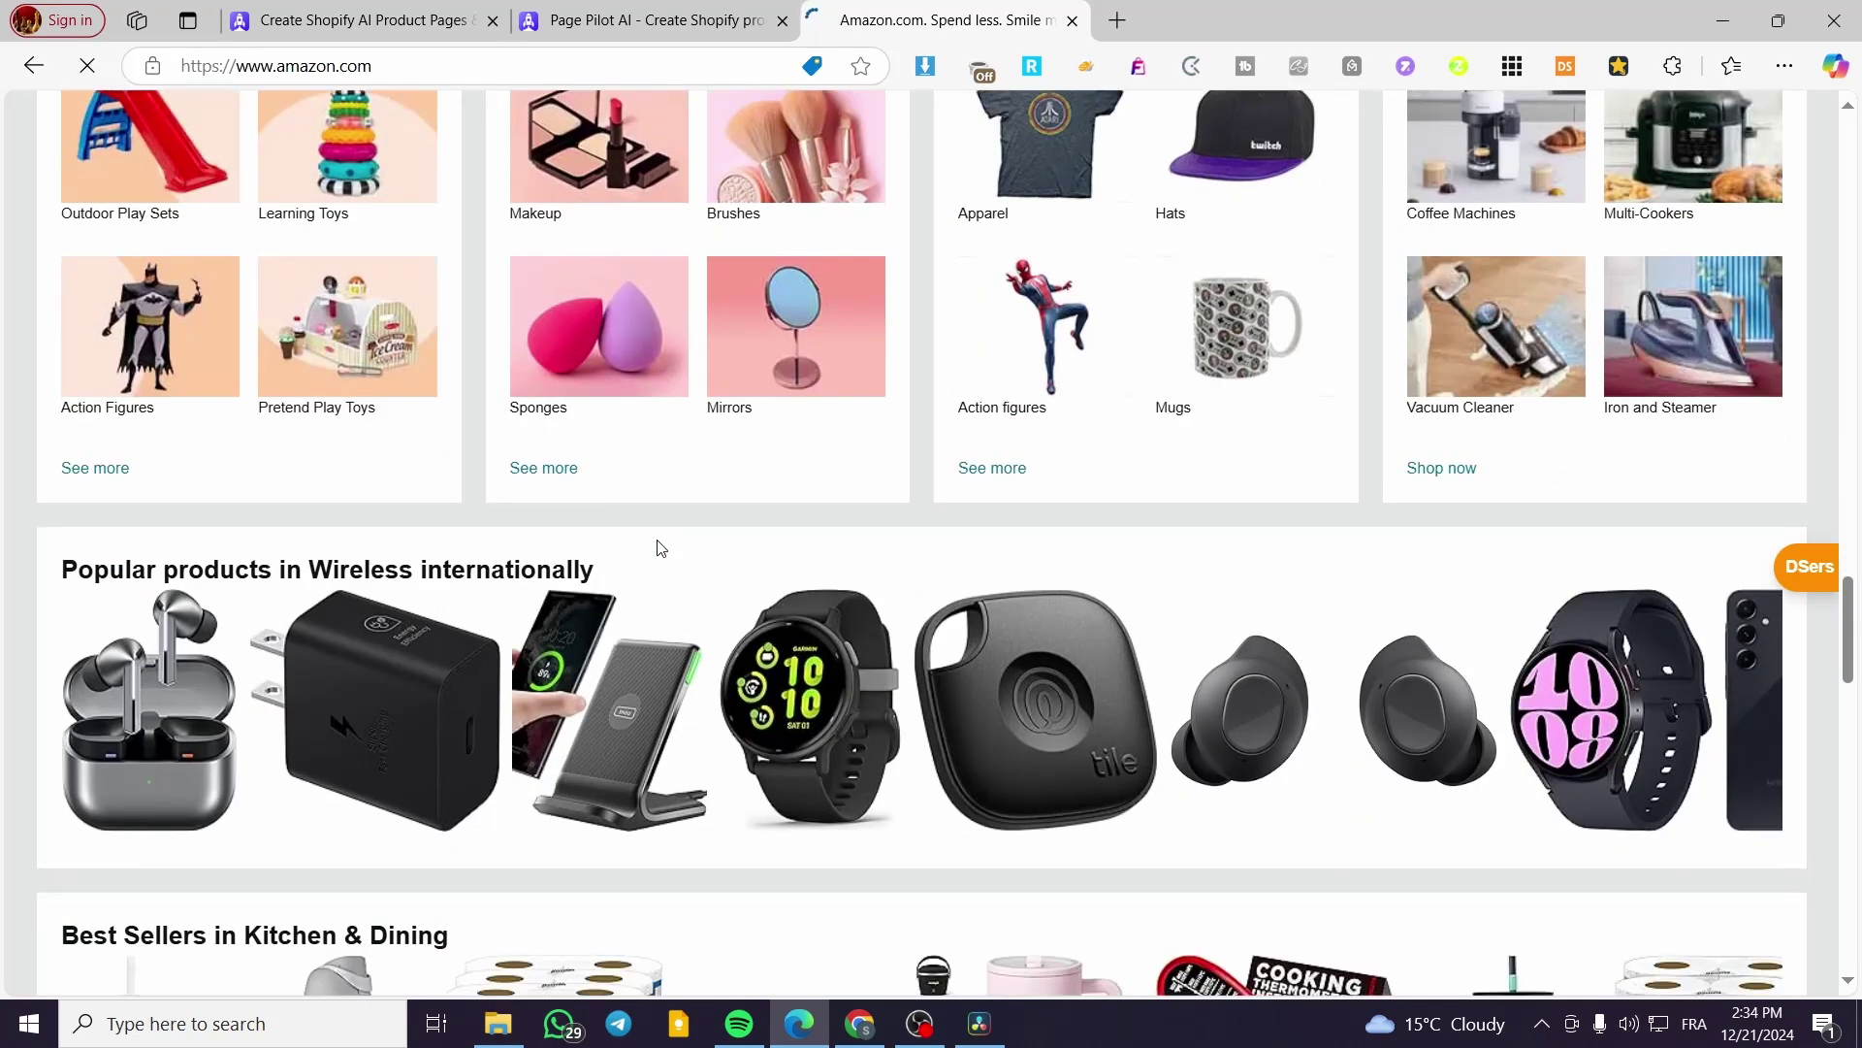
{"action": "scroll", "coordinate": [658, 548], "scroll_direction": "down", "scroll_amount": 5}
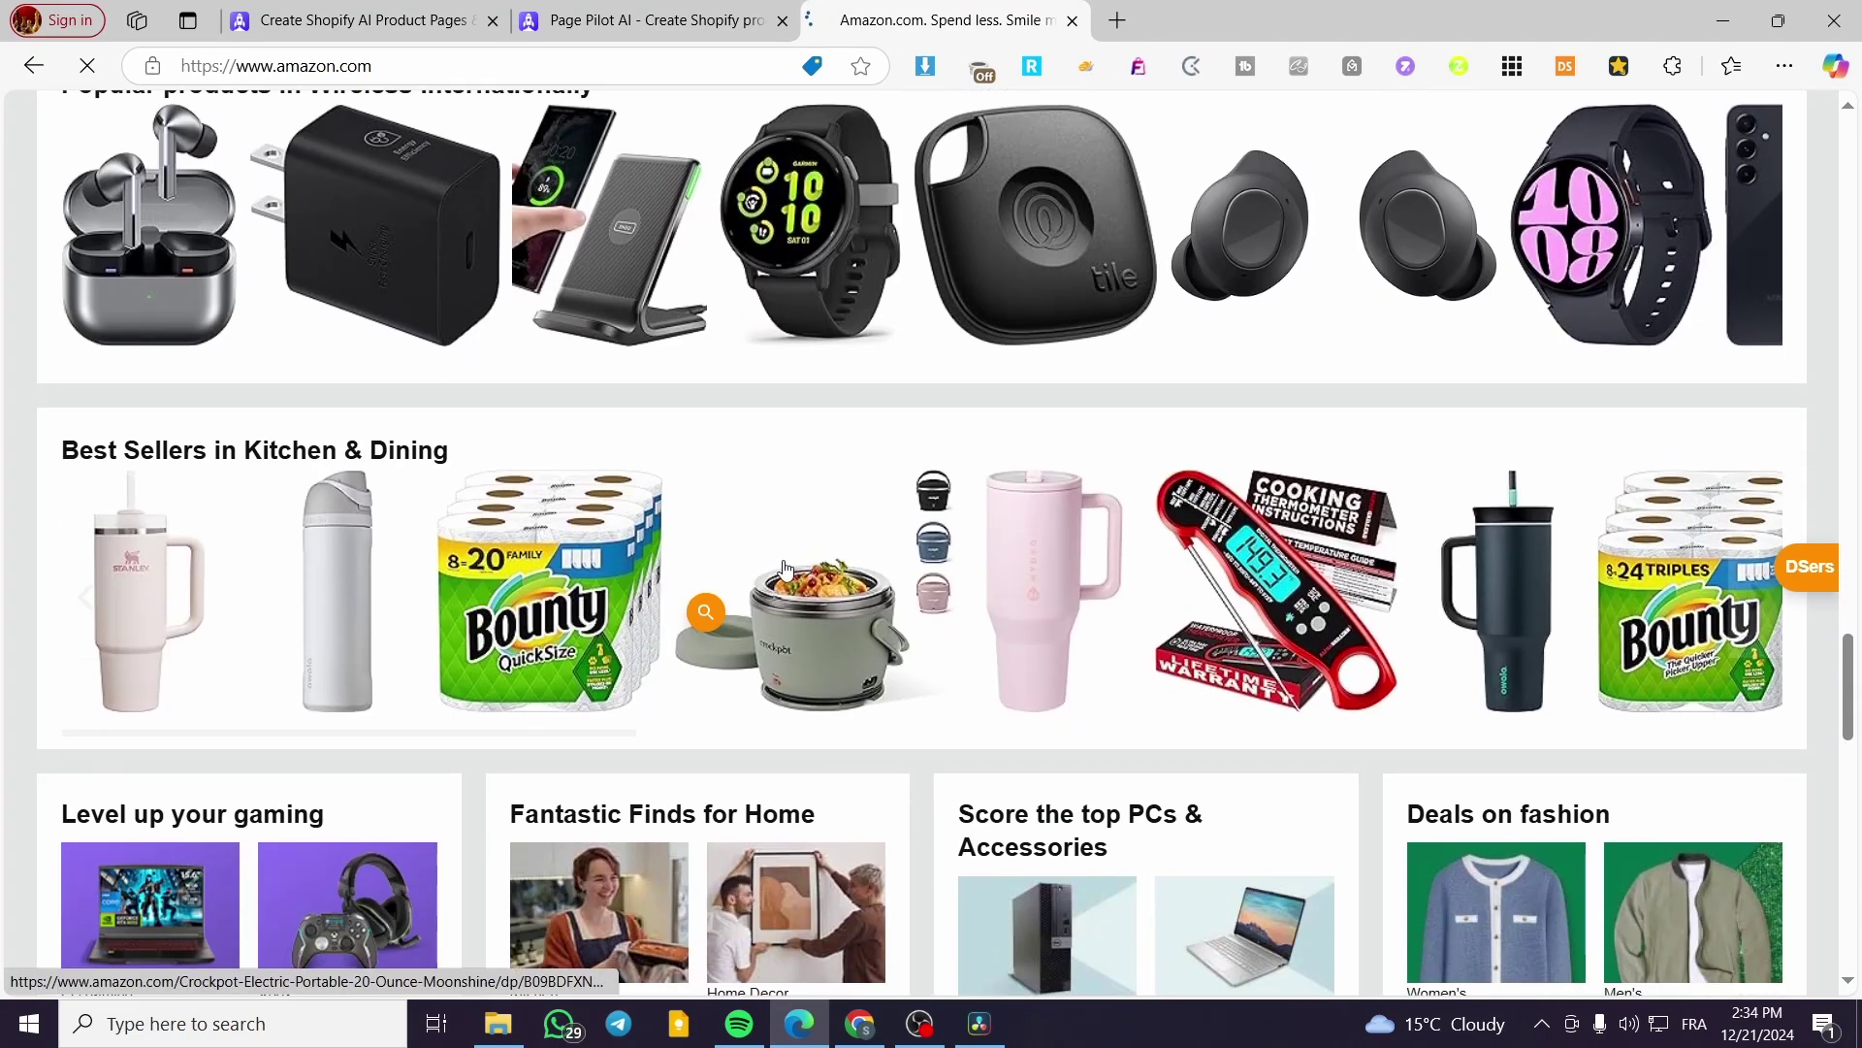
{"action": "left_click", "coordinate": [1041, 558]}
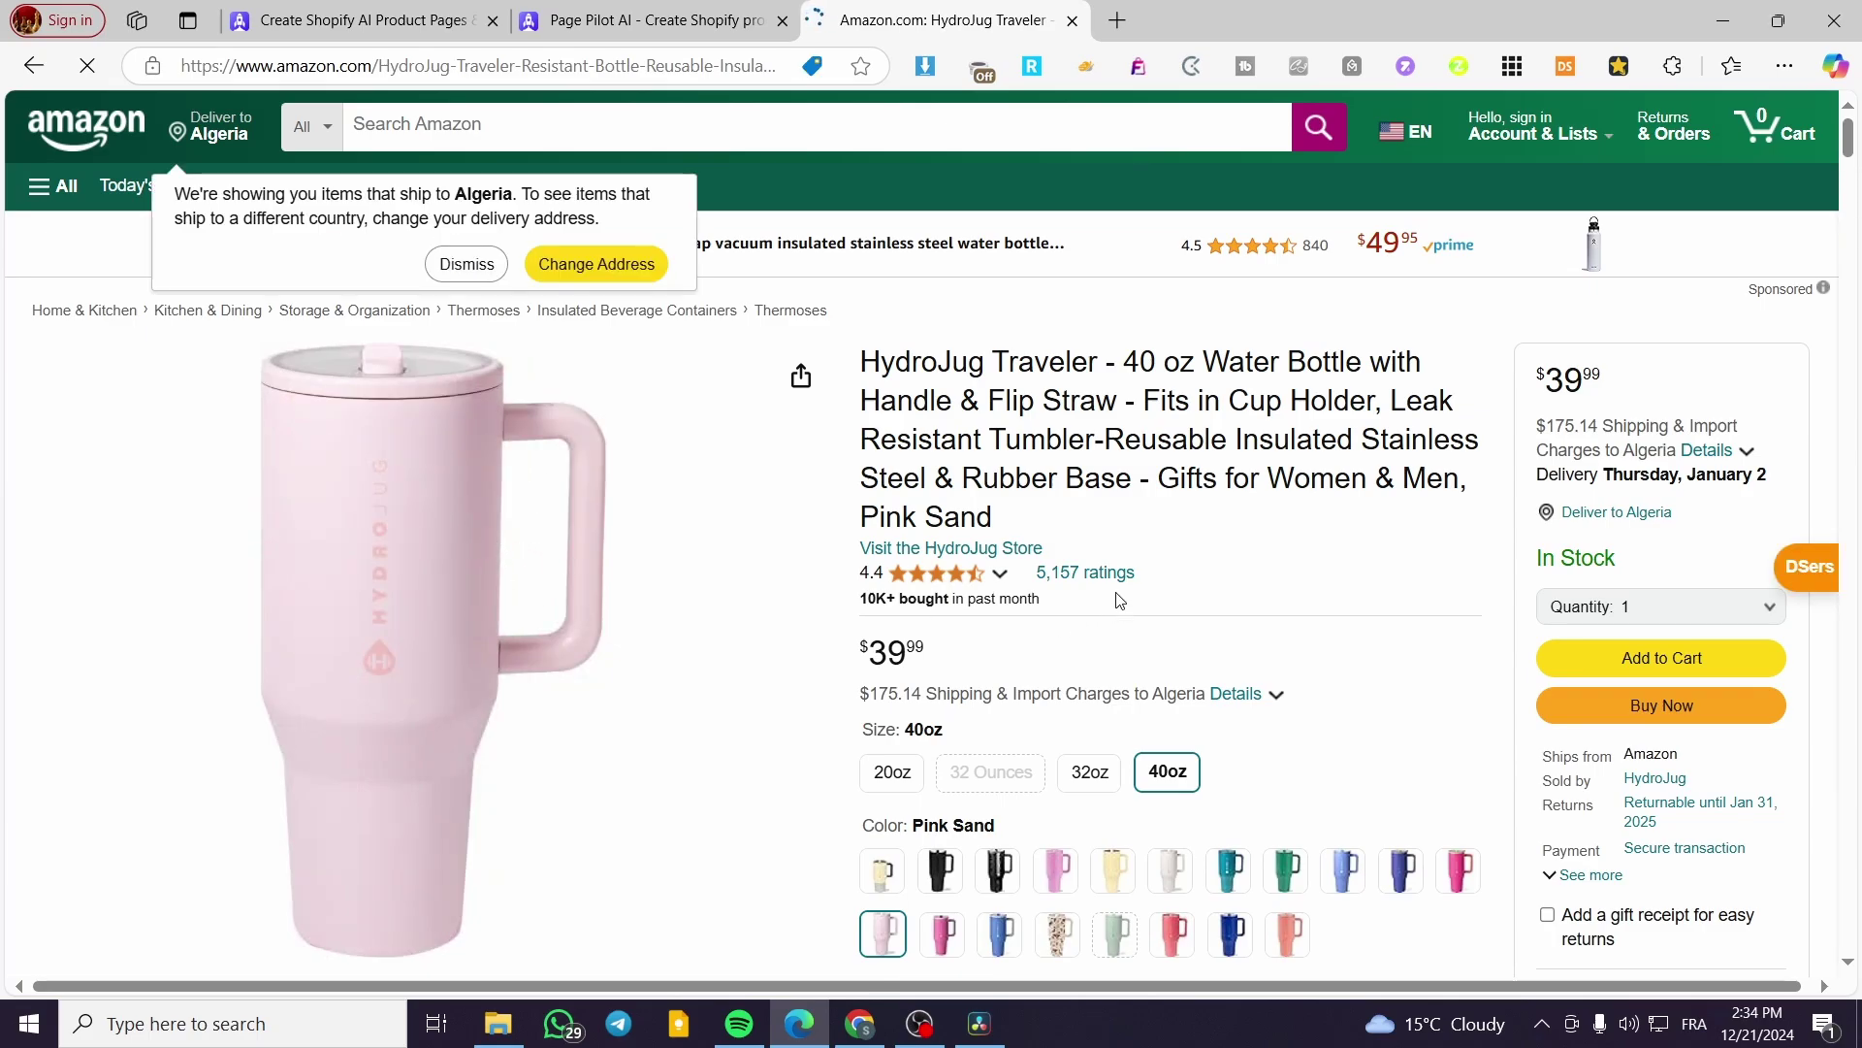
{"action": "left_click", "coordinate": [469, 272]}
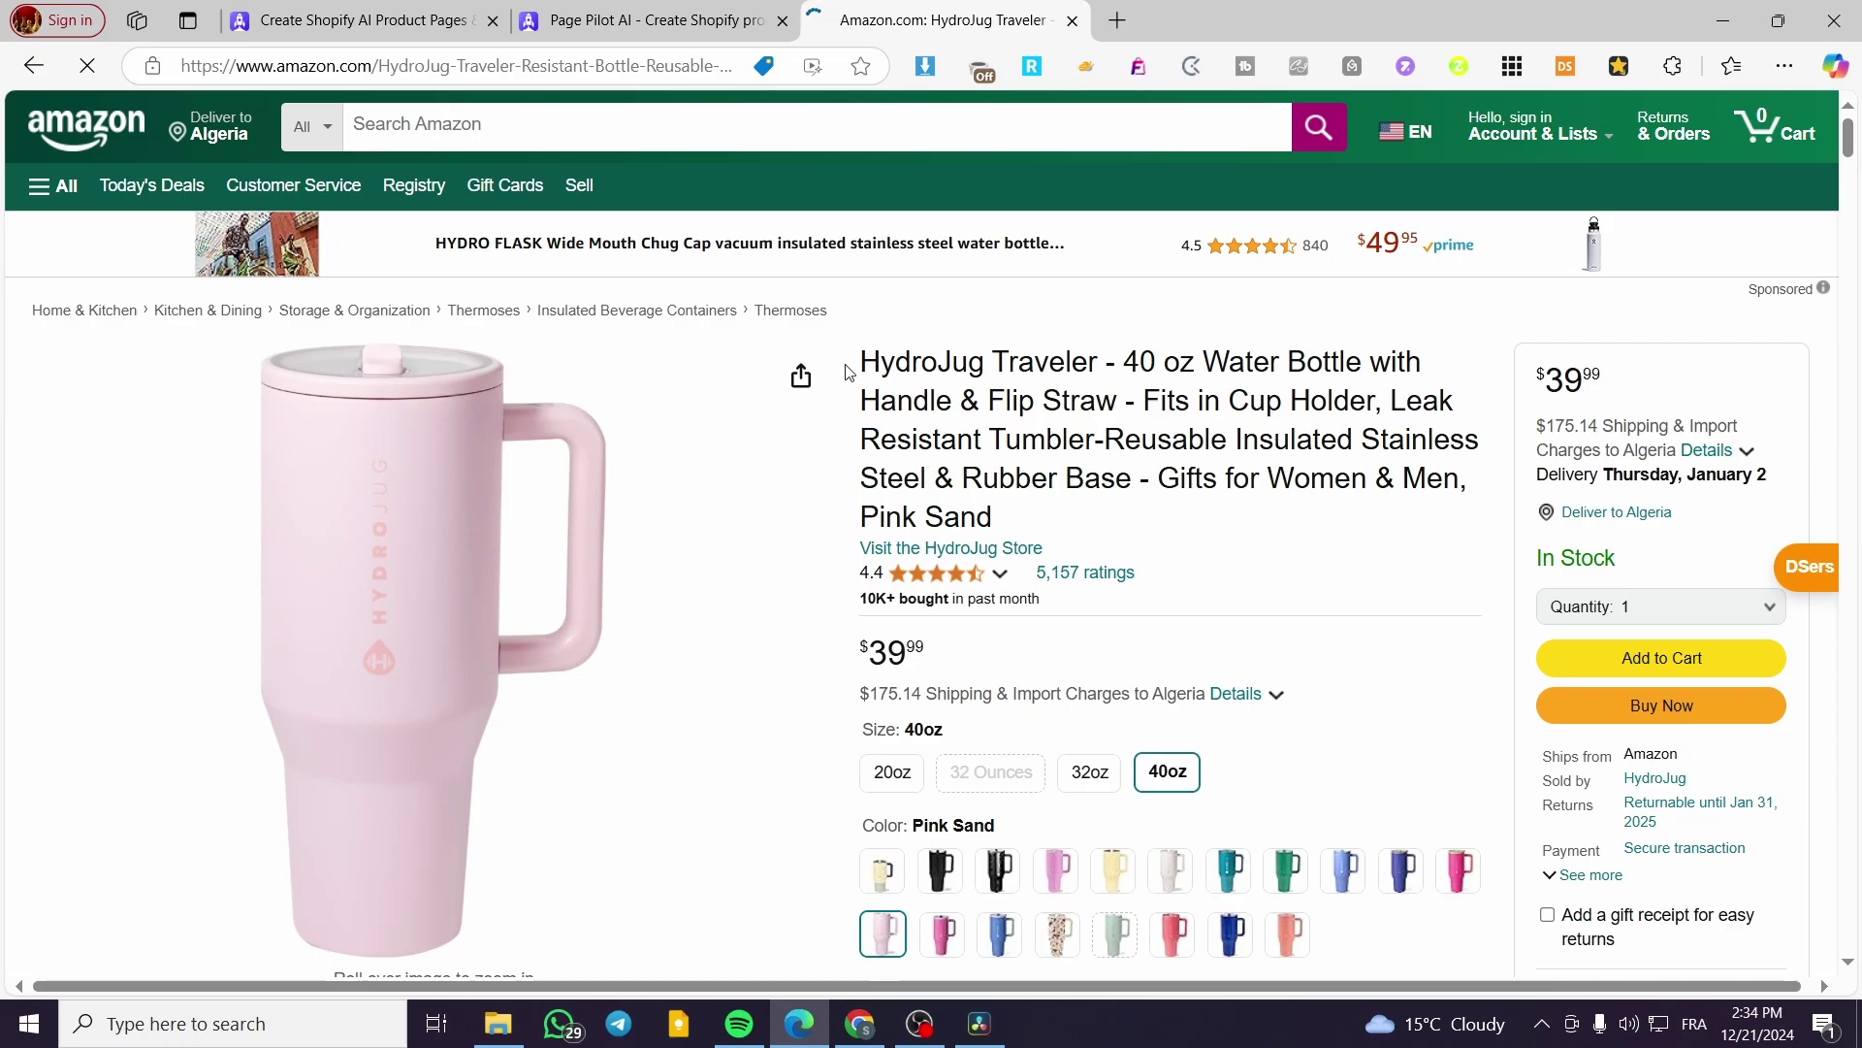
Copy the HydroJug Traveler page's Amazon link into the Product URL of PagePilot's Generate New Product form
{"action": "left_click", "coordinate": [598, 54]}
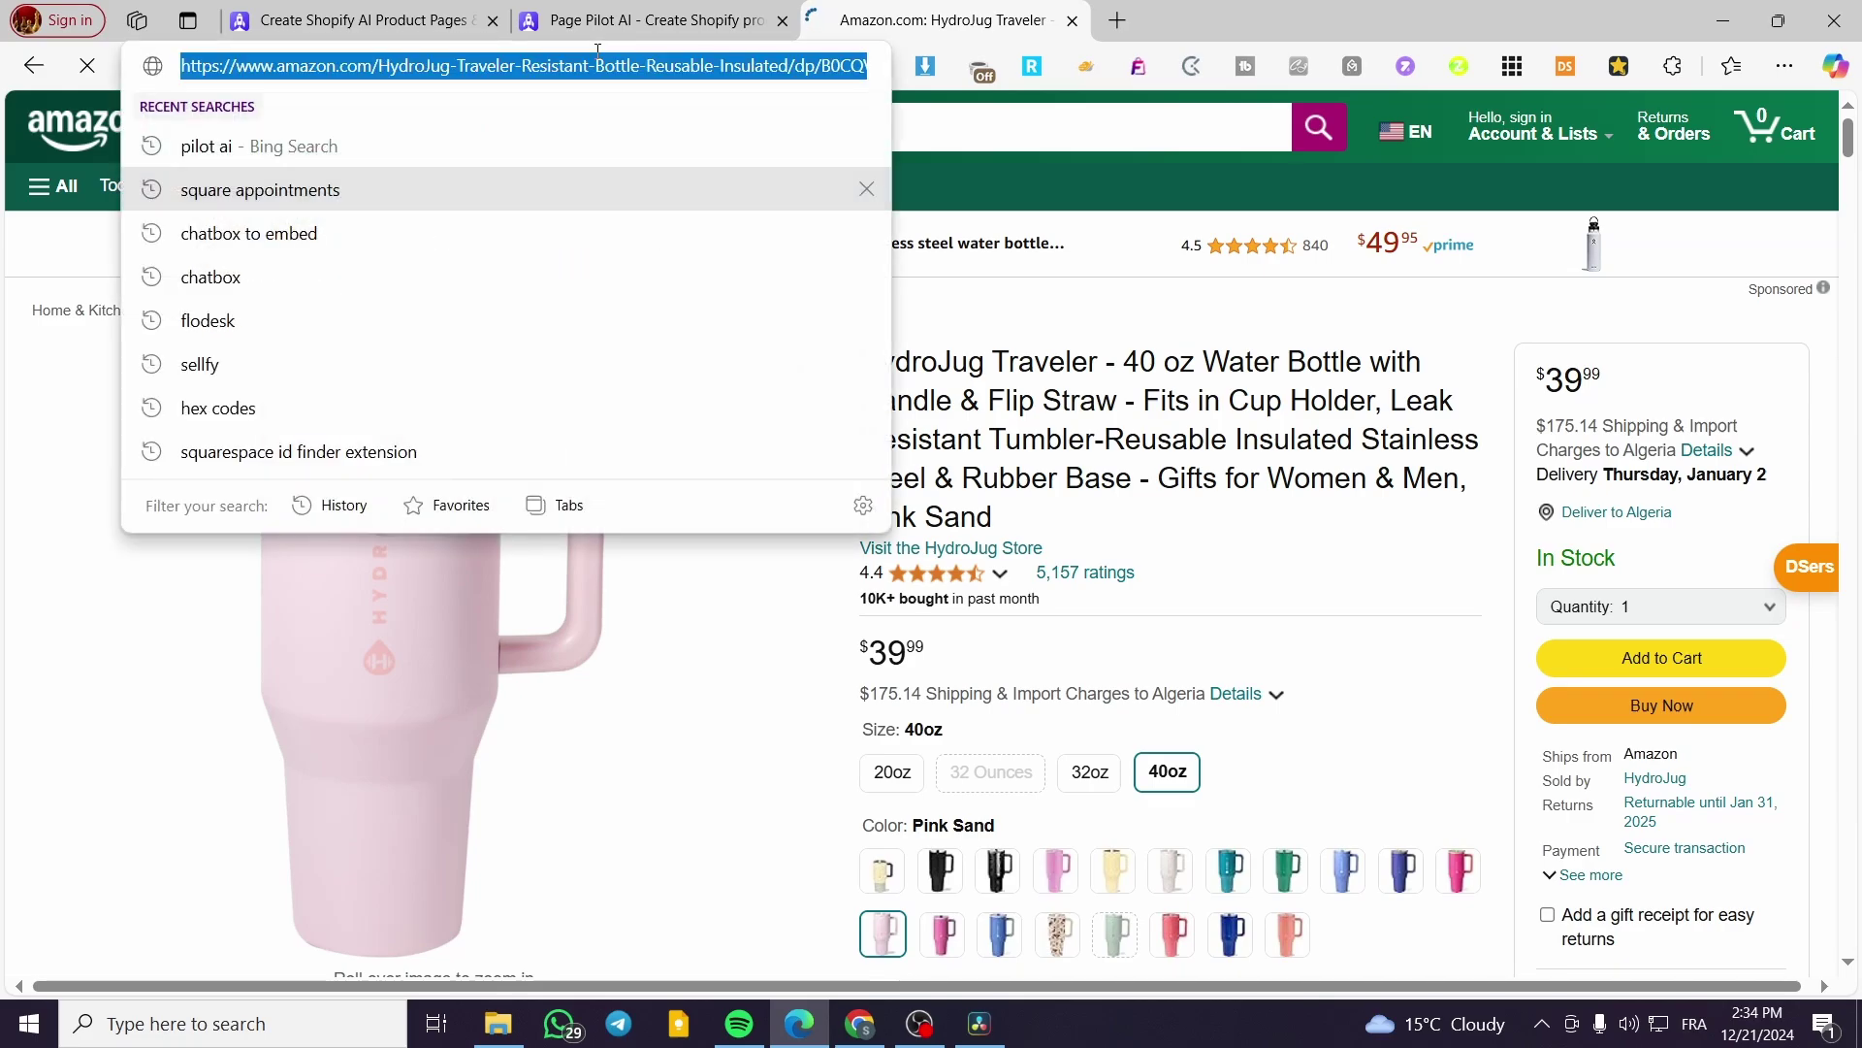
{"action": "left_click", "coordinate": [1085, 318]}
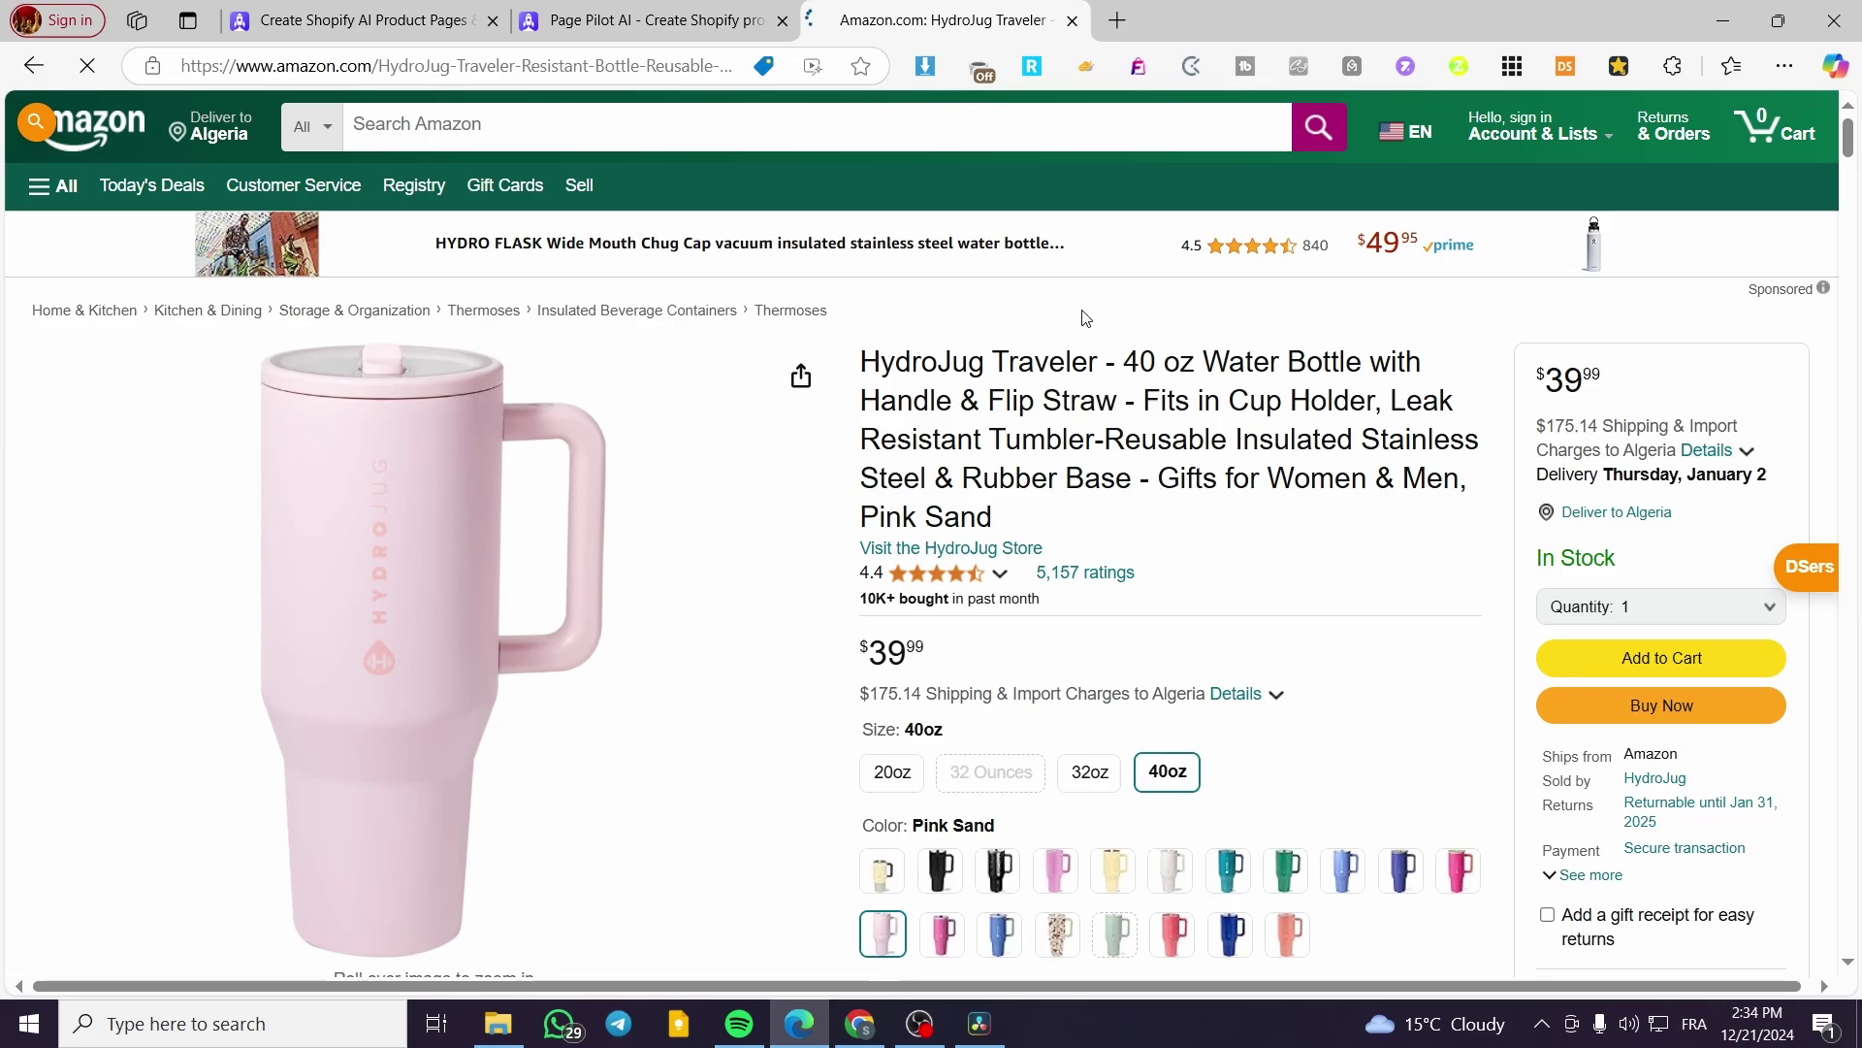
{"action": "left_click", "coordinate": [629, 66]}
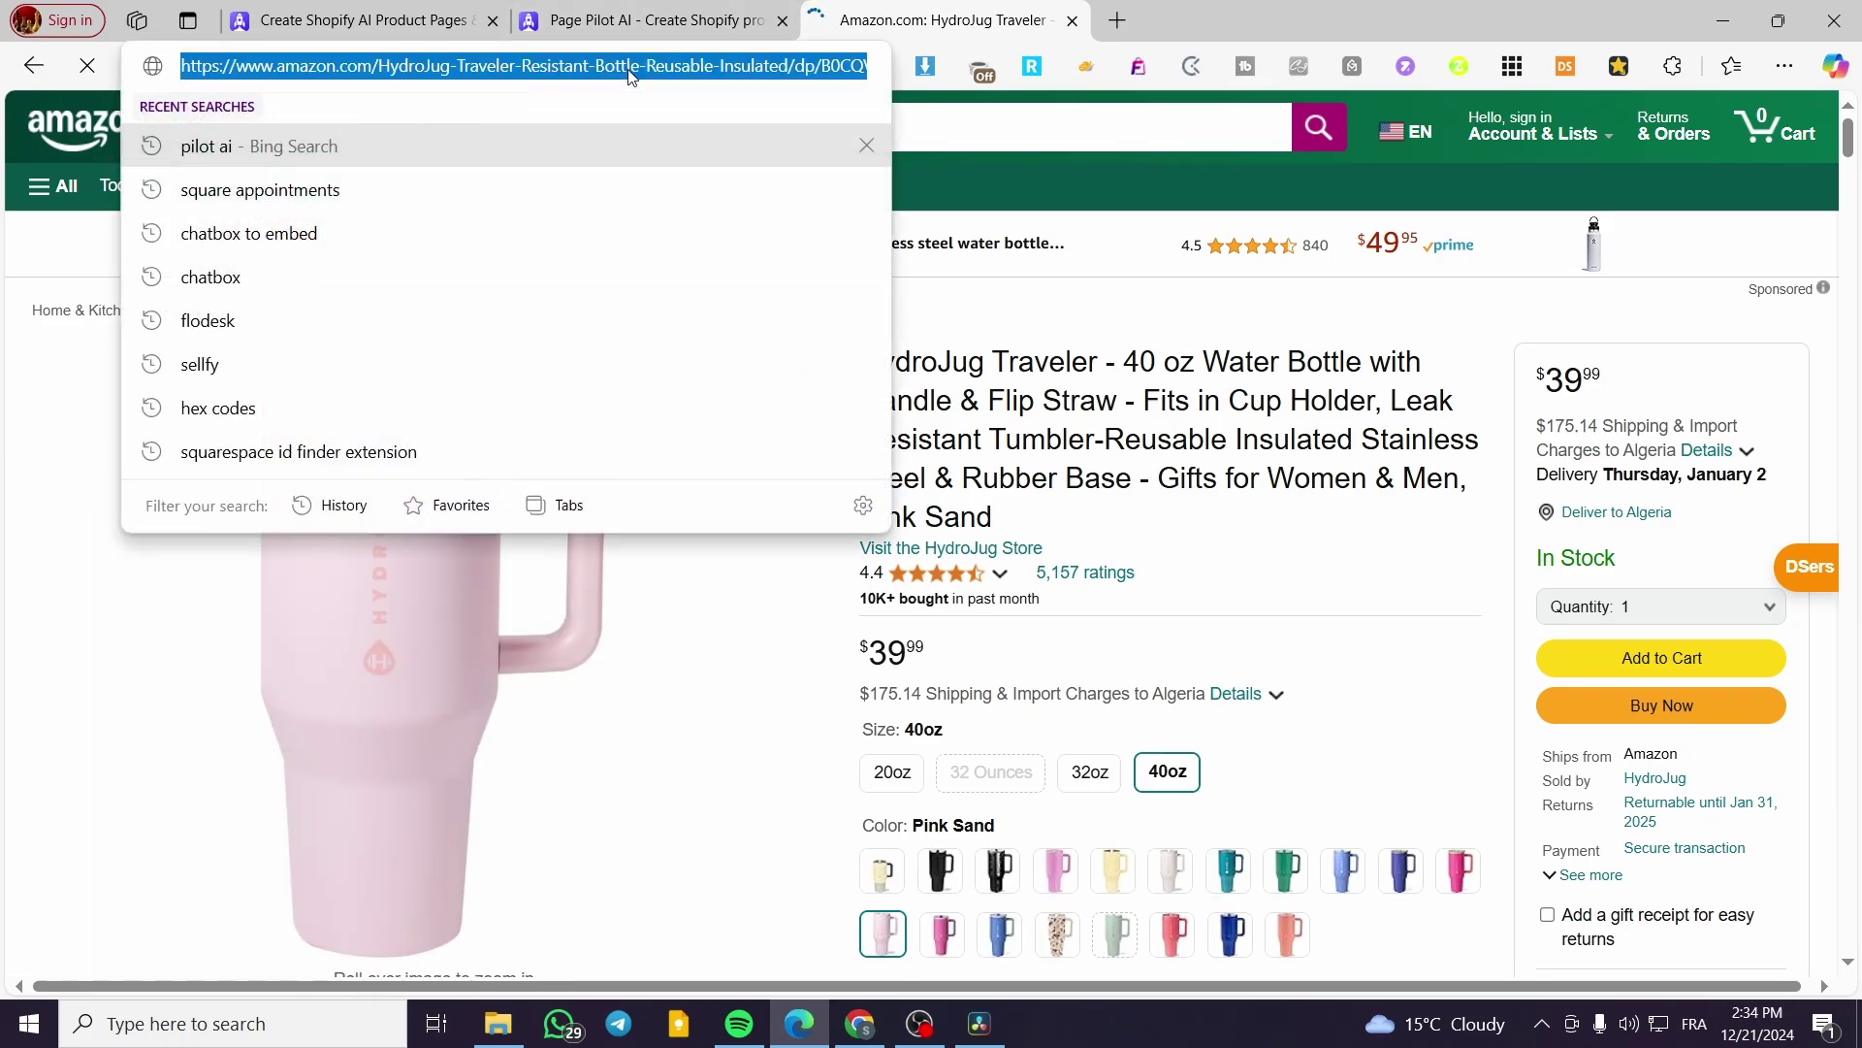
{"action": "left_click", "coordinate": [1089, 307]}
{"action": "left_click", "coordinate": [674, 22]}
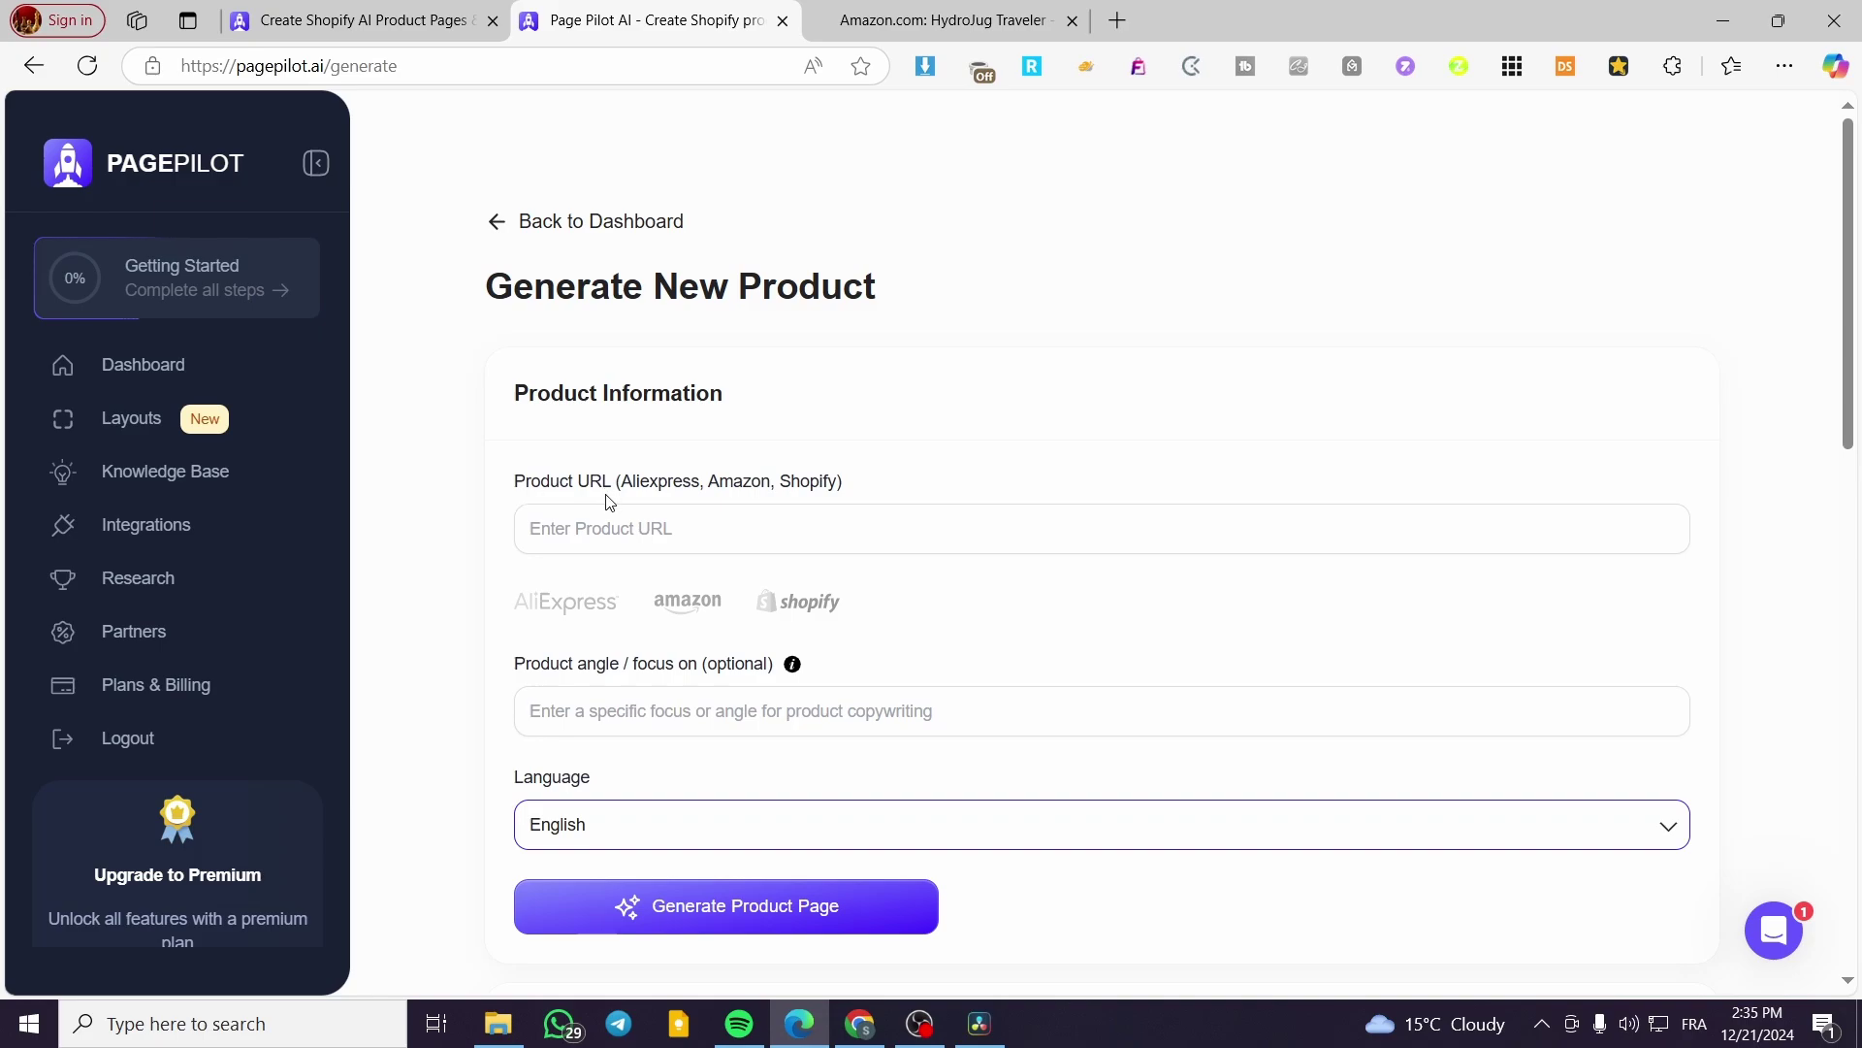
{"action": "left_click", "coordinate": [620, 531]}
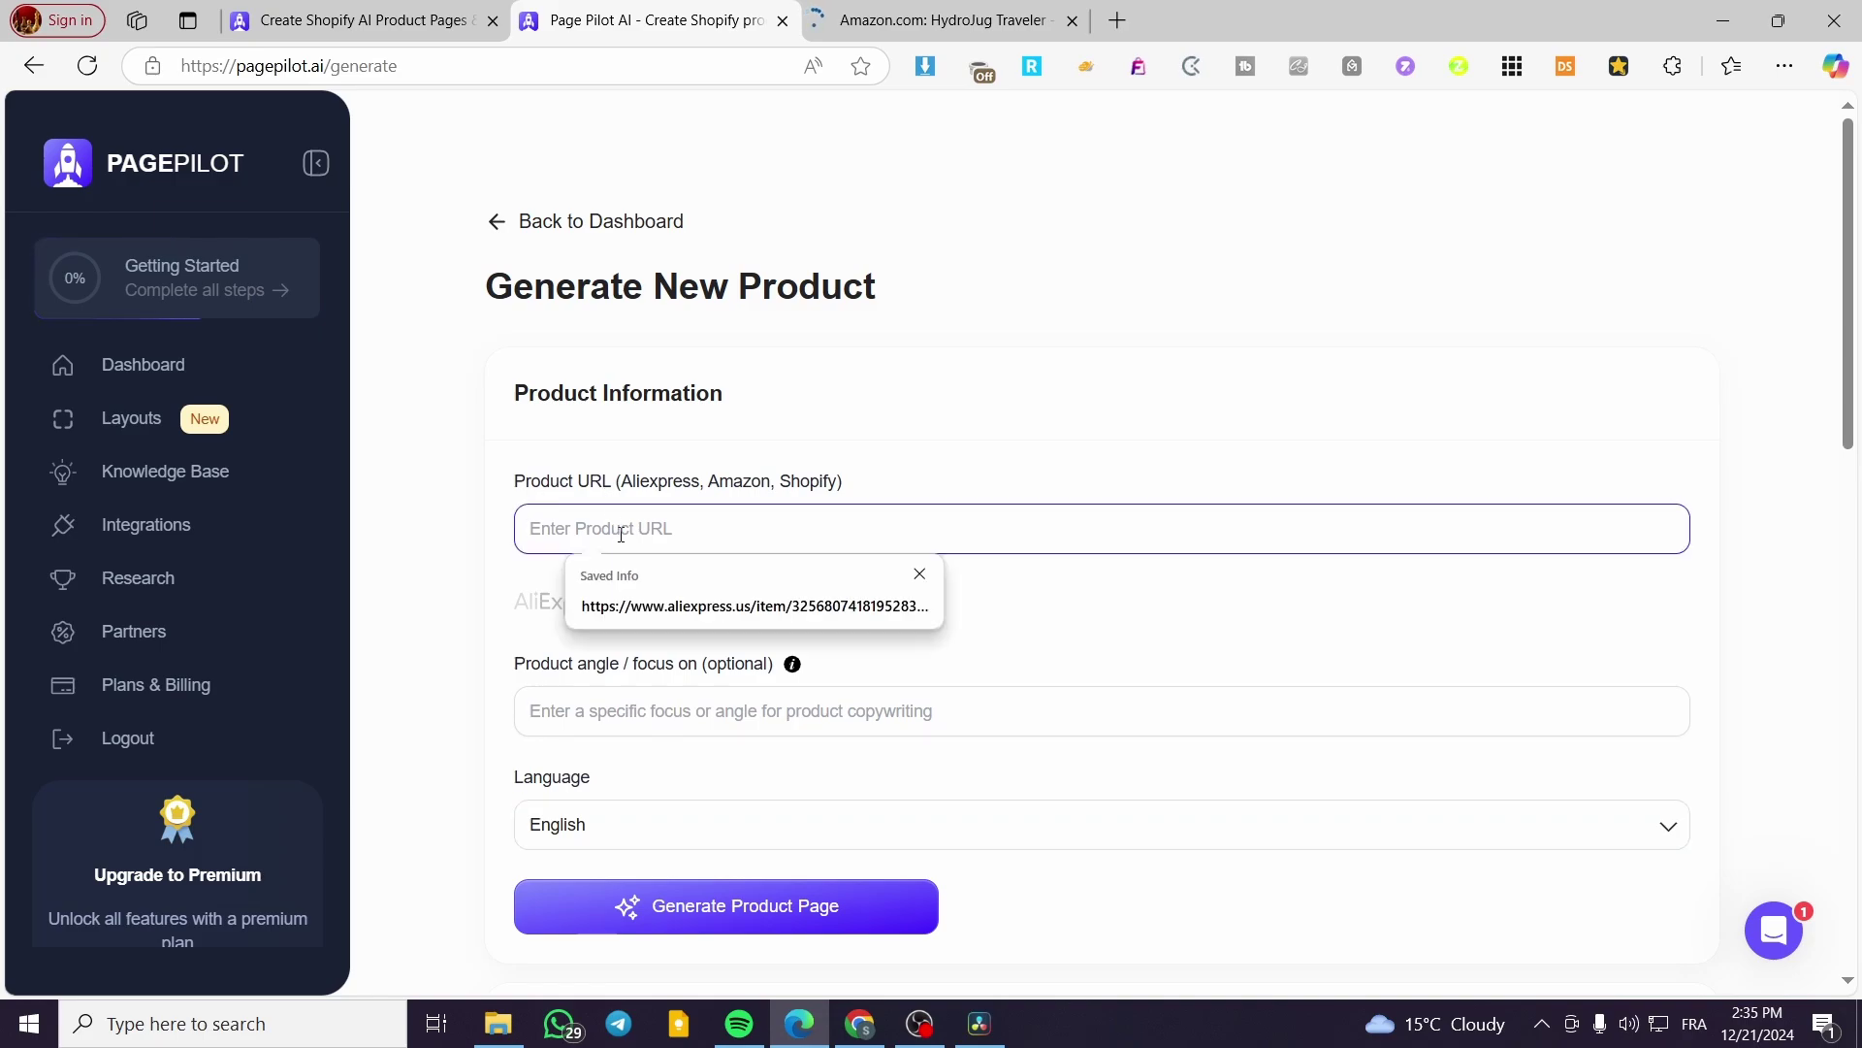
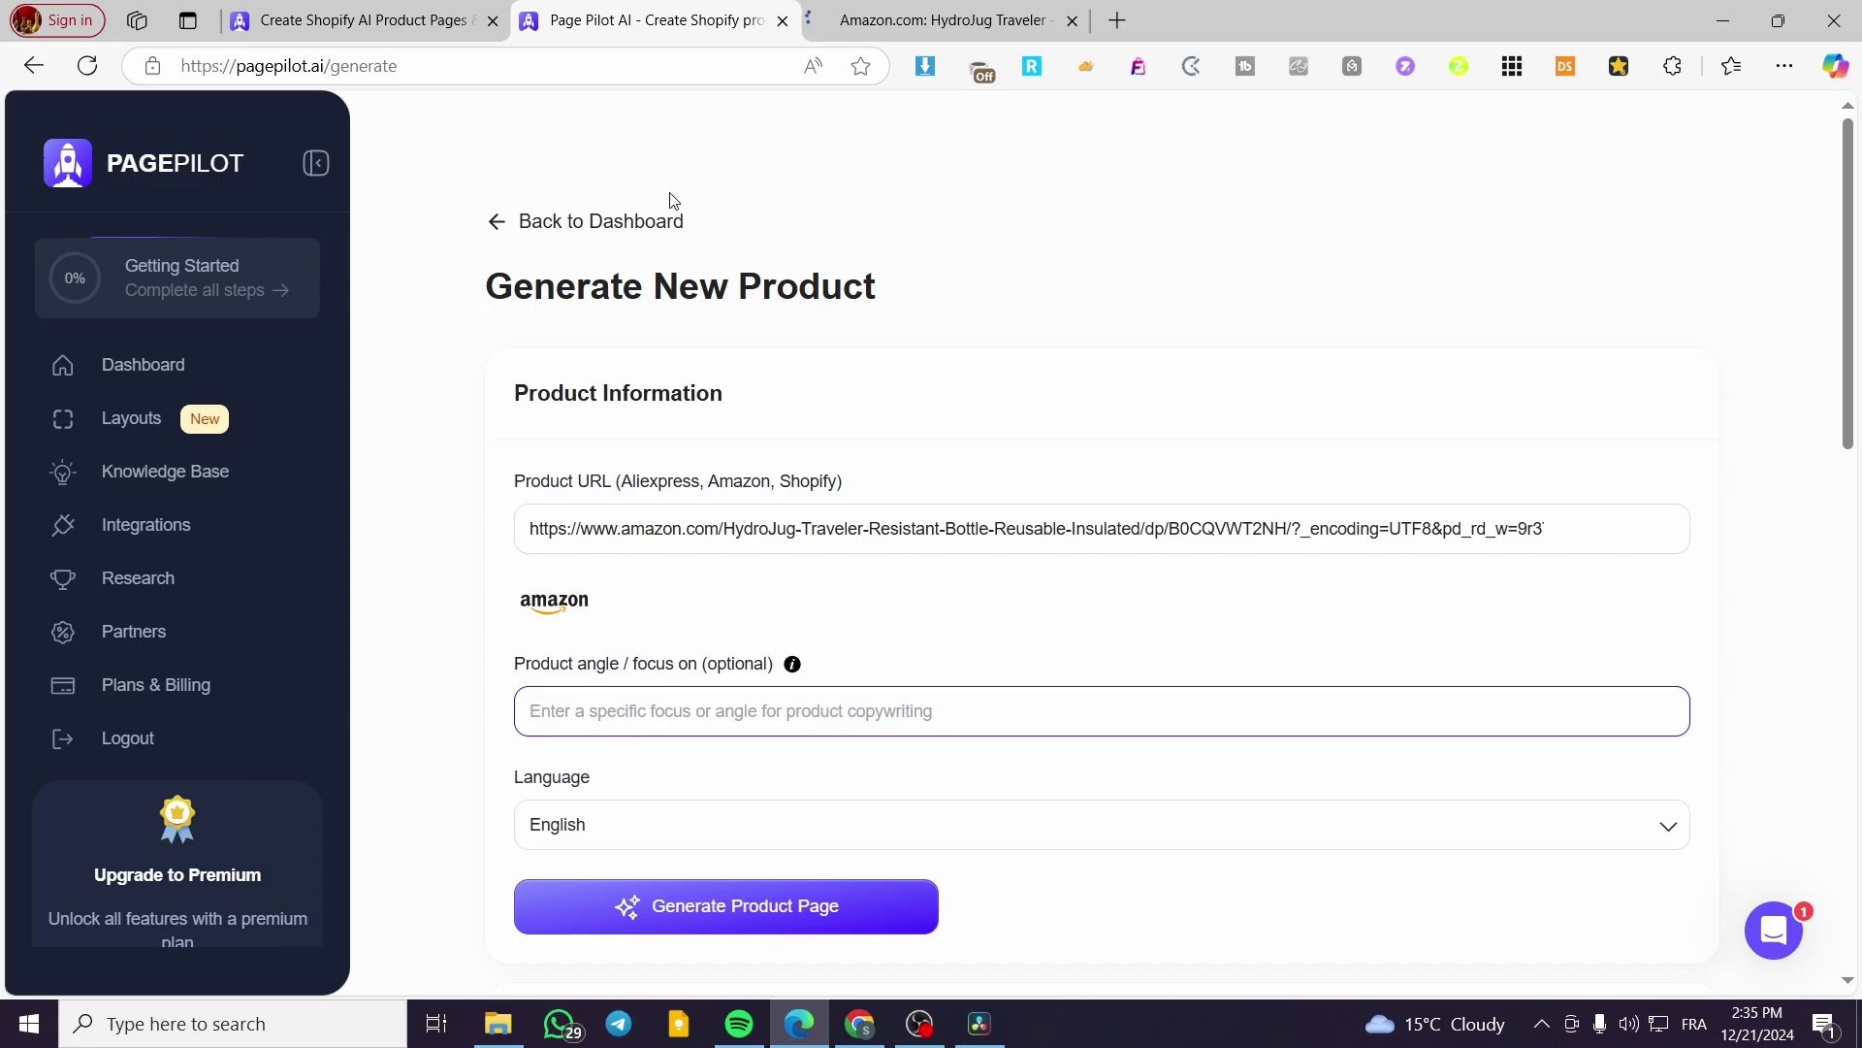
{"action": "key", "text": "ctrl+Tab"}
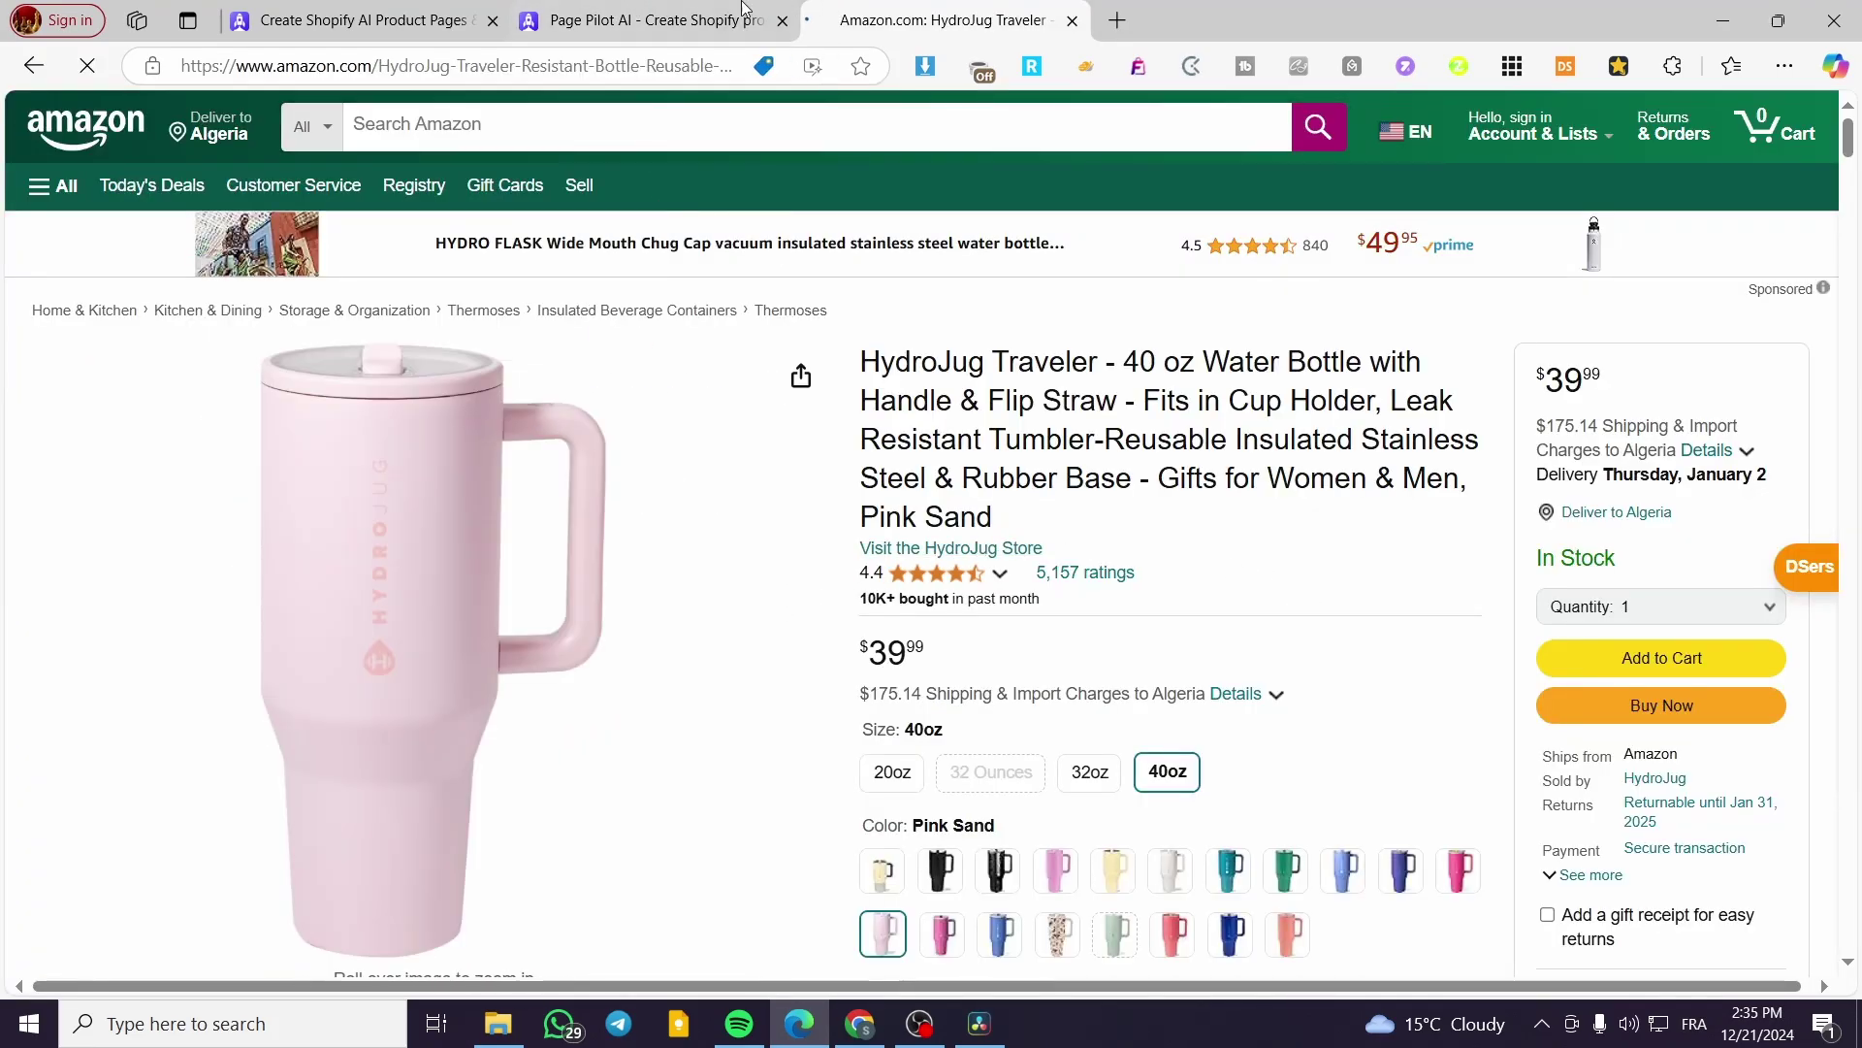
{"action": "left_click", "coordinate": [709, 13]}
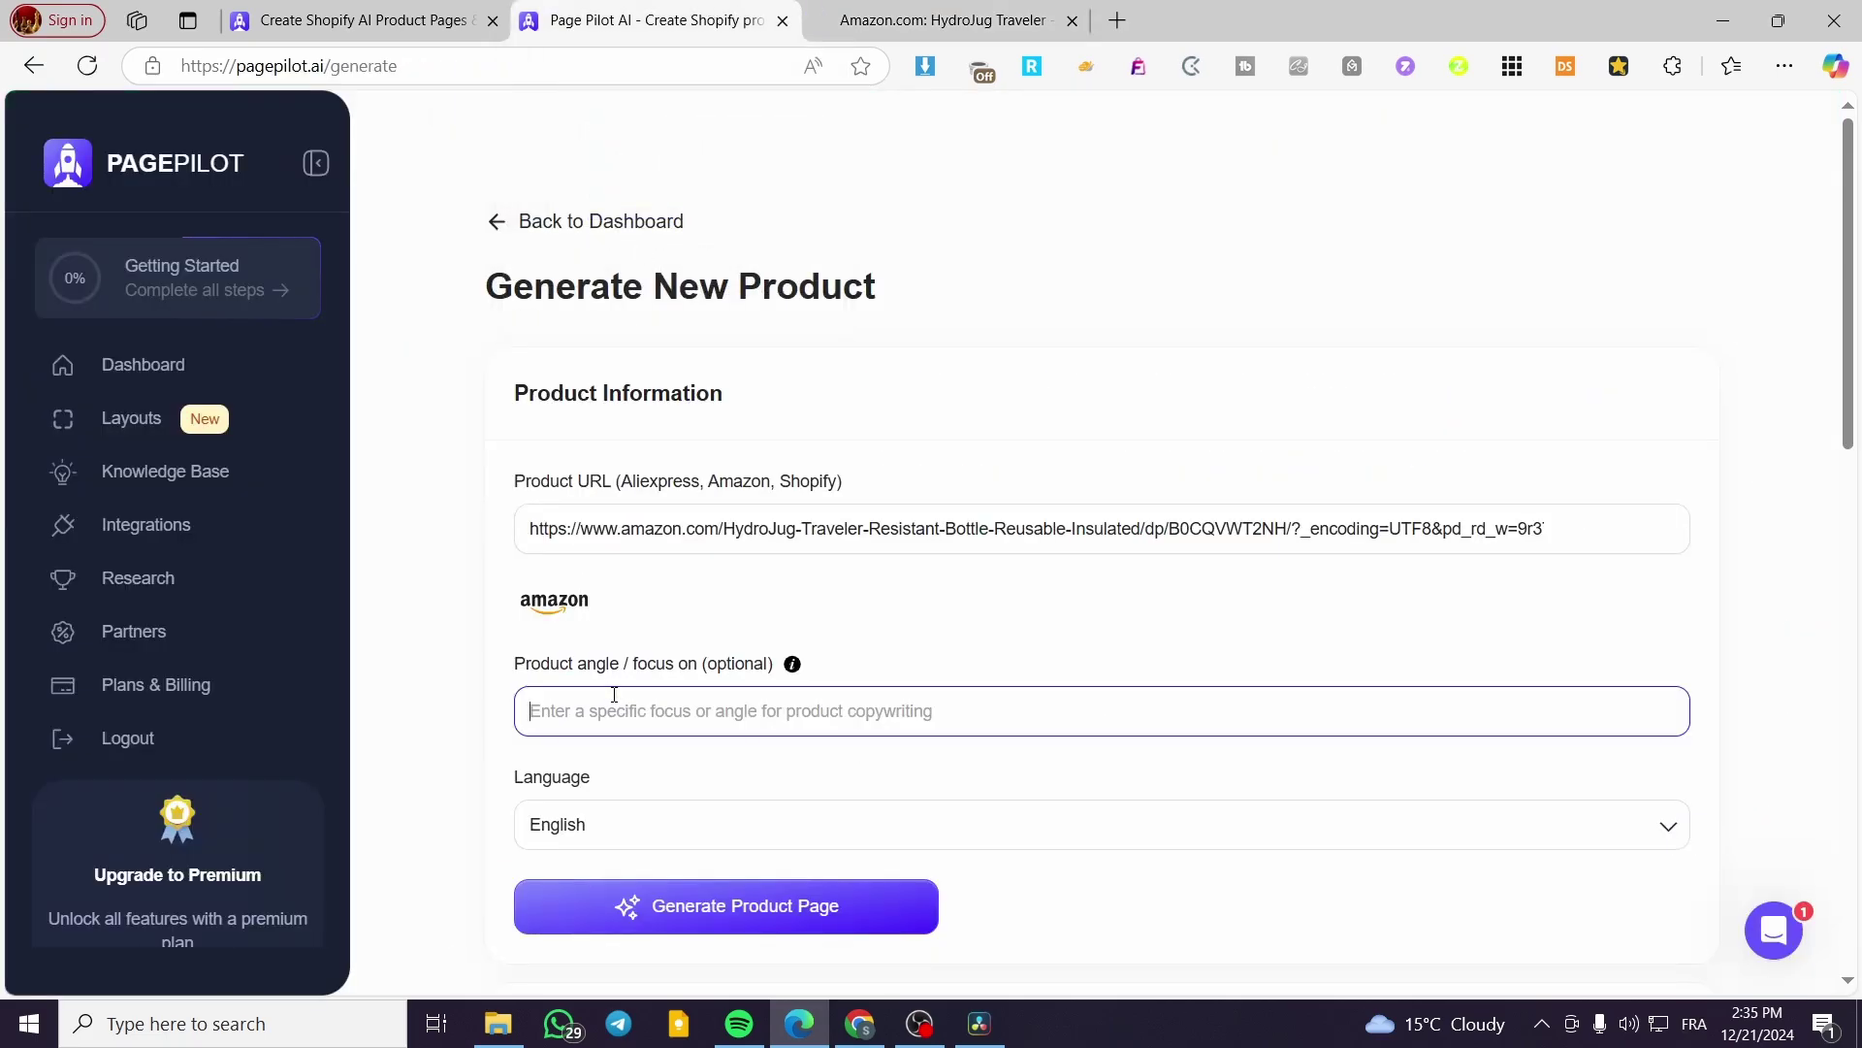
Enter "benefits of drinking a lot of water" as the product angle in the Generate New Product form
{"action": "type", "text": "usua"}
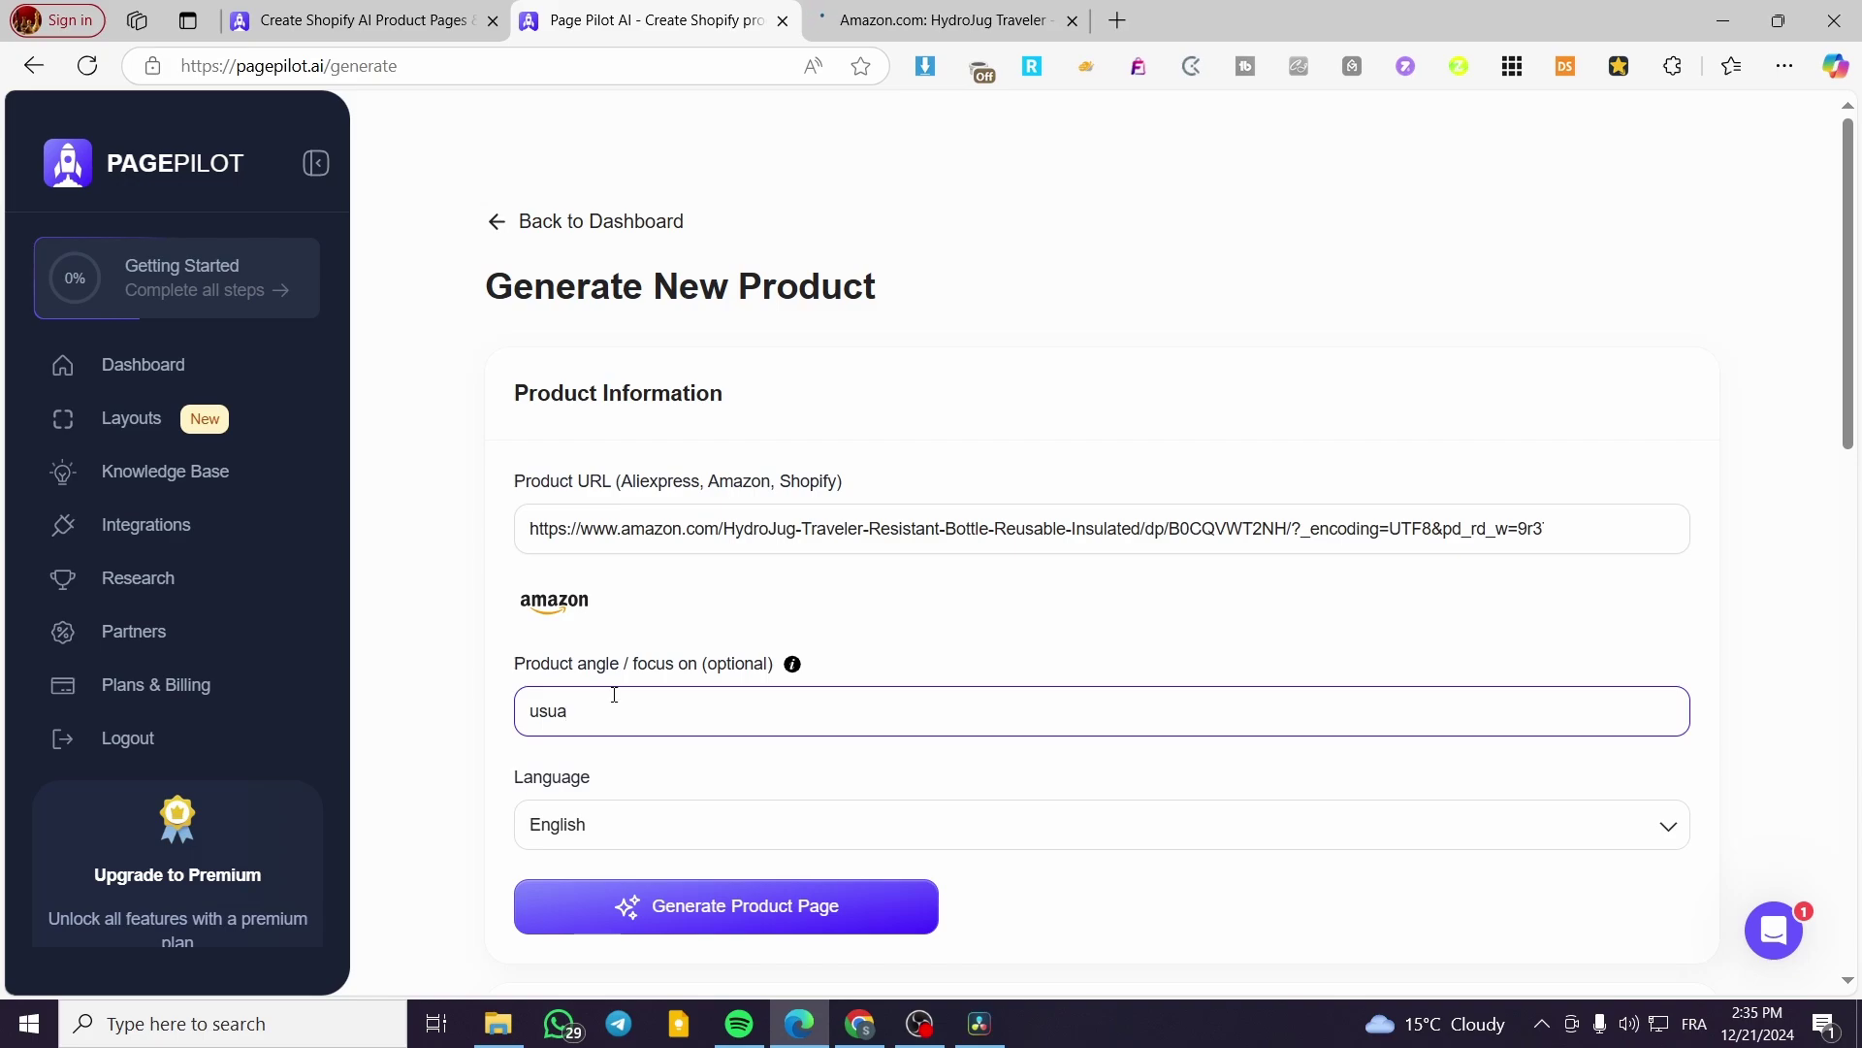
{"action": "key", "text": "BackSpace"}
{"action": "key", "text": "BackSpace"}
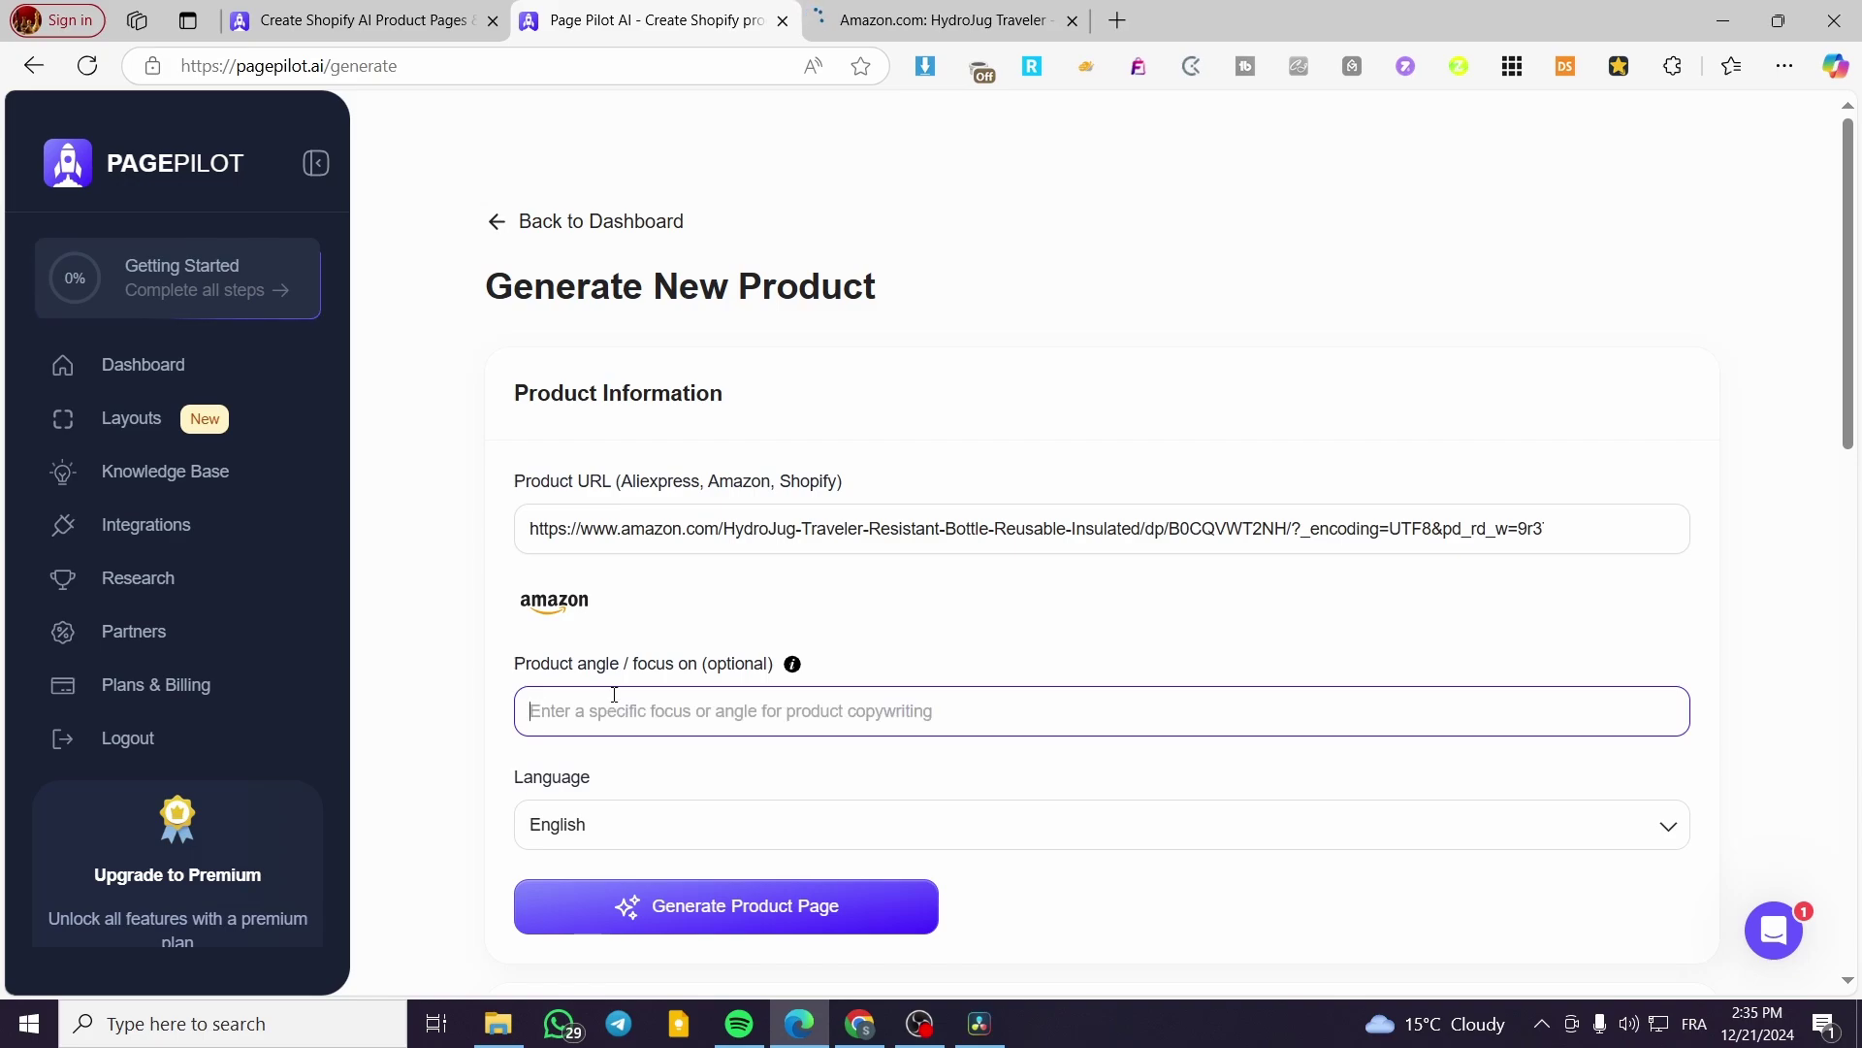
{"action": "type", "text": "be"}
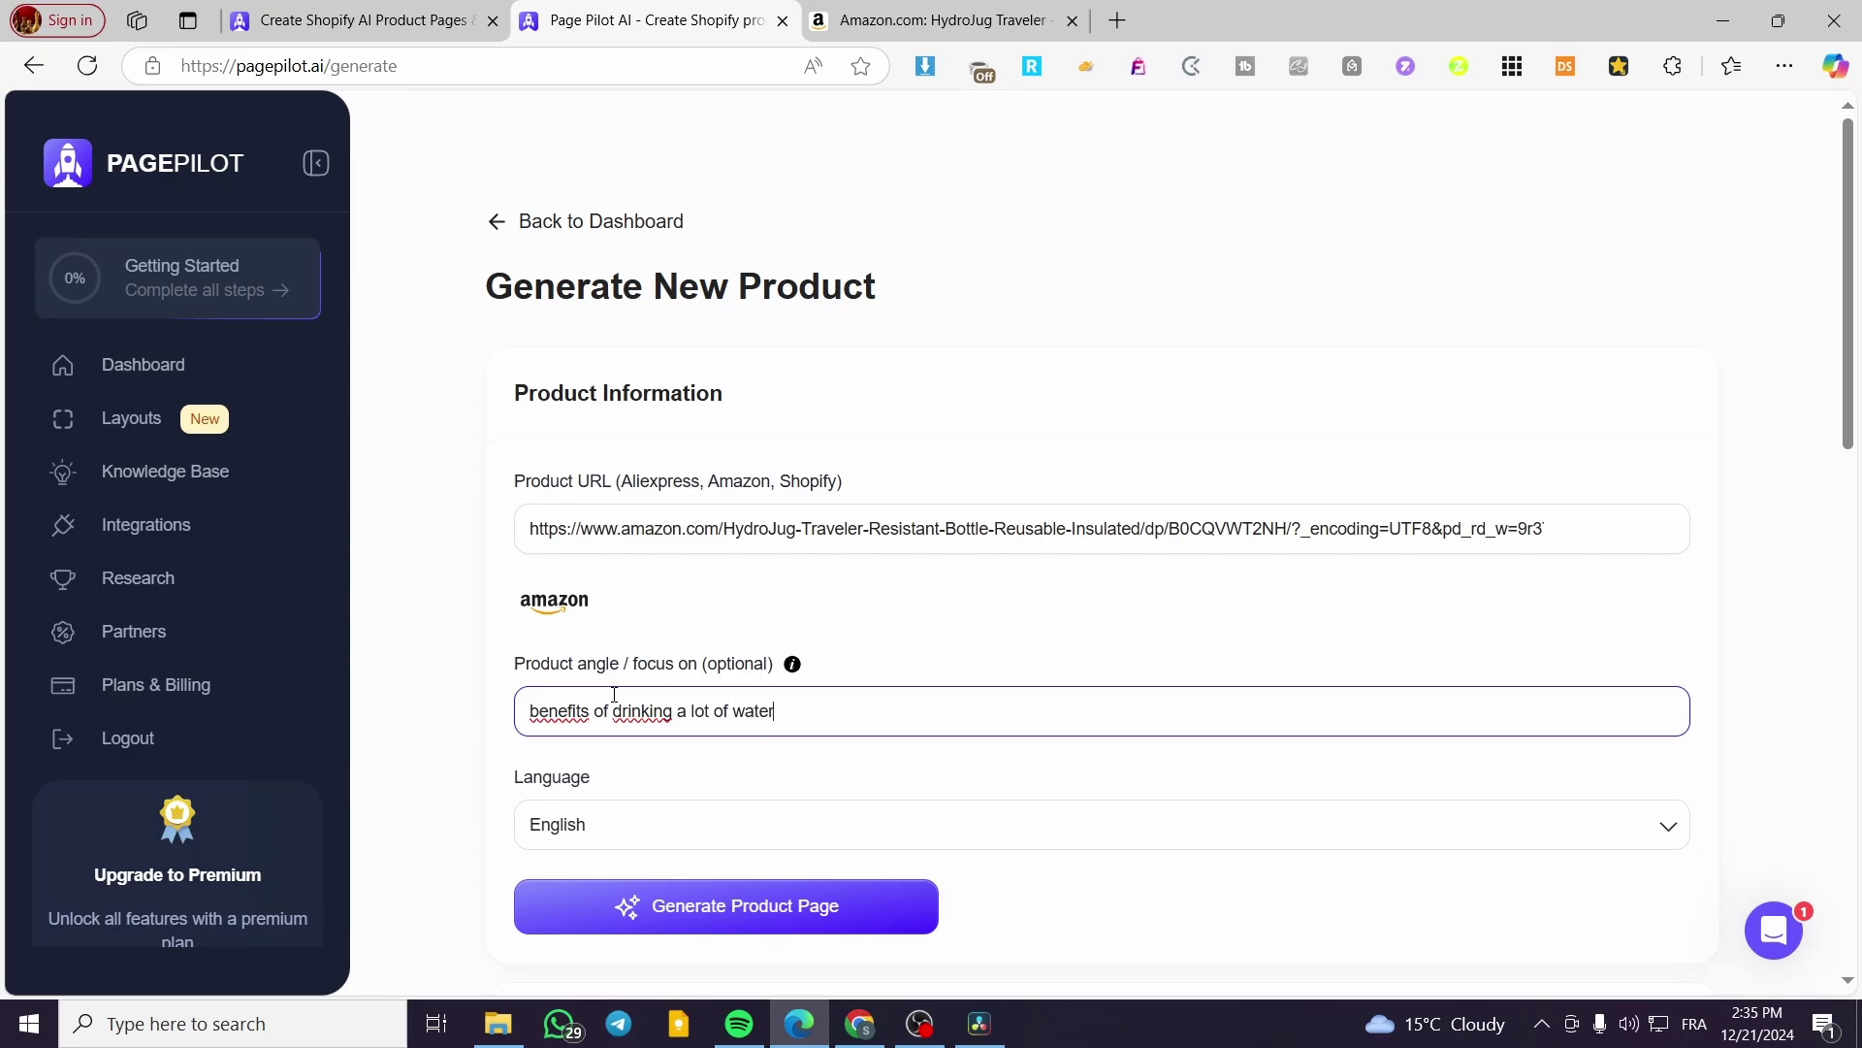
Review the product page layouts, from the added General Store layout through the gallery's Old PagePilot template and back
{"action": "scroll", "coordinate": [666, 819], "scroll_direction": "down", "scroll_amount": 5}
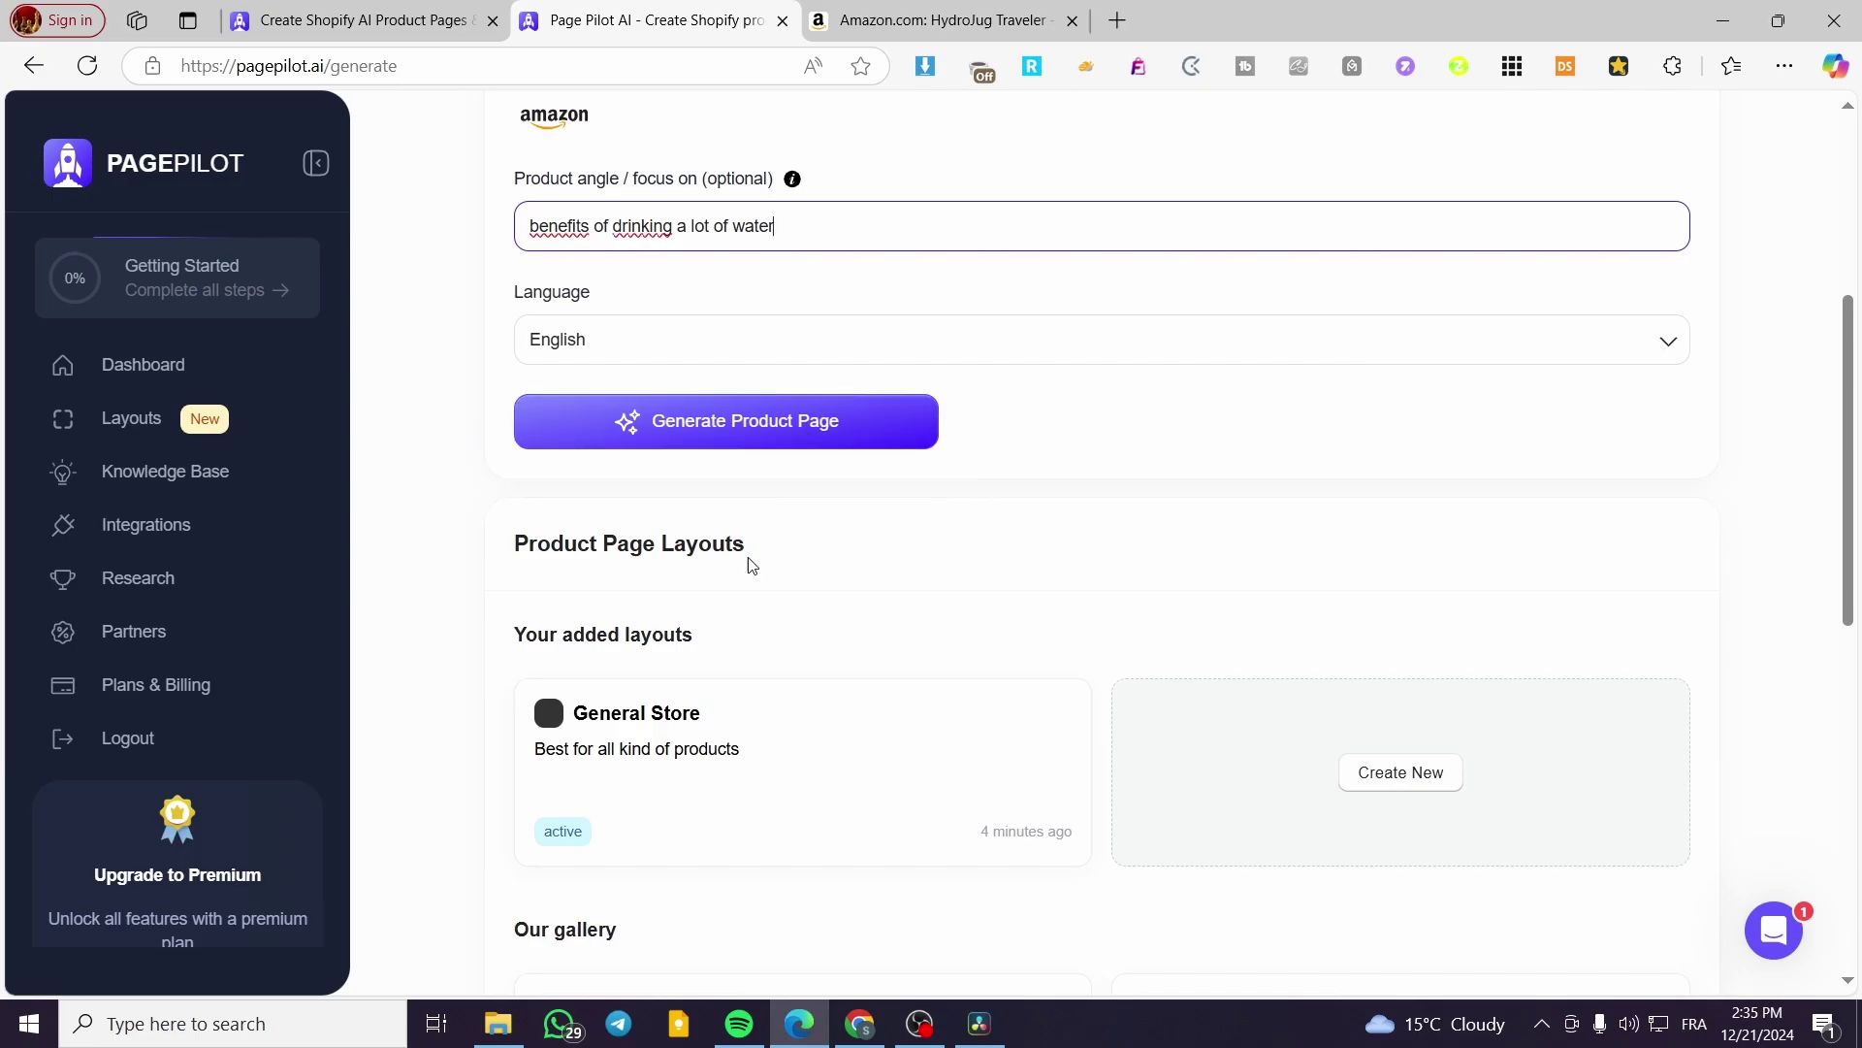
{"action": "scroll", "coordinate": [667, 903], "scroll_direction": "down", "scroll_amount": 5}
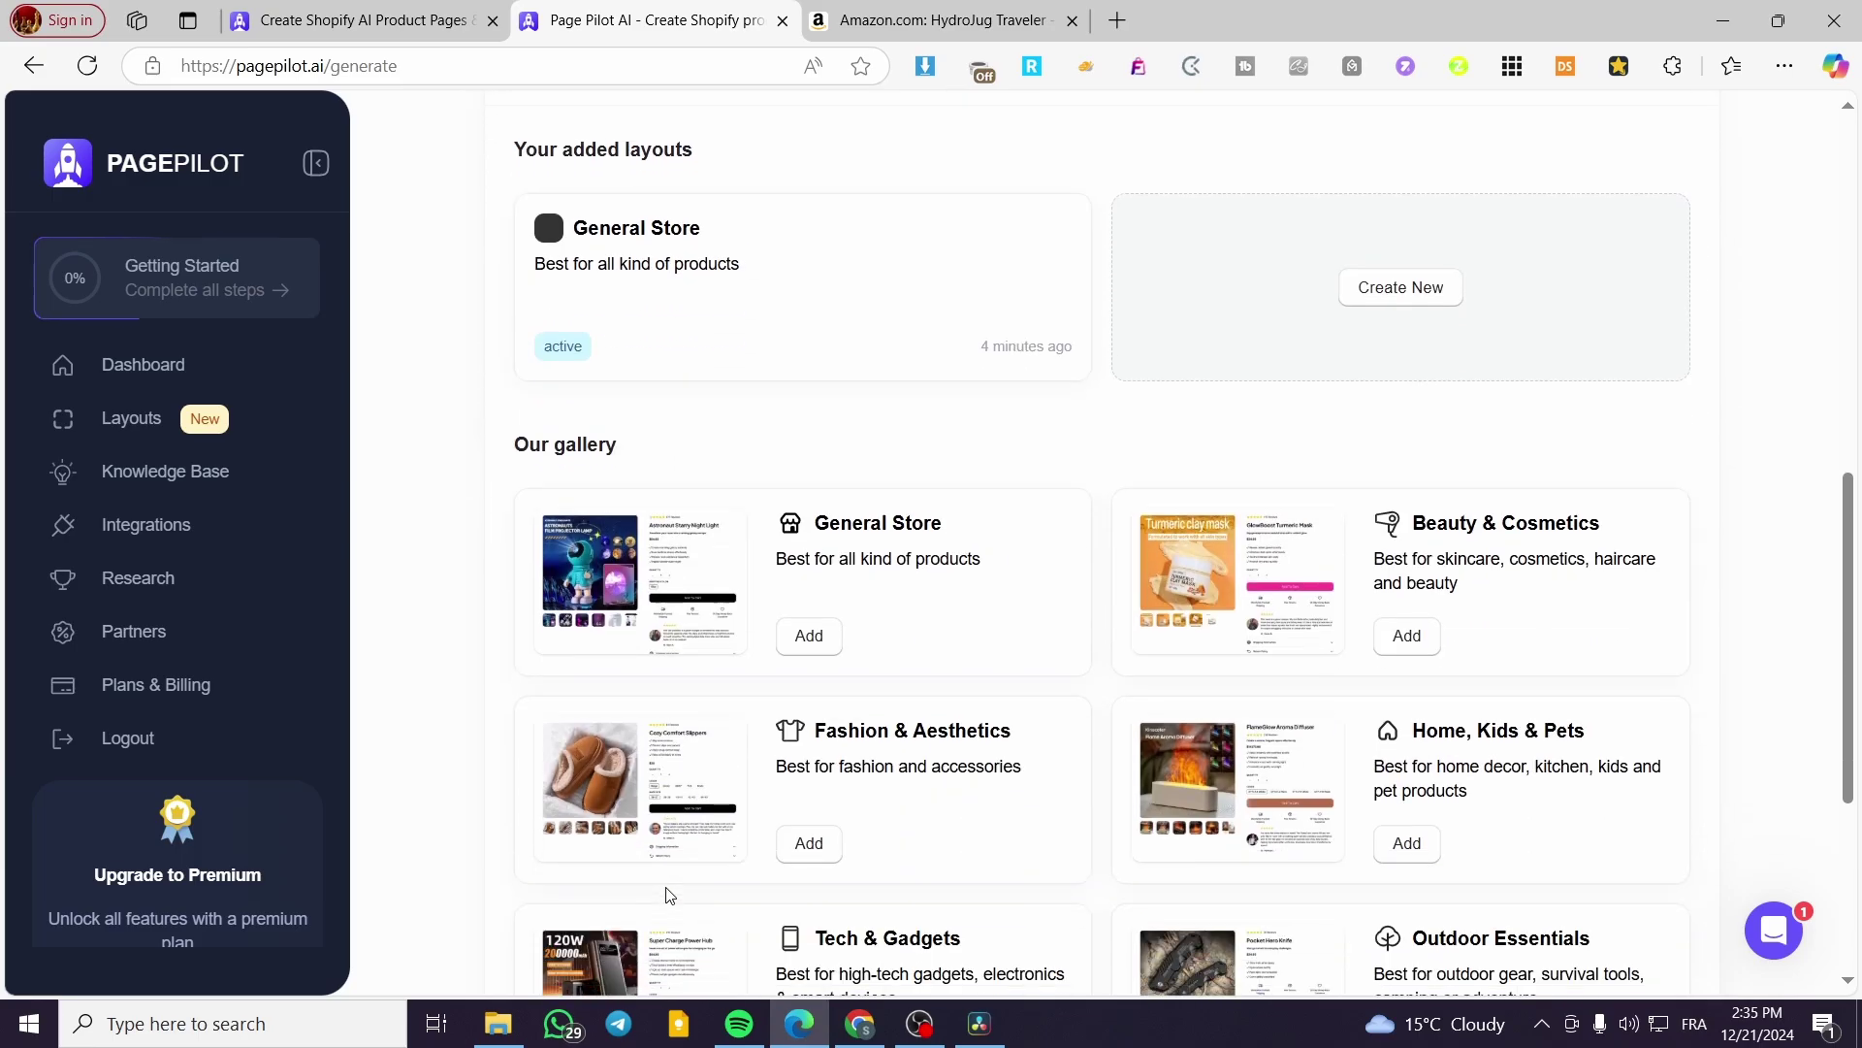
{"action": "mouse_move", "coordinate": [684, 358]}
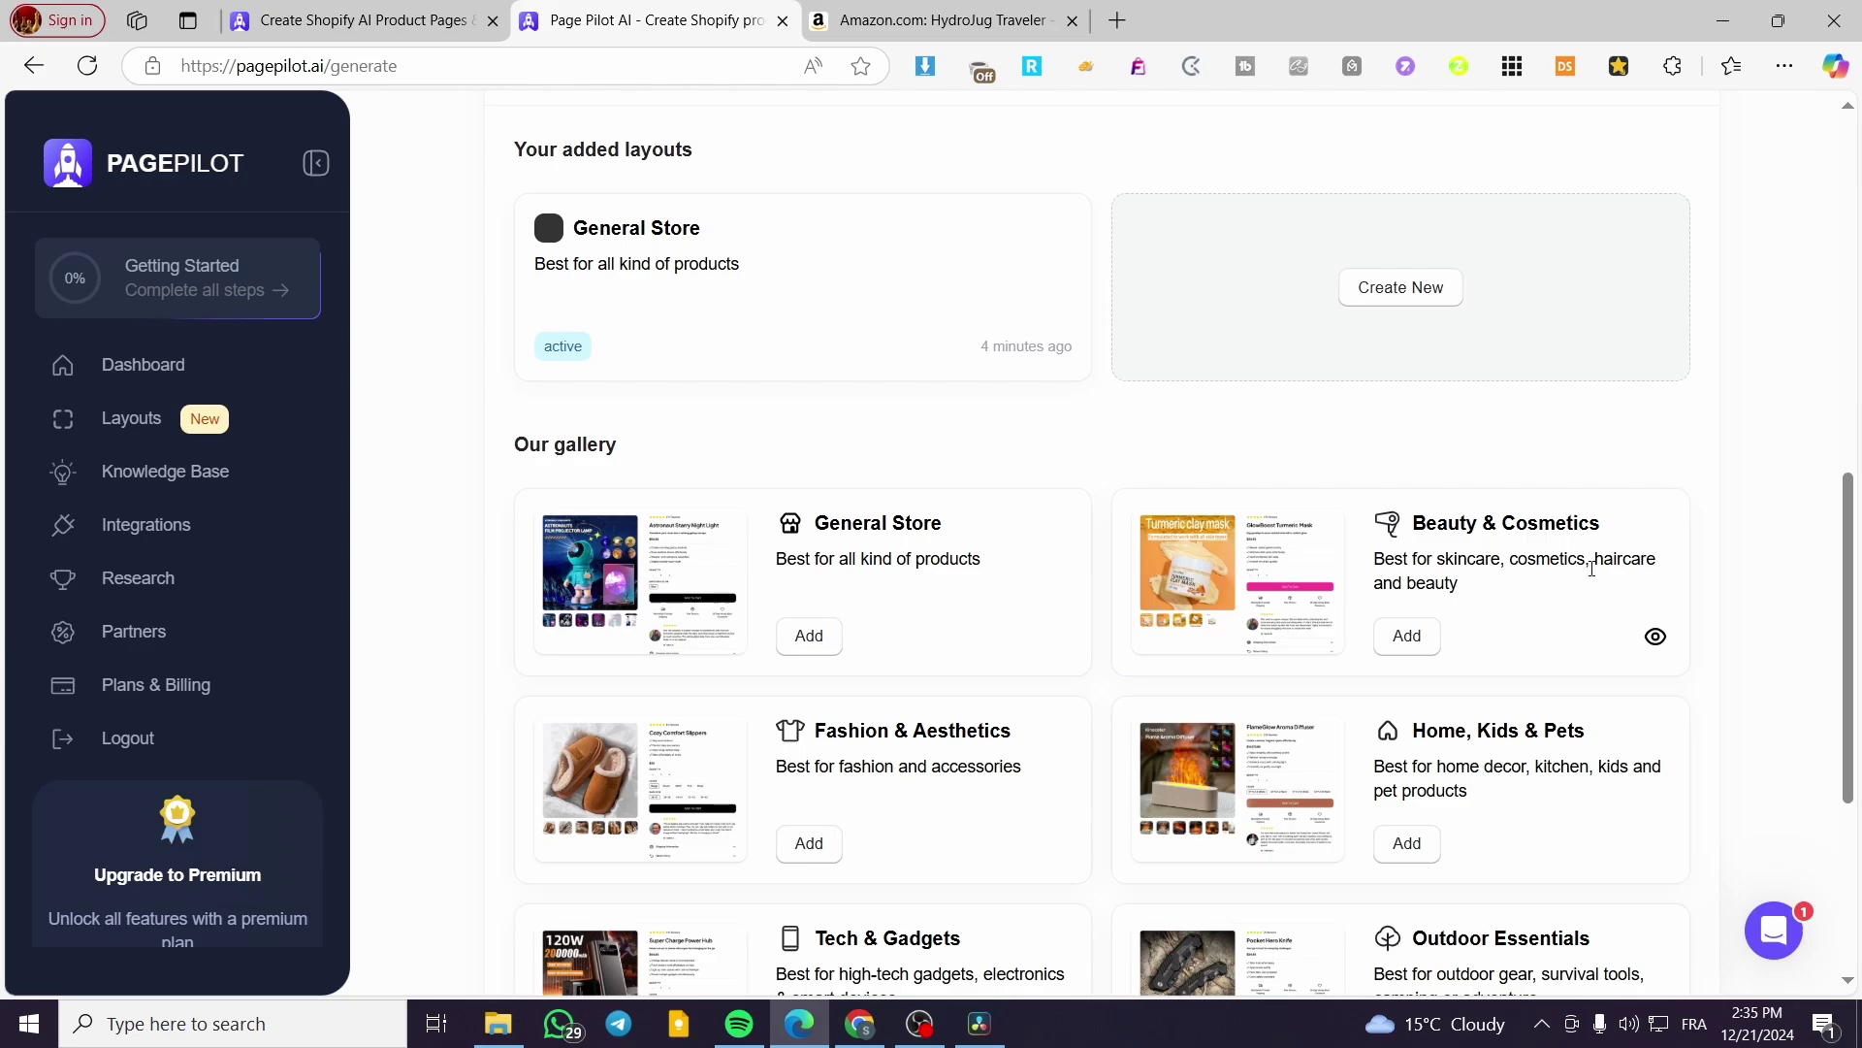
{"action": "scroll", "coordinate": [1542, 518], "scroll_direction": "down", "scroll_amount": 1}
{"action": "scroll", "coordinate": [960, 665], "scroll_direction": "down", "scroll_amount": 2}
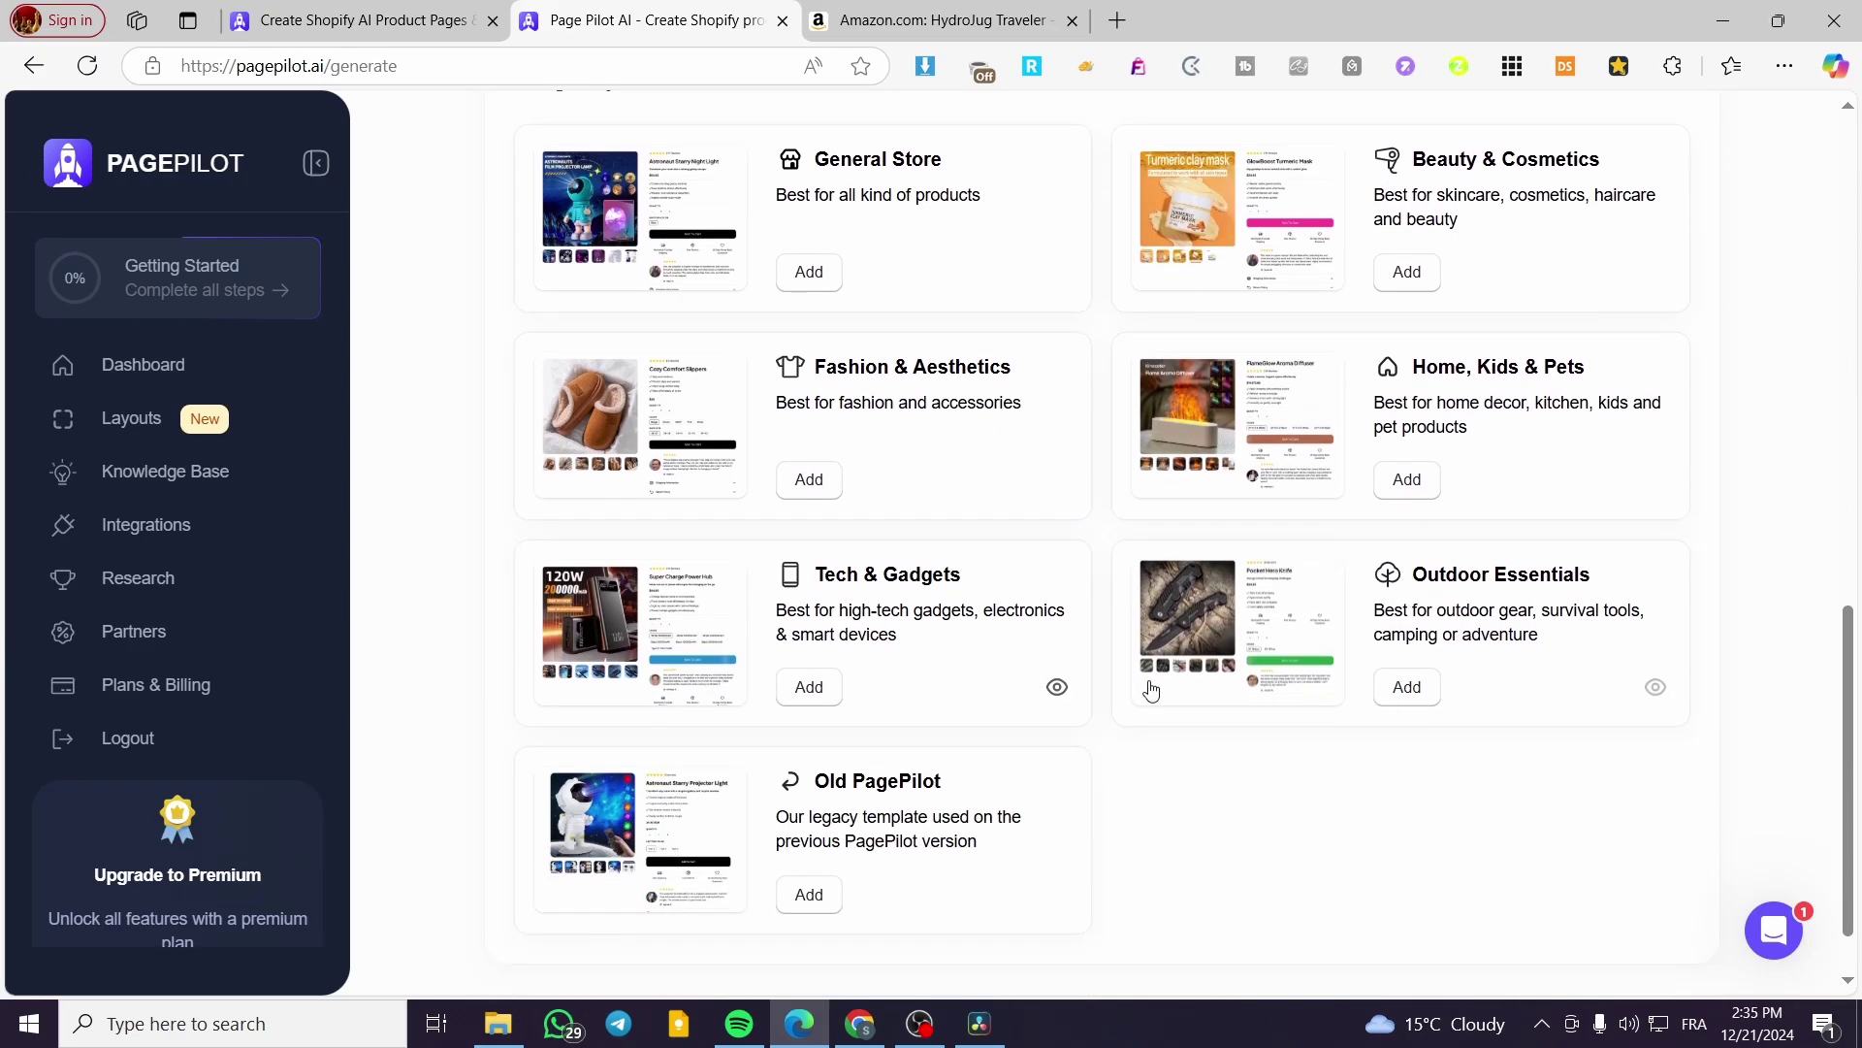
{"action": "scroll", "coordinate": [1151, 690], "scroll_direction": "down", "scroll_amount": 1}
{"action": "mouse_move", "coordinate": [727, 773]}
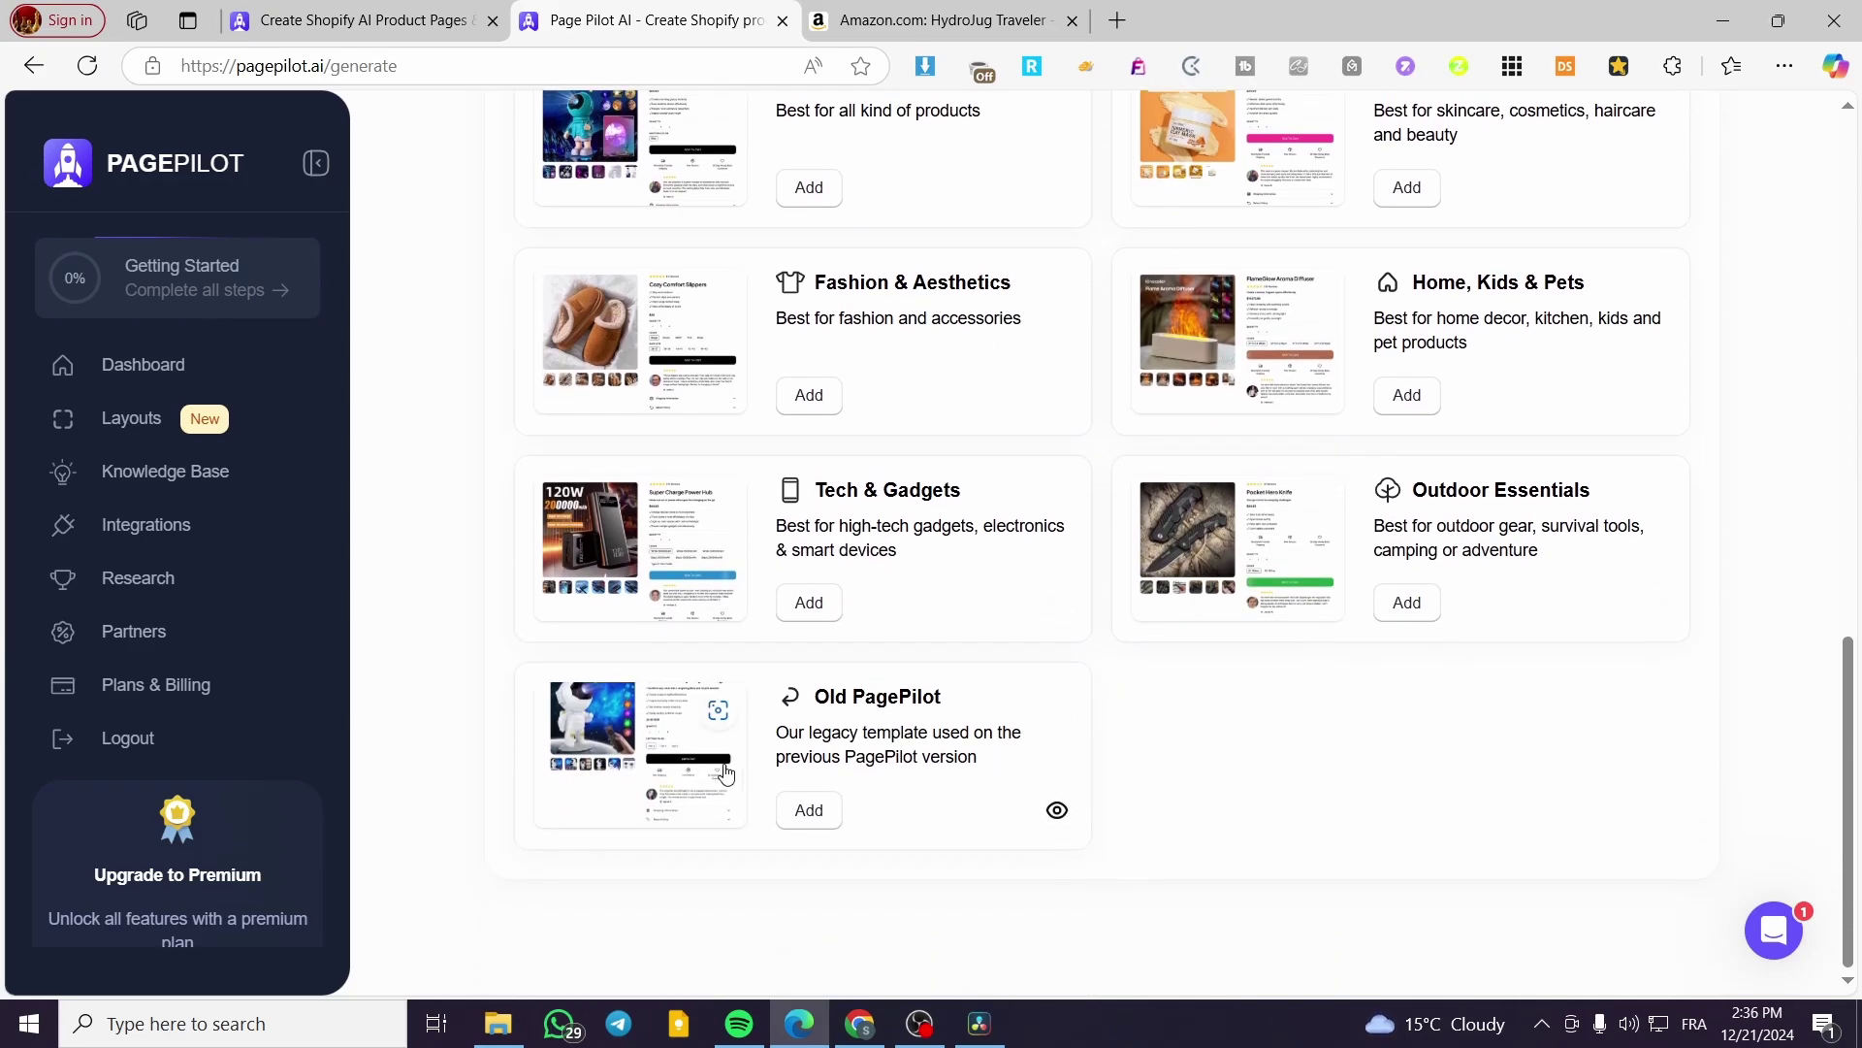
{"action": "scroll", "coordinate": [1268, 543], "scroll_direction": "up", "scroll_amount": 1}
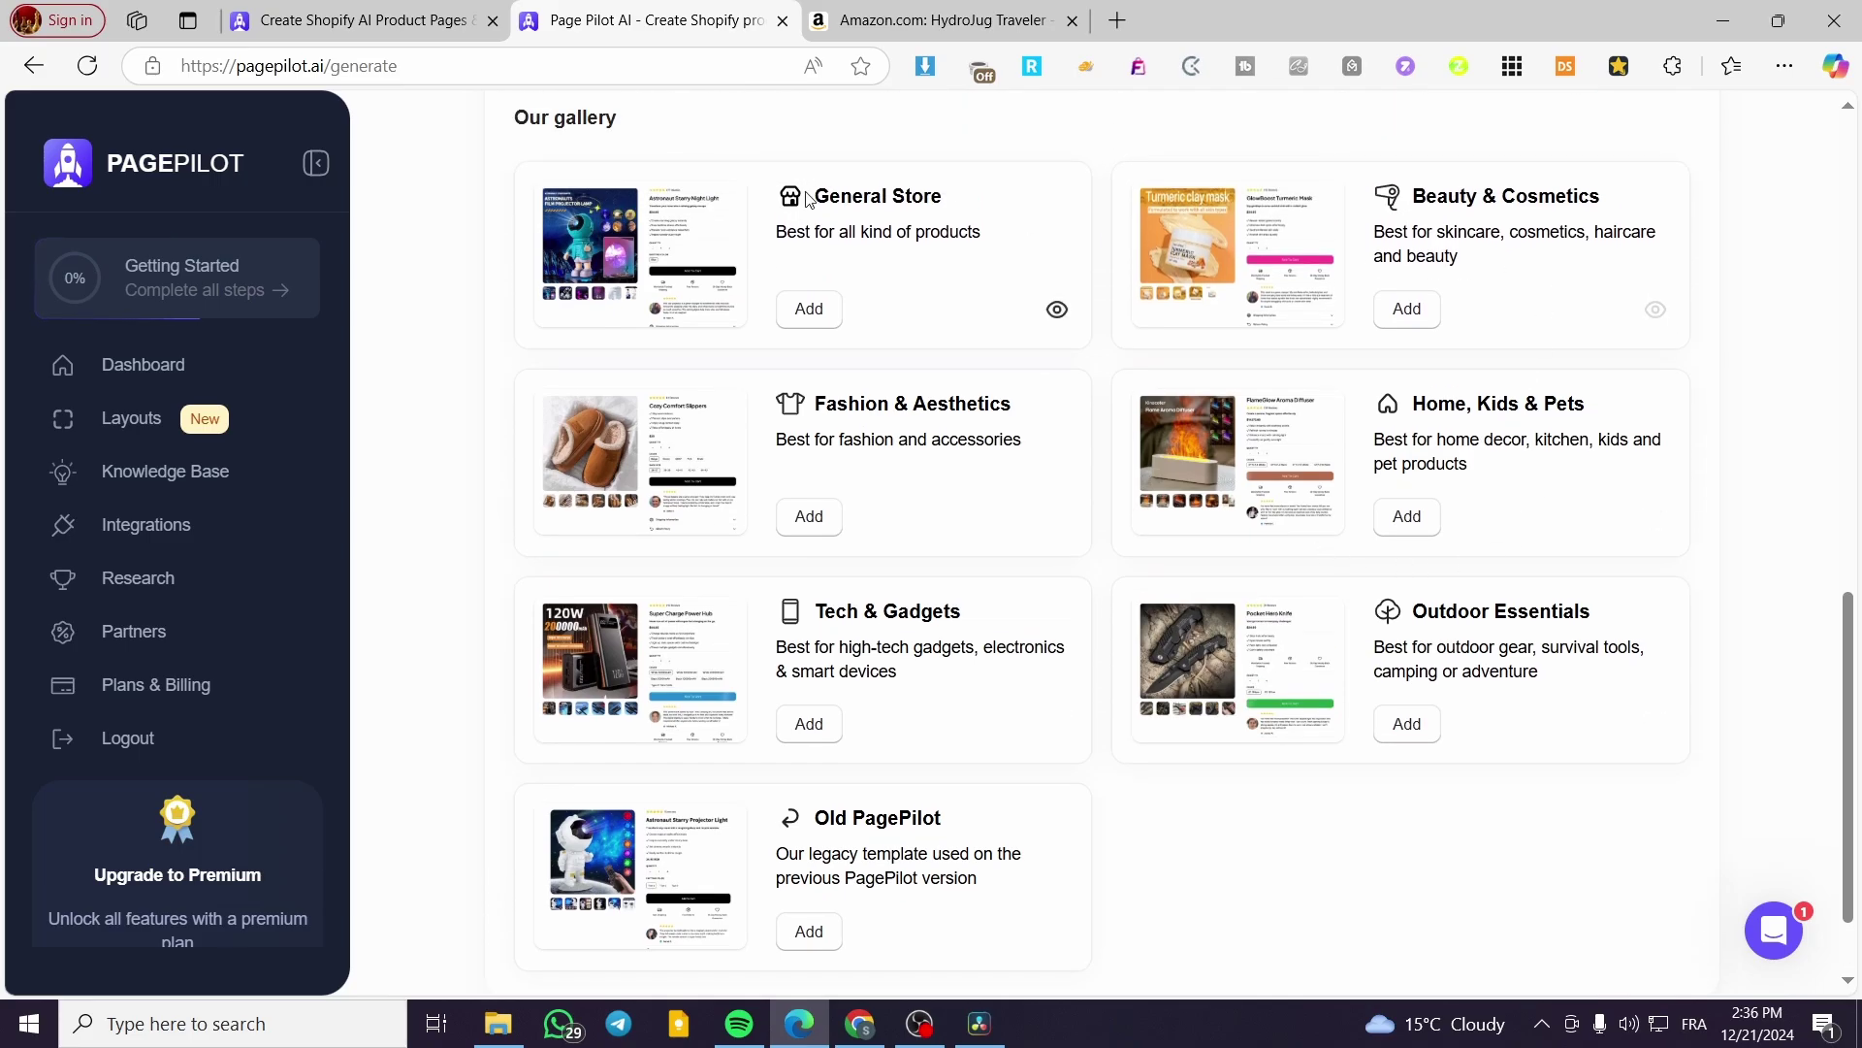
{"action": "scroll", "coordinate": [905, 472], "scroll_direction": "up", "scroll_amount": 4}
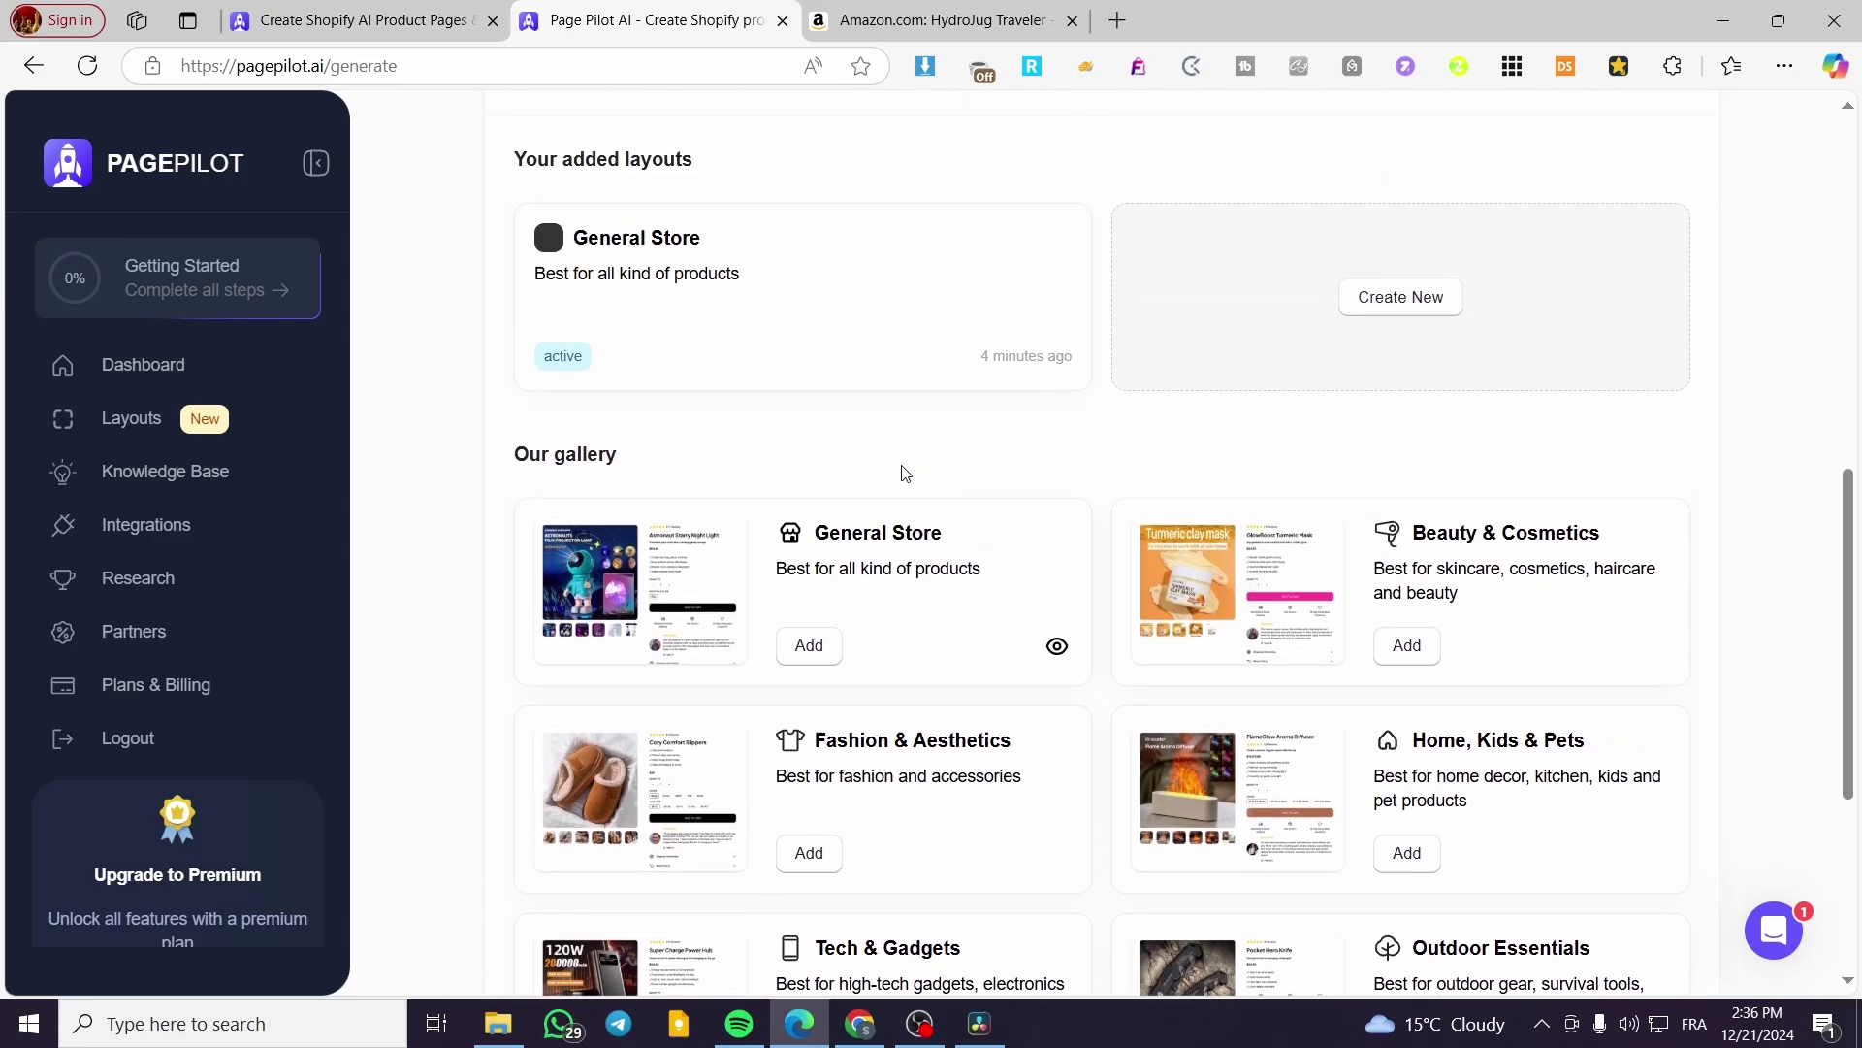
Add the Home, Kids & Pets layout from the gallery and select it as the active layout
{"action": "scroll", "coordinate": [905, 473], "scroll_direction": "down", "scroll_amount": 5}
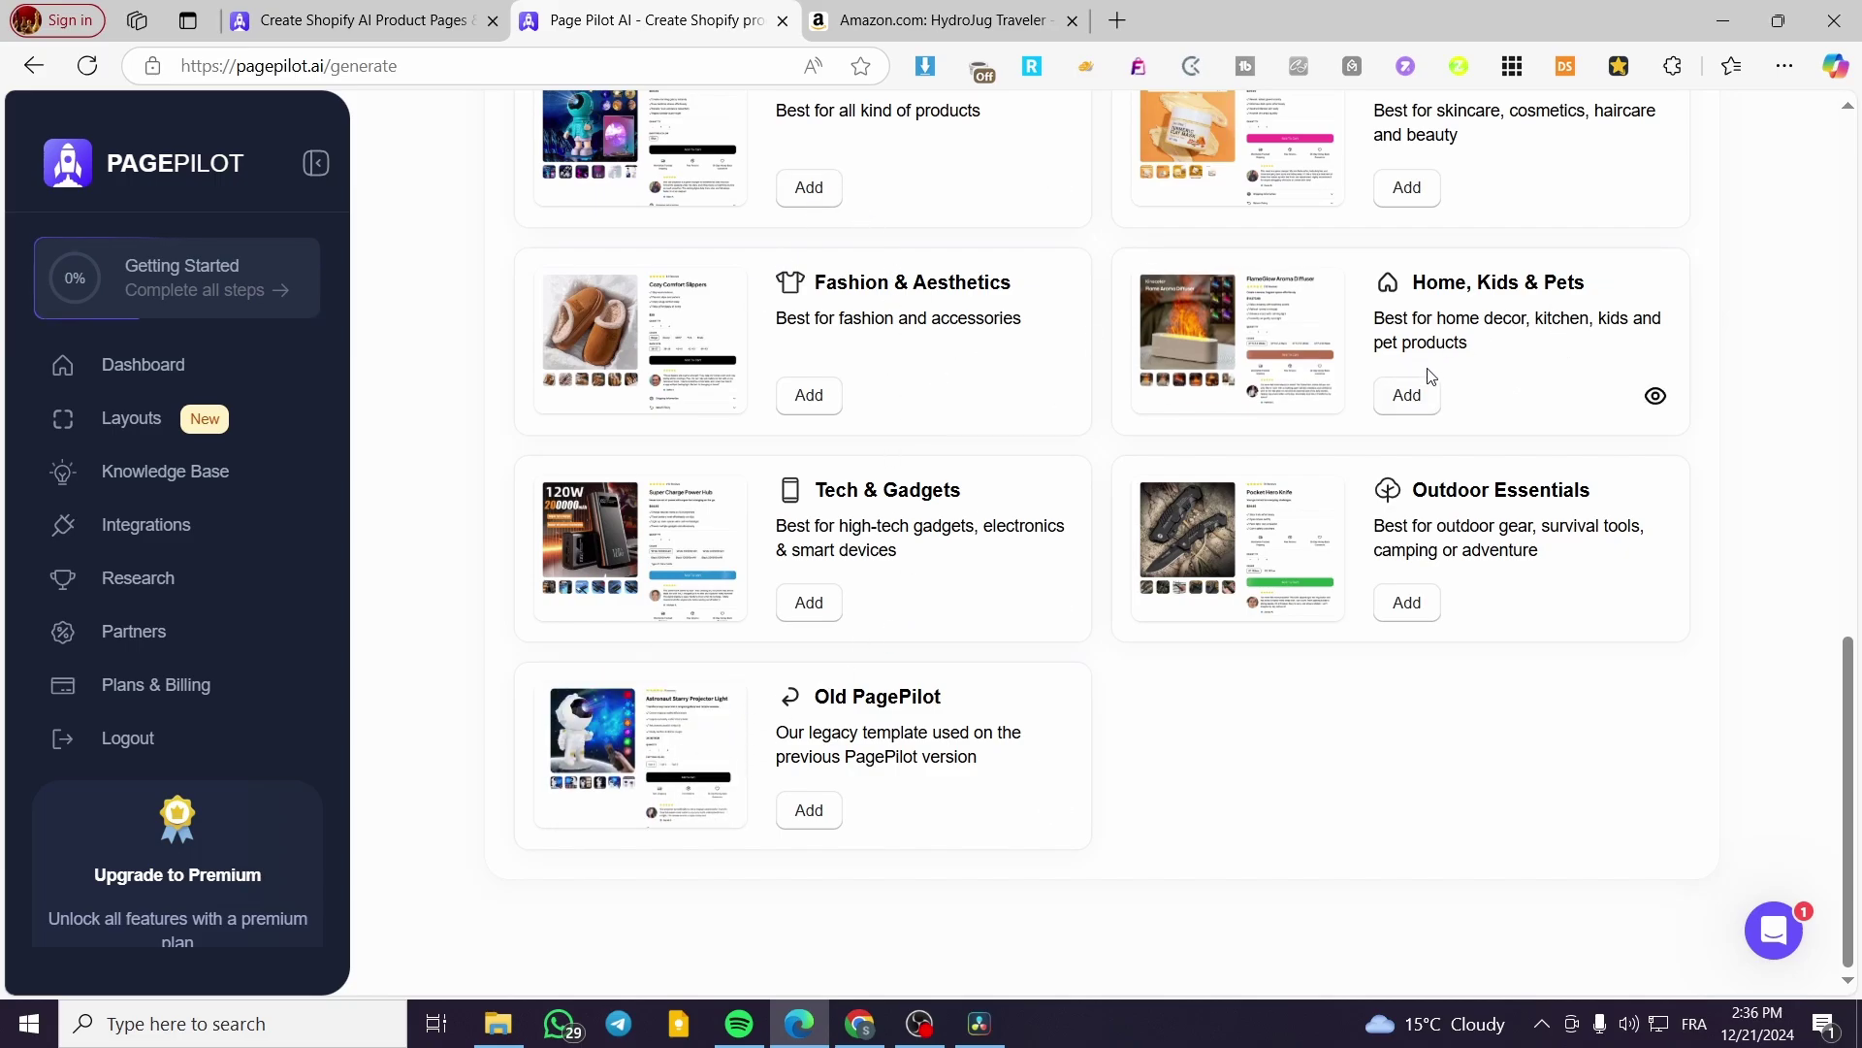
{"action": "left_click", "coordinate": [1408, 395]}
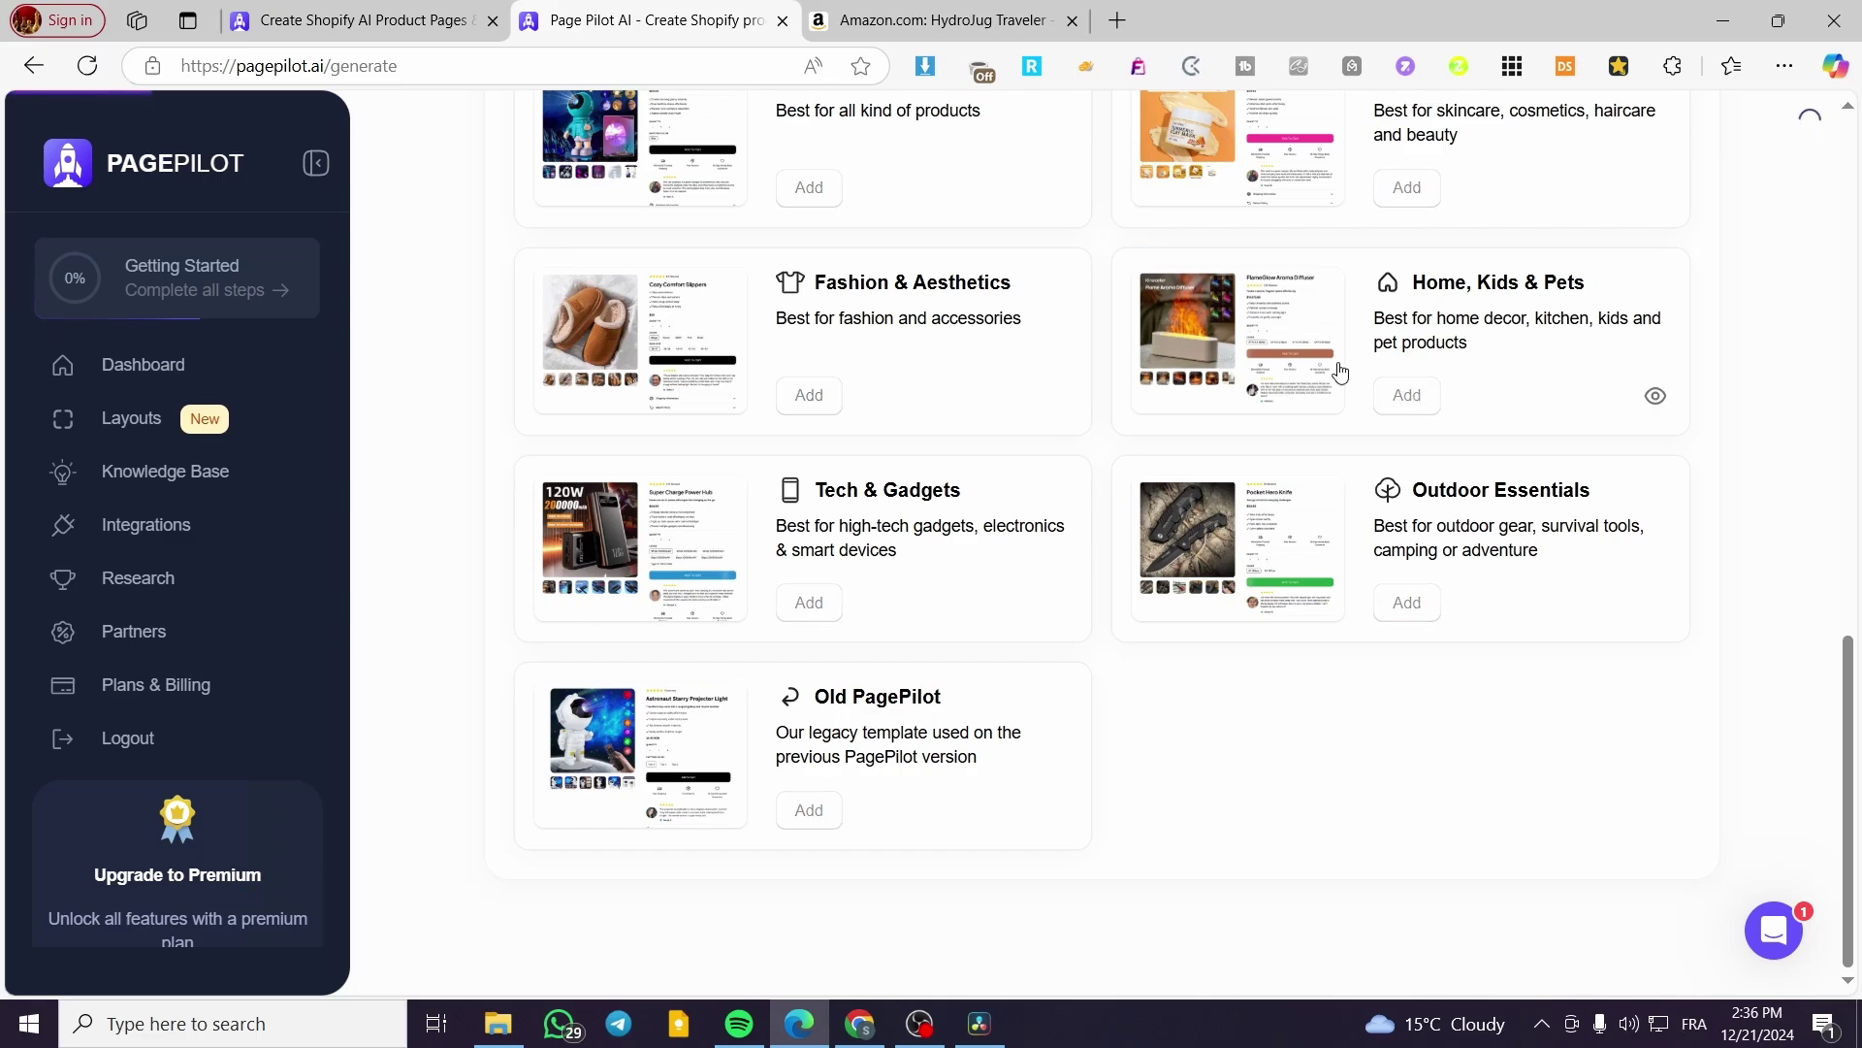
{"action": "scroll", "coordinate": [850, 419], "scroll_direction": "up", "scroll_amount": 5}
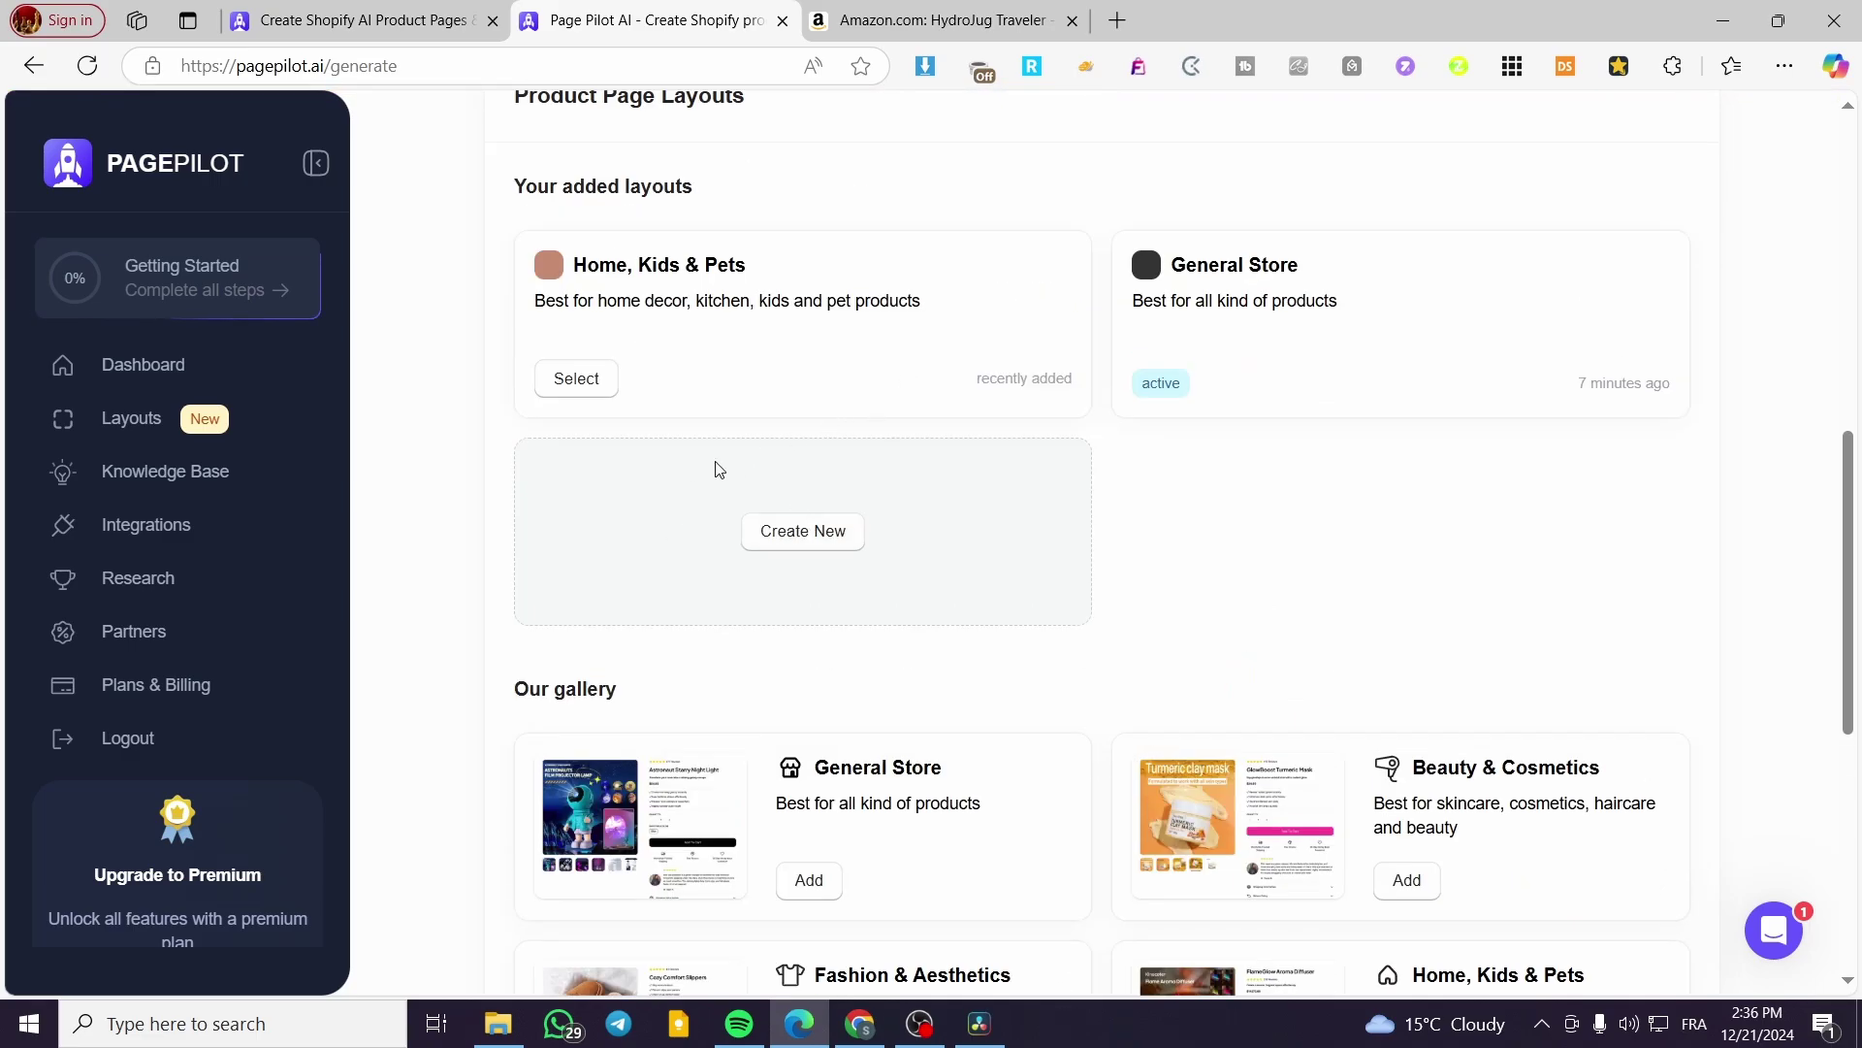
{"action": "scroll", "coordinate": [595, 429], "scroll_direction": "up", "scroll_amount": 1}
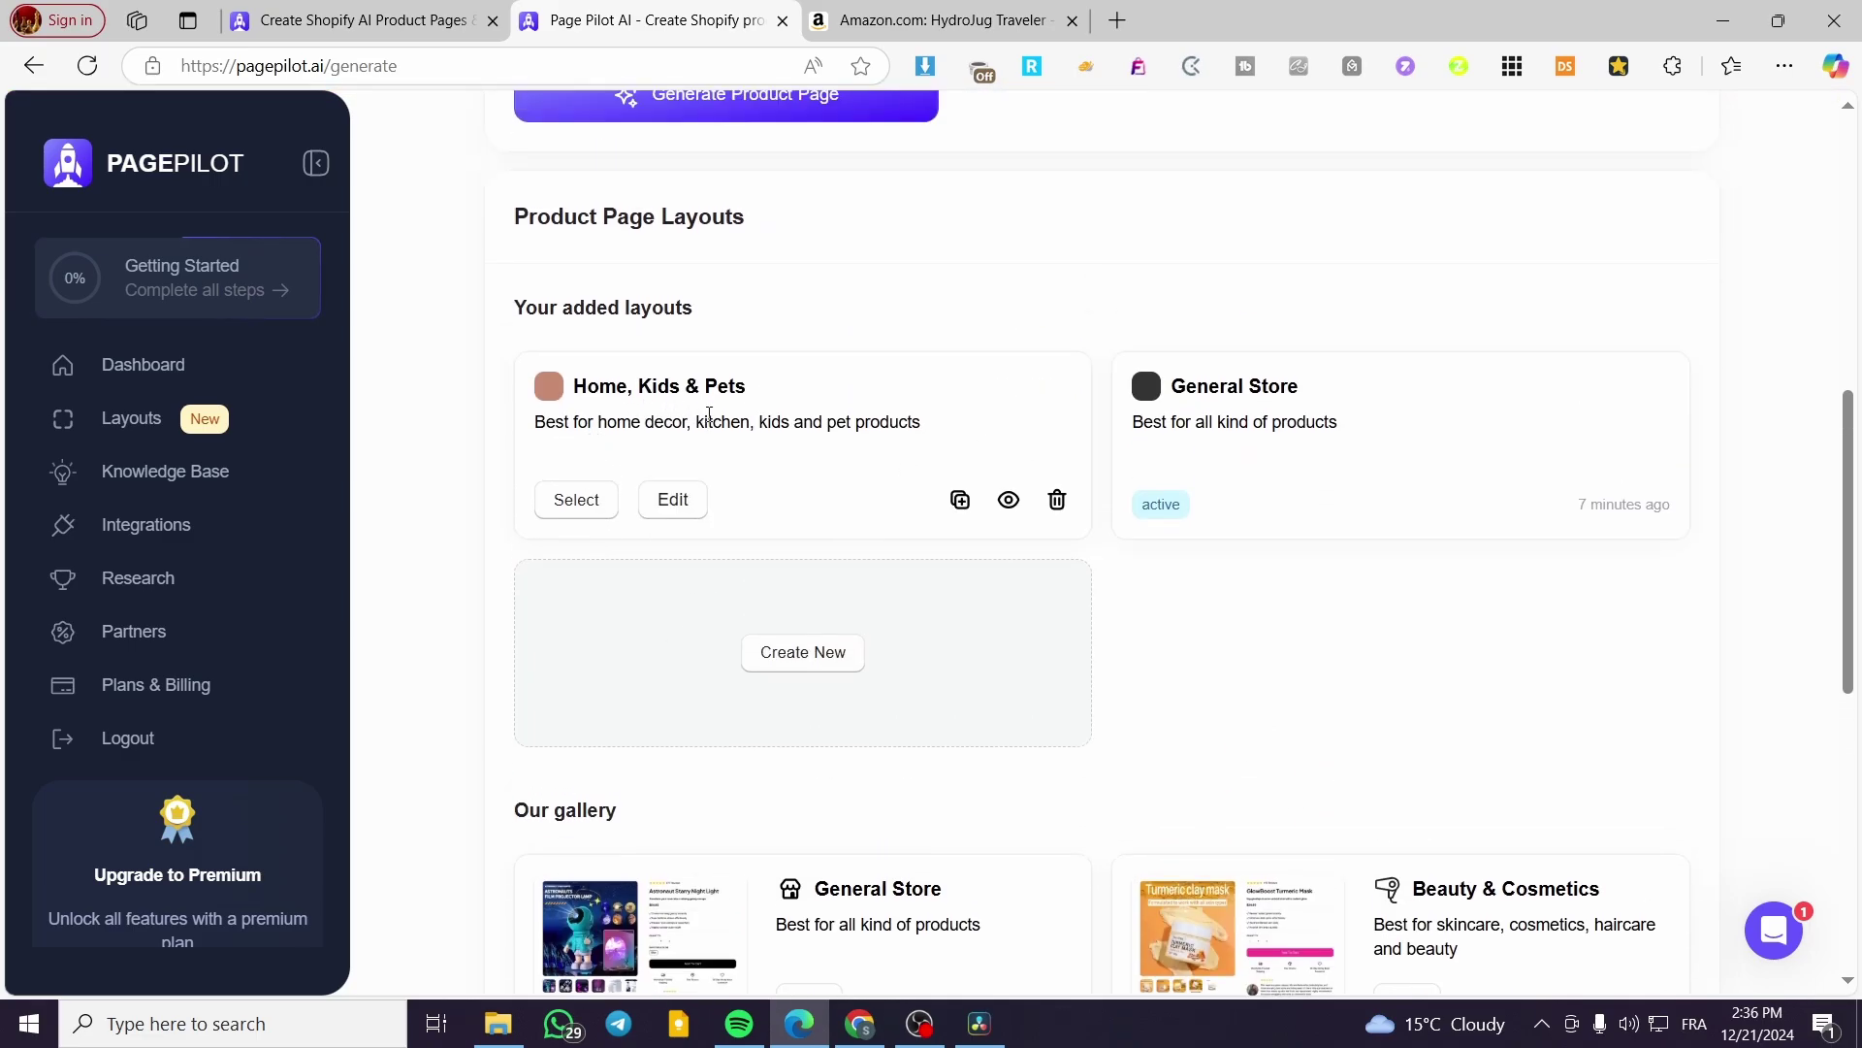
{"action": "left_click", "coordinate": [576, 500]}
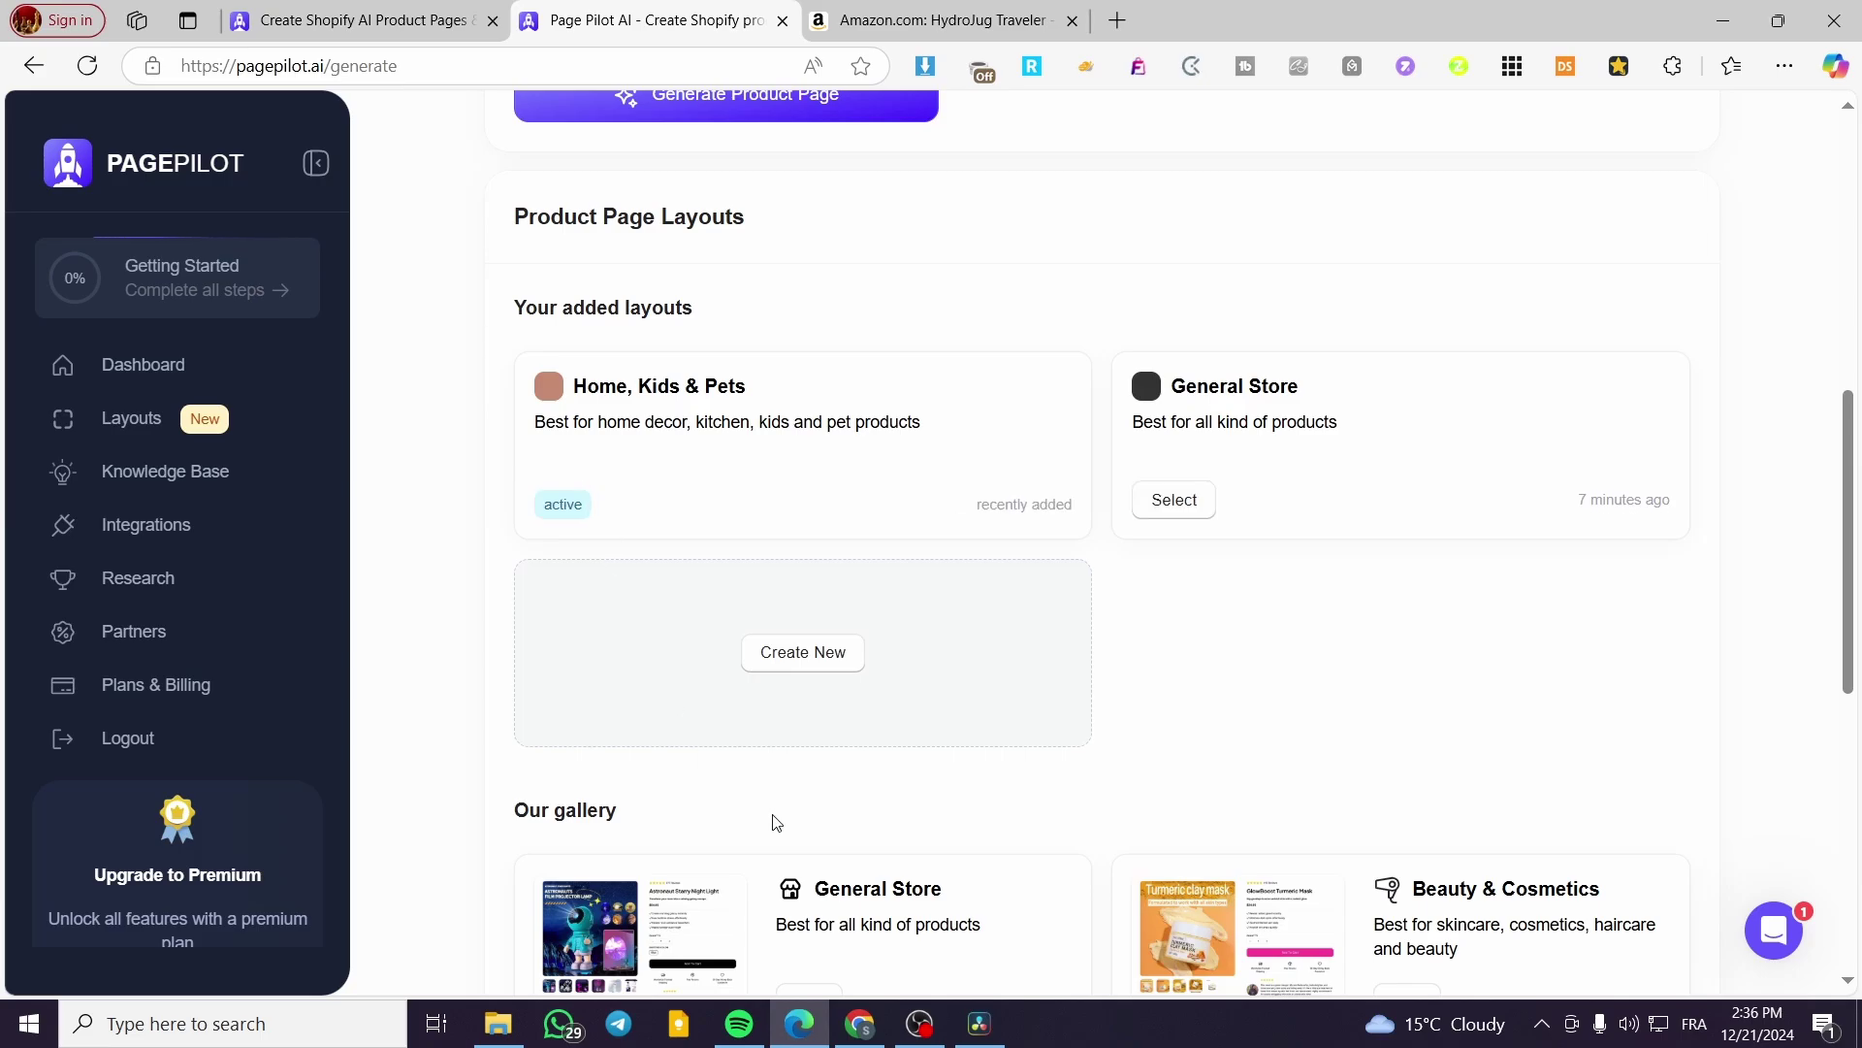
Generate the product page for the HydroJug bottle and check its progress in the dashboard's product list
{"action": "scroll", "coordinate": [776, 822], "scroll_direction": "up", "scroll_amount": 4}
{"action": "left_click", "coordinate": [774, 594]}
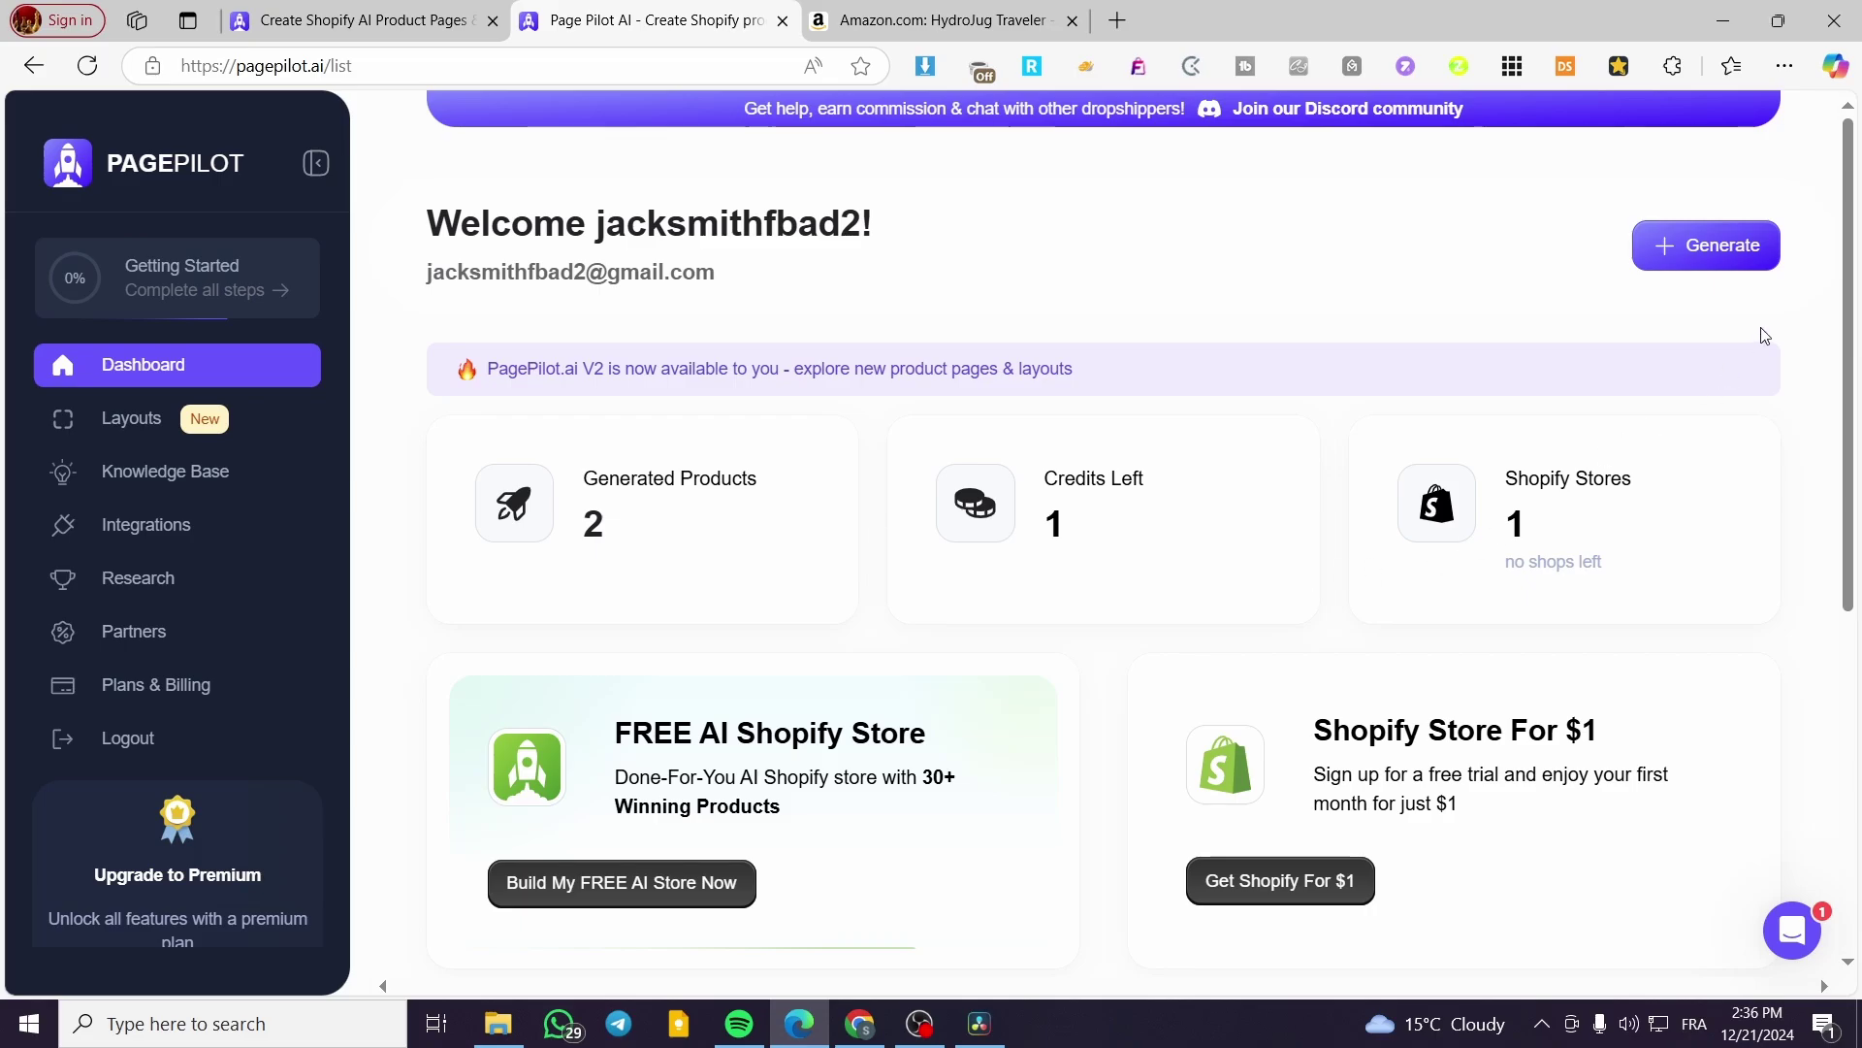
{"action": "scroll", "coordinate": [1846, 250], "scroll_direction": "down", "scroll_amount": 2}
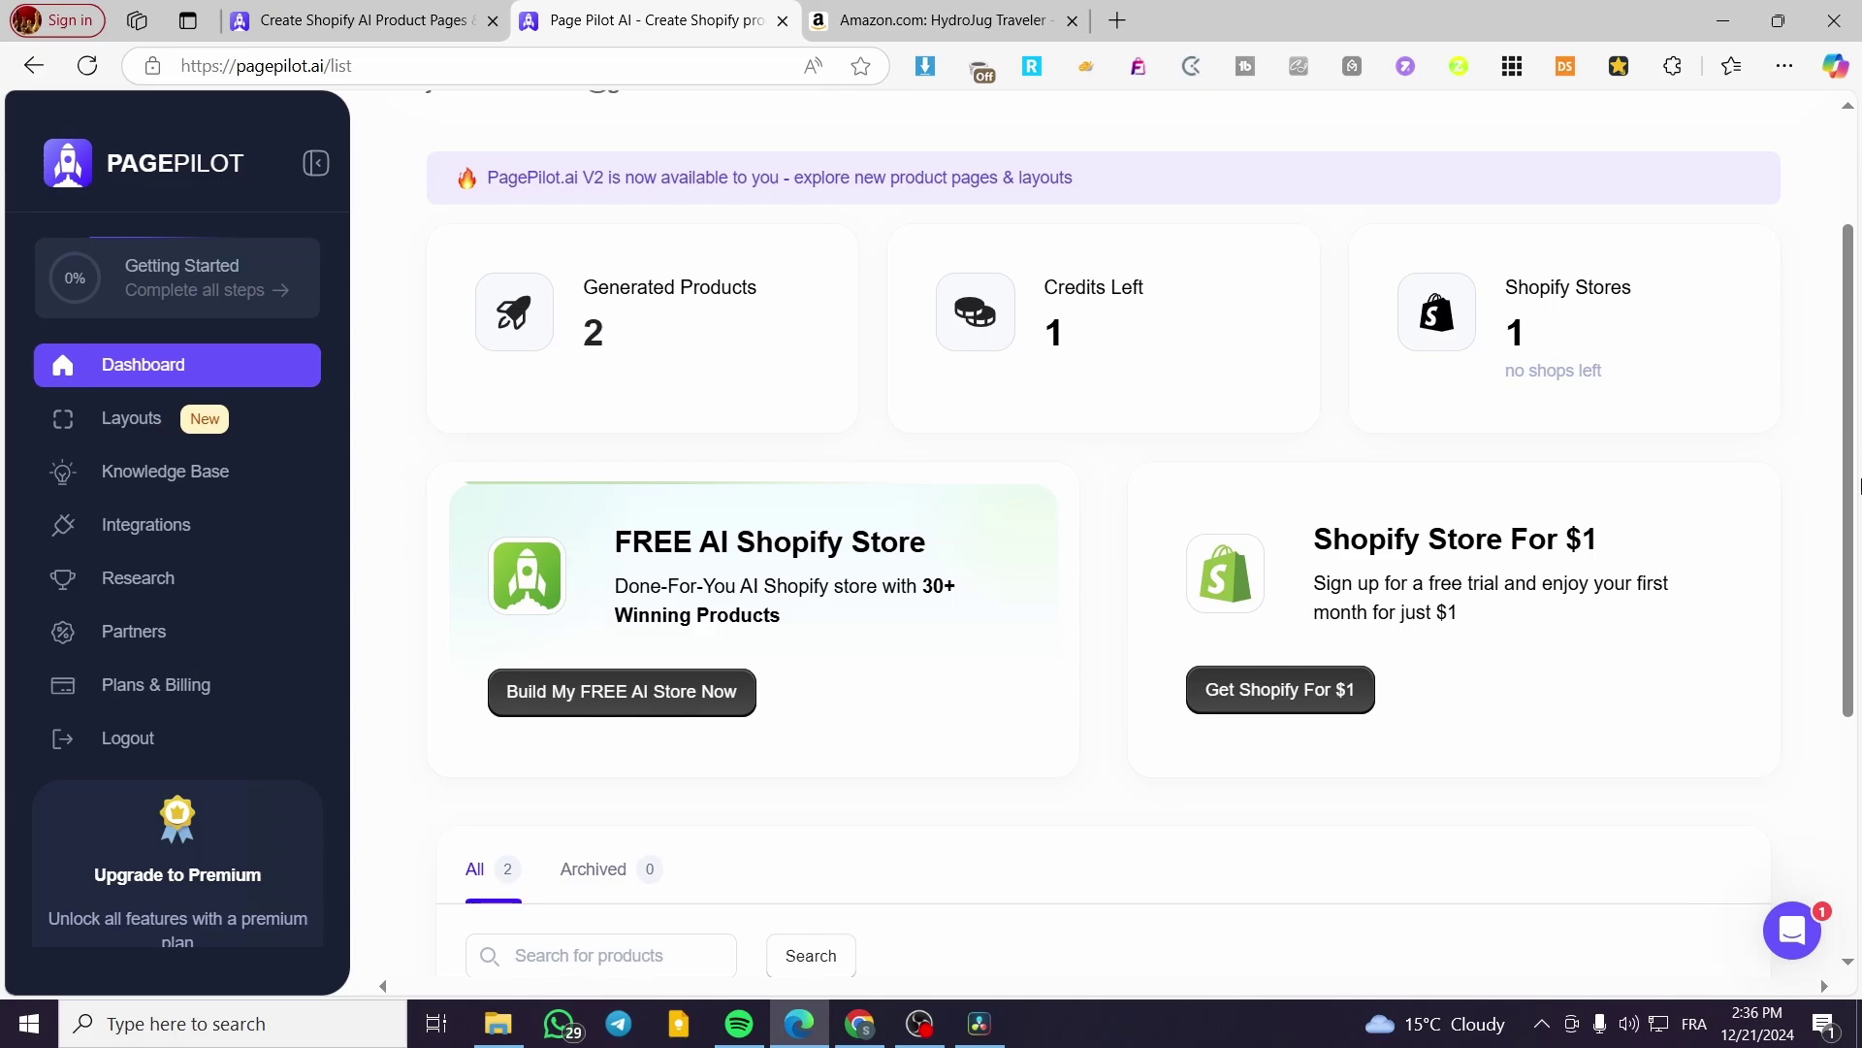
{"action": "scroll", "coordinate": [1854, 481], "scroll_direction": "down", "scroll_amount": 3}
{"action": "scroll", "coordinate": [1858, 553], "scroll_direction": "down", "scroll_amount": 2}
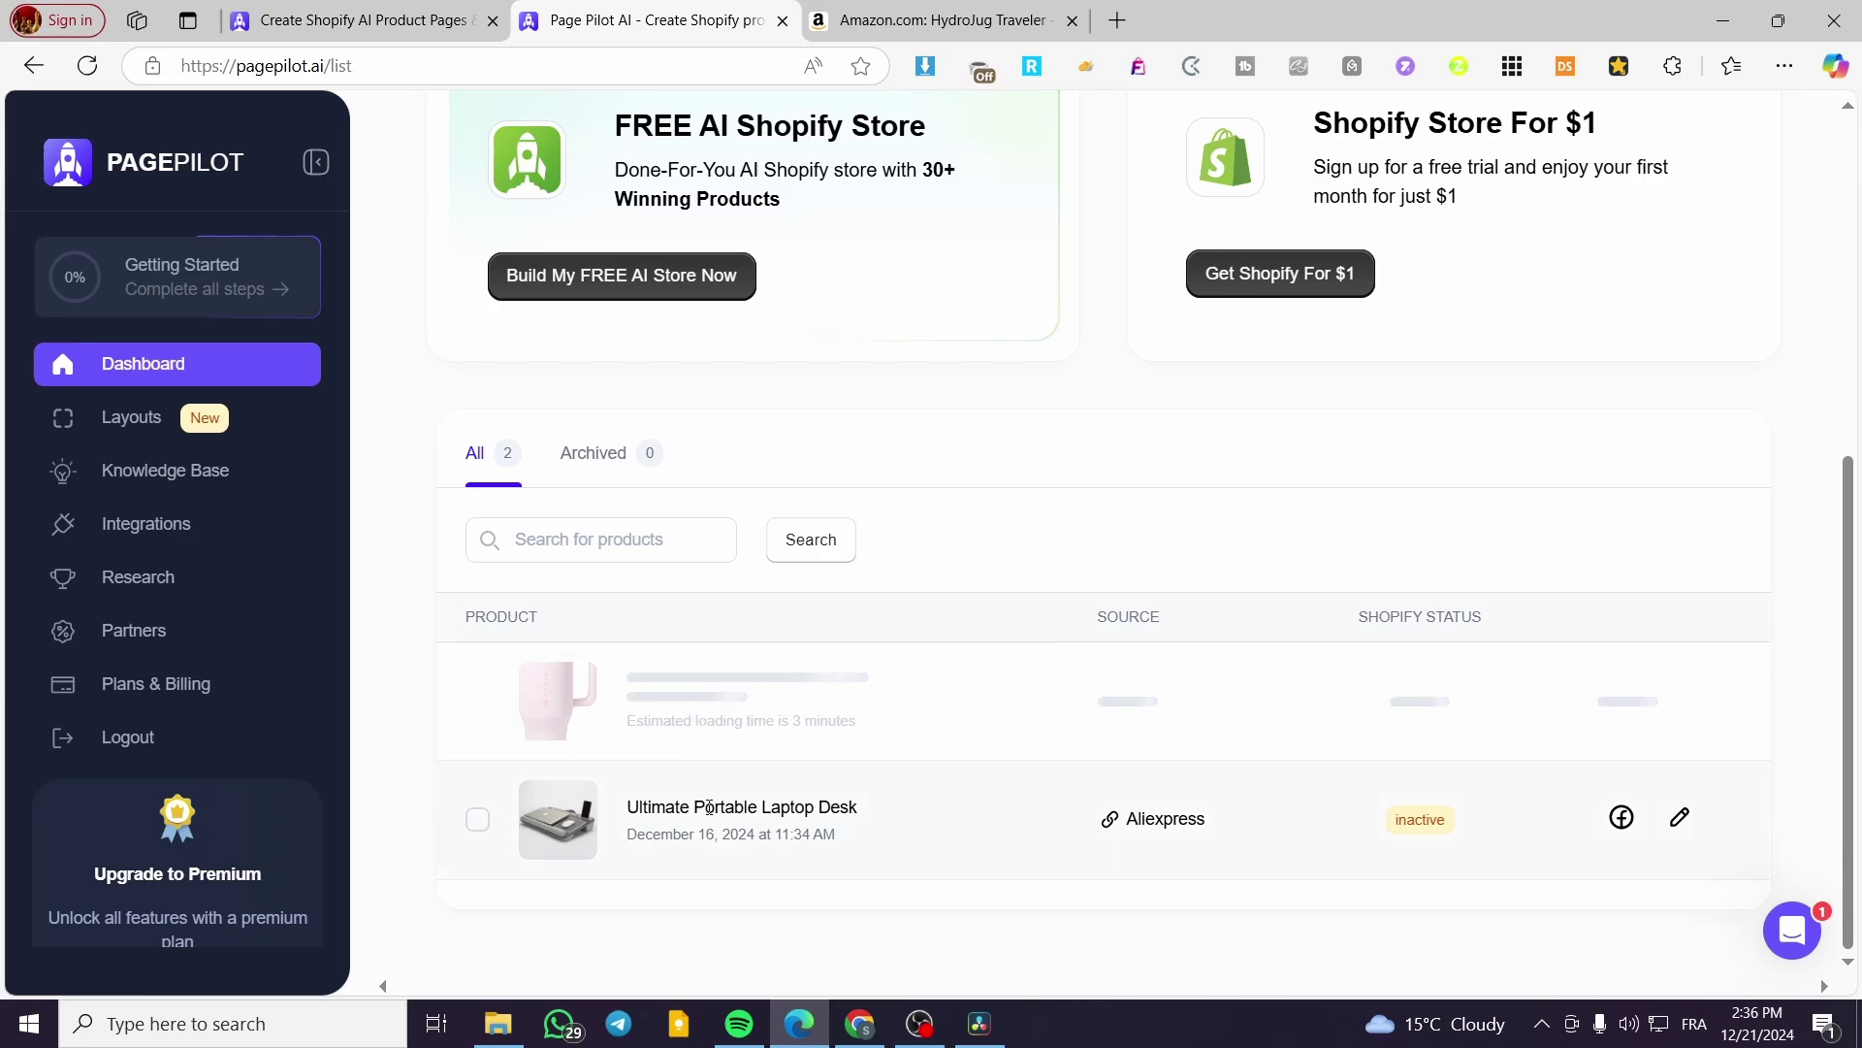
{"action": "double_click", "coordinate": [723, 720]}
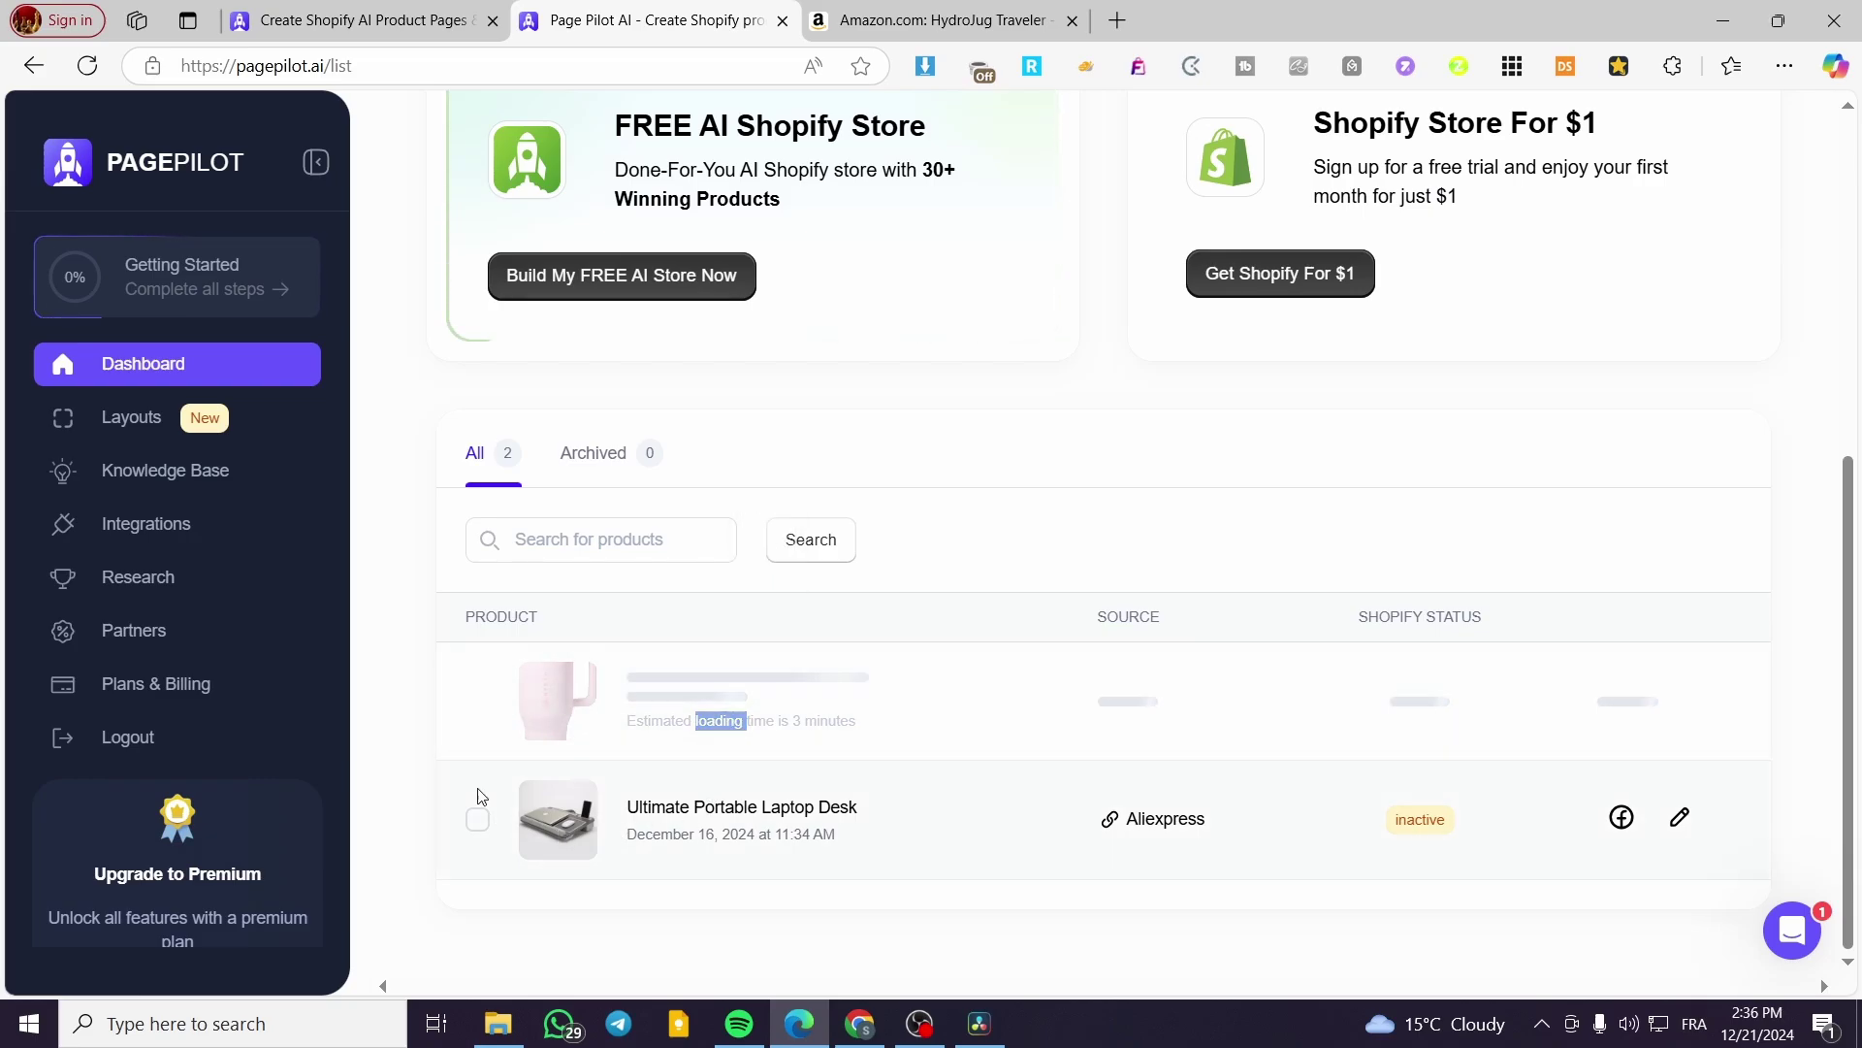
{"action": "left_click", "coordinate": [476, 822]}
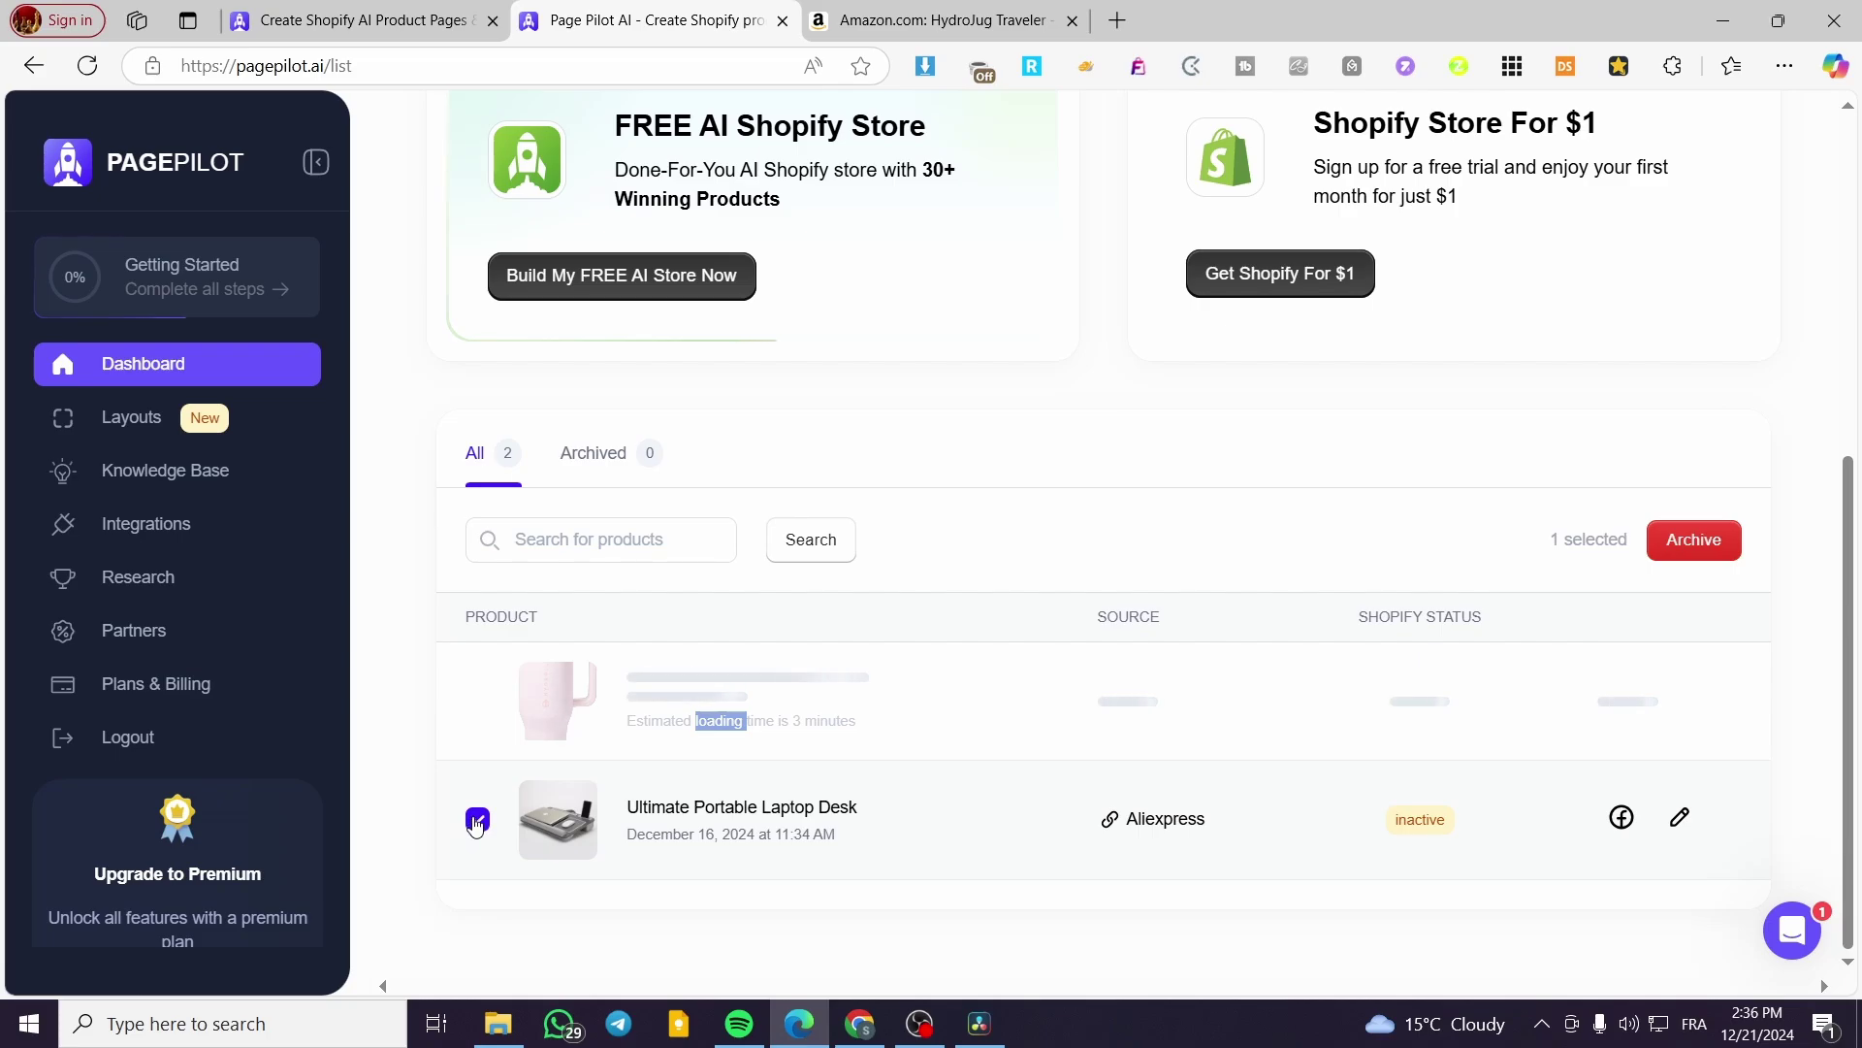
{"action": "left_click", "coordinate": [475, 821]}
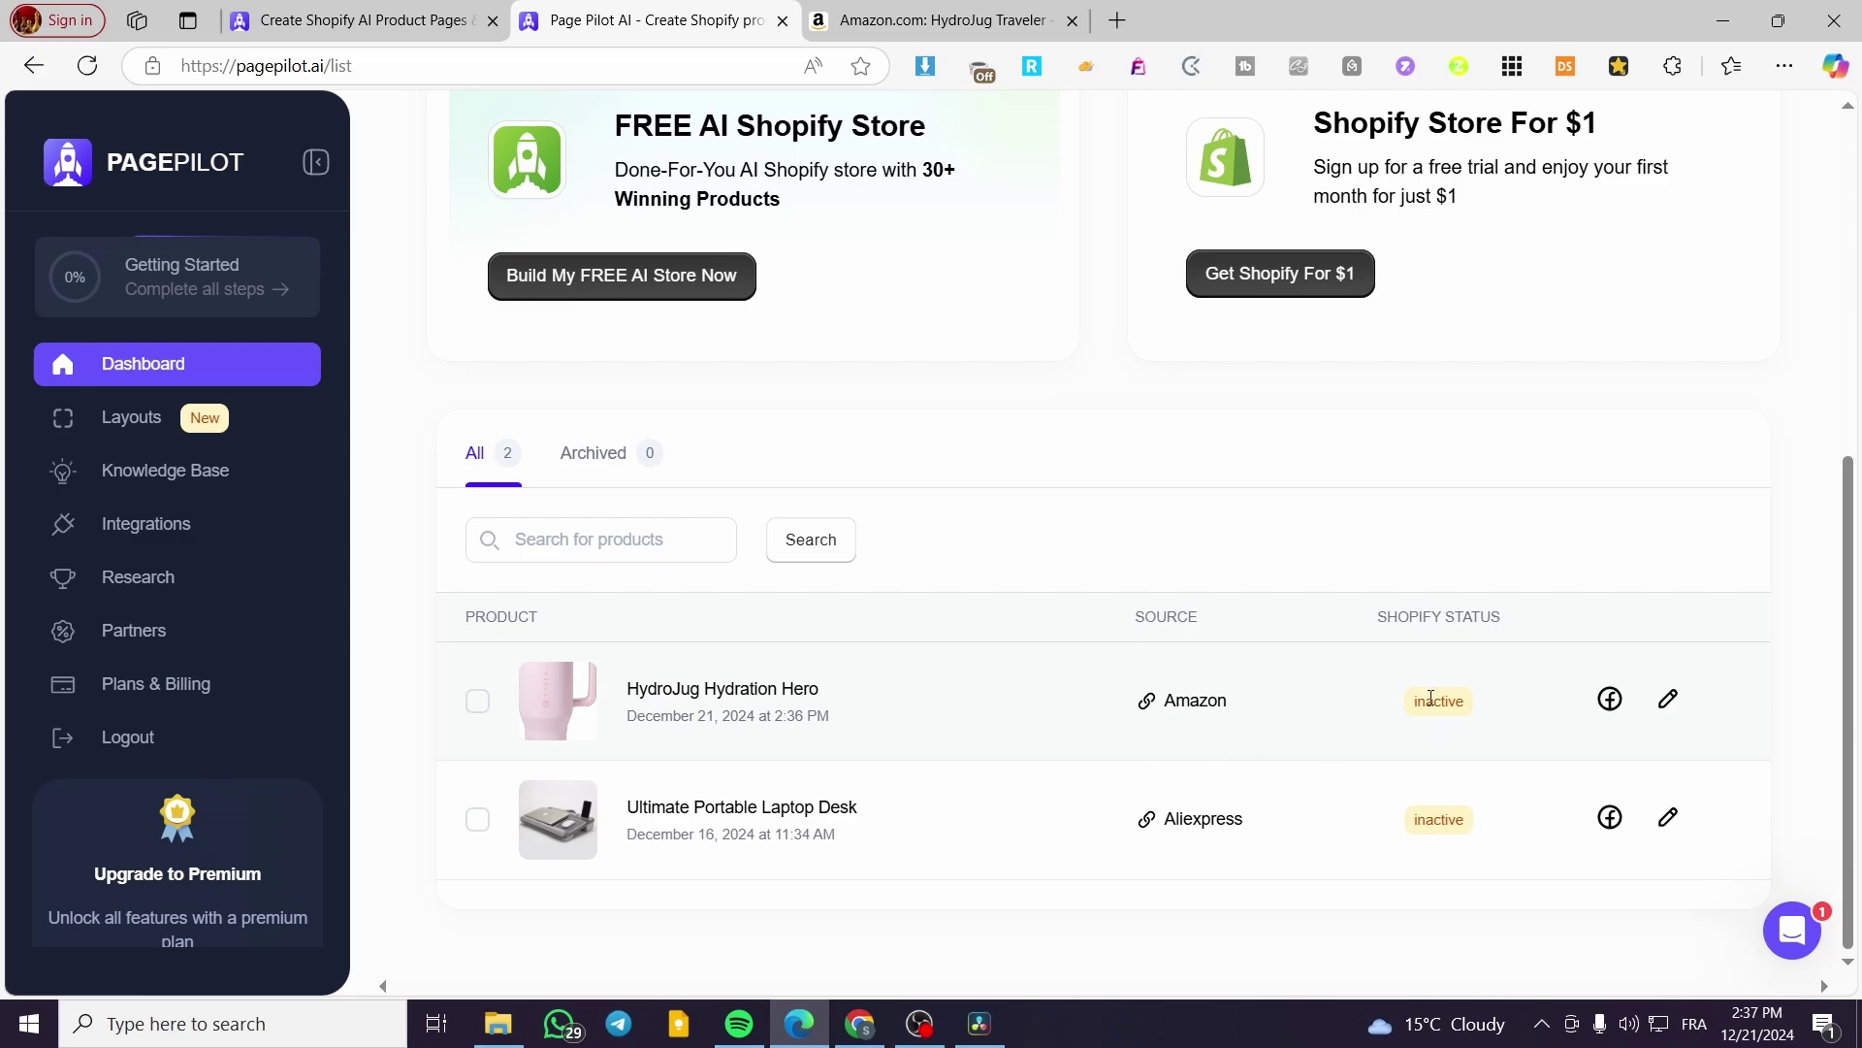
Open the generated HydroJug Hydration Hero product for editing and review its Facebook Ads creatives
{"action": "left_click", "coordinate": [1667, 703]}
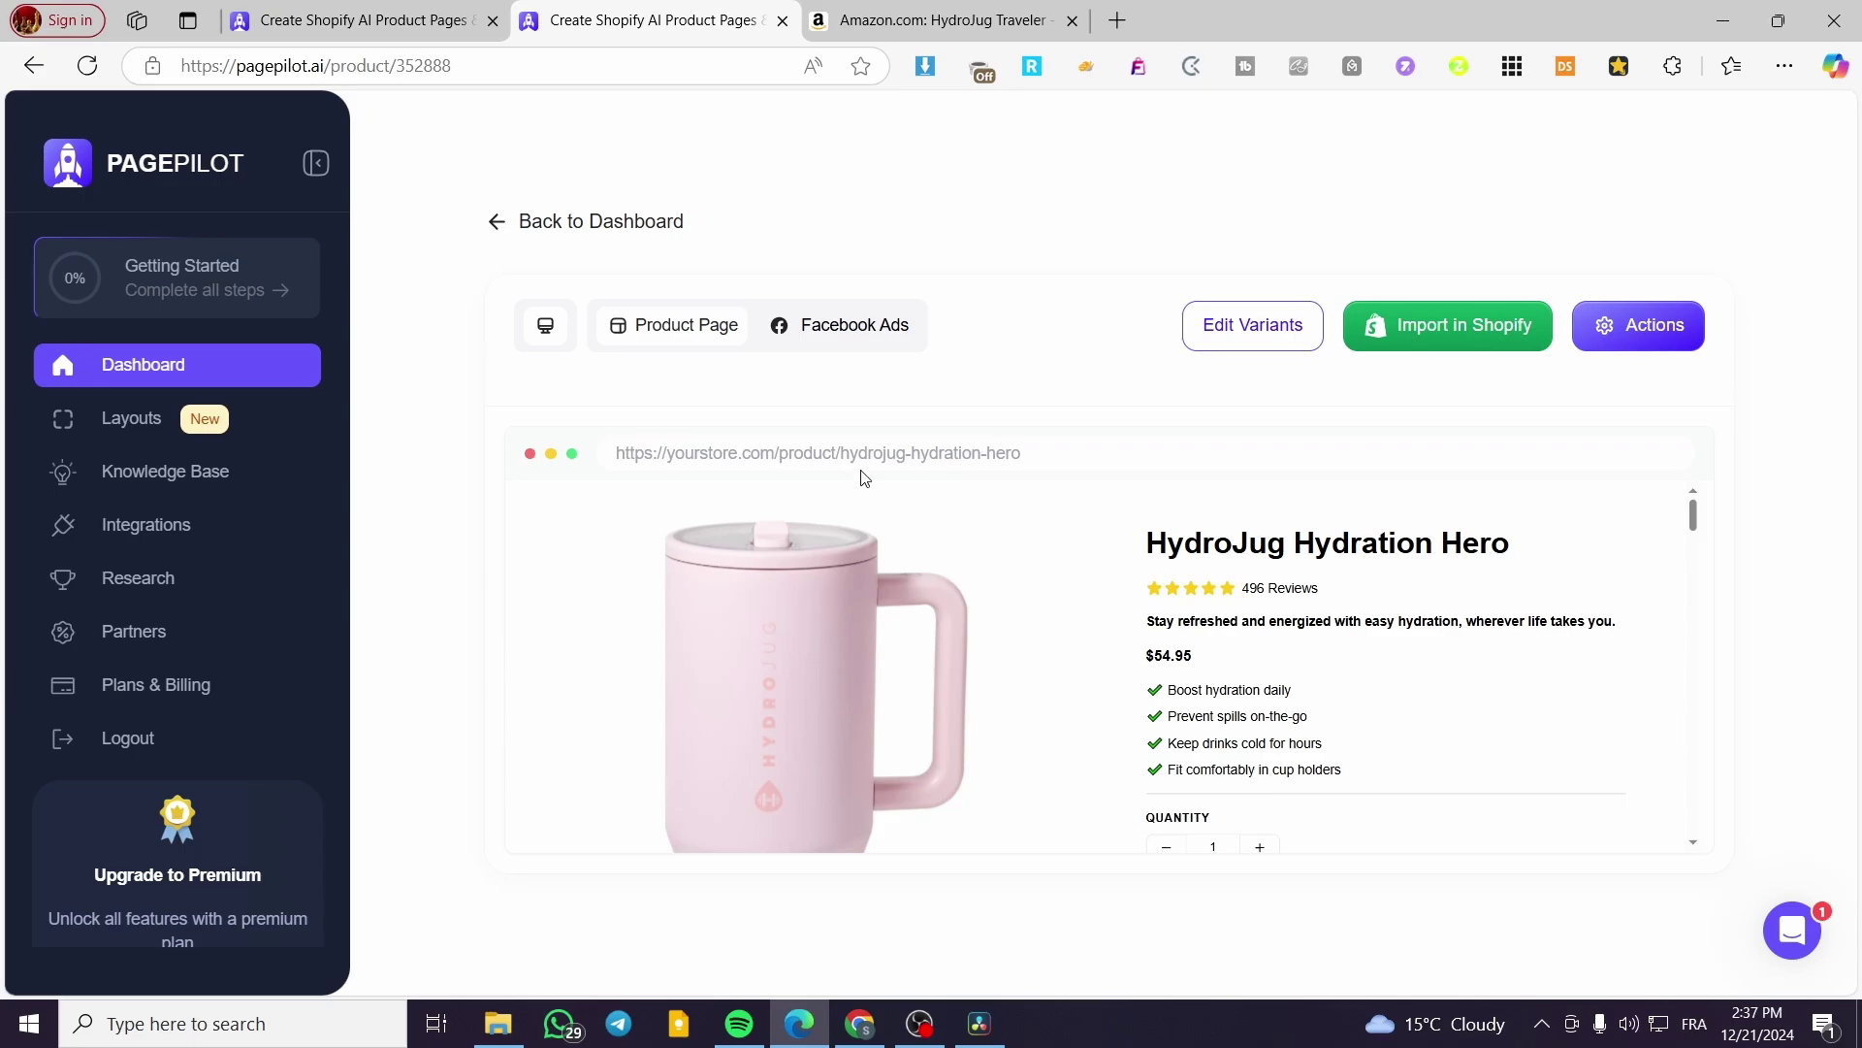
{"action": "left_click", "coordinate": [810, 328]}
{"action": "scroll", "coordinate": [853, 388], "scroll_direction": "down", "scroll_amount": 1}
{"action": "scroll", "coordinate": [850, 556], "scroll_direction": "down", "scroll_amount": 2}
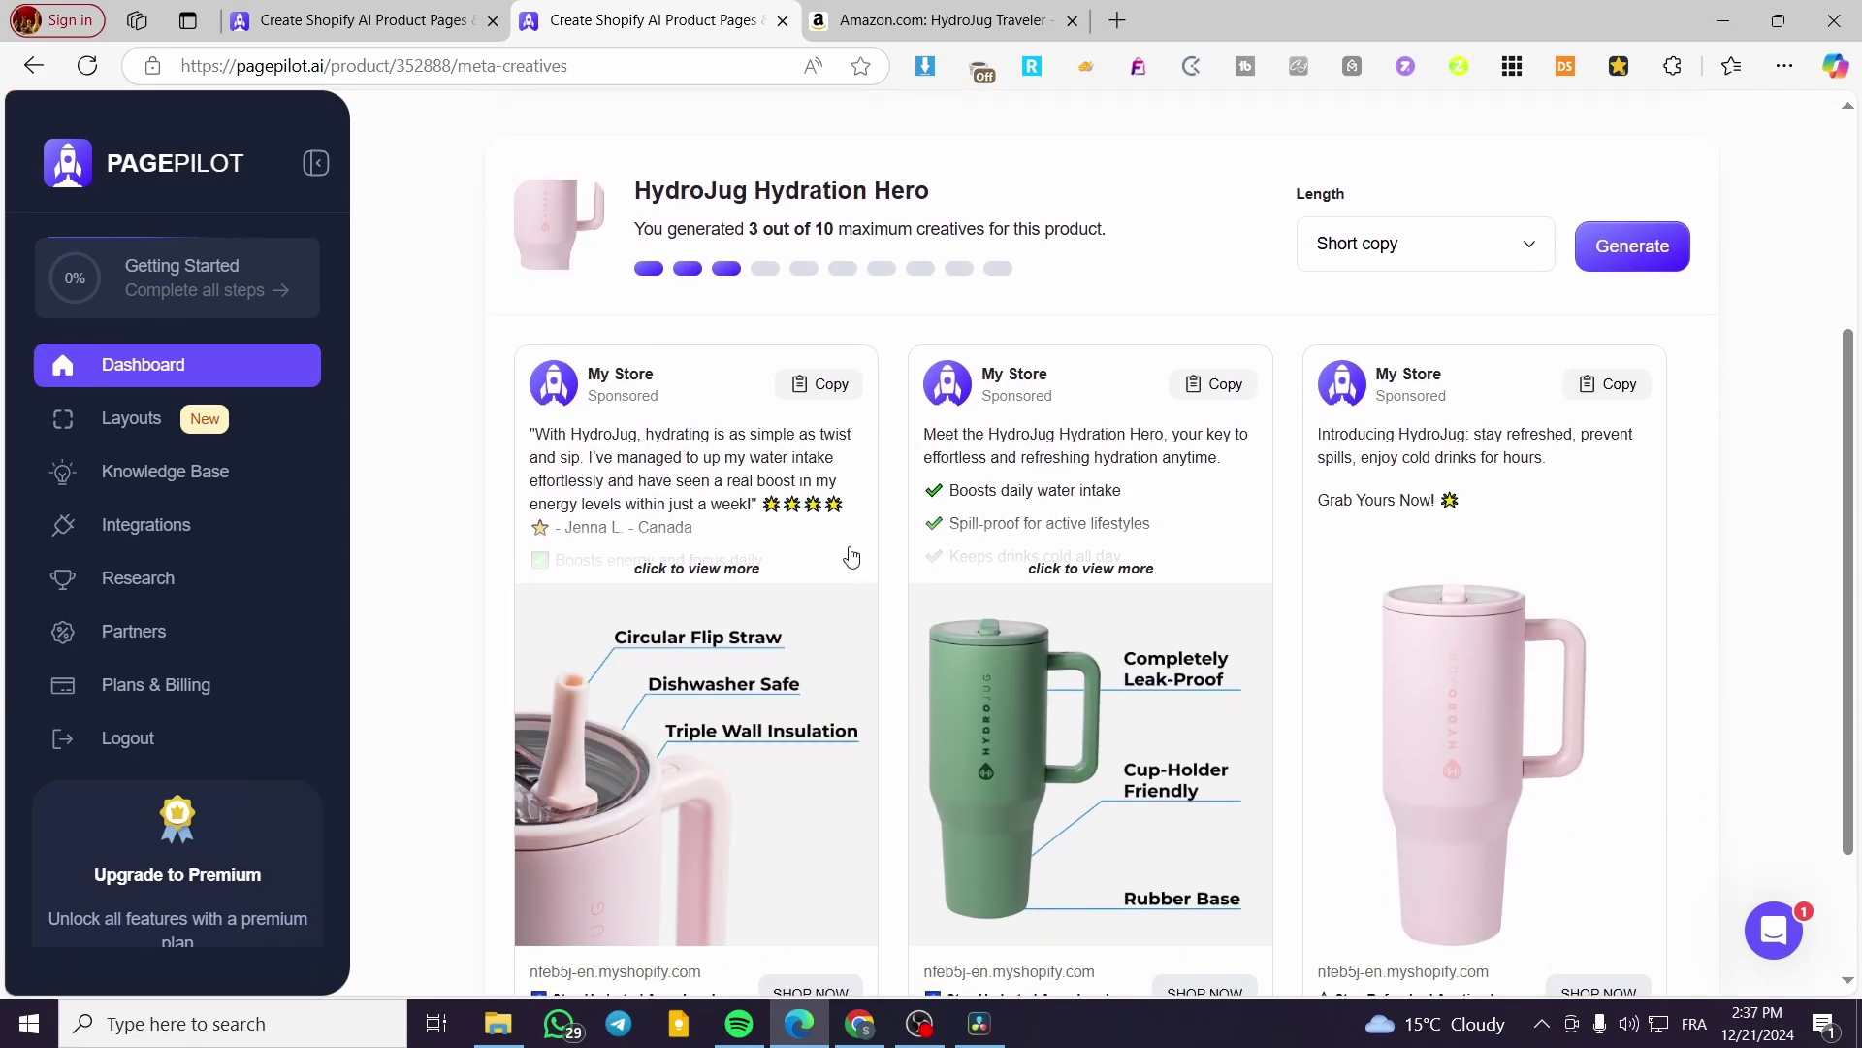
{"action": "scroll", "coordinate": [897, 556], "scroll_direction": "down", "scroll_amount": 2}
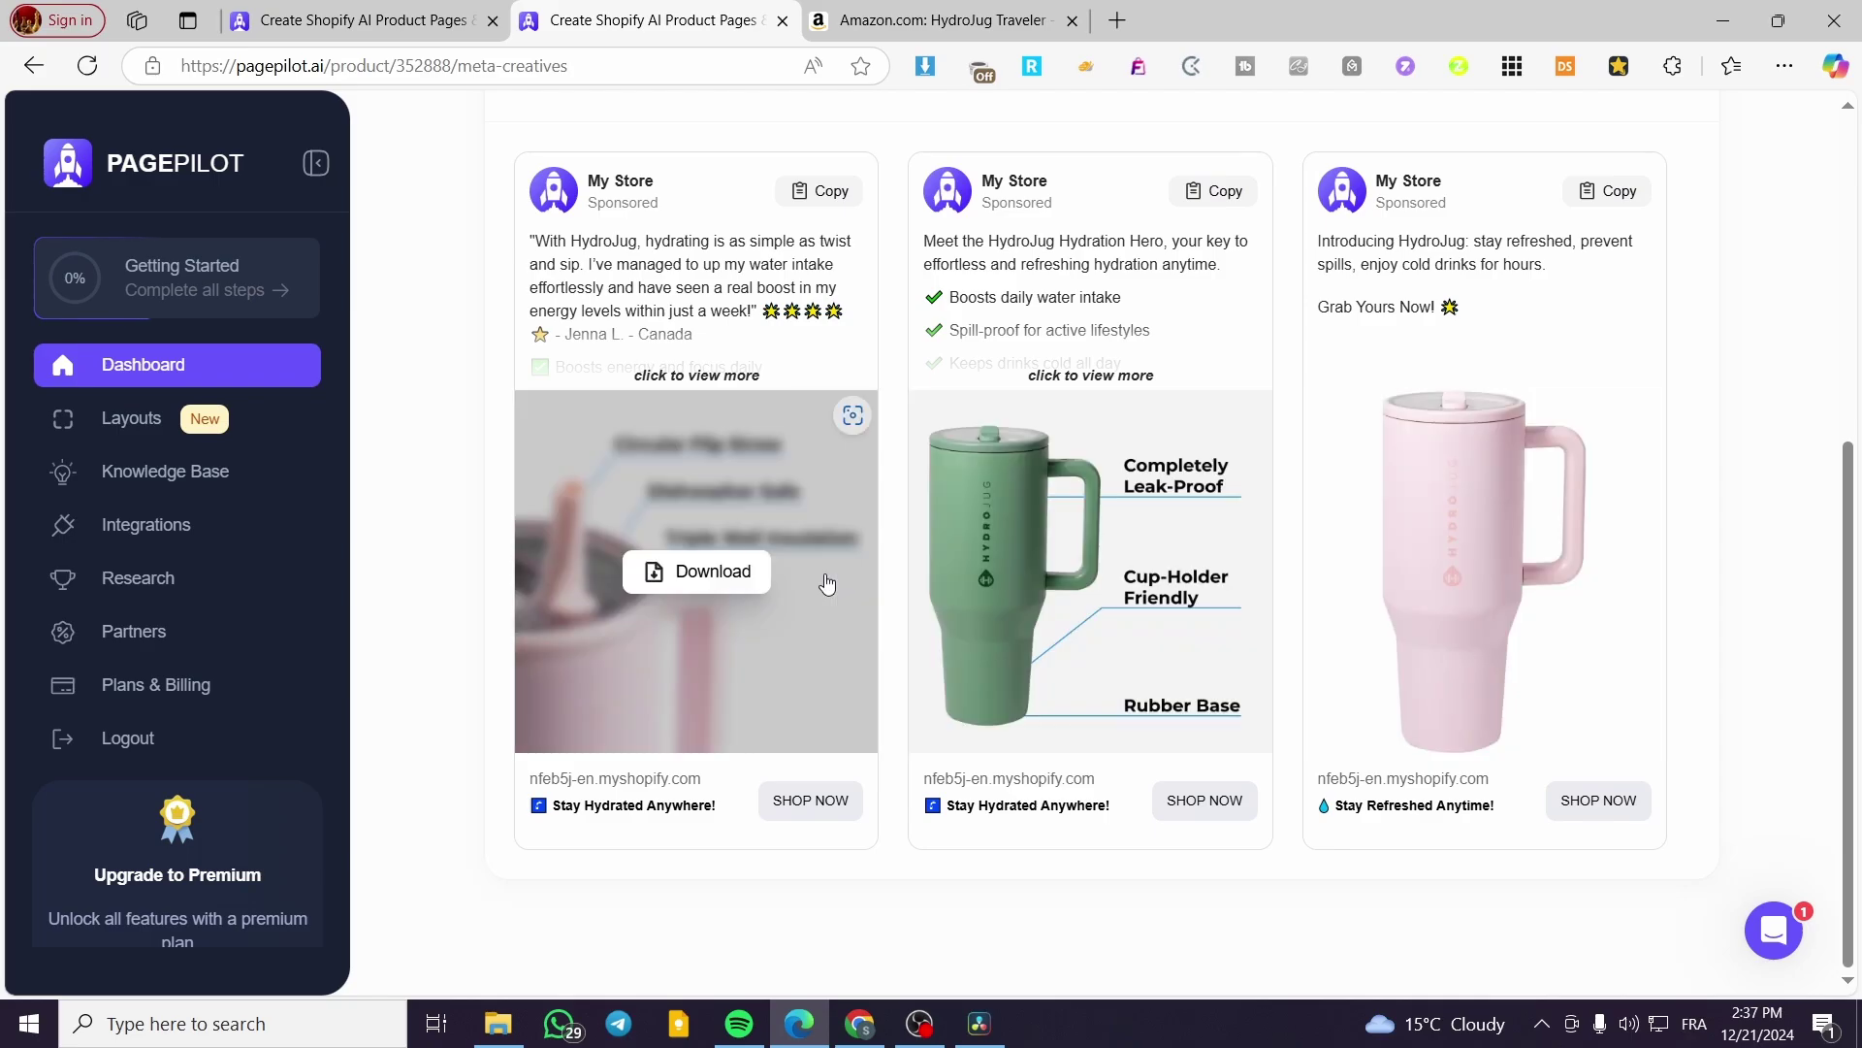
{"action": "scroll", "coordinate": [830, 582], "scroll_direction": "up", "scroll_amount": 3}
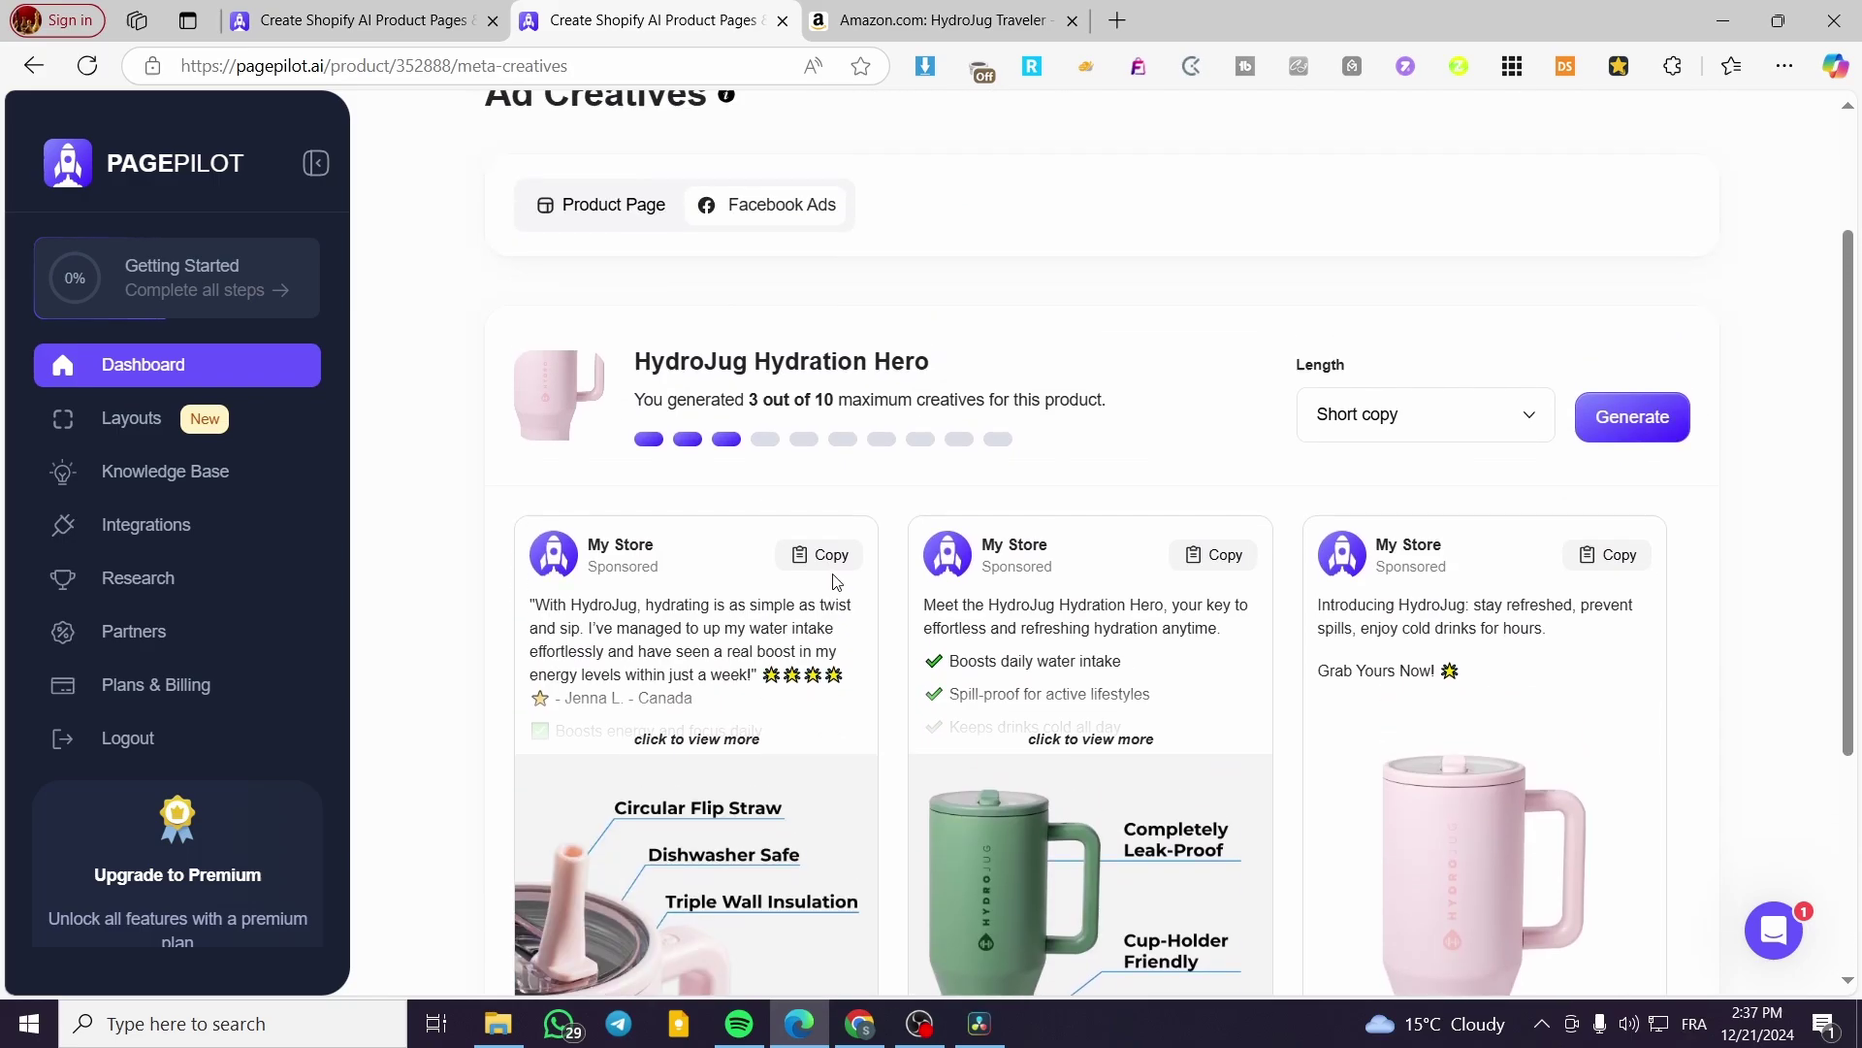
Return to the product page preview and compare its title, description and price with the Amazon listing
{"action": "left_click", "coordinate": [653, 203]}
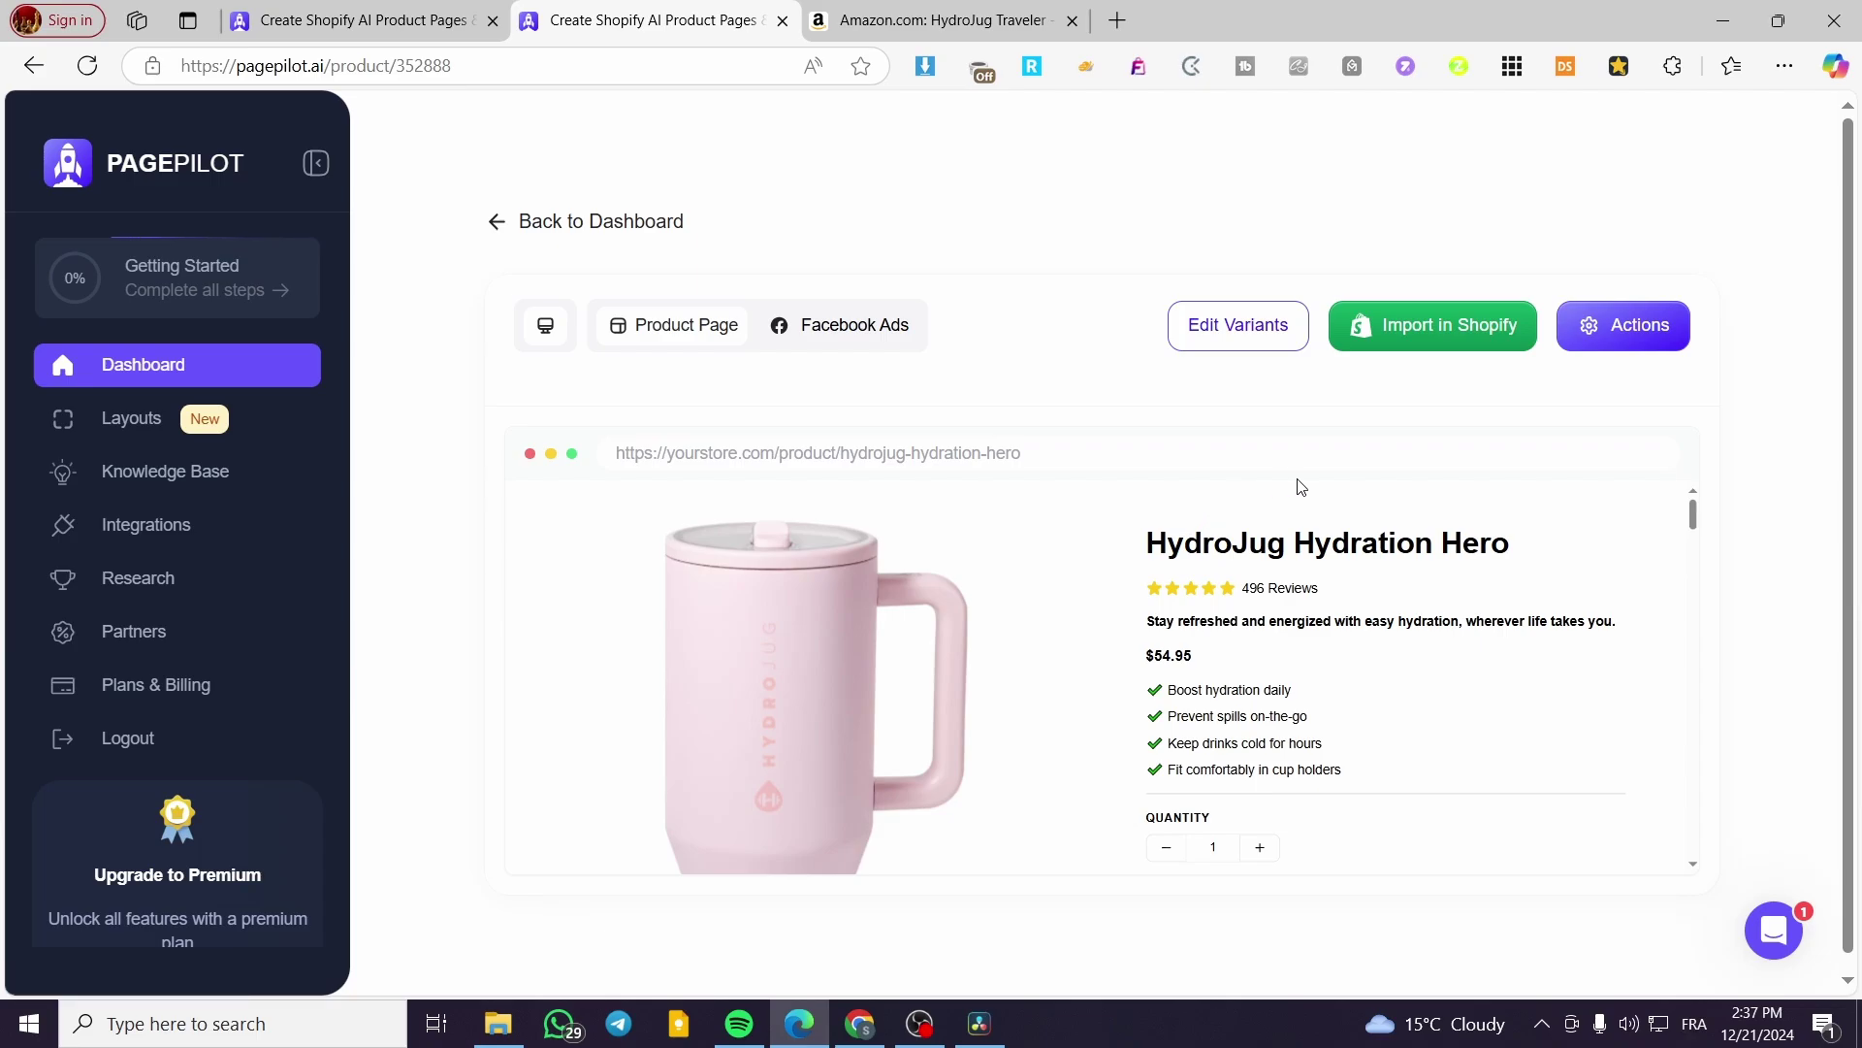
{"action": "scroll", "coordinate": [1242, 570], "scroll_direction": "down", "scroll_amount": 1}
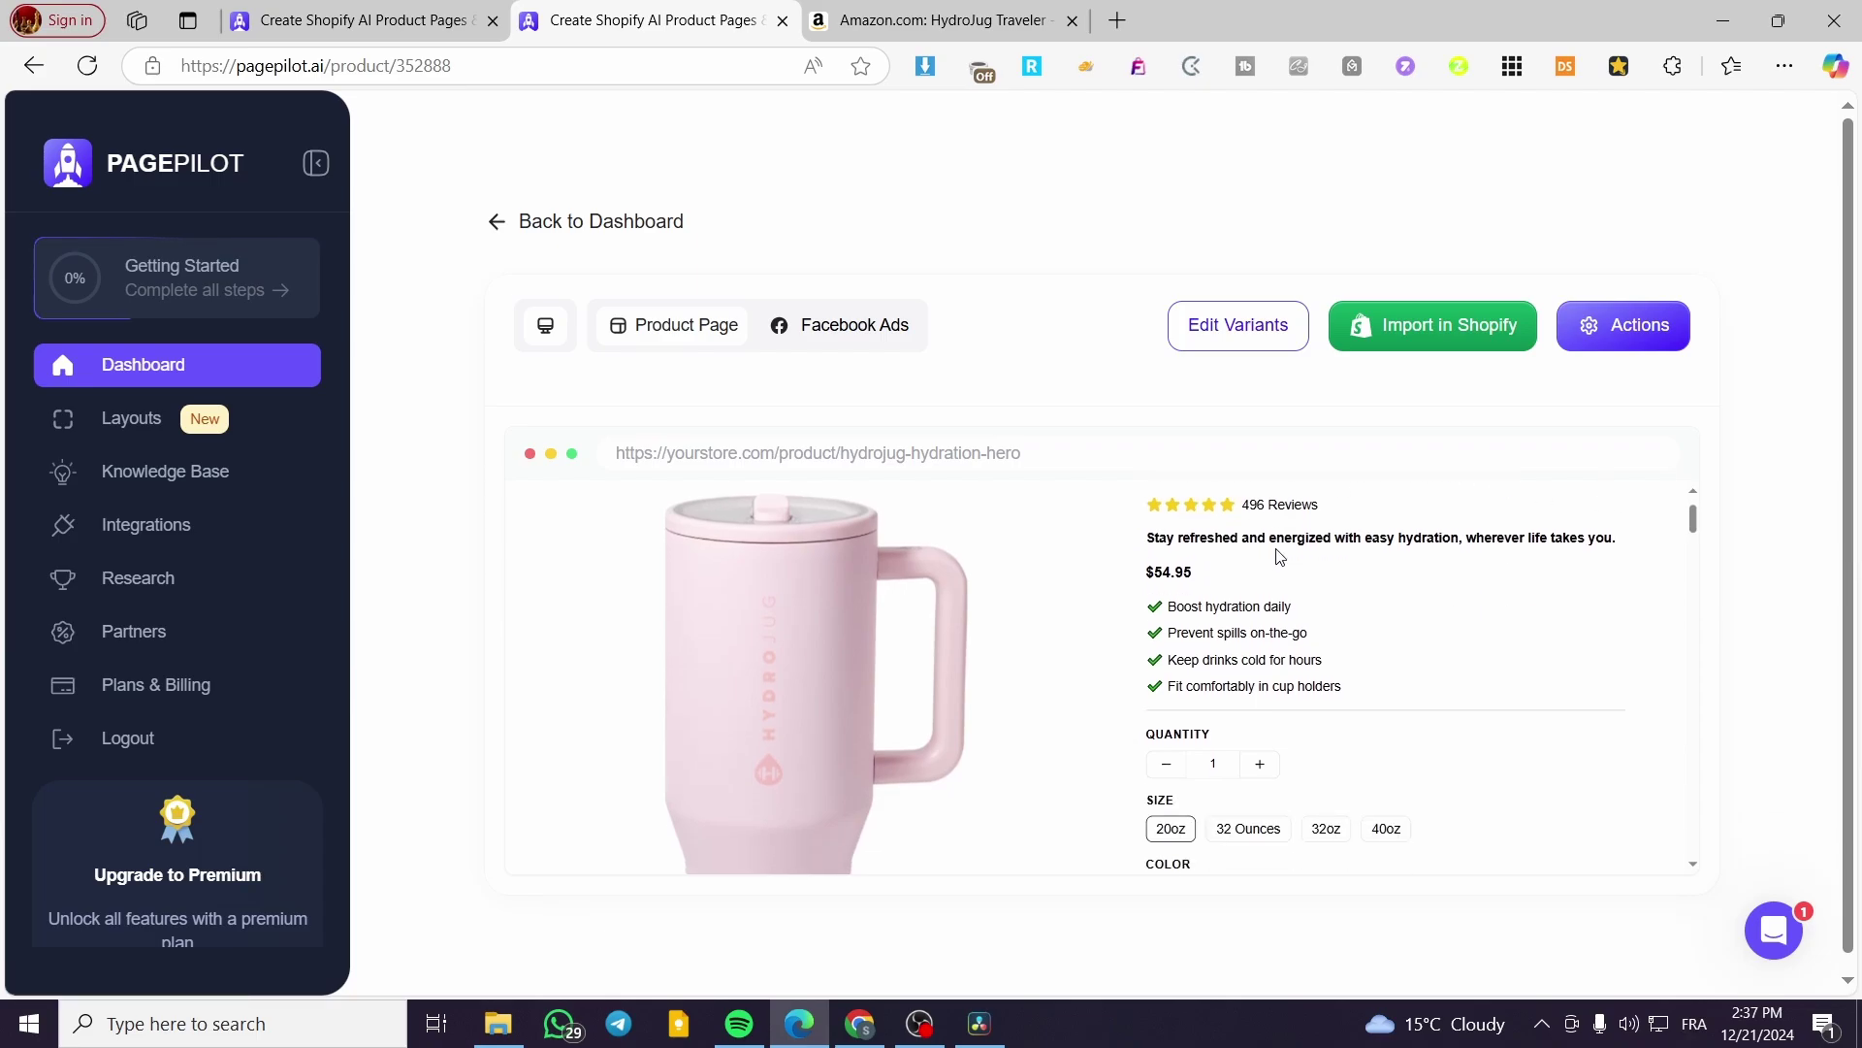
{"action": "scroll", "coordinate": [1276, 549], "scroll_direction": "up", "scroll_amount": 1}
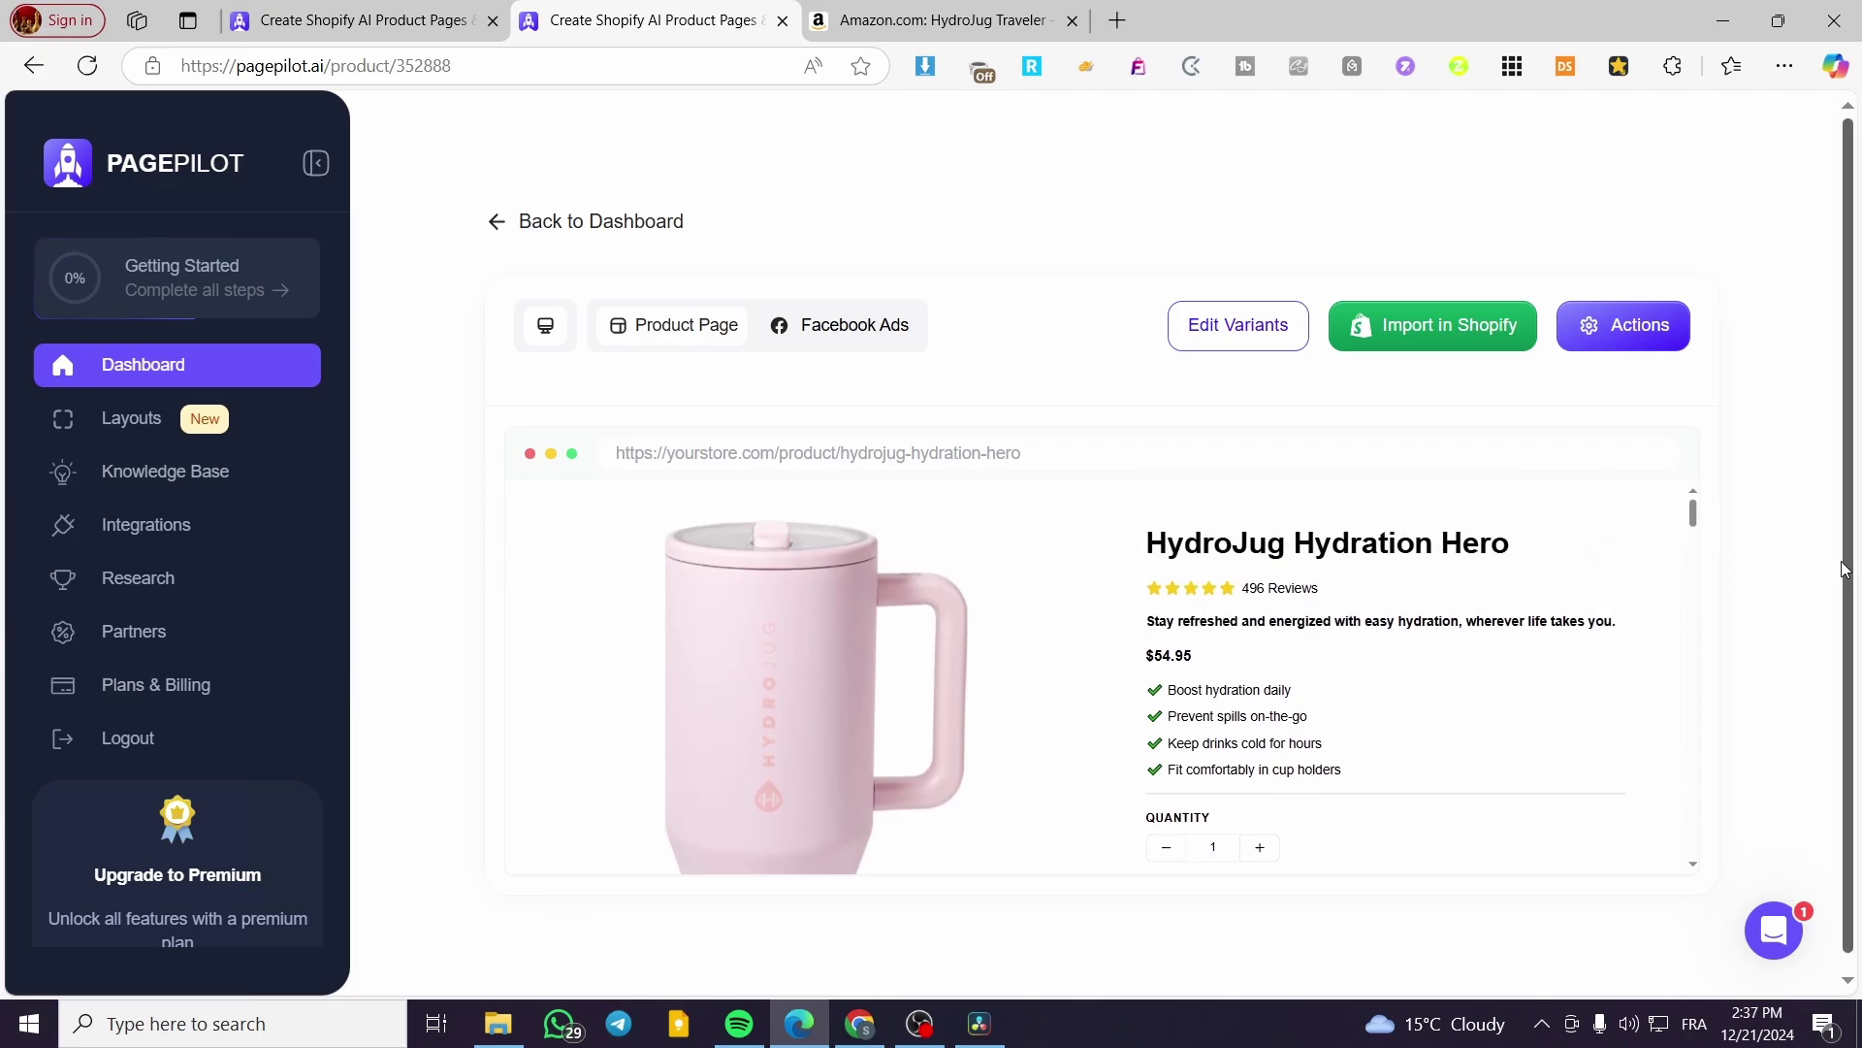
{"action": "scroll", "coordinate": [1552, 648], "scroll_direction": "down", "scroll_amount": 1}
{"action": "left_click", "coordinate": [945, 21]}
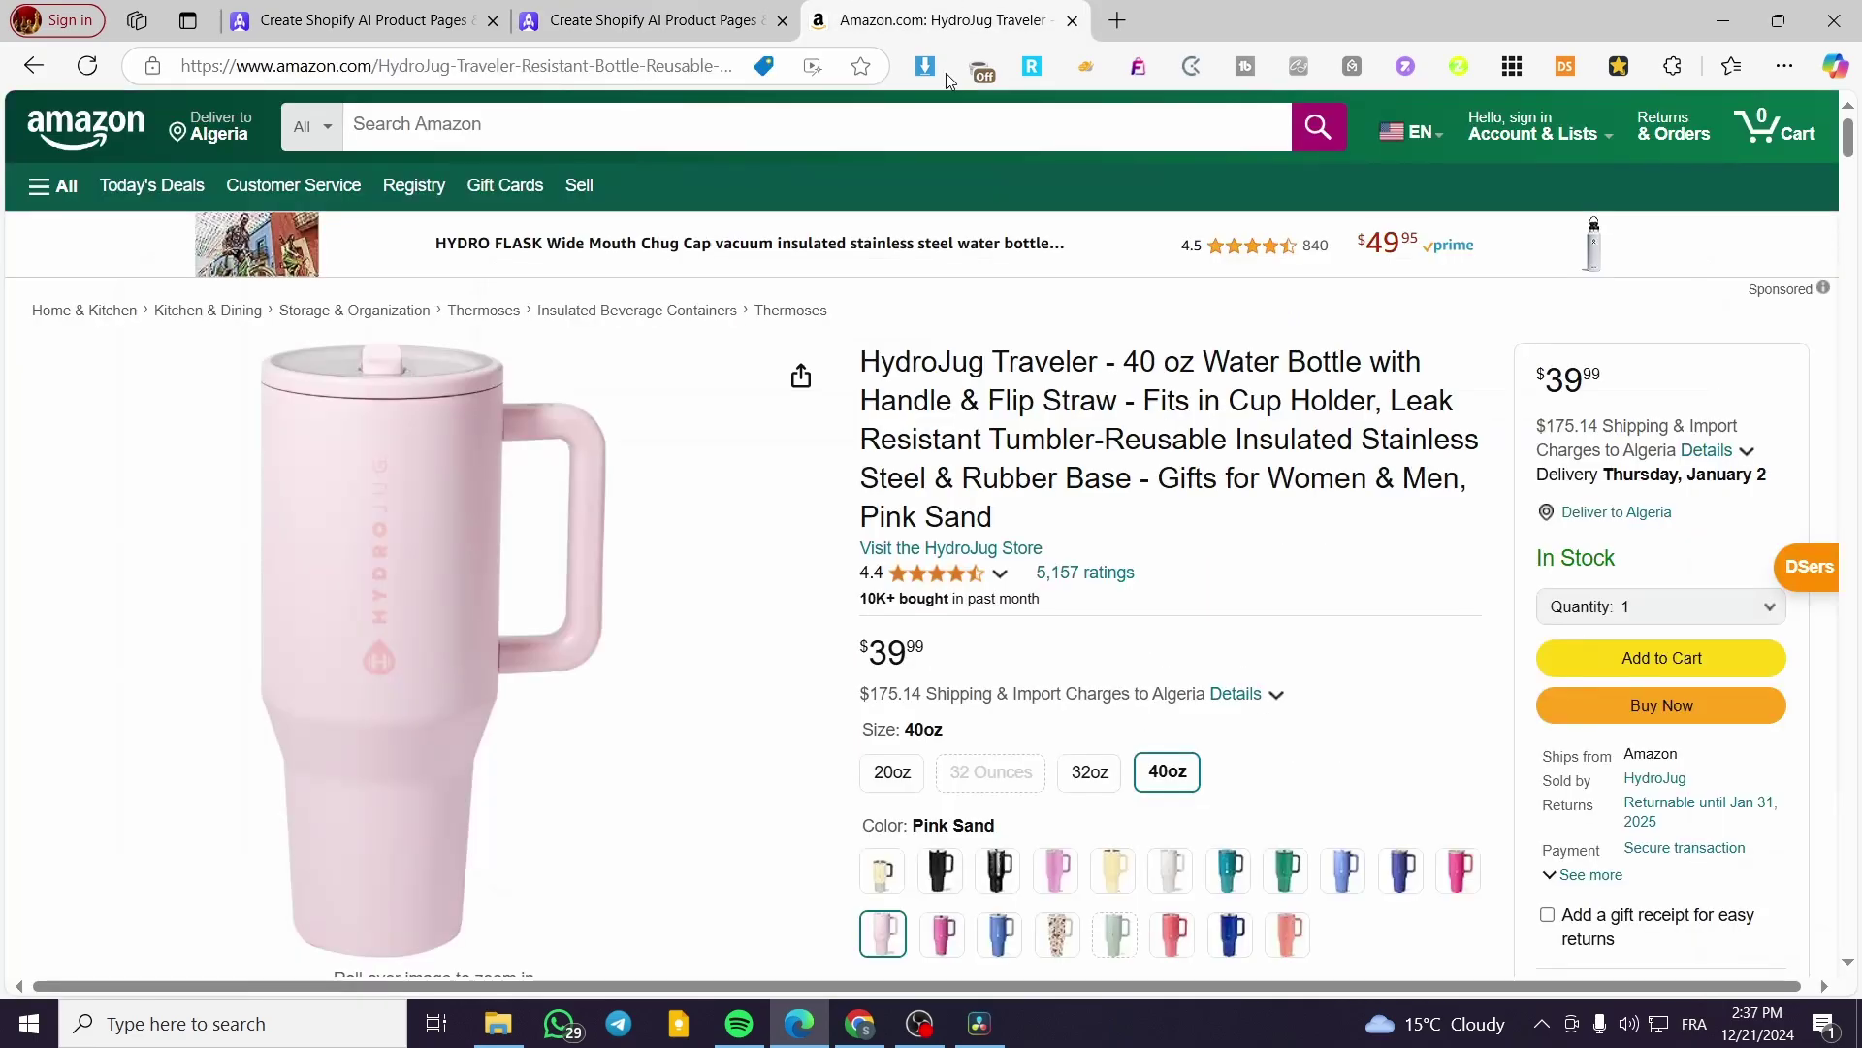
{"action": "left_click", "coordinate": [650, 20]}
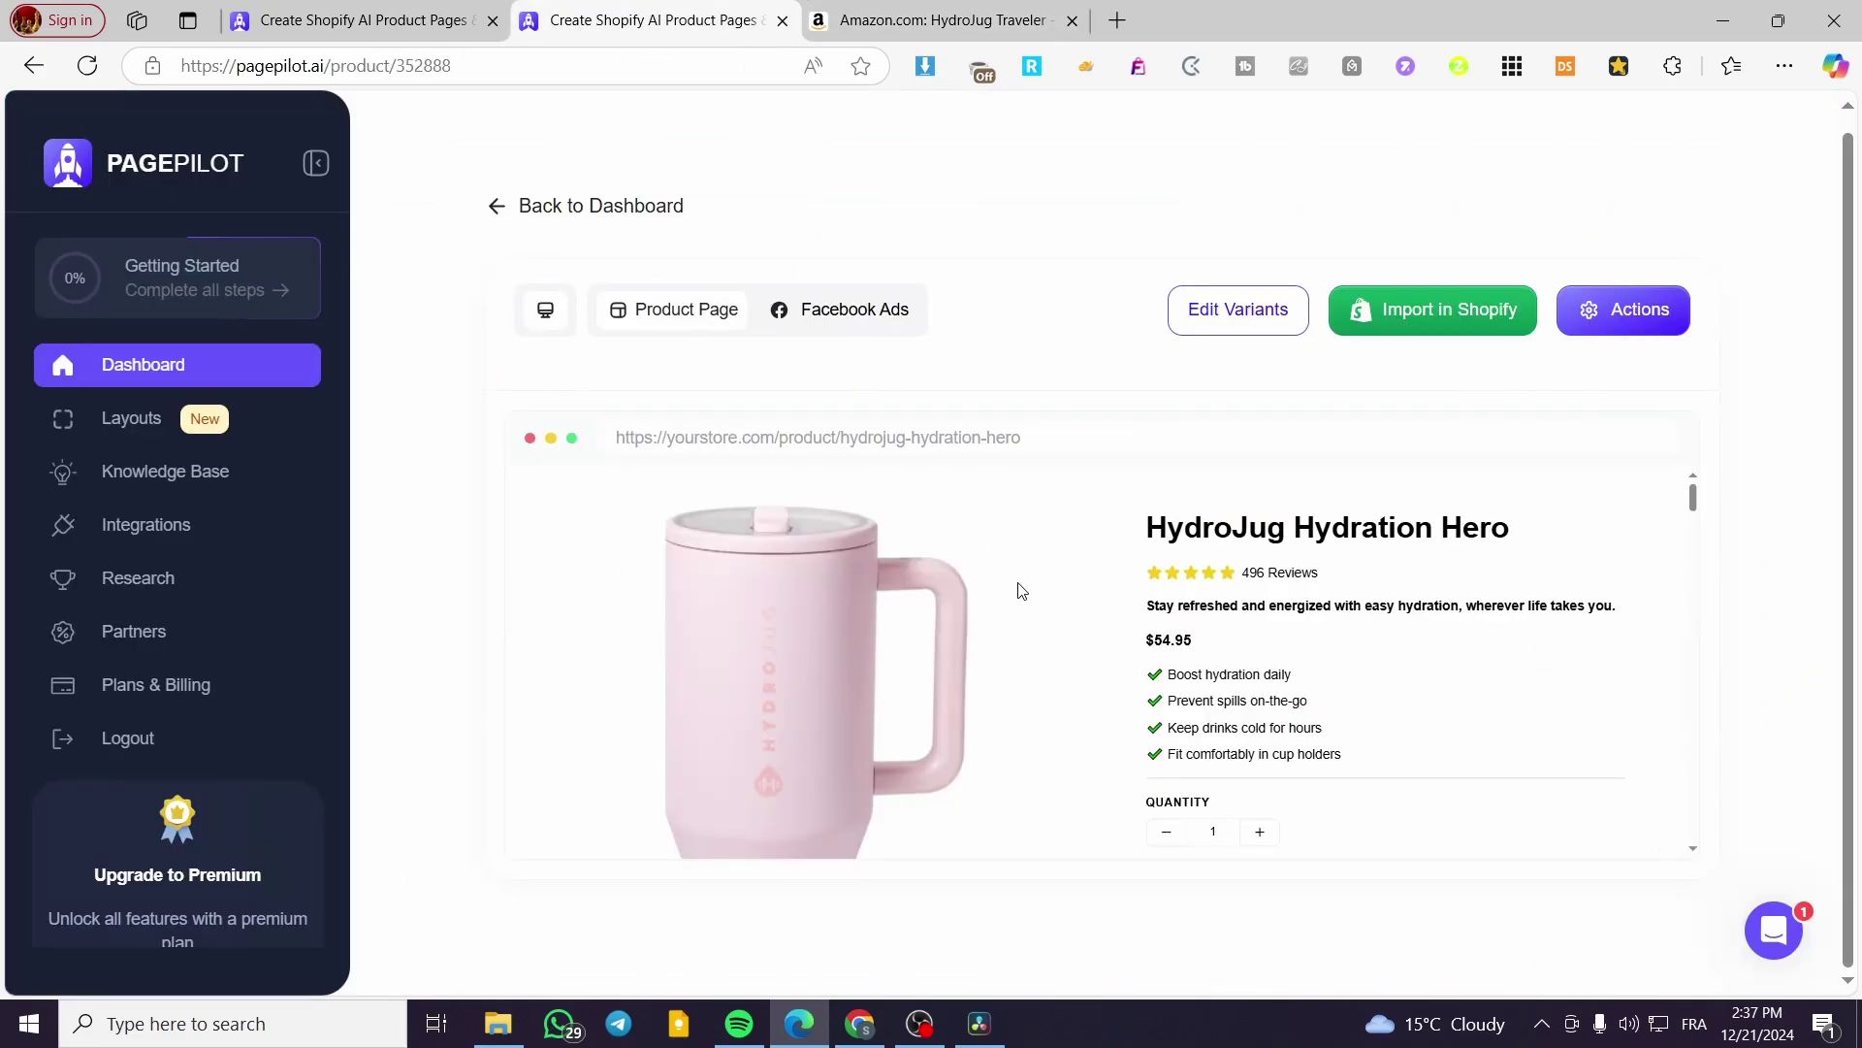
Compare the size and color options in the product page preview with those on the Amazon listing
{"action": "scroll", "coordinate": [1114, 652], "scroll_direction": "down", "scroll_amount": 3}
{"action": "scroll", "coordinate": [1195, 640], "scroll_direction": "down", "scroll_amount": 2}
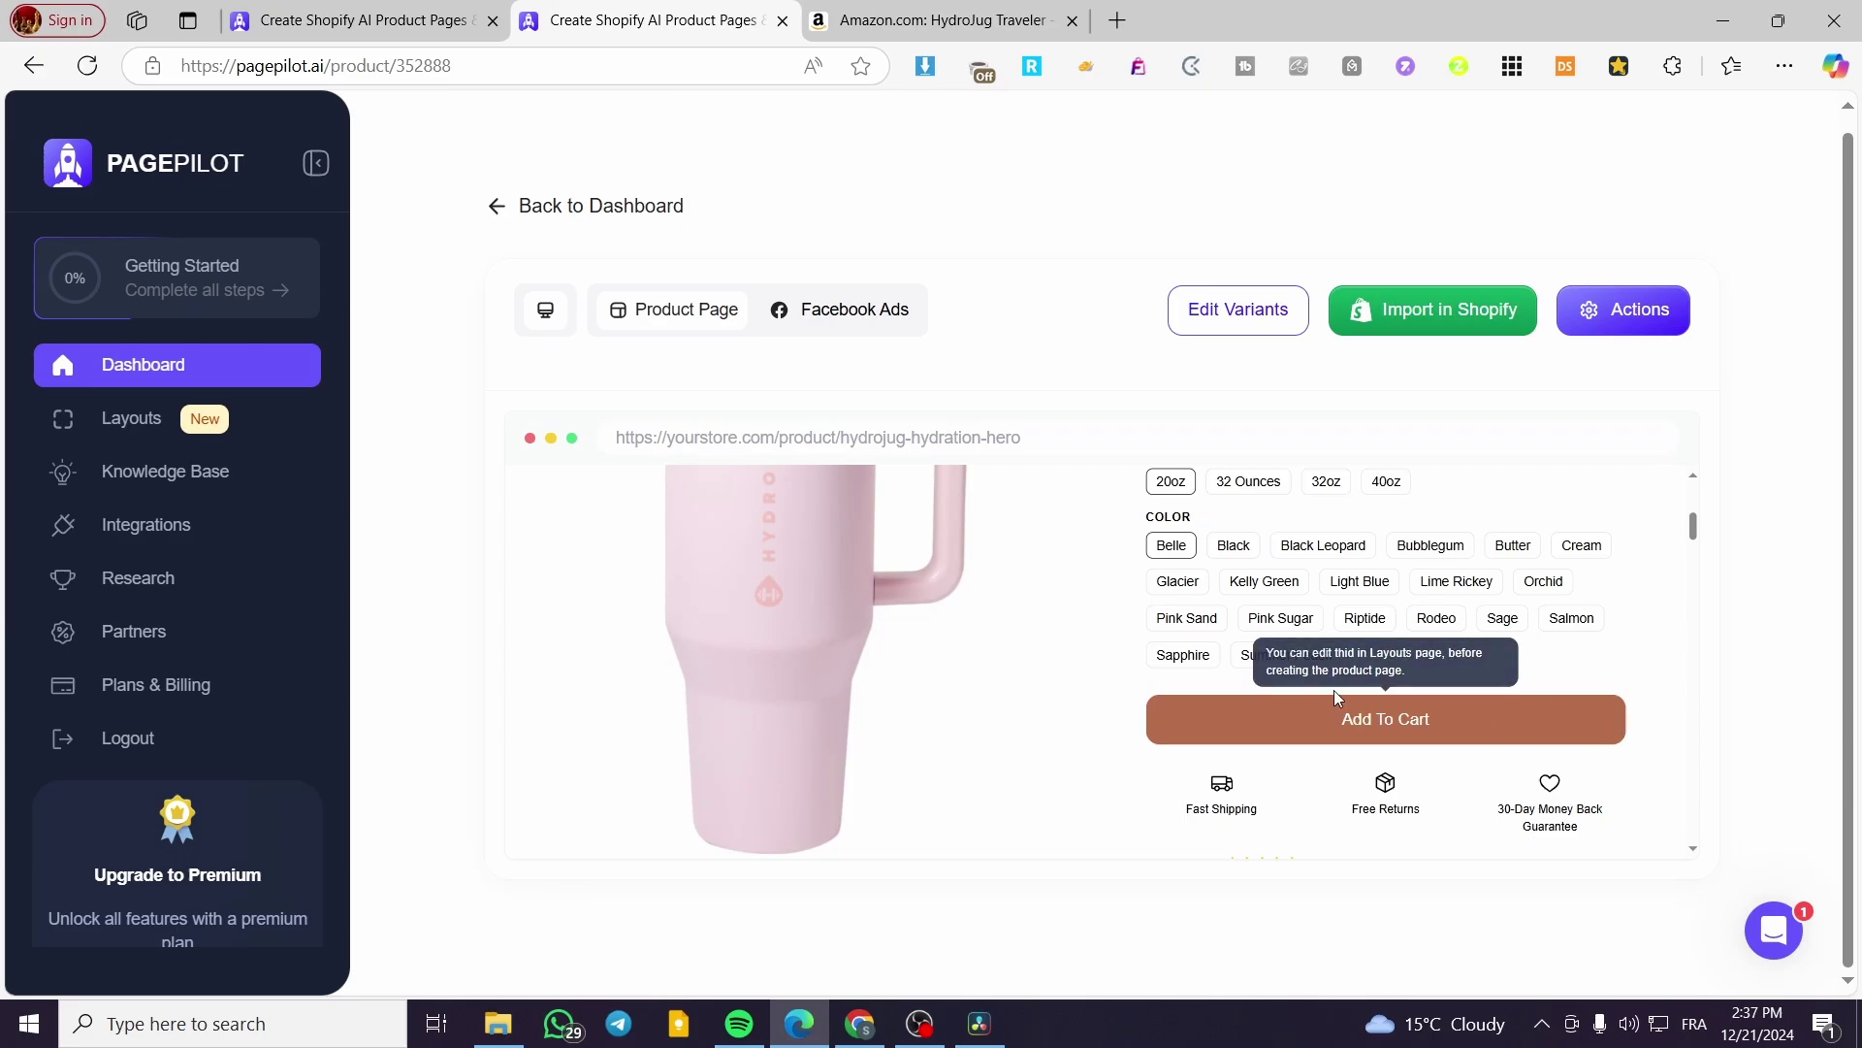
{"action": "scroll", "coordinate": [1201, 624], "scroll_direction": "up", "scroll_amount": 1}
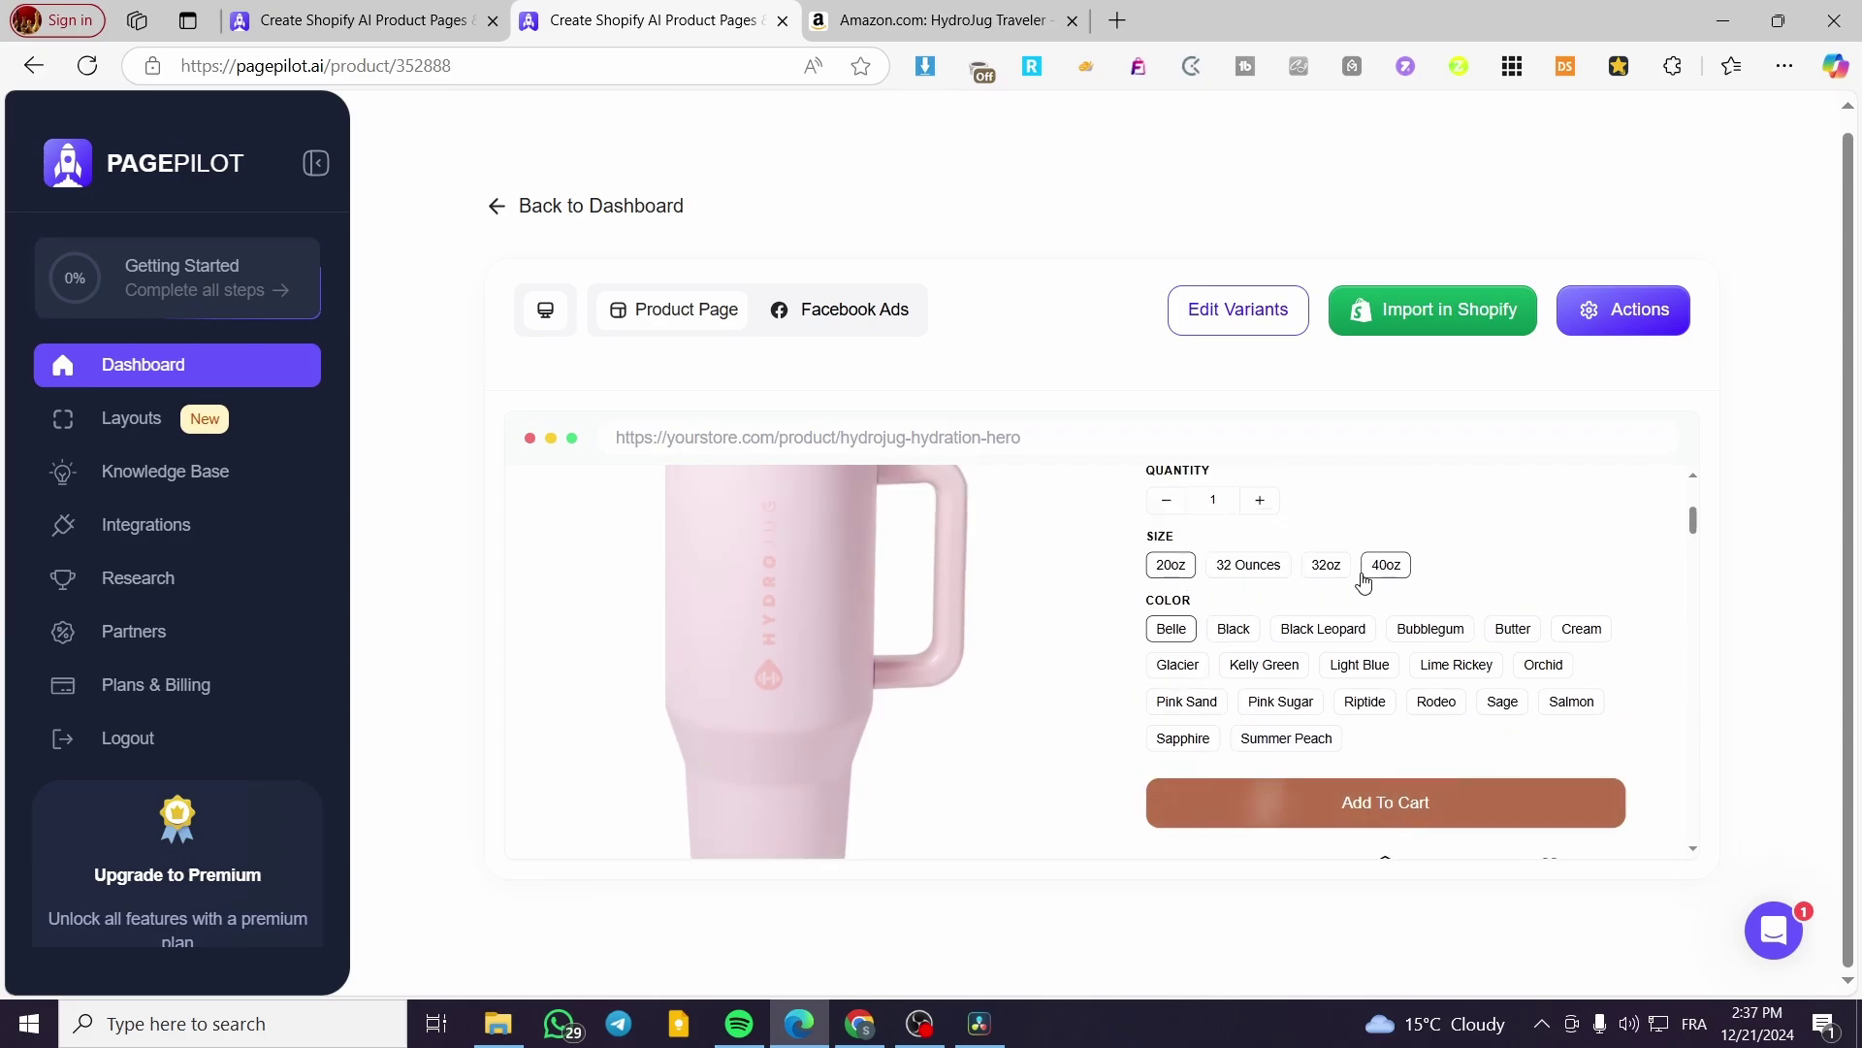
{"action": "key", "text": "ctrl+Tab"}
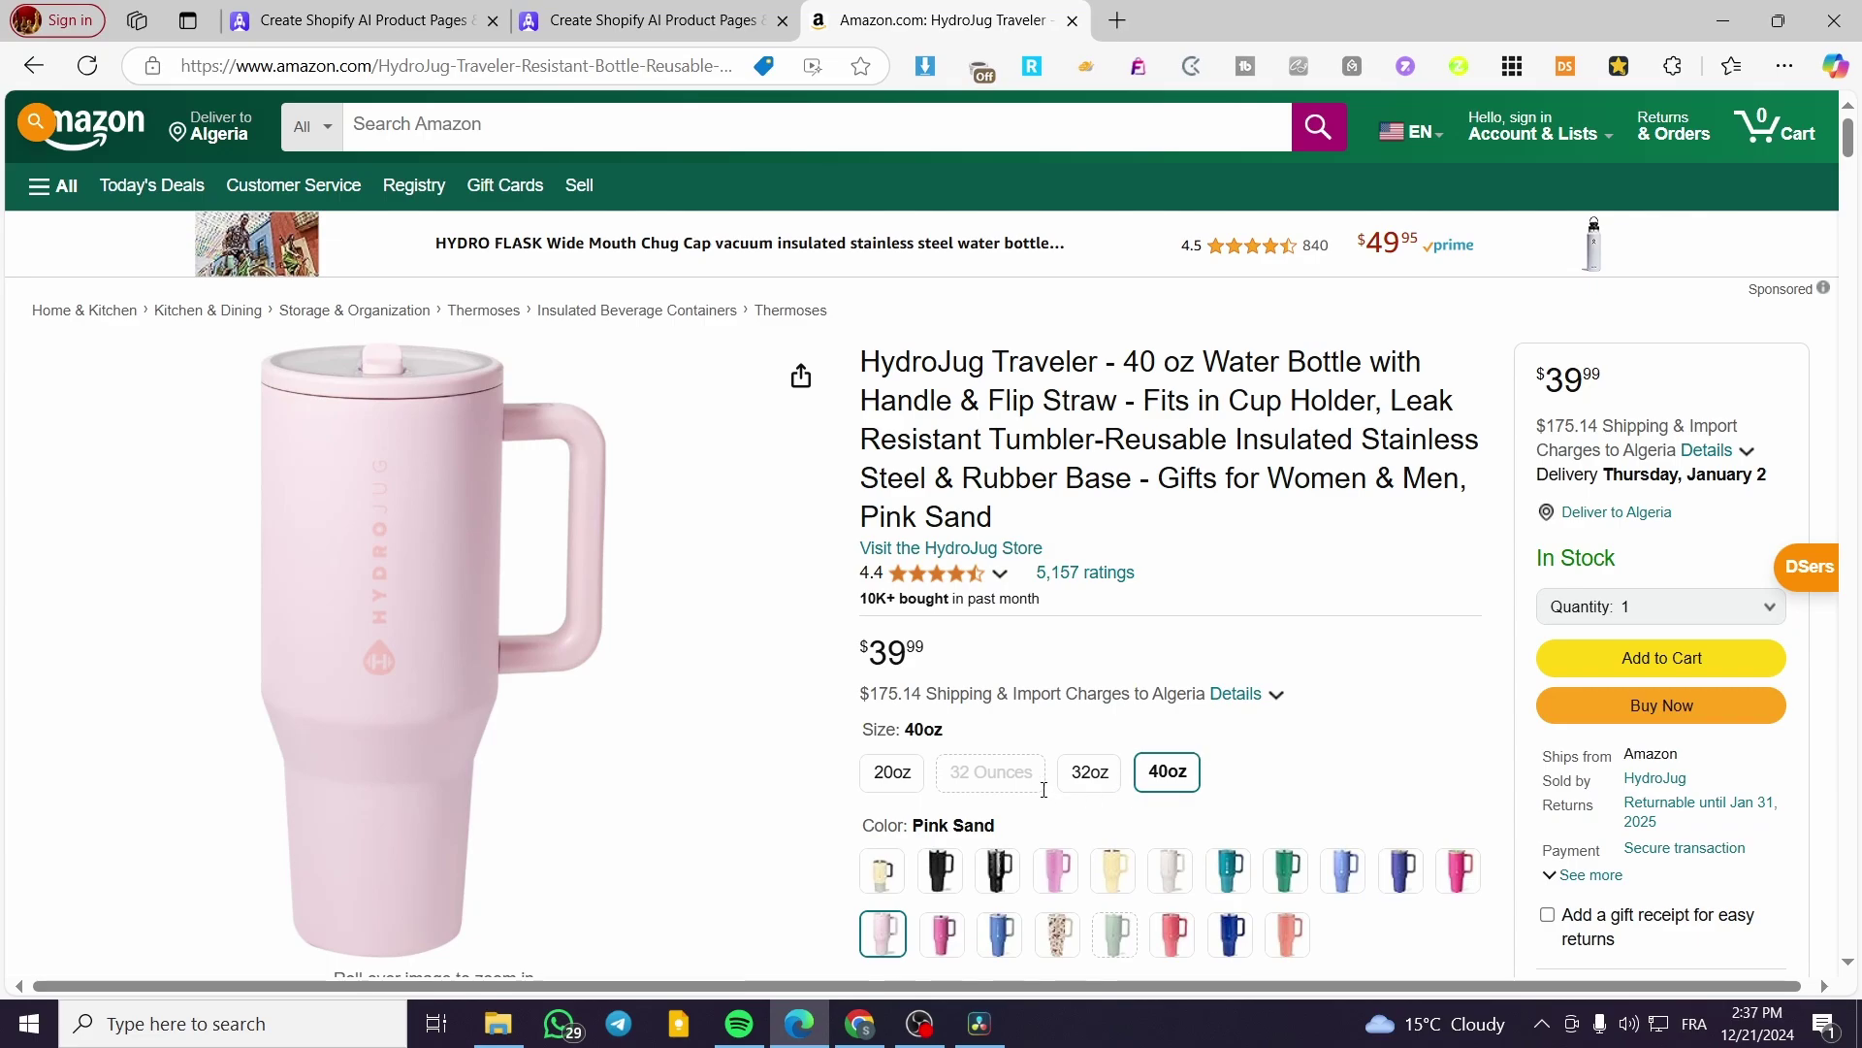
{"action": "key", "text": "ctrl+shift+Tab"}
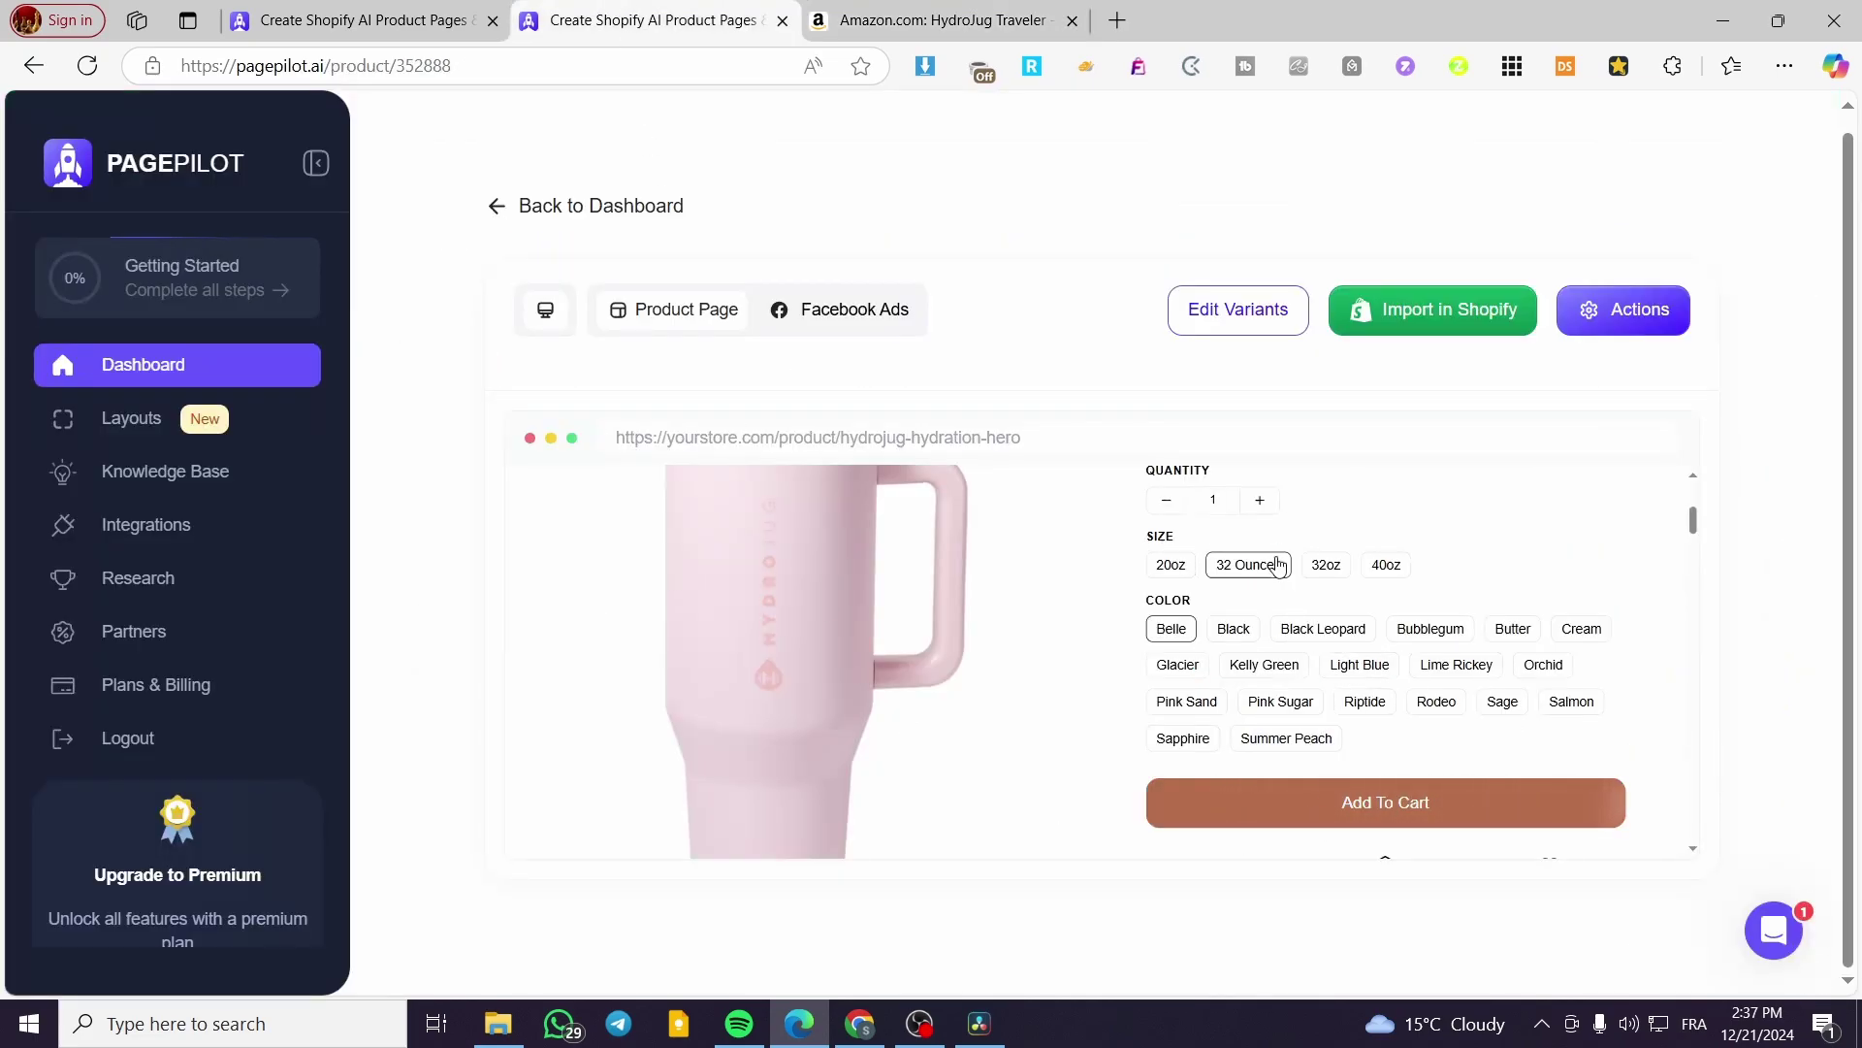
{"action": "left_click", "coordinate": [912, 22]}
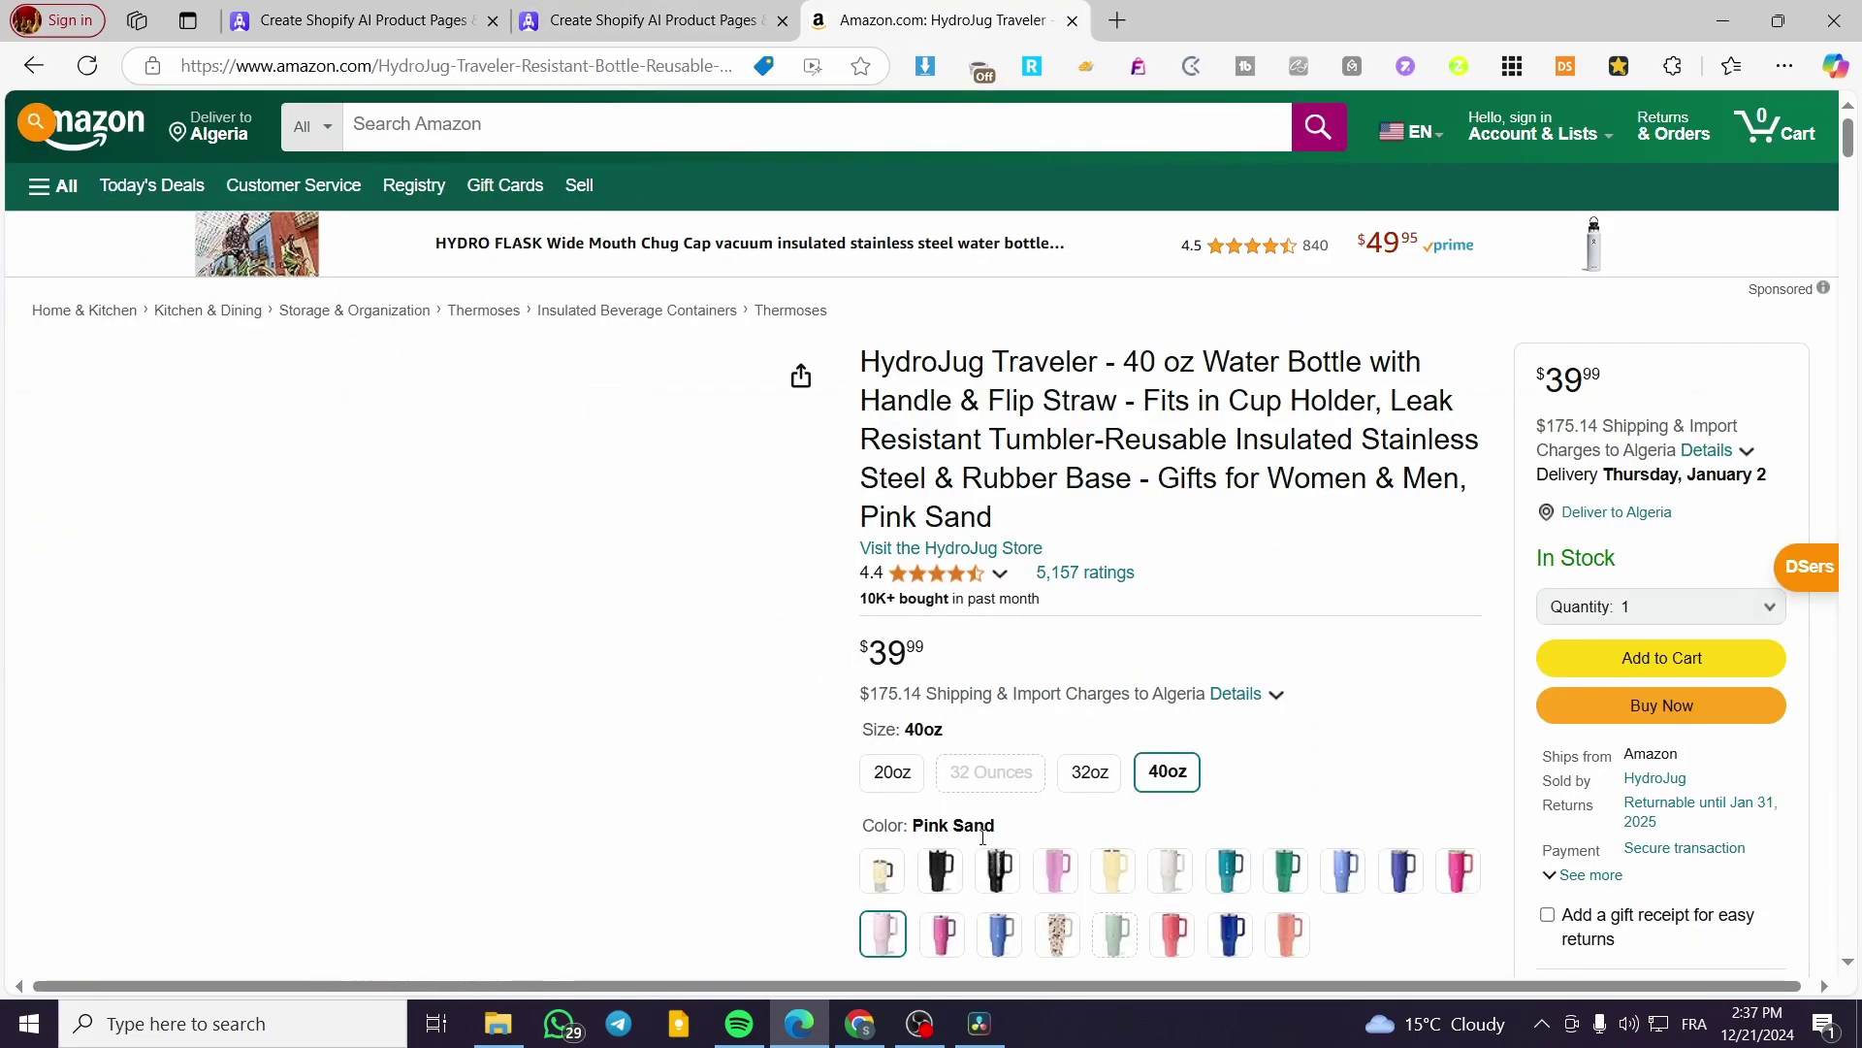
Check the Bubblegum and Belle colors on the Amazon listing, and return to the color options in the product page preview
{"action": "left_click", "coordinate": [1055, 871]}
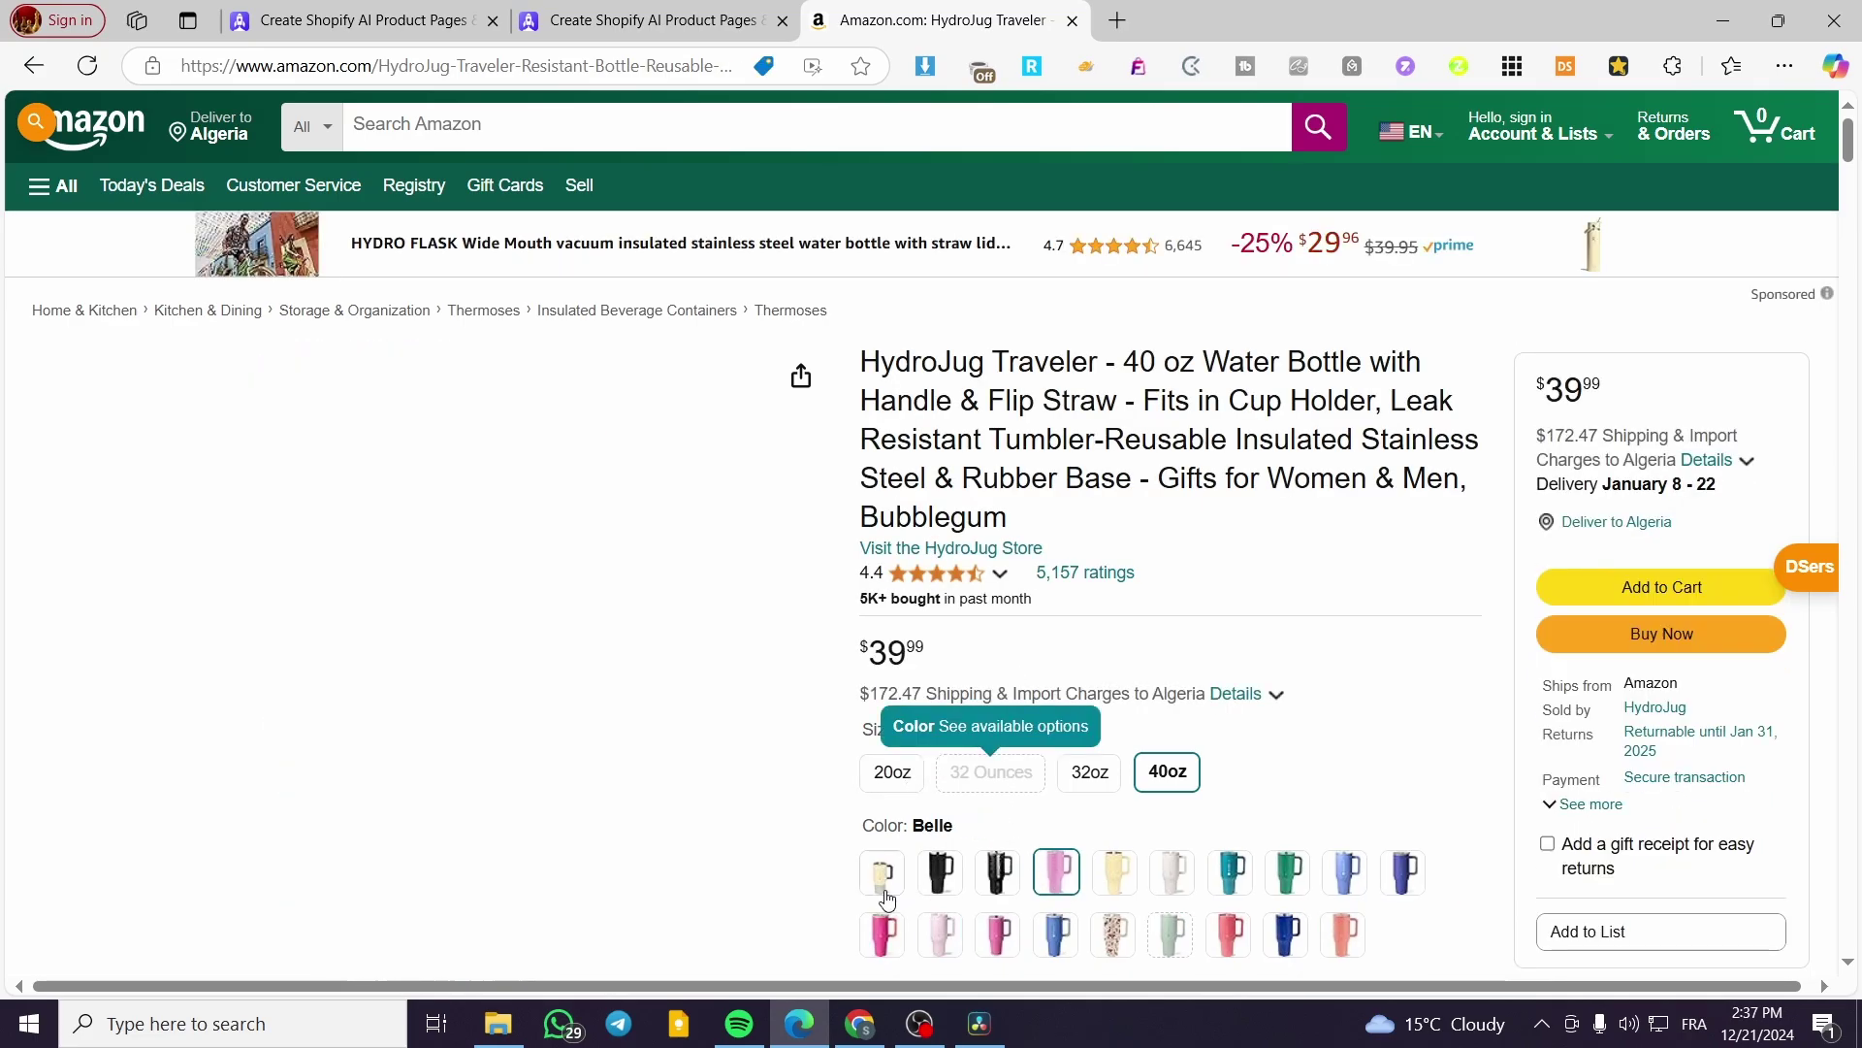
{"action": "left_click", "coordinate": [989, 781]}
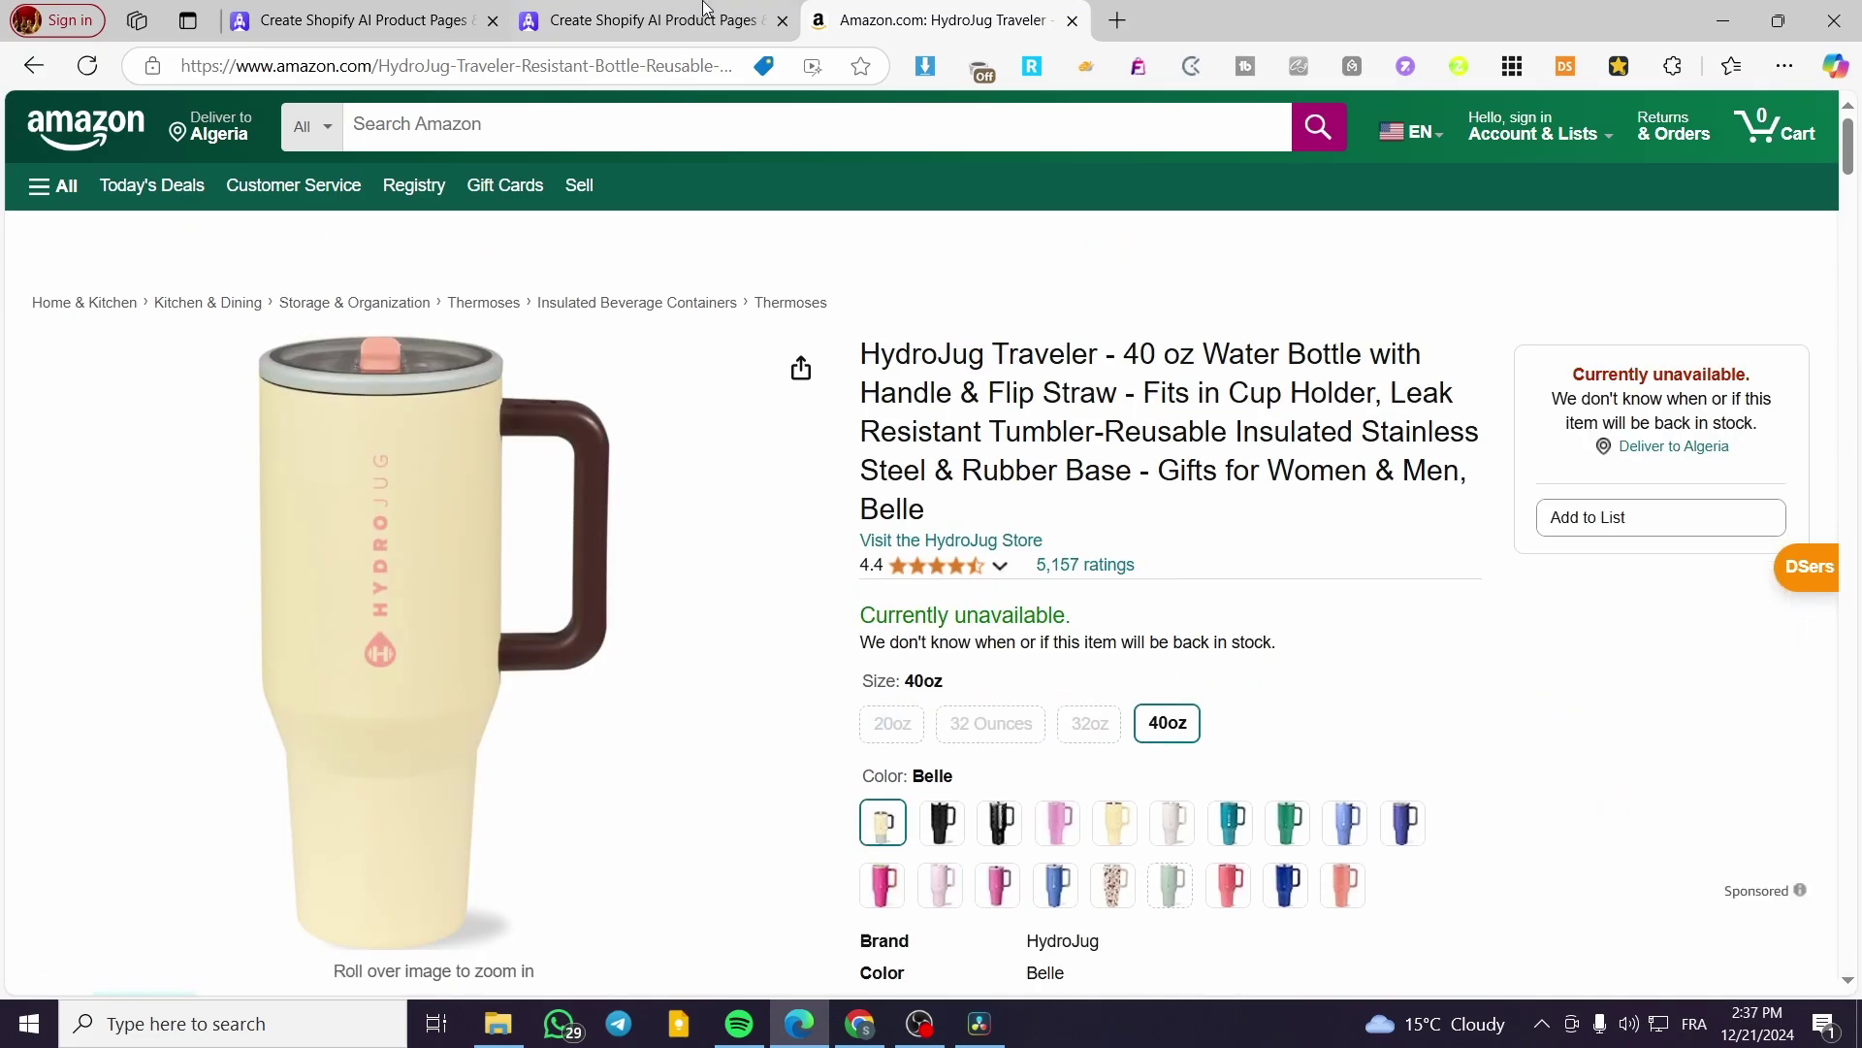
{"action": "key", "text": "ctrl+shift+Tab"}
{"action": "scroll", "coordinate": [1288, 706], "scroll_direction": "down", "scroll_amount": 5}
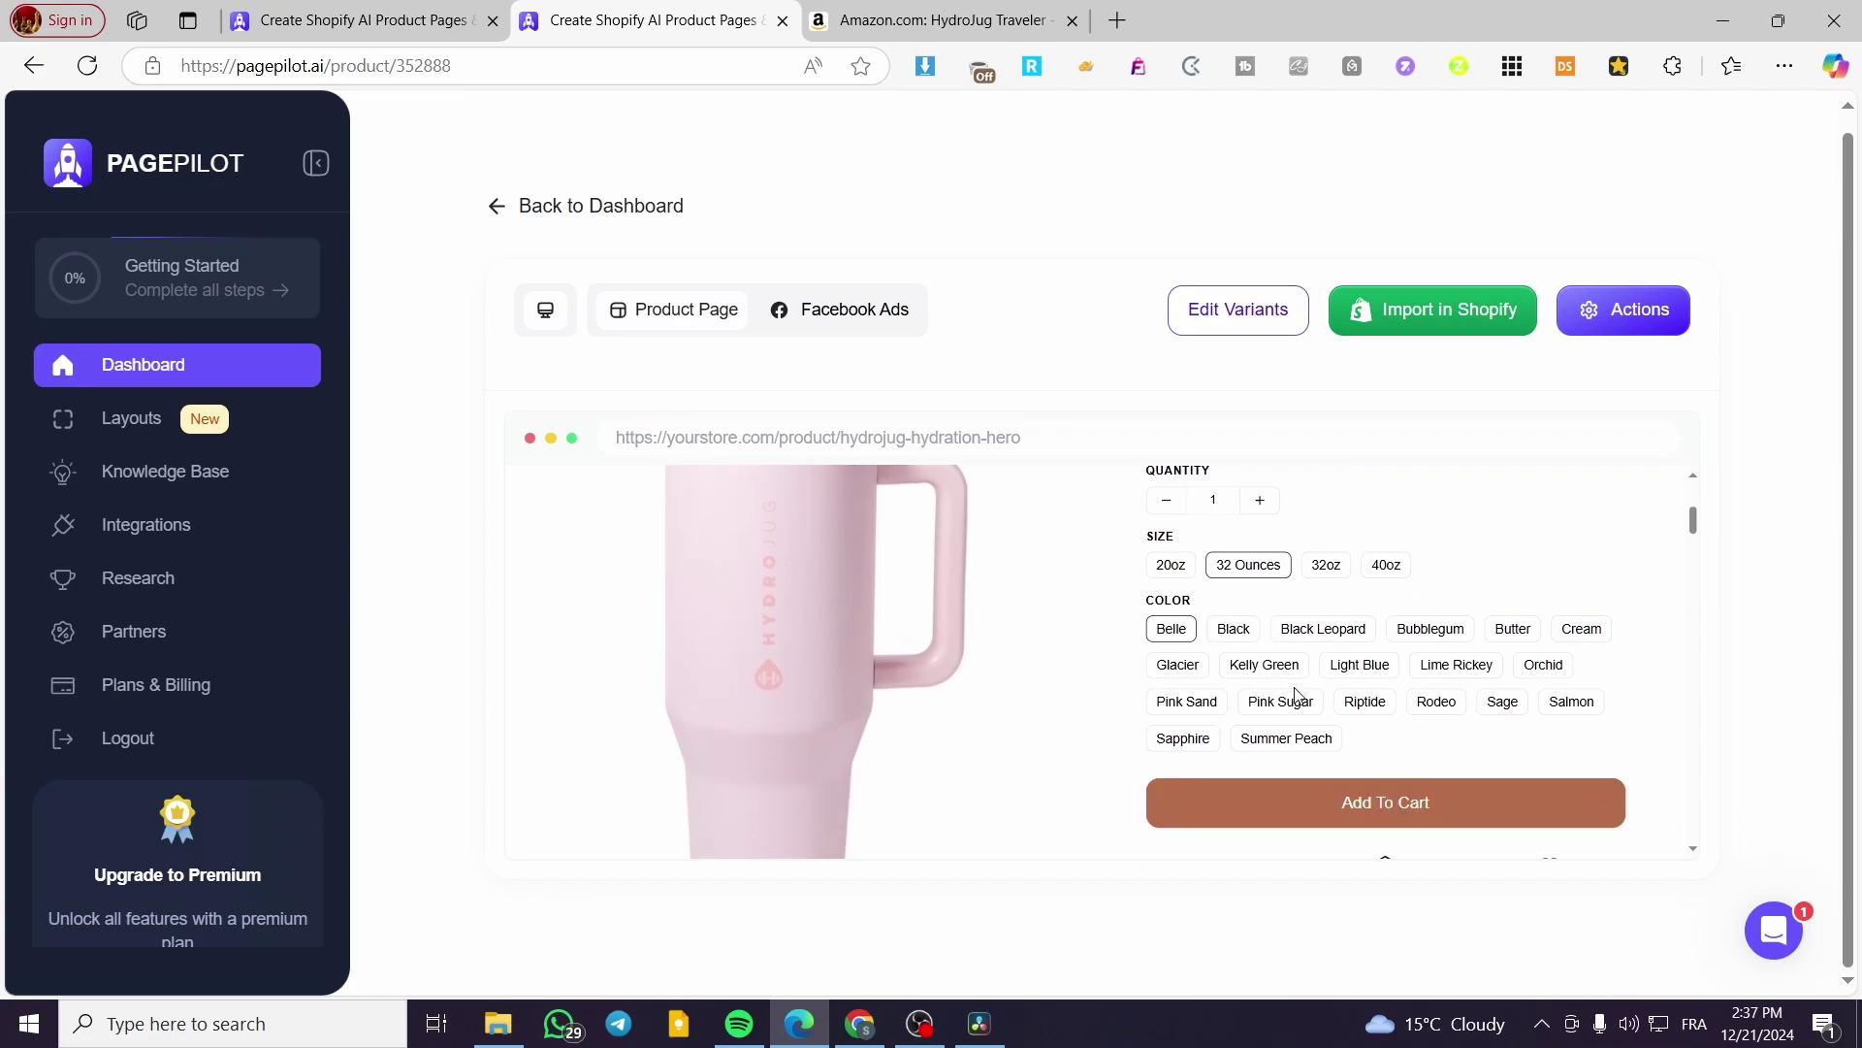
Show the green bottle river photo in the preview's image gallery and review the trust badges and testimonial beside it
{"action": "scroll", "coordinate": [1096, 652], "scroll_direction": "down", "scroll_amount": 2}
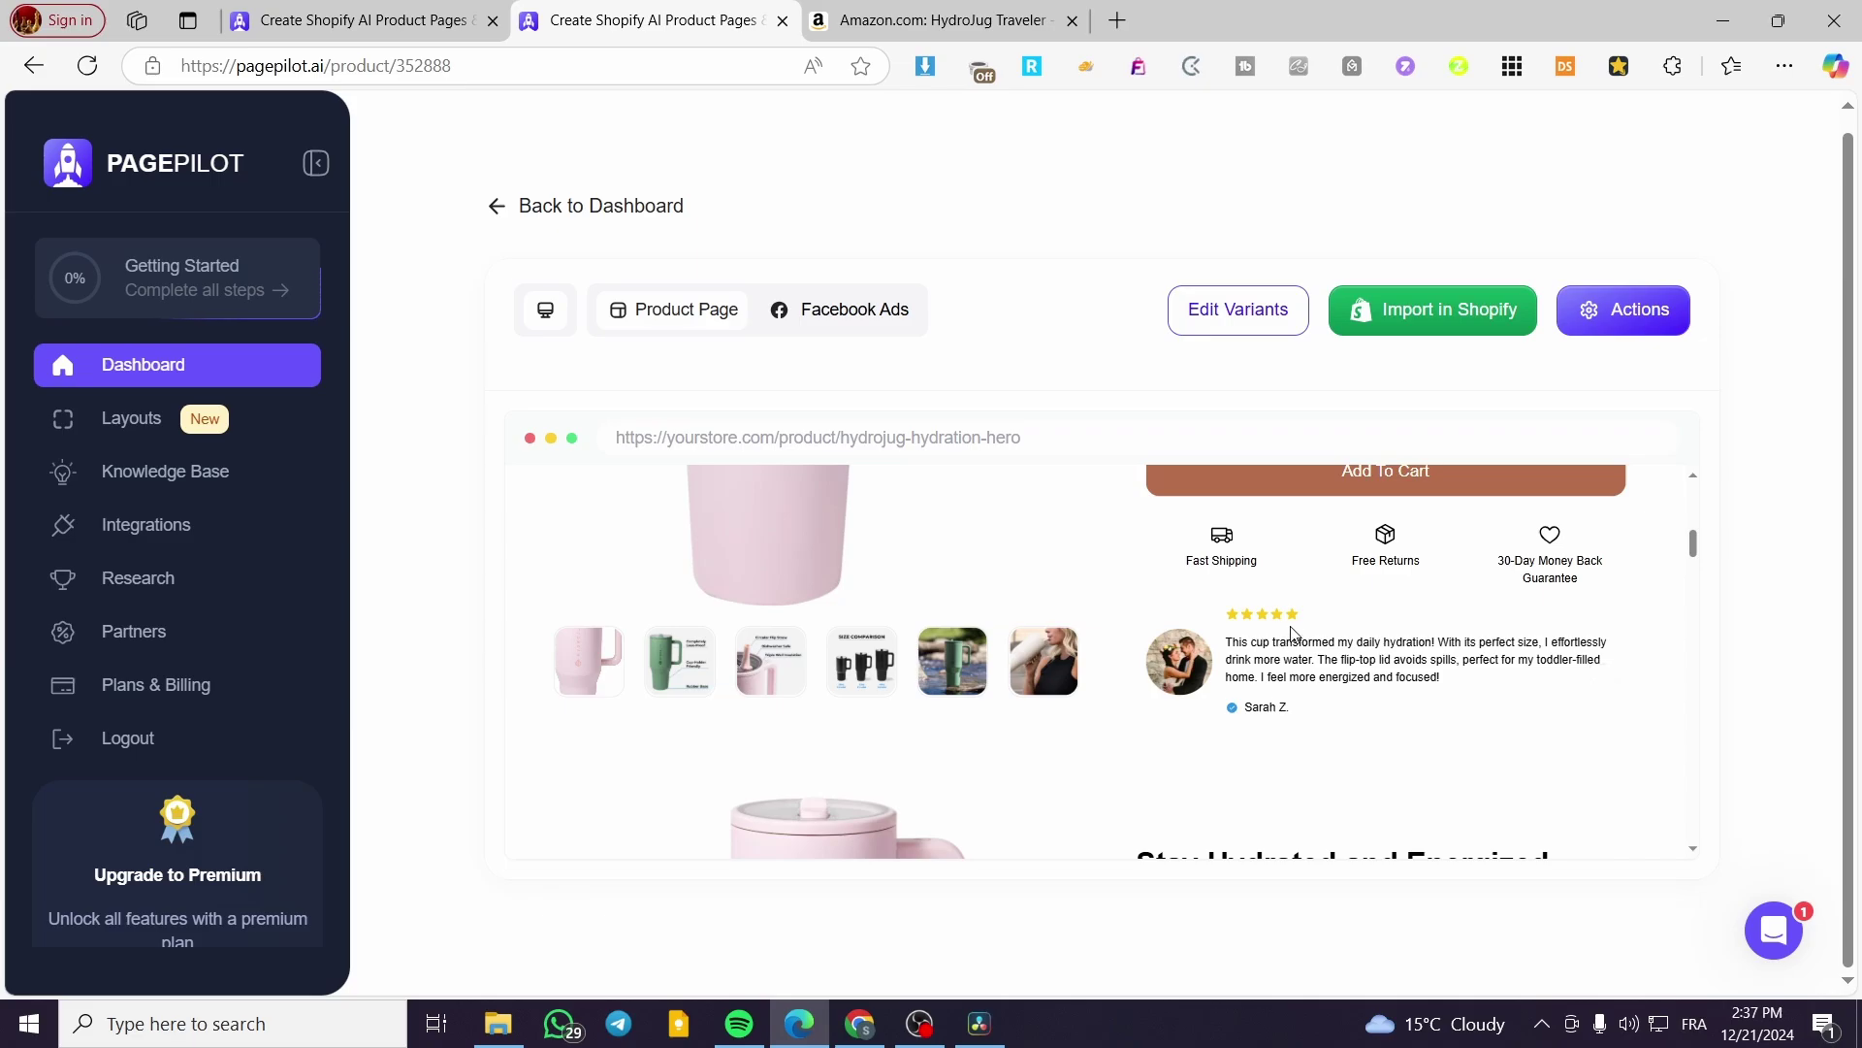
{"action": "left_click", "coordinate": [952, 661]}
{"action": "scroll", "coordinate": [855, 713], "scroll_direction": "up", "scroll_amount": 2}
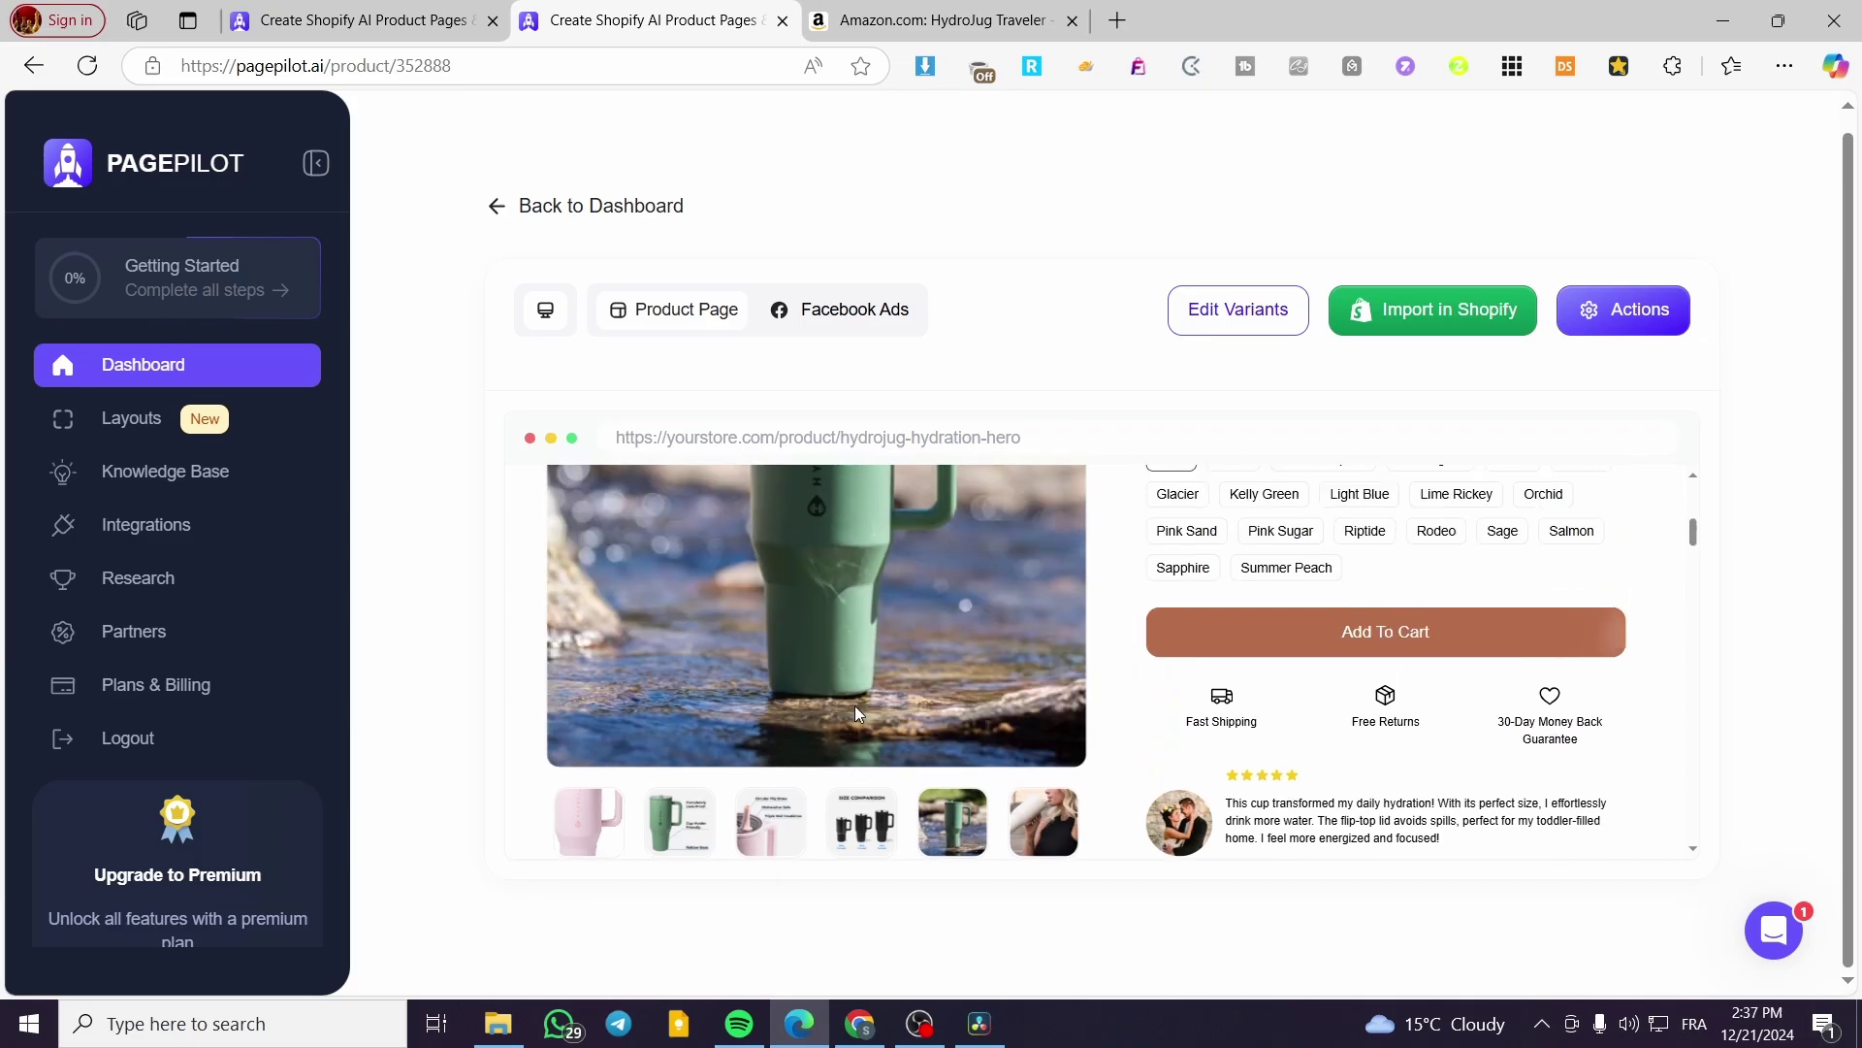
{"action": "scroll", "coordinate": [873, 703], "scroll_direction": "up", "scroll_amount": 1}
{"action": "scroll", "coordinate": [873, 703], "scroll_direction": "down", "scroll_amount": 2}
{"action": "scroll", "coordinate": [863, 729], "scroll_direction": "down", "scroll_amount": 2}
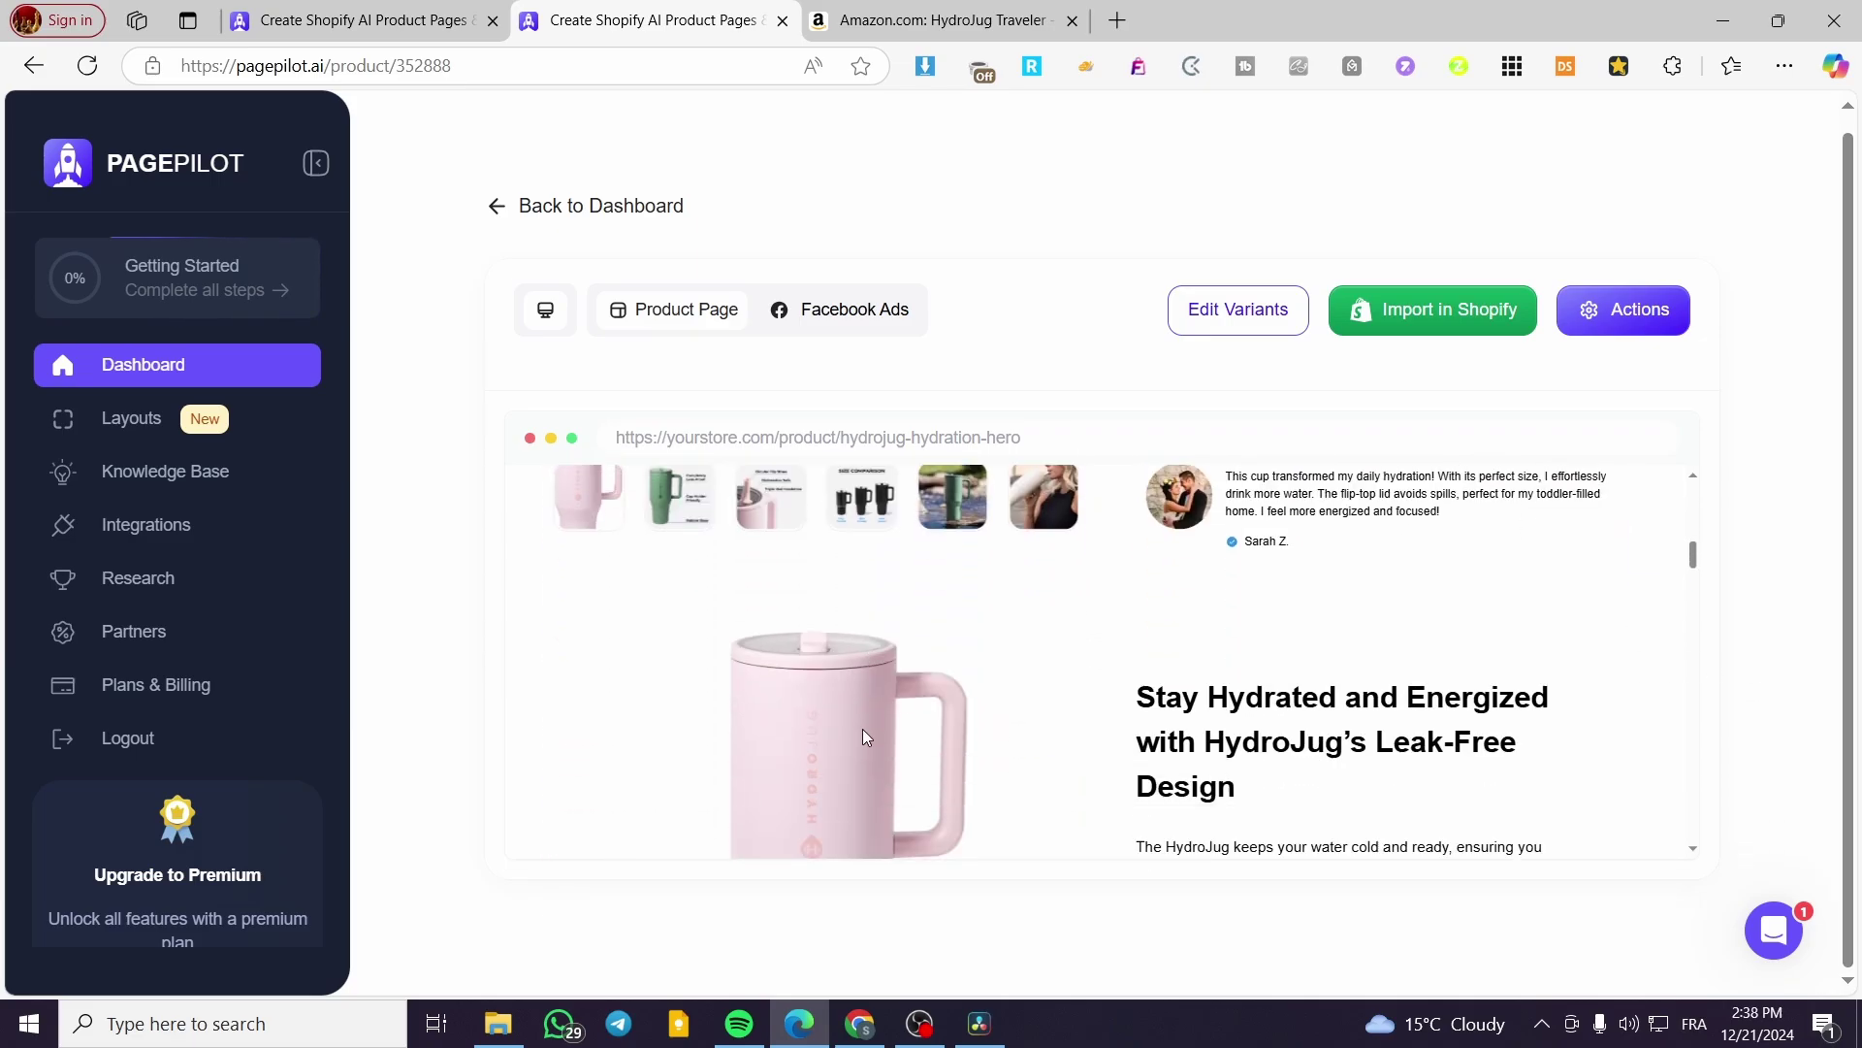
Open the text editor of the "Get Mine Now" button below the leak-free design section and close it without changes
{"action": "scroll", "coordinate": [832, 723], "scroll_direction": "down", "scroll_amount": 3}
{"action": "scroll", "coordinate": [1389, 681], "scroll_direction": "down", "scroll_amount": 1}
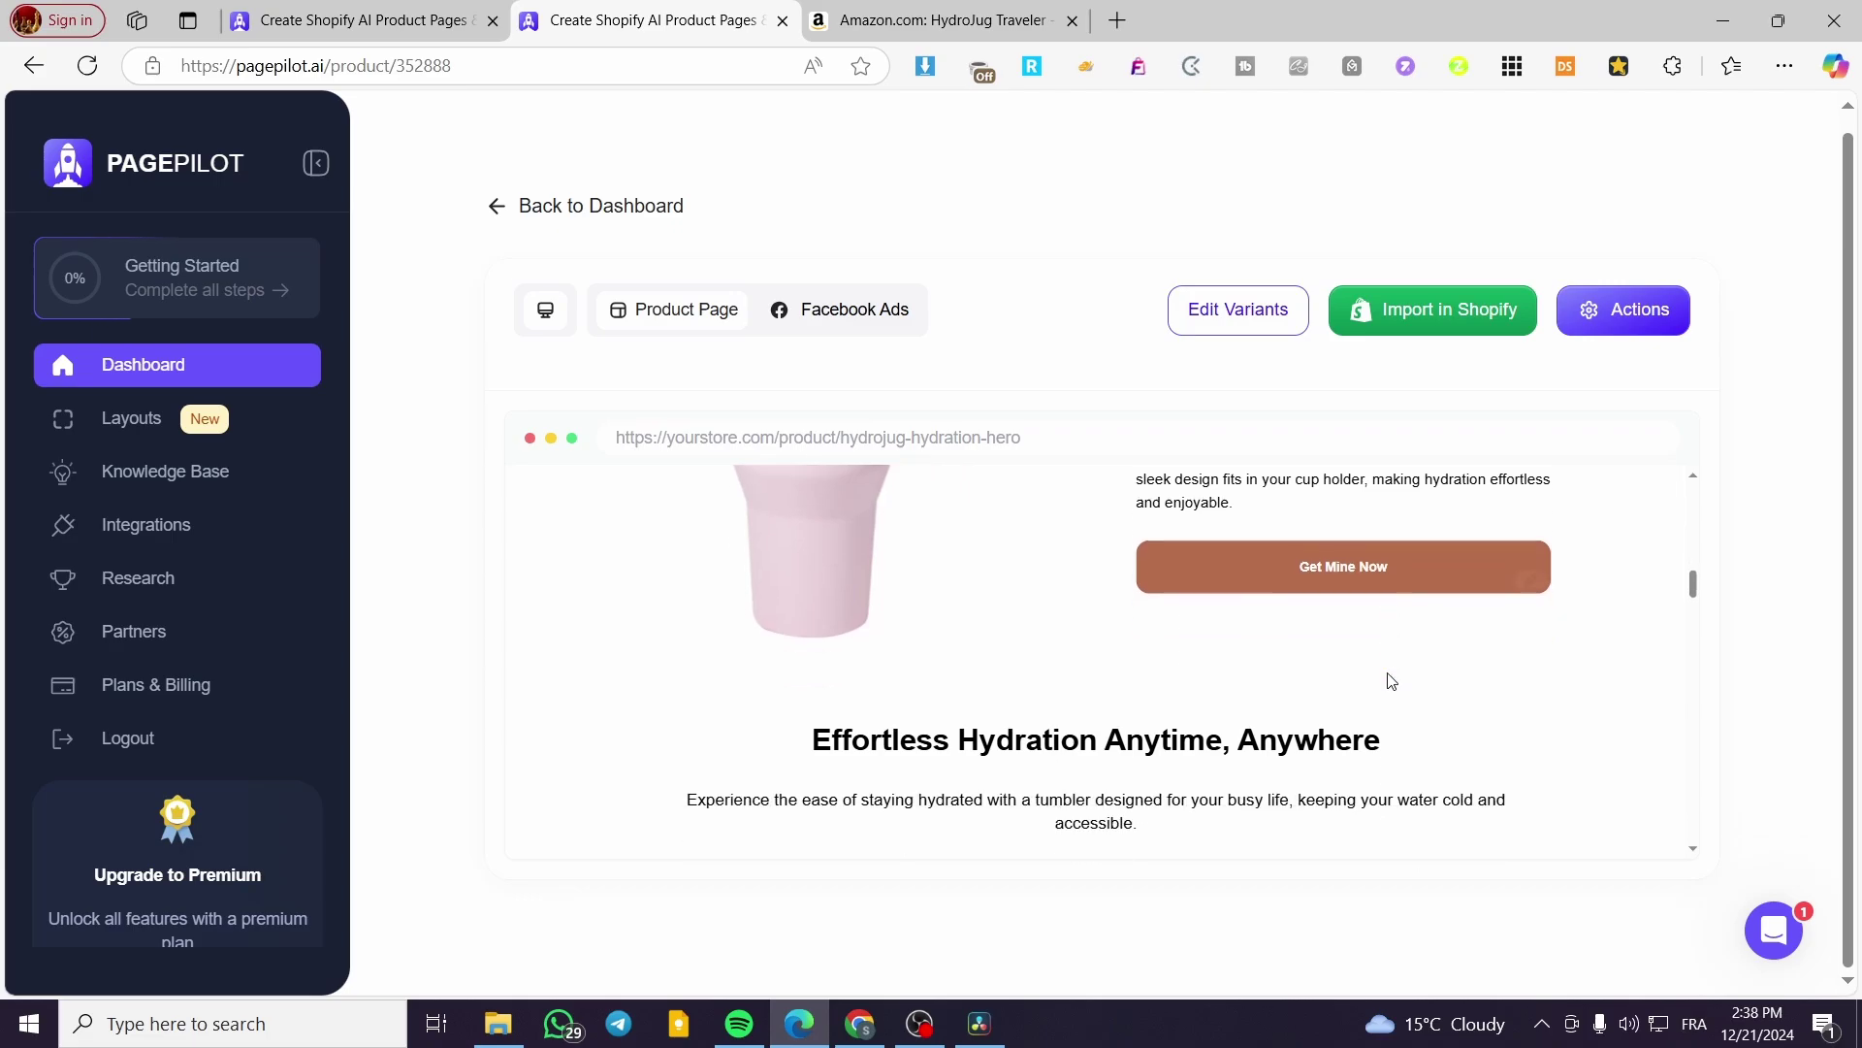
{"action": "mouse_move", "coordinate": [1507, 586]}
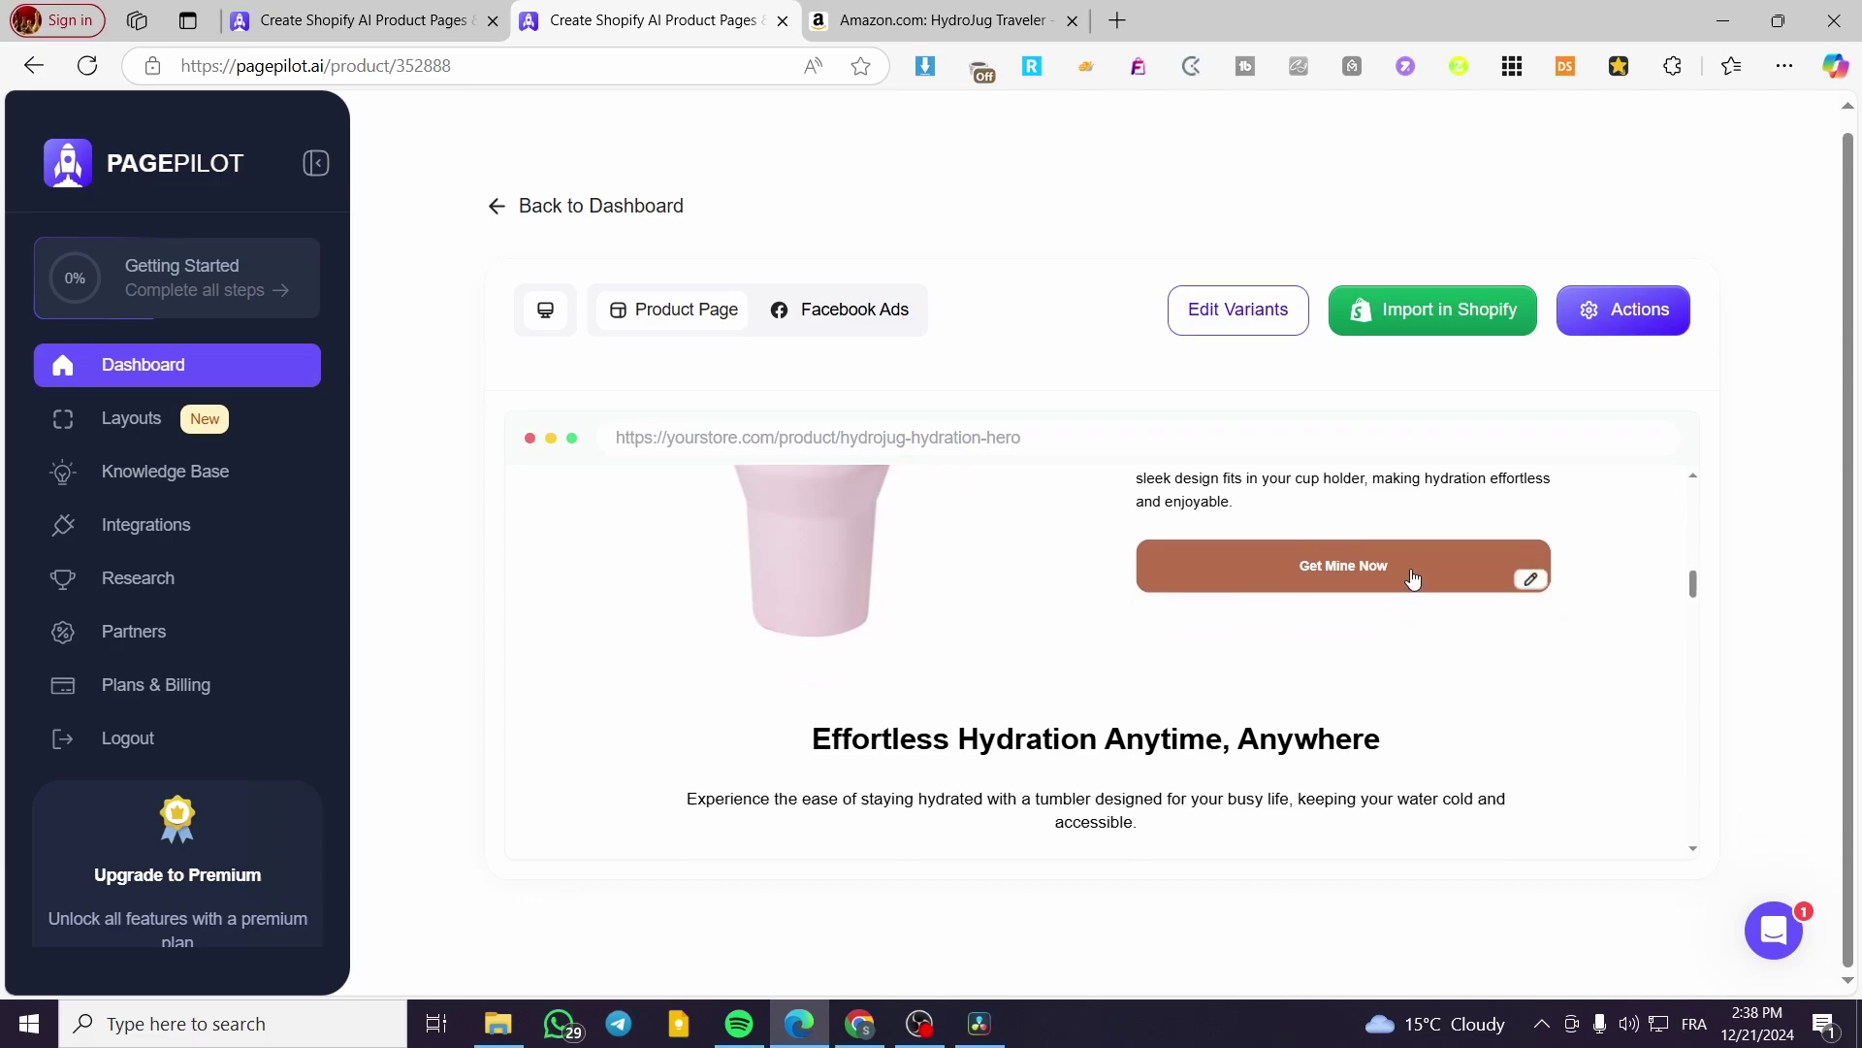
{"action": "left_click", "coordinate": [1531, 582]}
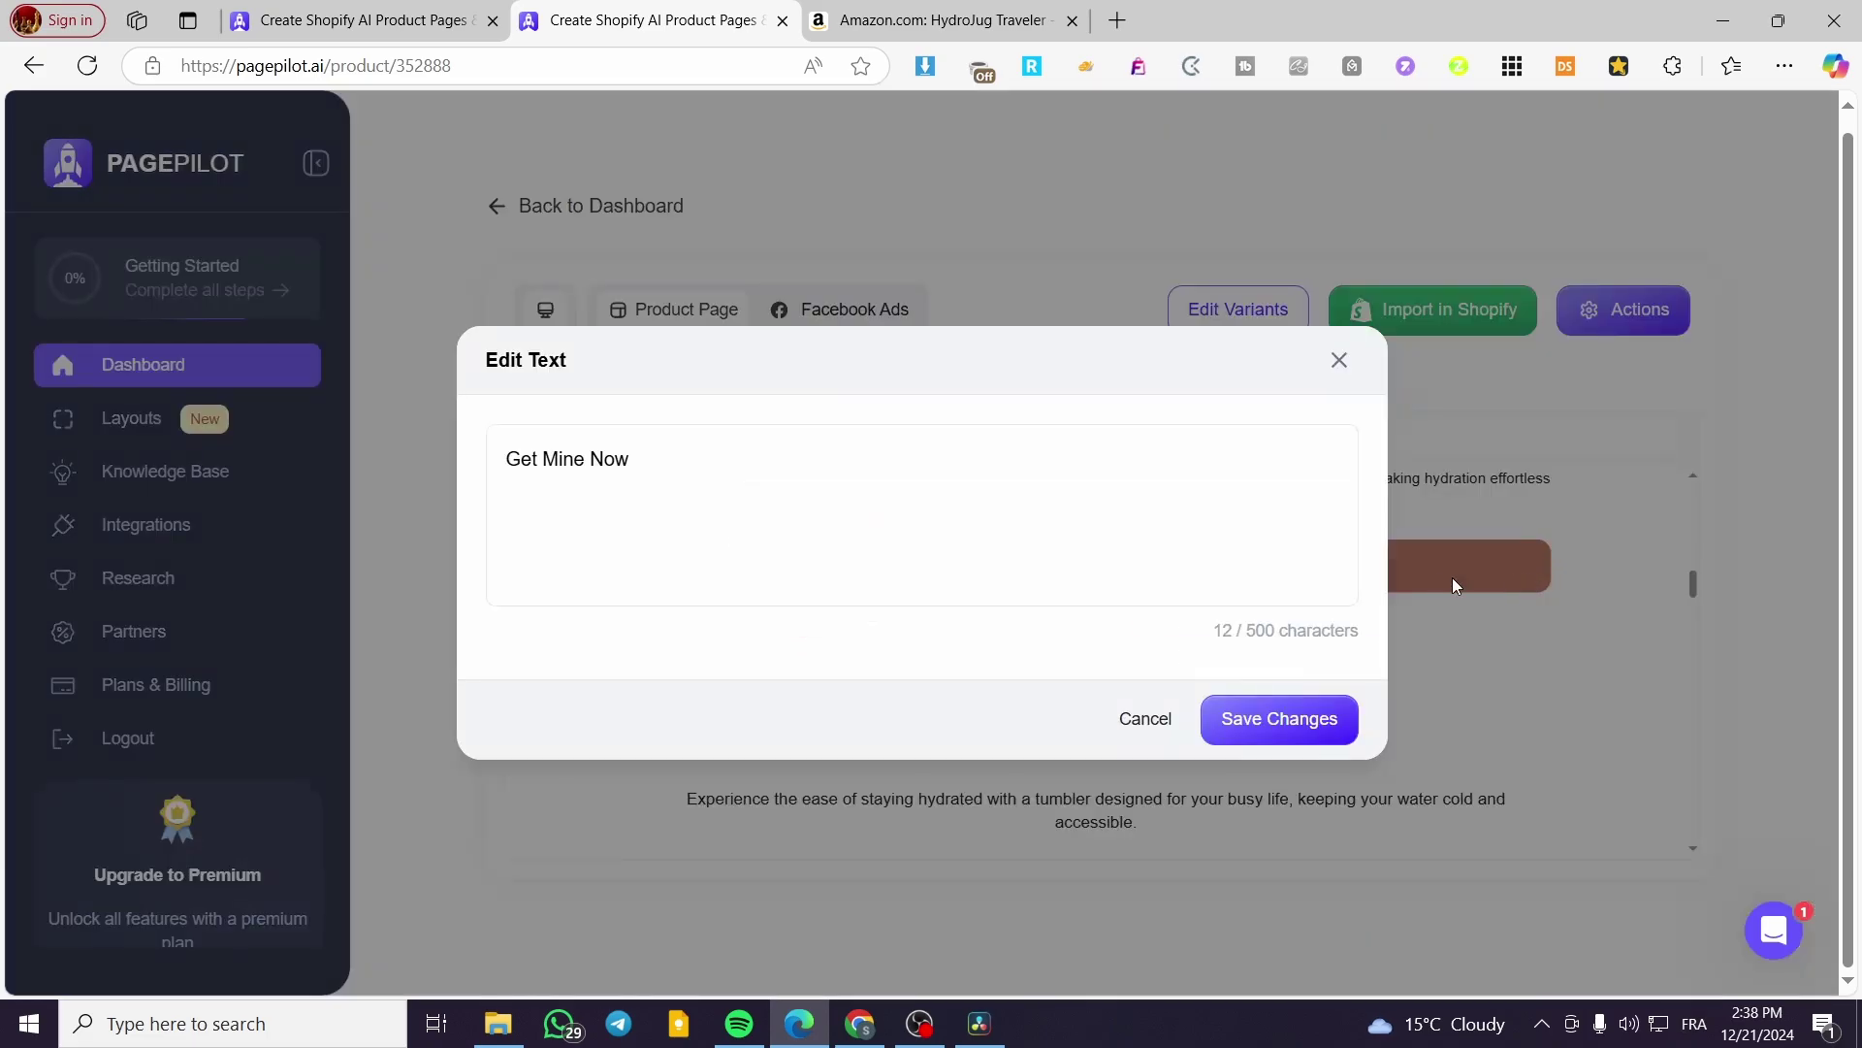
{"action": "left_click", "coordinate": [1339, 361]}
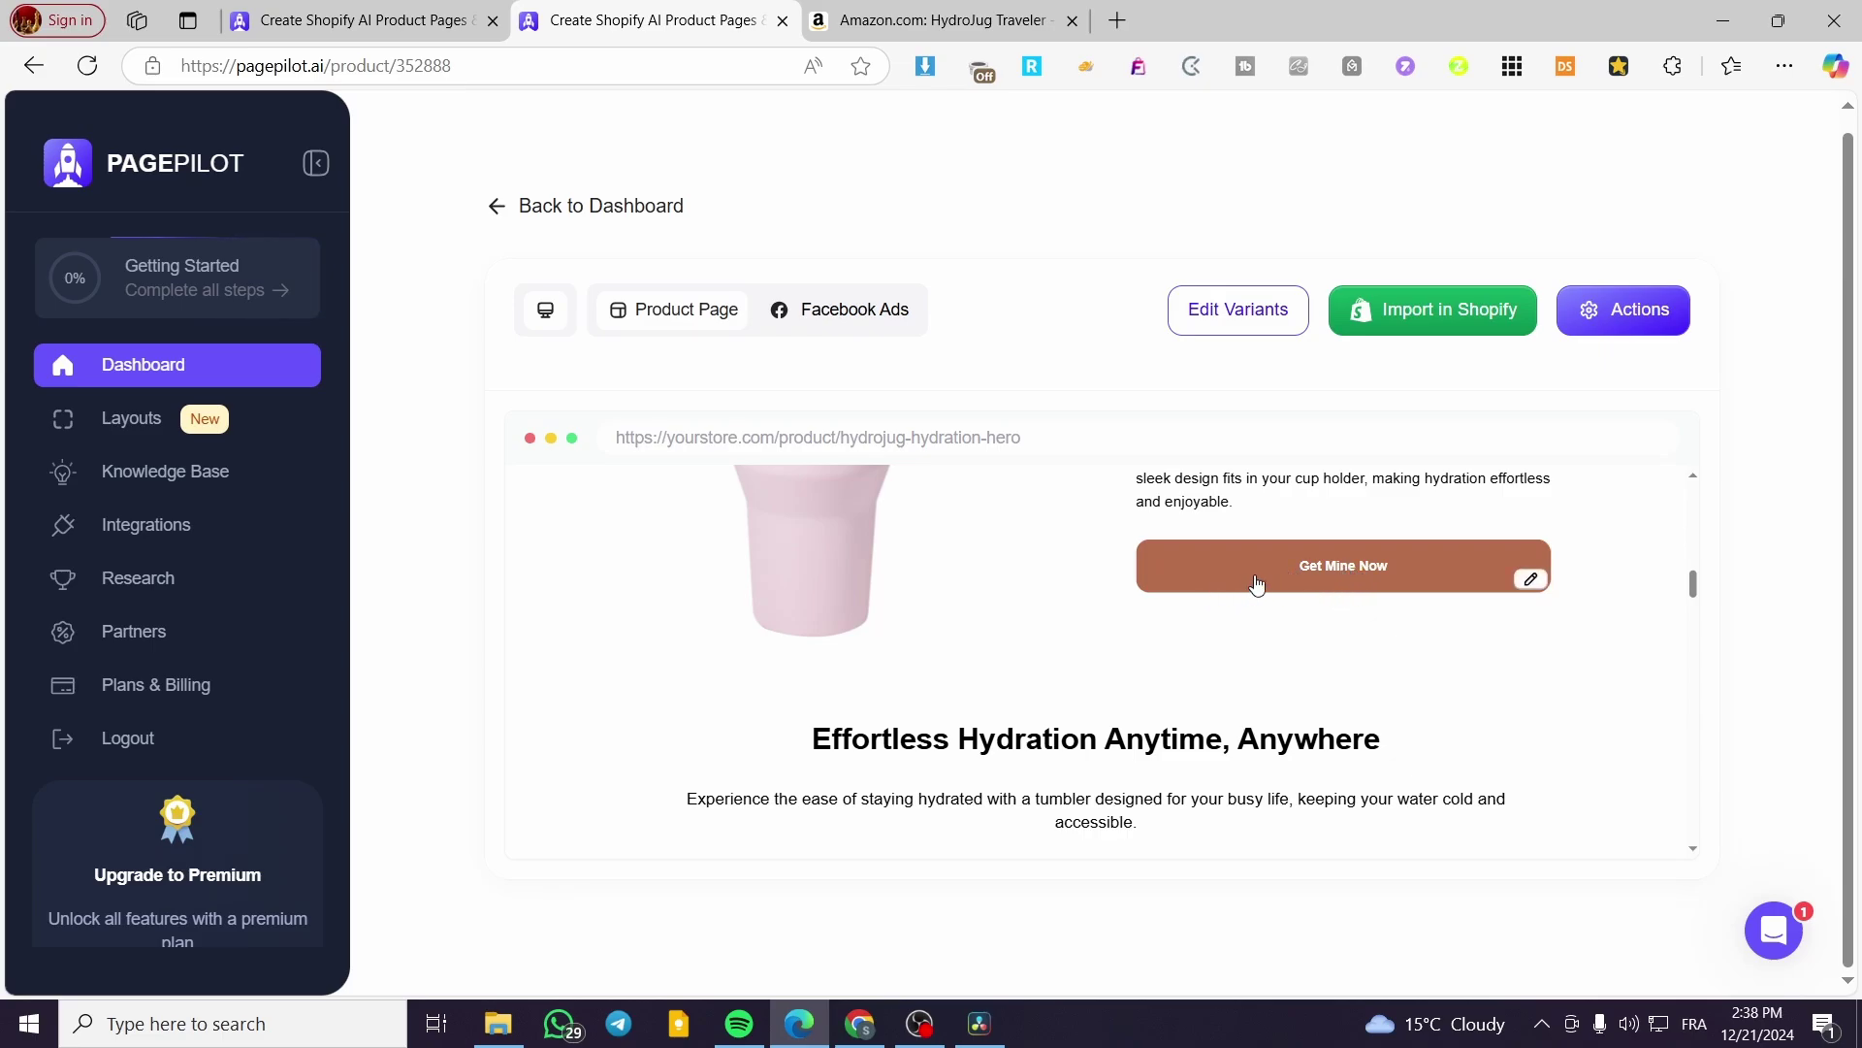
Examine the benefits section and the HydroJug Hydration Hero comparison table in the product page preview
{"action": "scroll", "coordinate": [1079, 640], "scroll_direction": "down", "scroll_amount": 5}
{"action": "scroll", "coordinate": [1078, 641], "scroll_direction": "down", "scroll_amount": 6}
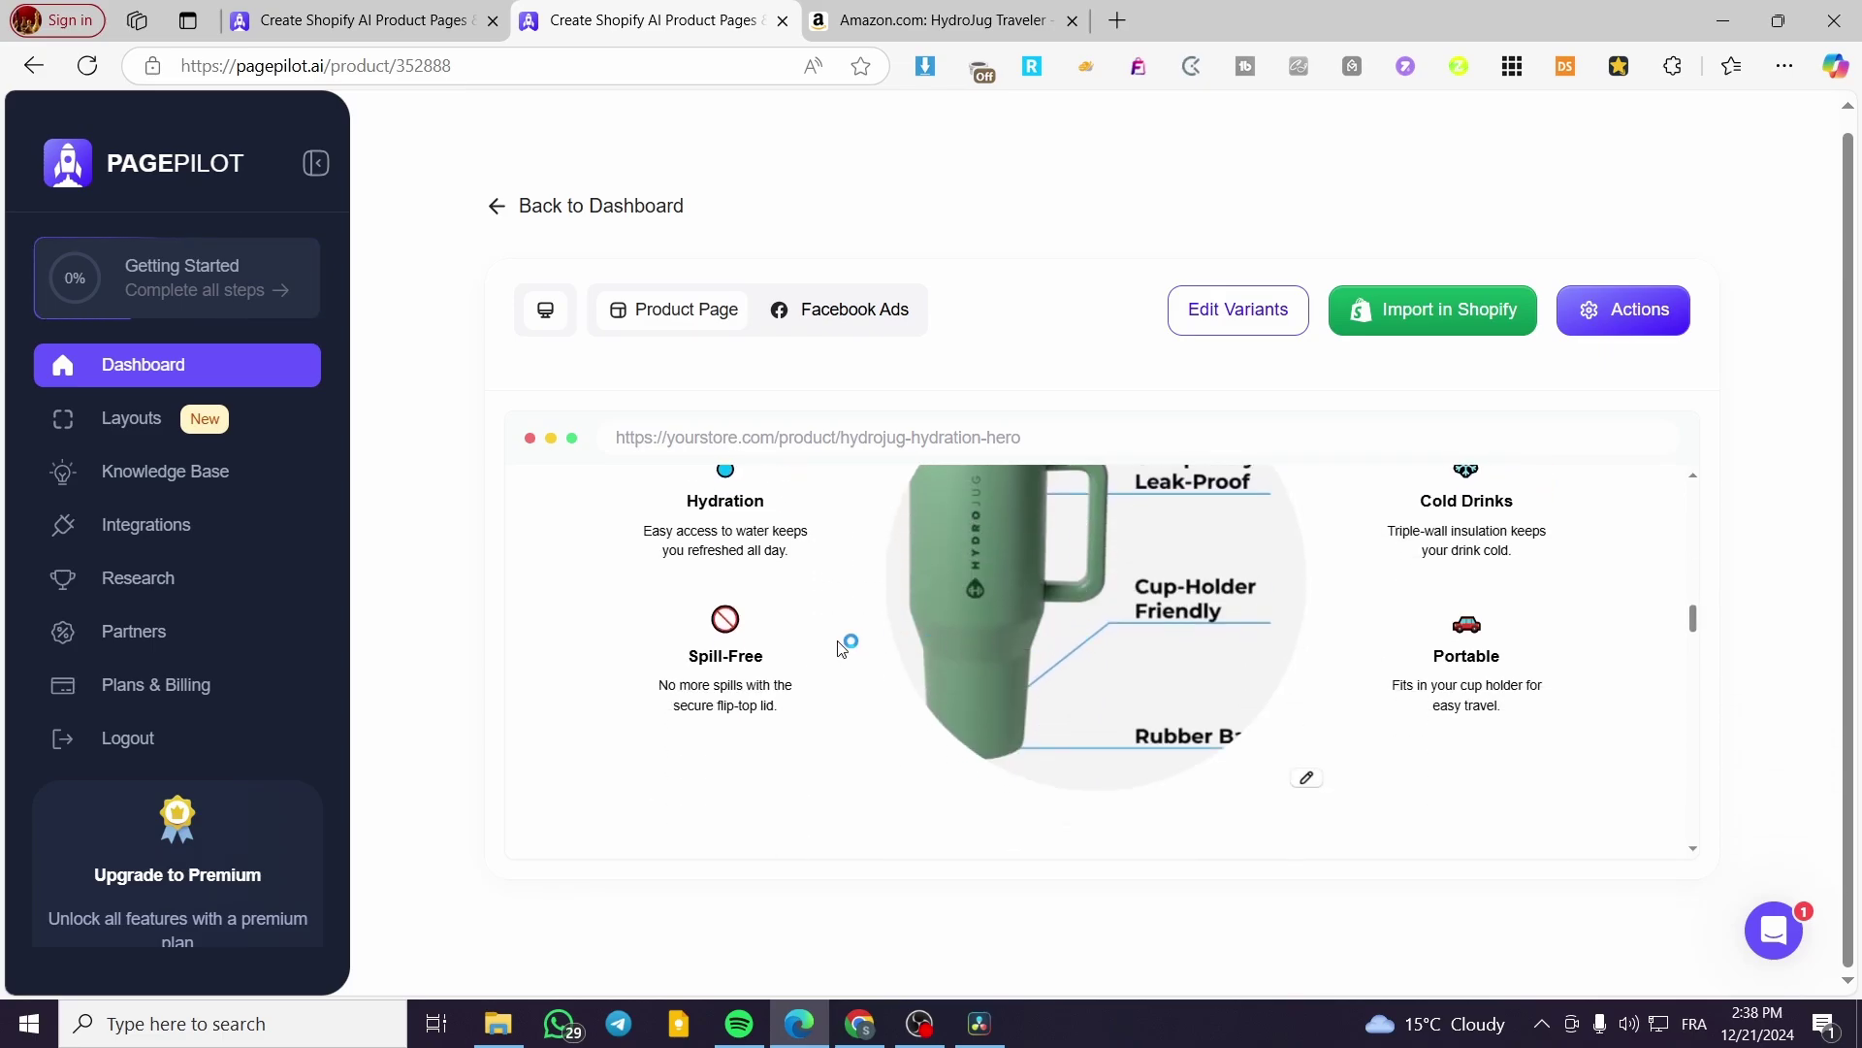
{"action": "scroll", "coordinate": [1261, 685], "scroll_direction": "up", "scroll_amount": 2}
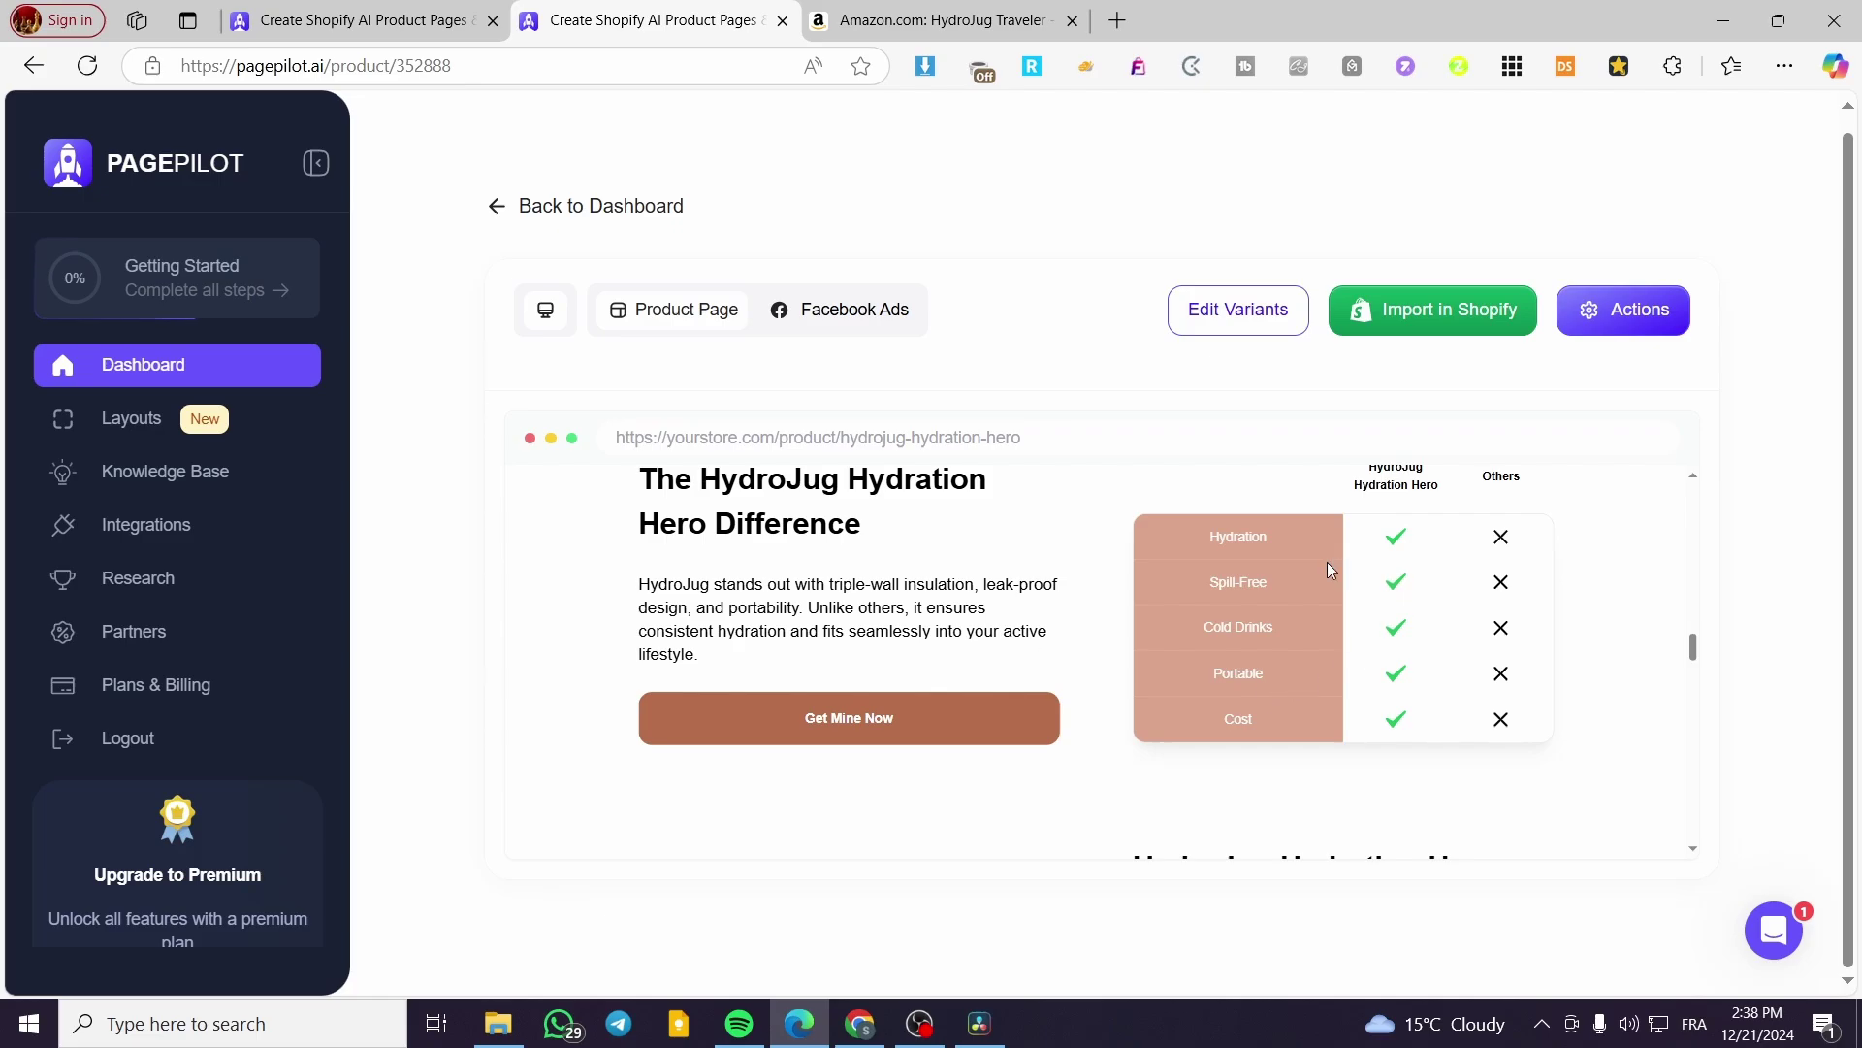
{"action": "scroll", "coordinate": [1083, 570], "scroll_direction": "up", "scroll_amount": 1}
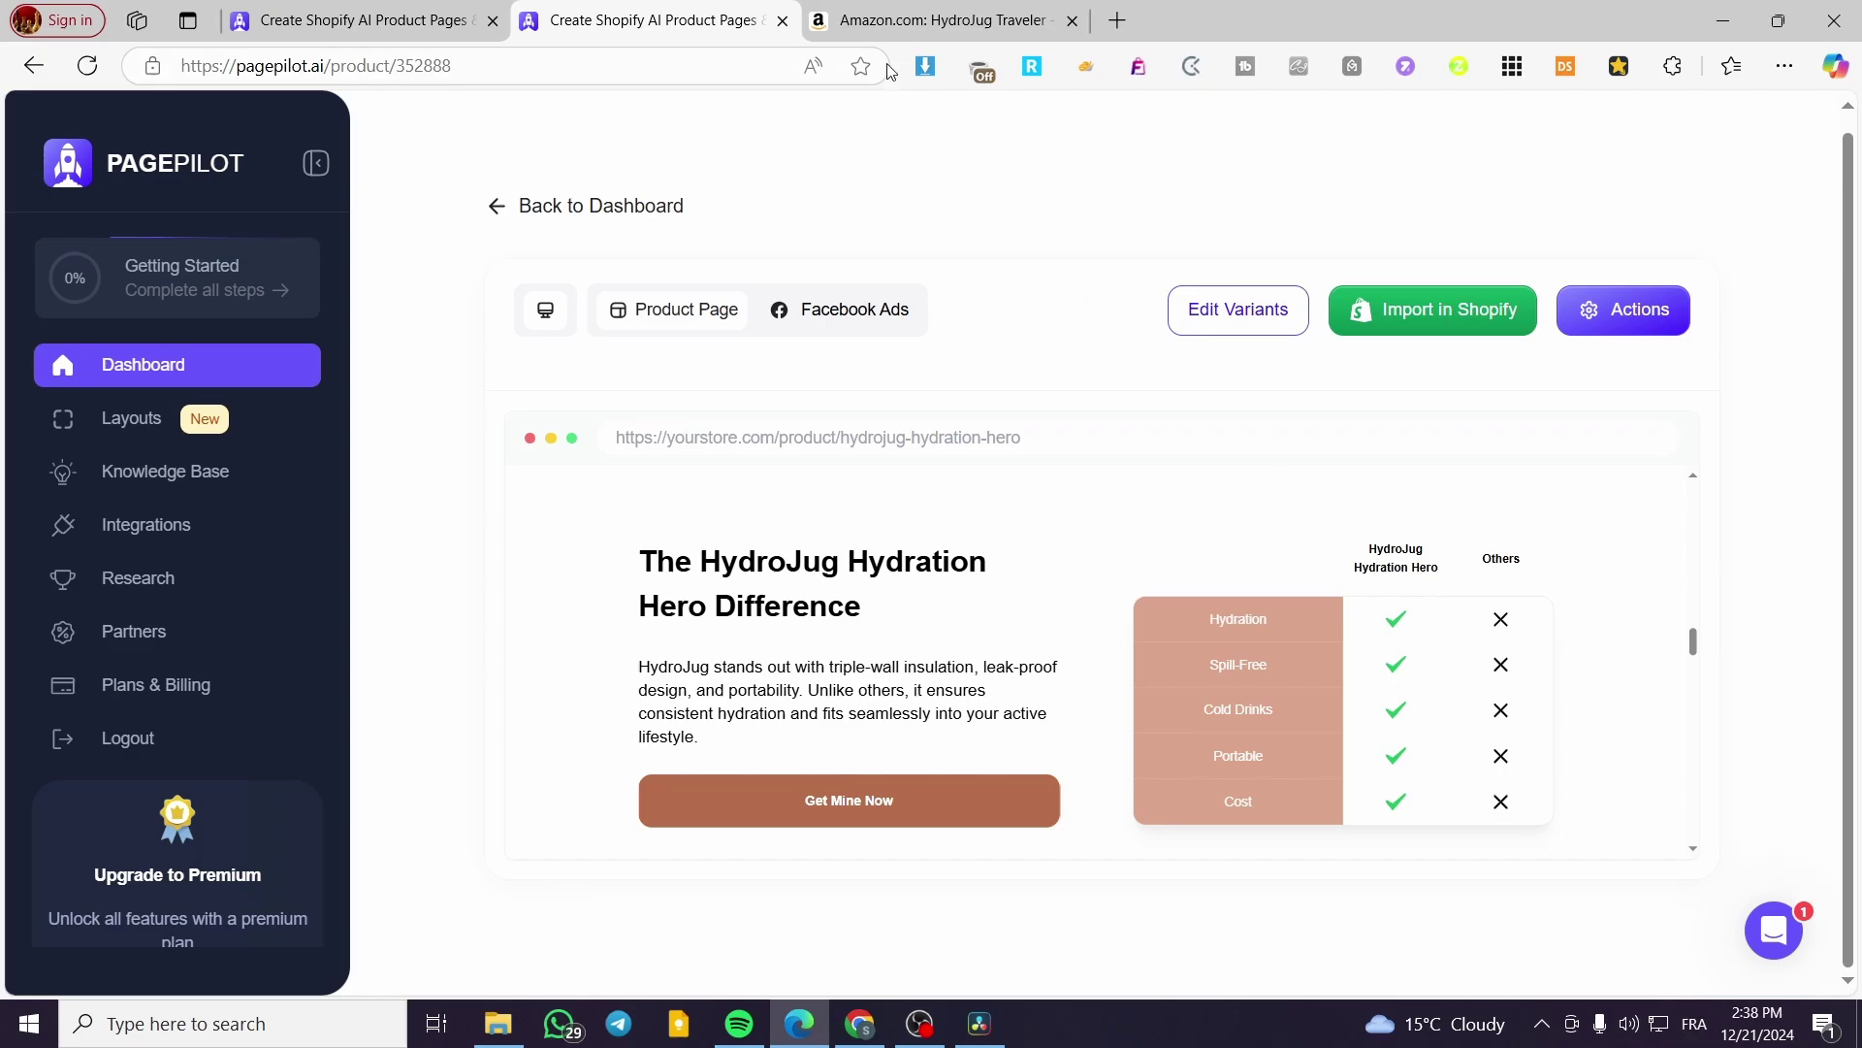
Look through the Amazon listing's product details and related items for comparison with the generated page content
{"action": "mouse_move", "coordinate": [1007, 657]}
{"action": "left_click", "coordinate": [931, 19]}
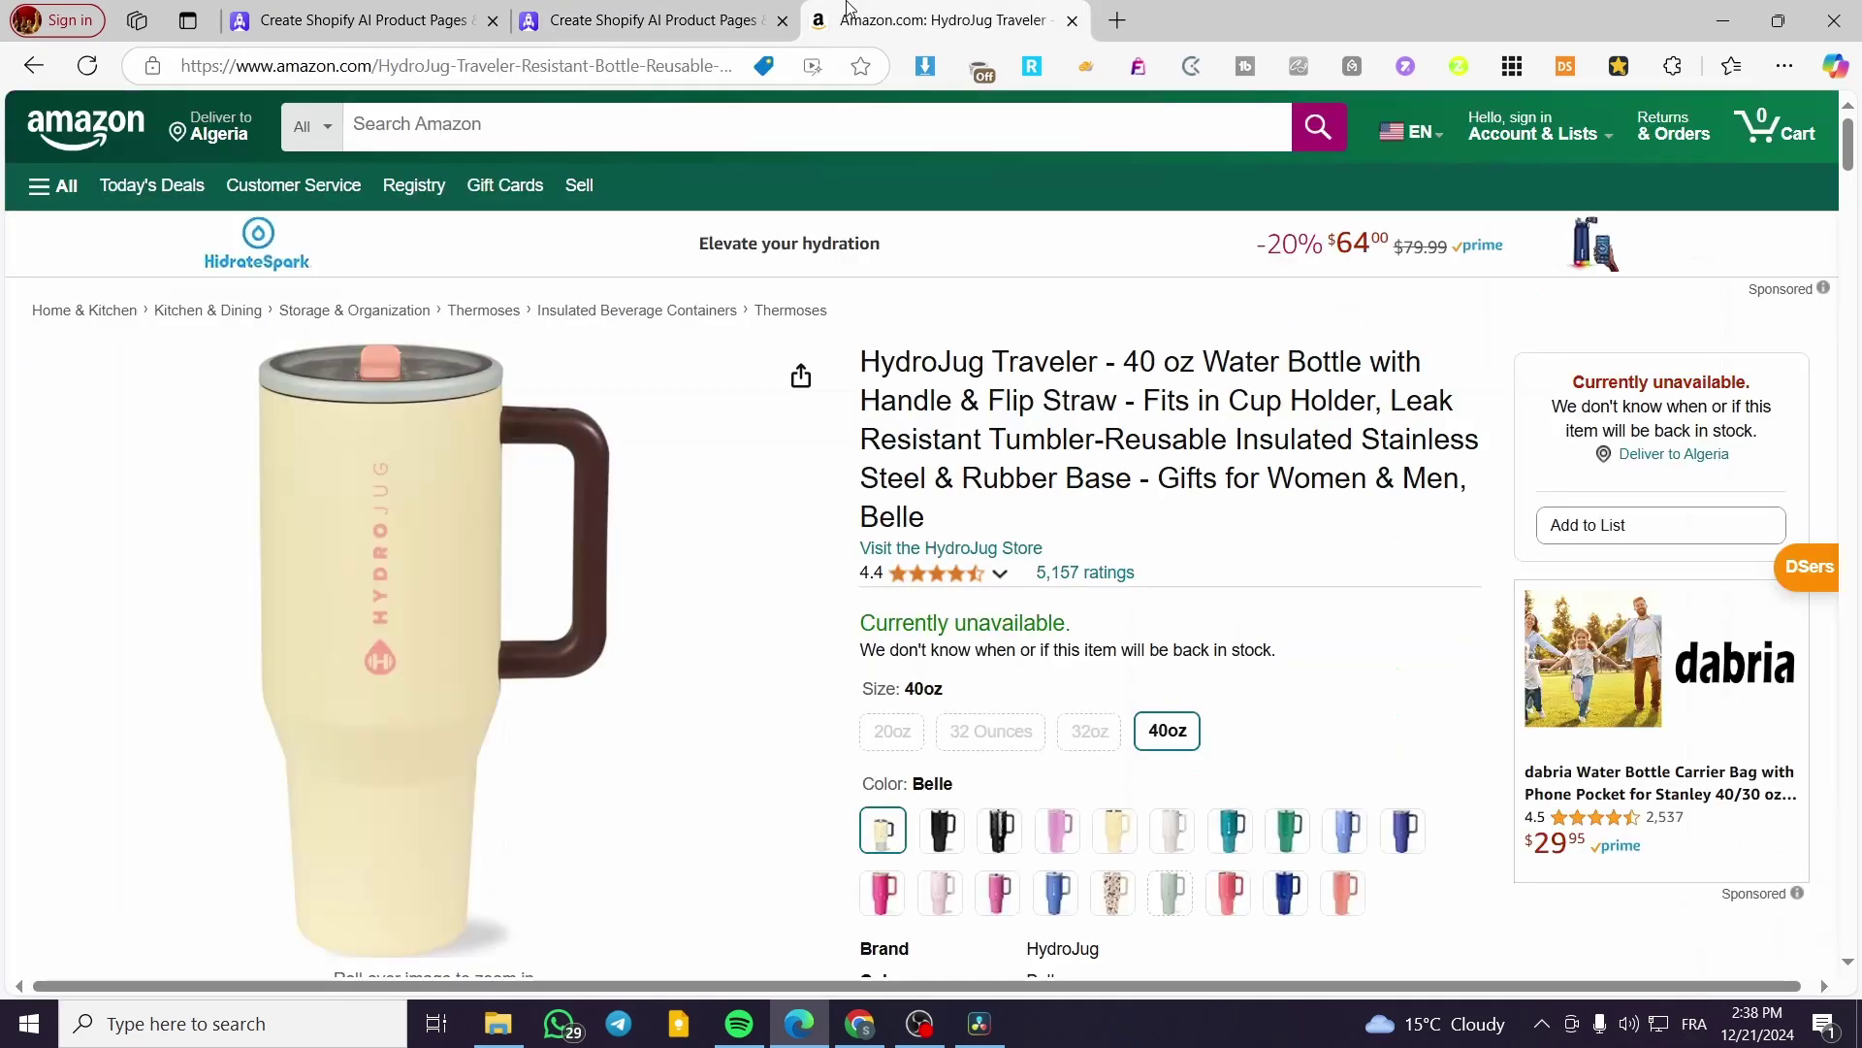
{"action": "scroll", "coordinate": [840, 675], "scroll_direction": "down", "scroll_amount": 10}
{"action": "scroll", "coordinate": [840, 675], "scroll_direction": "up", "scroll_amount": 3}
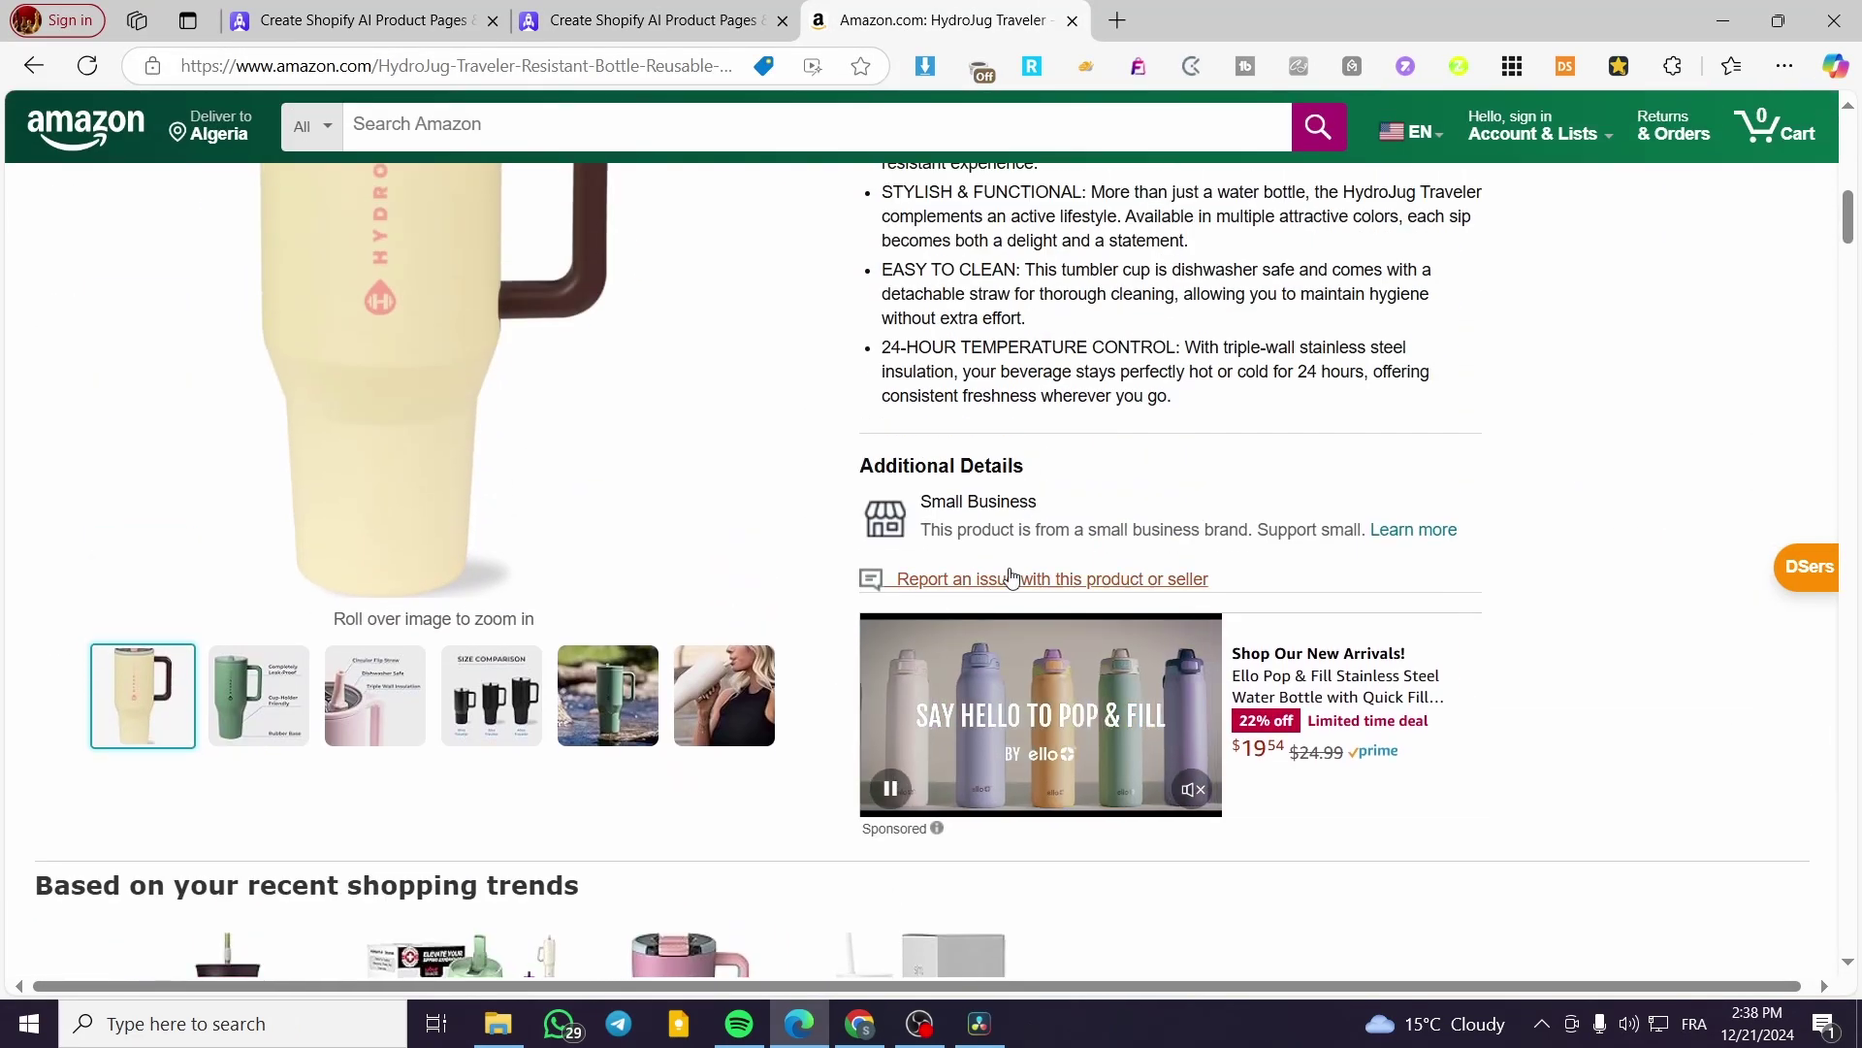
{"action": "scroll", "coordinate": [709, 489], "scroll_direction": "down", "scroll_amount": 3}
{"action": "scroll", "coordinate": [709, 489], "scroll_direction": "down", "scroll_amount": 10}
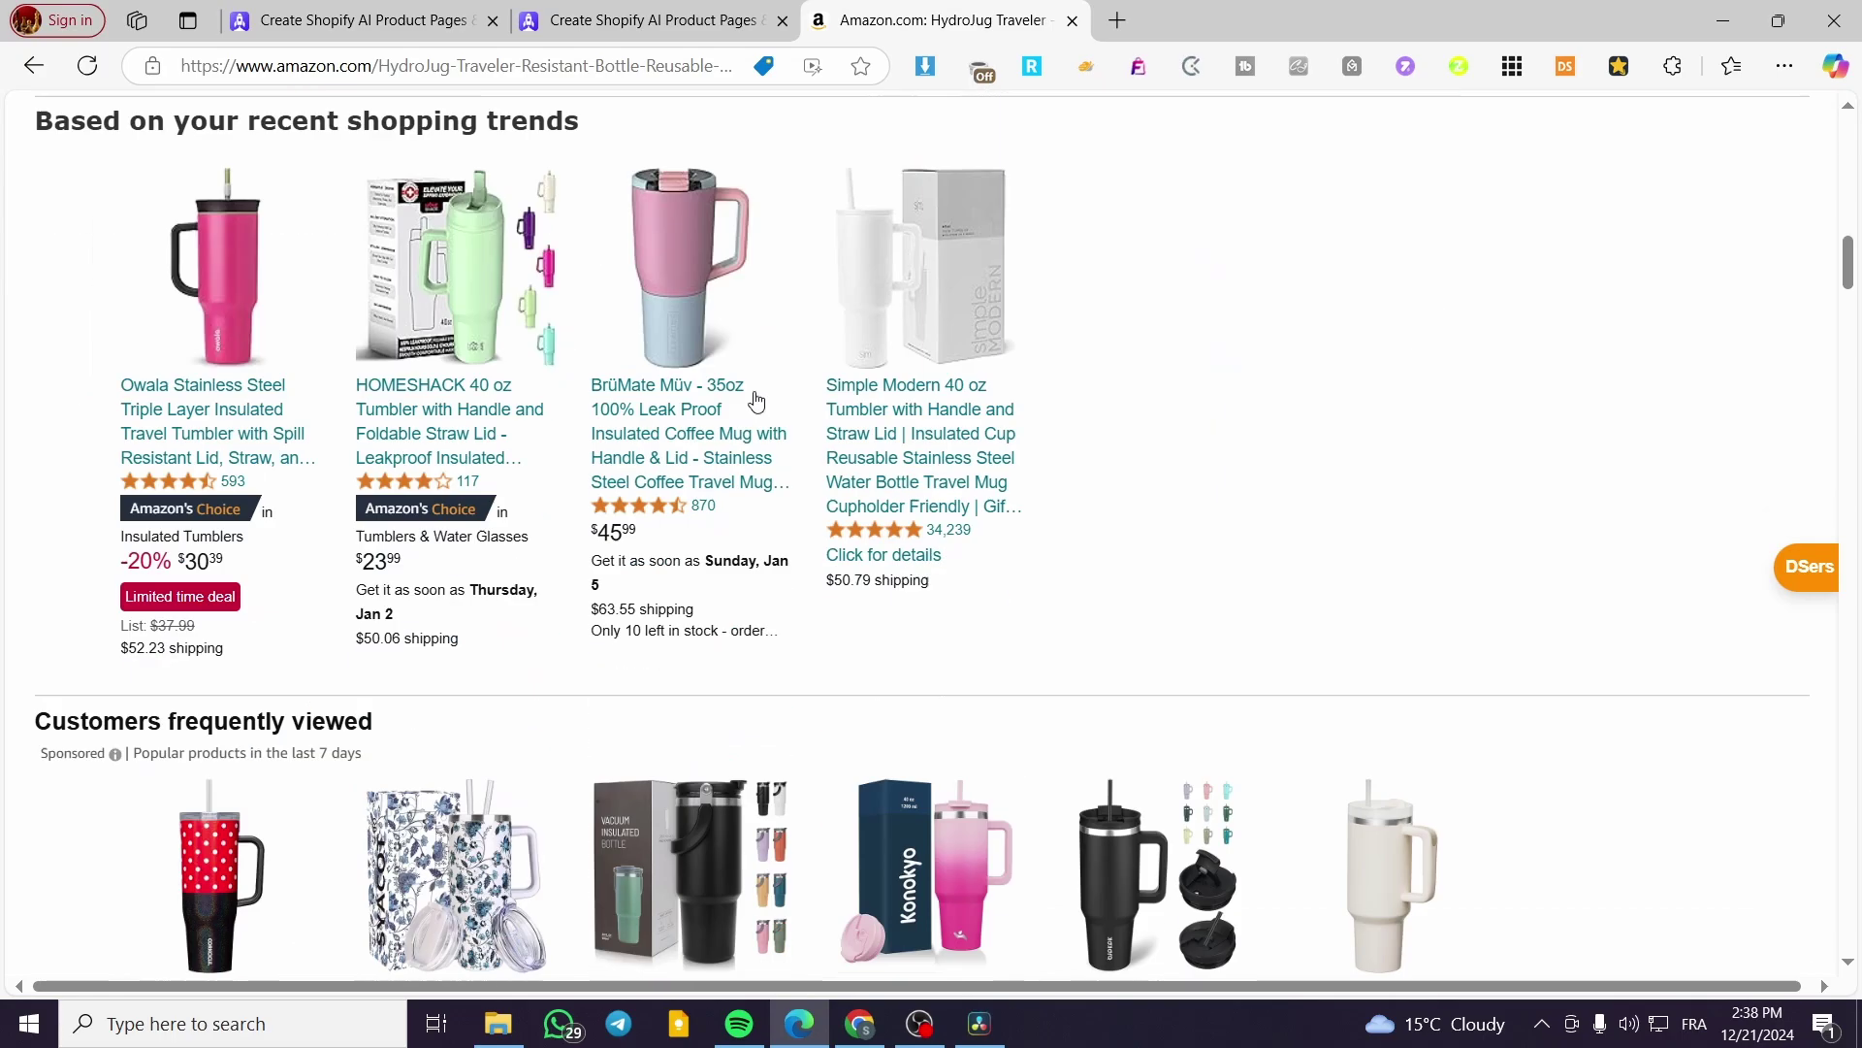
Return to the product page preview and examine the comparison table and the "Quench Your Thirst" statistics section
{"action": "key", "text": "ctrl+shift+Tab"}
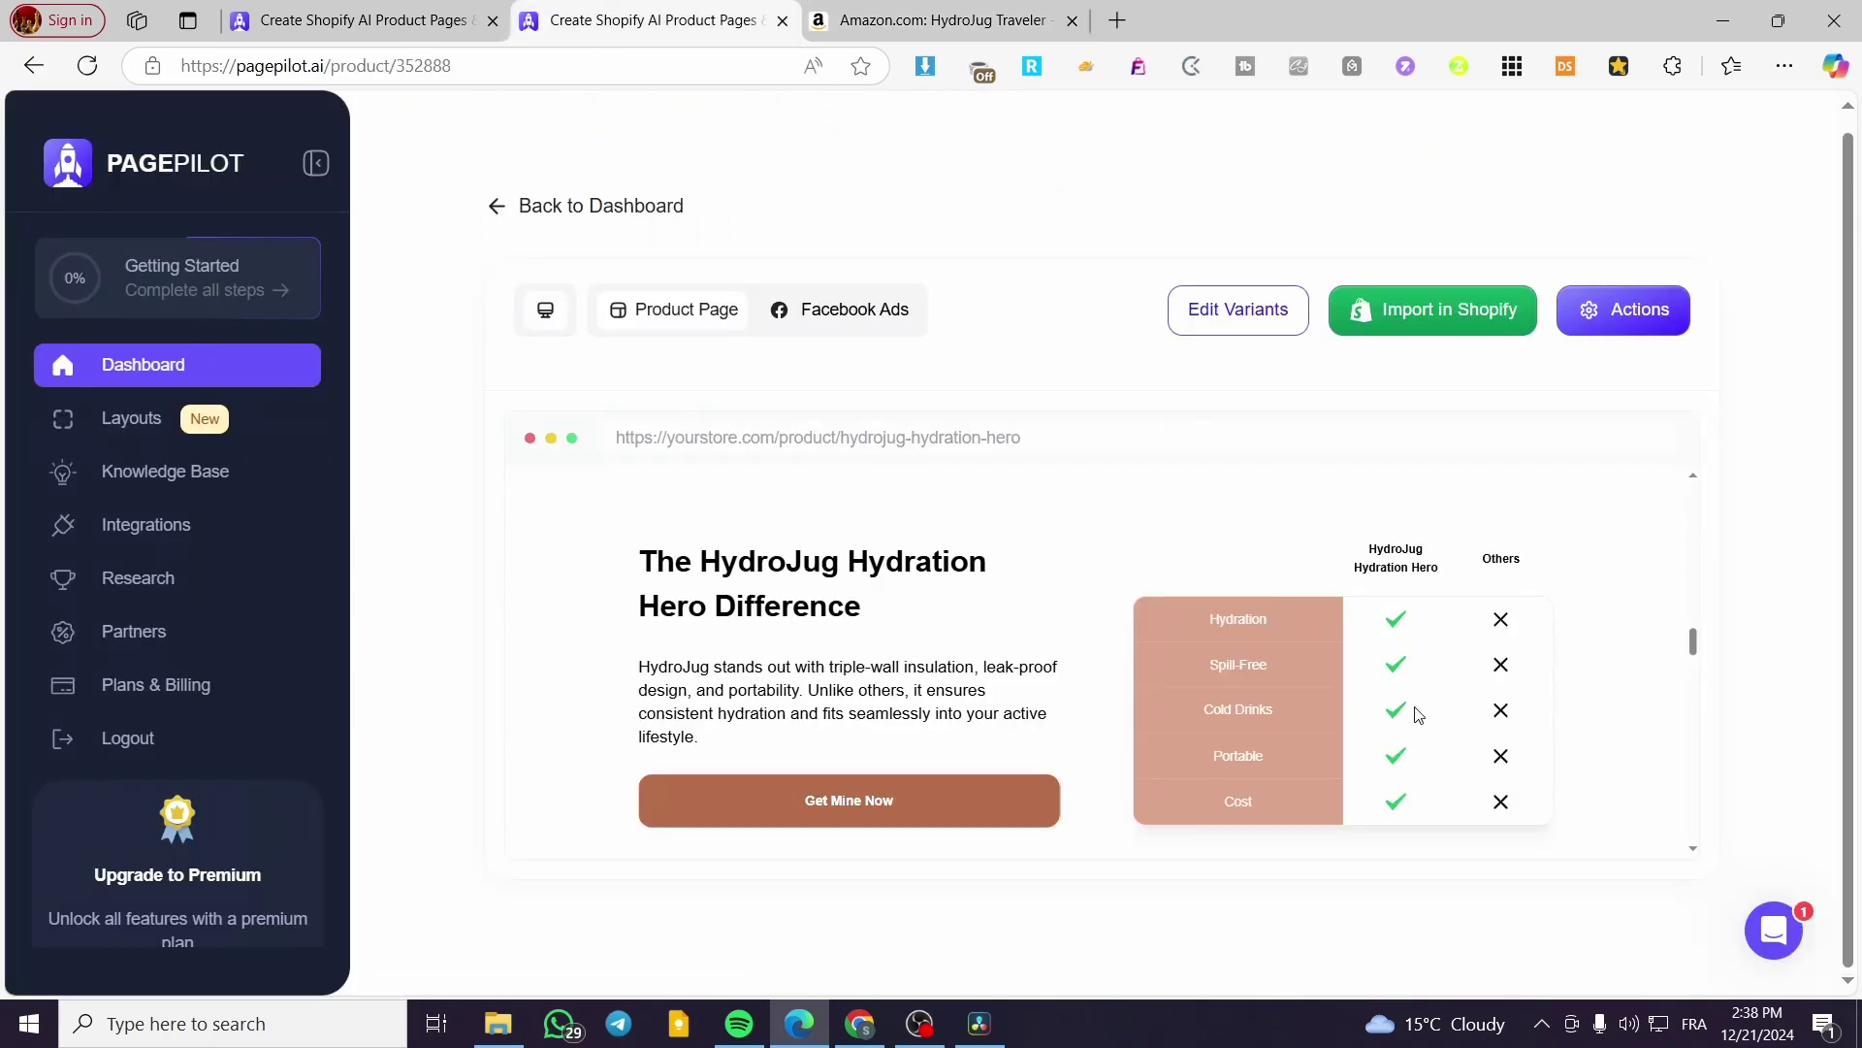
{"action": "scroll", "coordinate": [1520, 643], "scroll_direction": "down", "scroll_amount": 5}
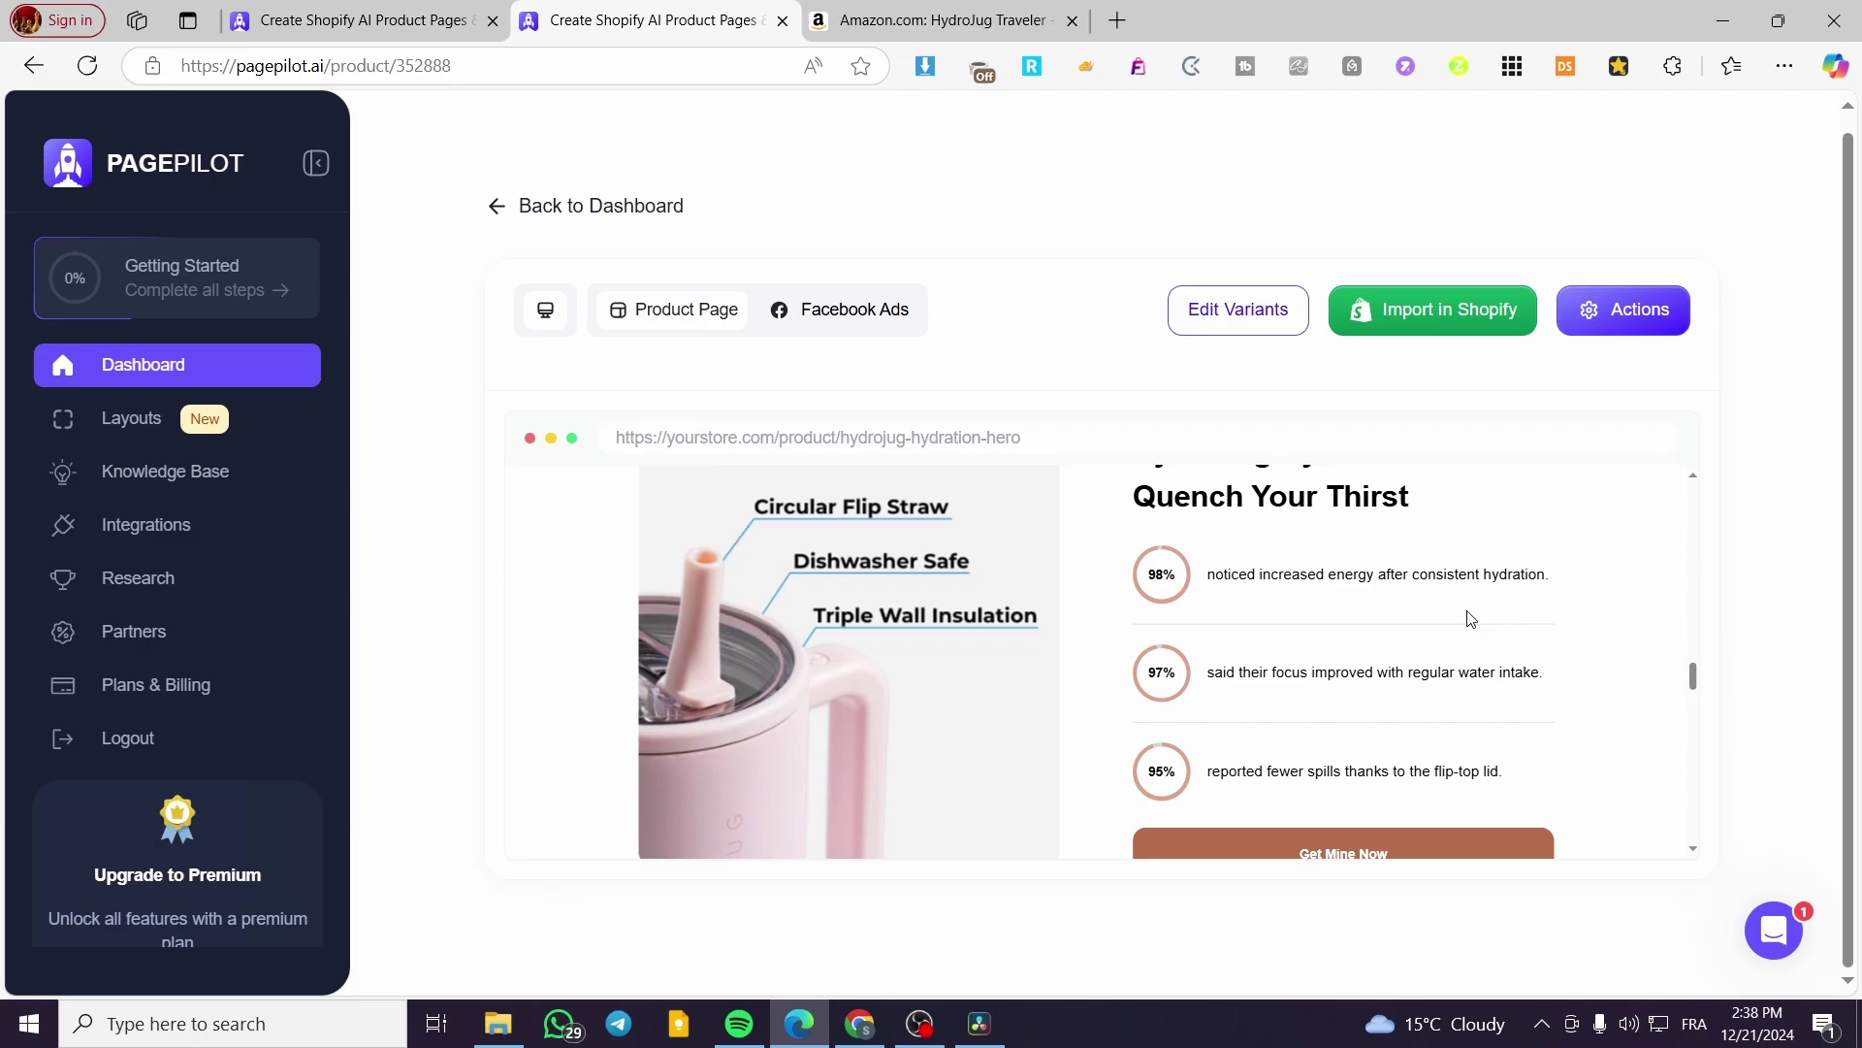
{"action": "scroll", "coordinate": [1471, 617], "scroll_direction": "down", "scroll_amount": 2}
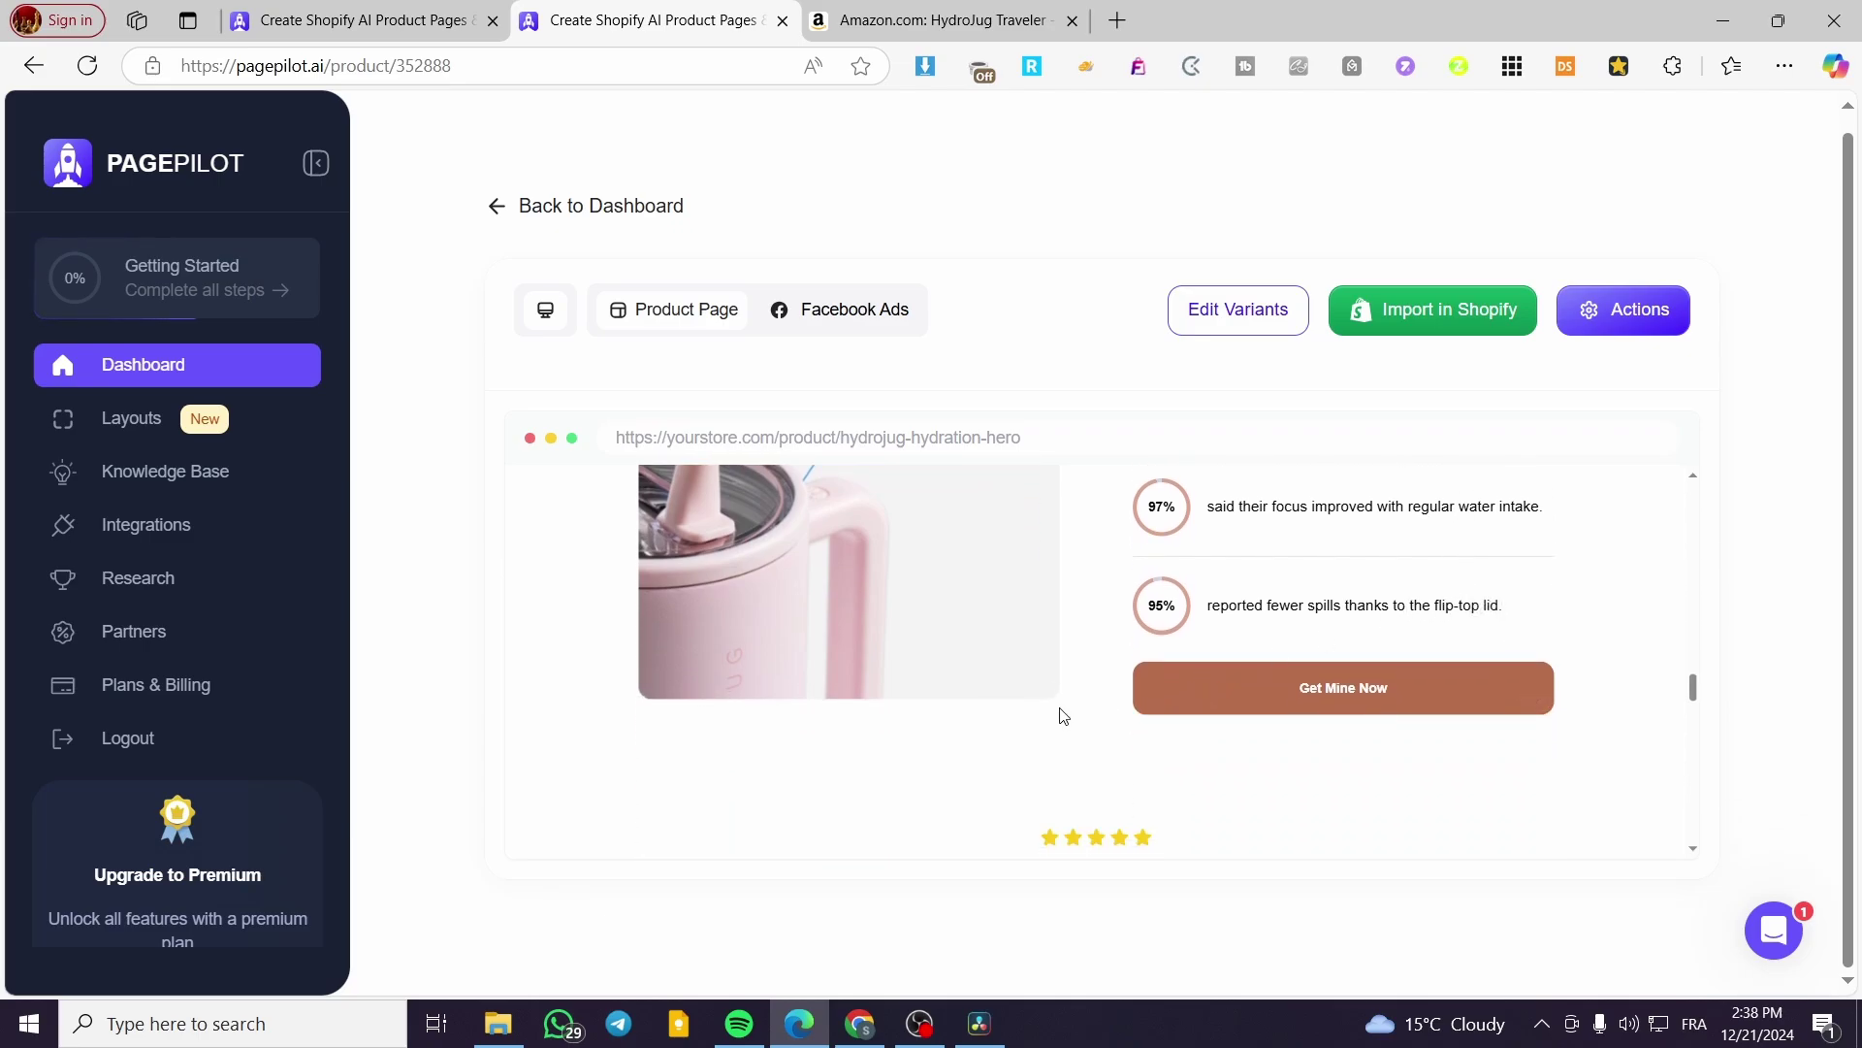
{"action": "scroll", "coordinate": [1062, 715], "scroll_direction": "up", "scroll_amount": 4}
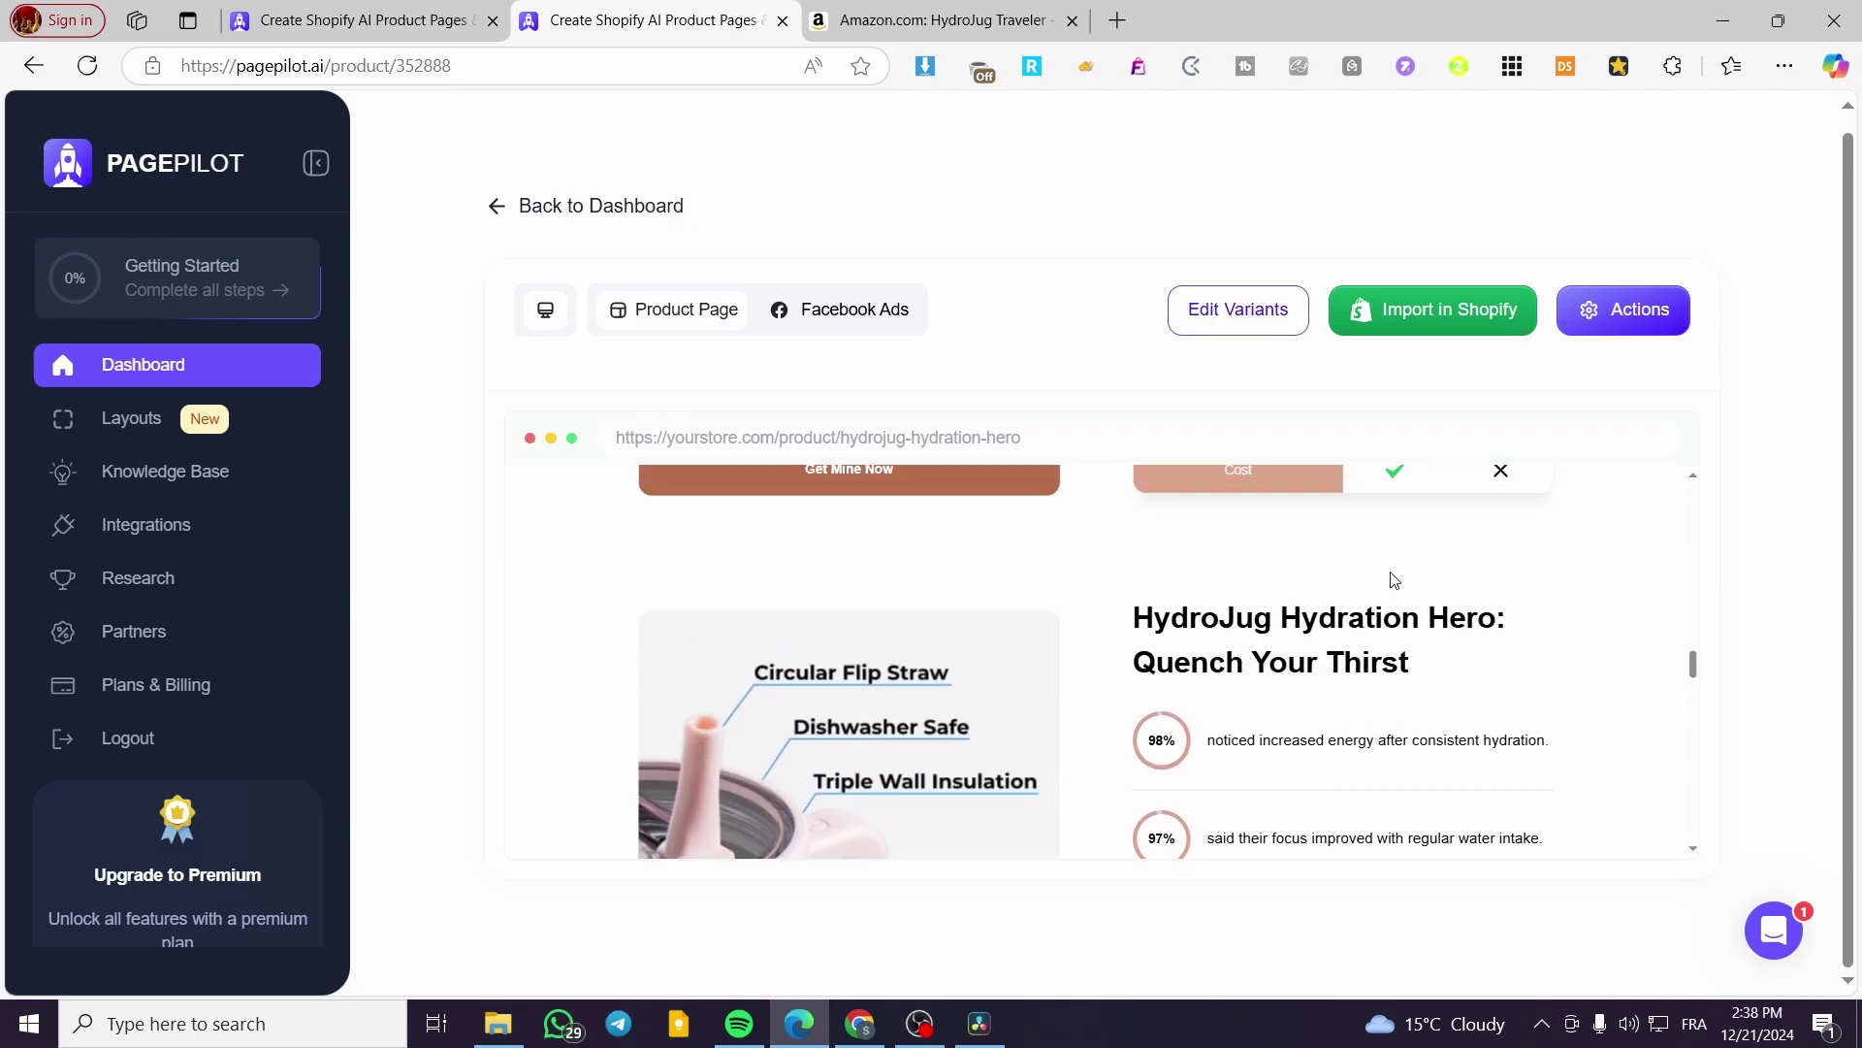
{"action": "scroll", "coordinate": [1436, 569], "scroll_direction": "down", "scroll_amount": 5}
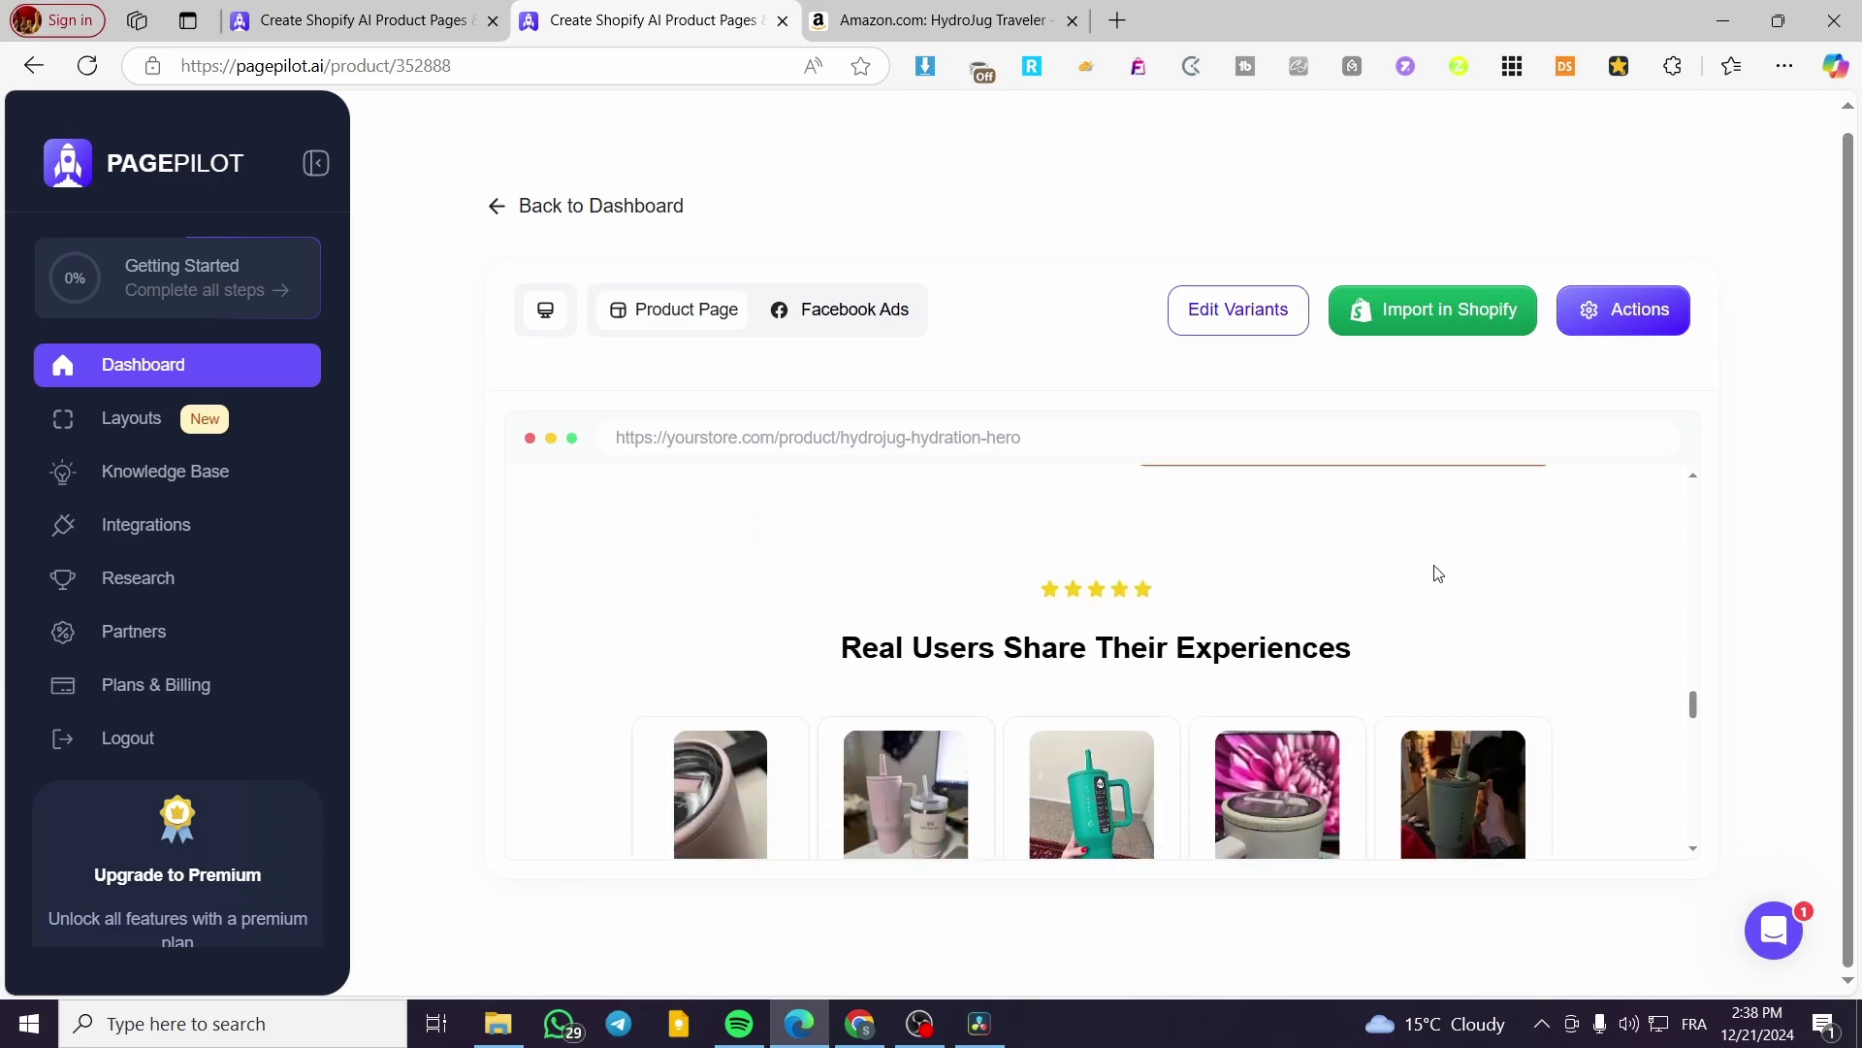
Review the customer reviews, the 30-day guarantee and the recommended products at the end of the product page preview
{"action": "scroll", "coordinate": [1060, 630], "scroll_direction": "down", "scroll_amount": 2}
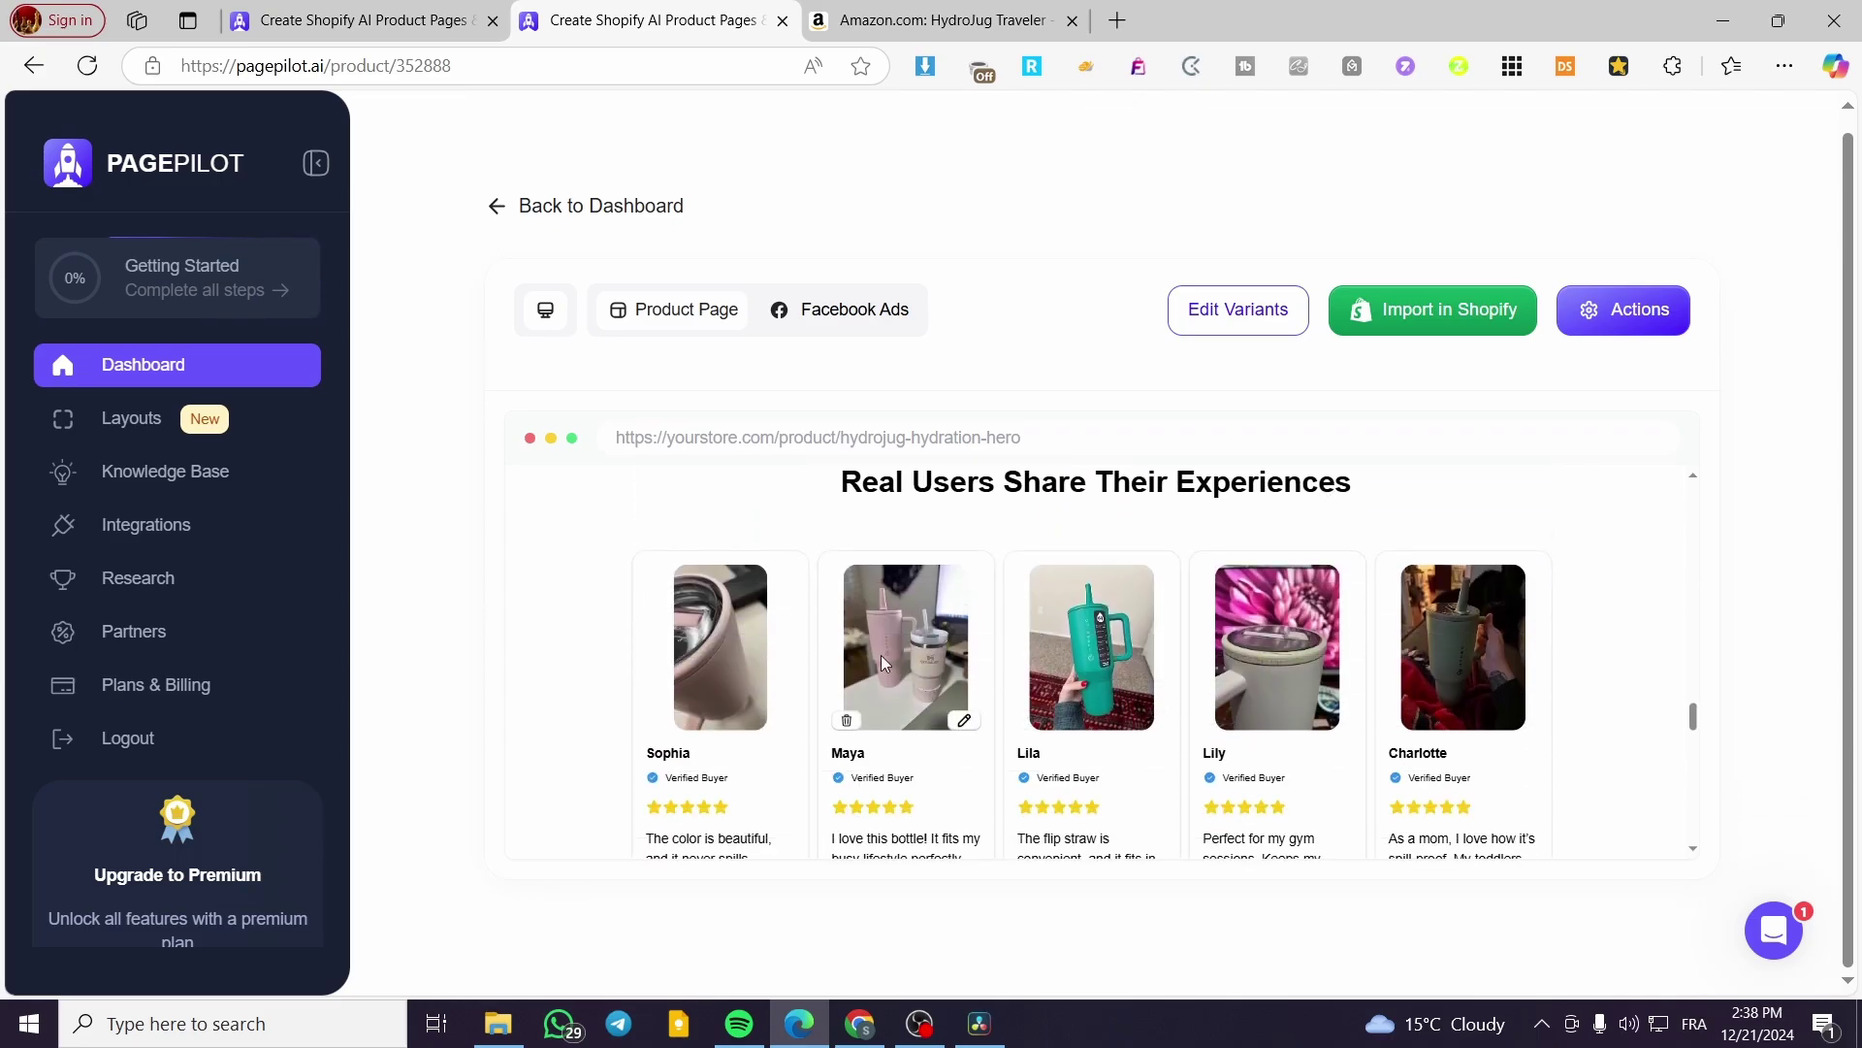
{"action": "scroll", "coordinate": [609, 737], "scroll_direction": "down", "scroll_amount": 3}
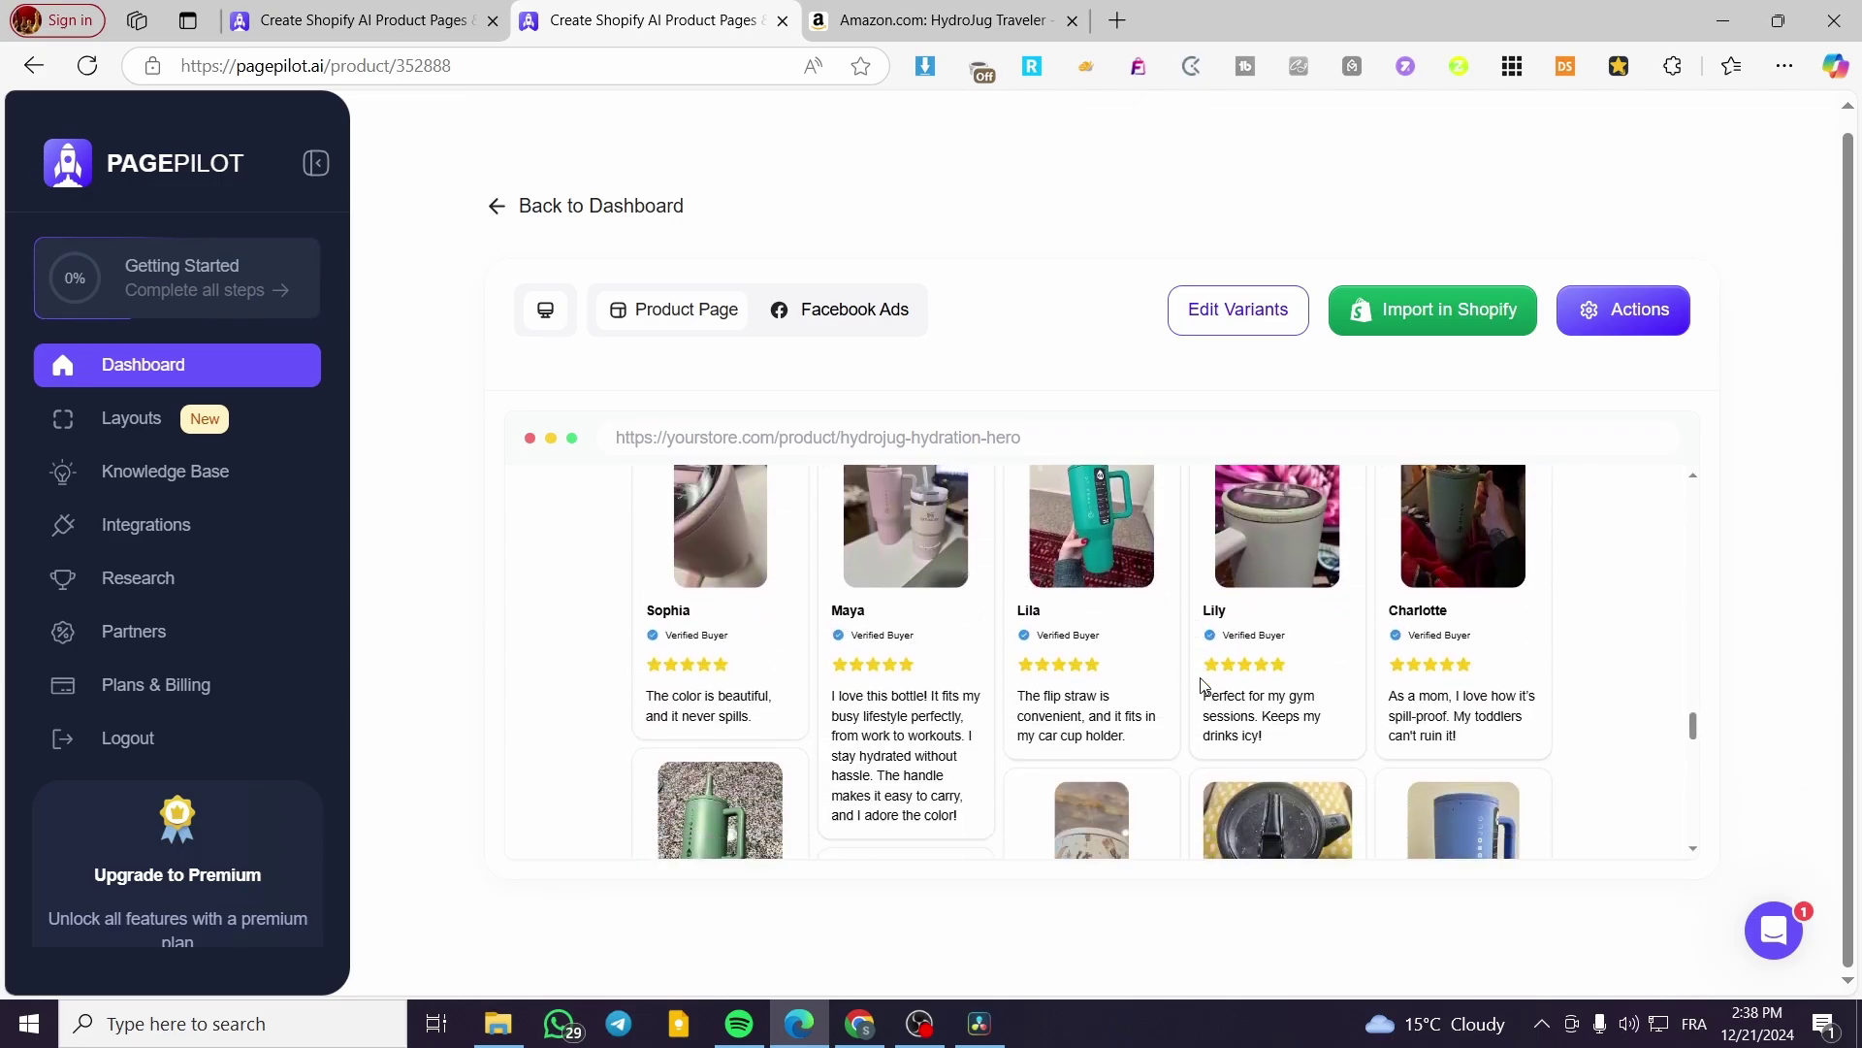
{"action": "scroll", "coordinate": [1208, 668], "scroll_direction": "down", "scroll_amount": 1}
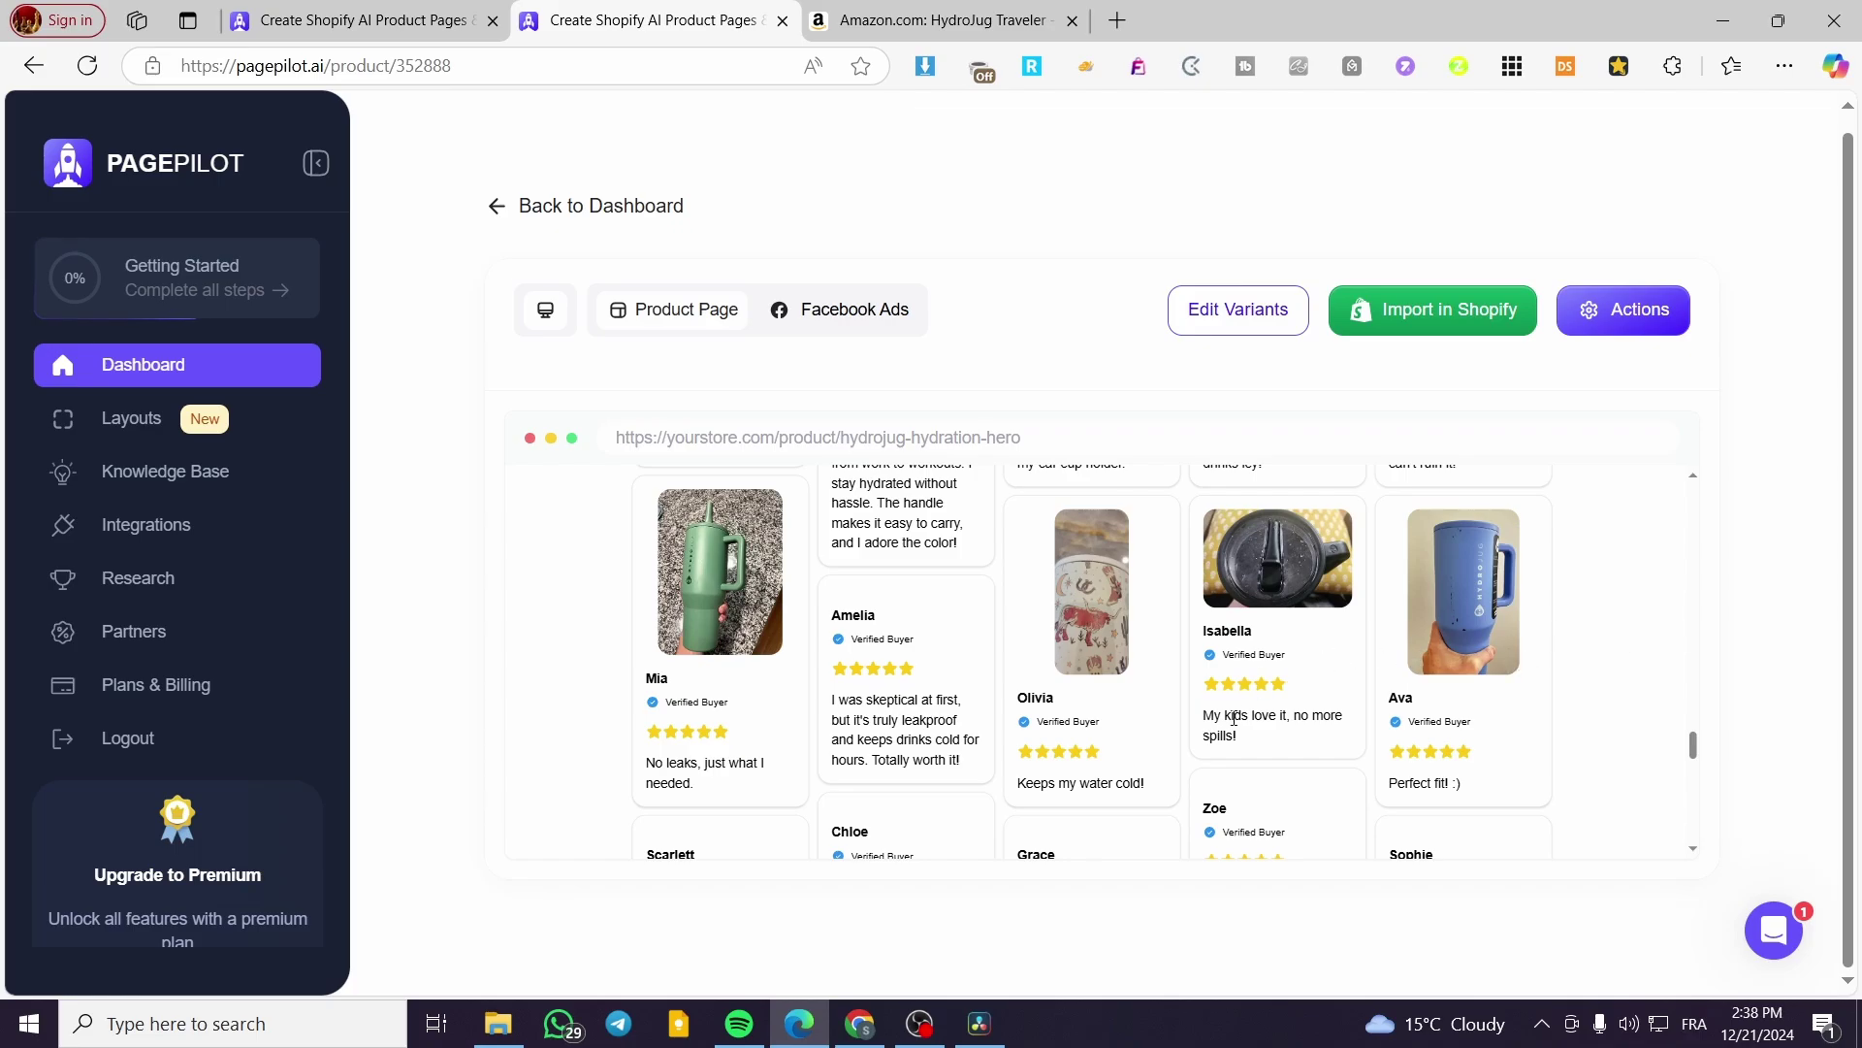
{"action": "scroll", "coordinate": [961, 733], "scroll_direction": "down", "scroll_amount": 6}
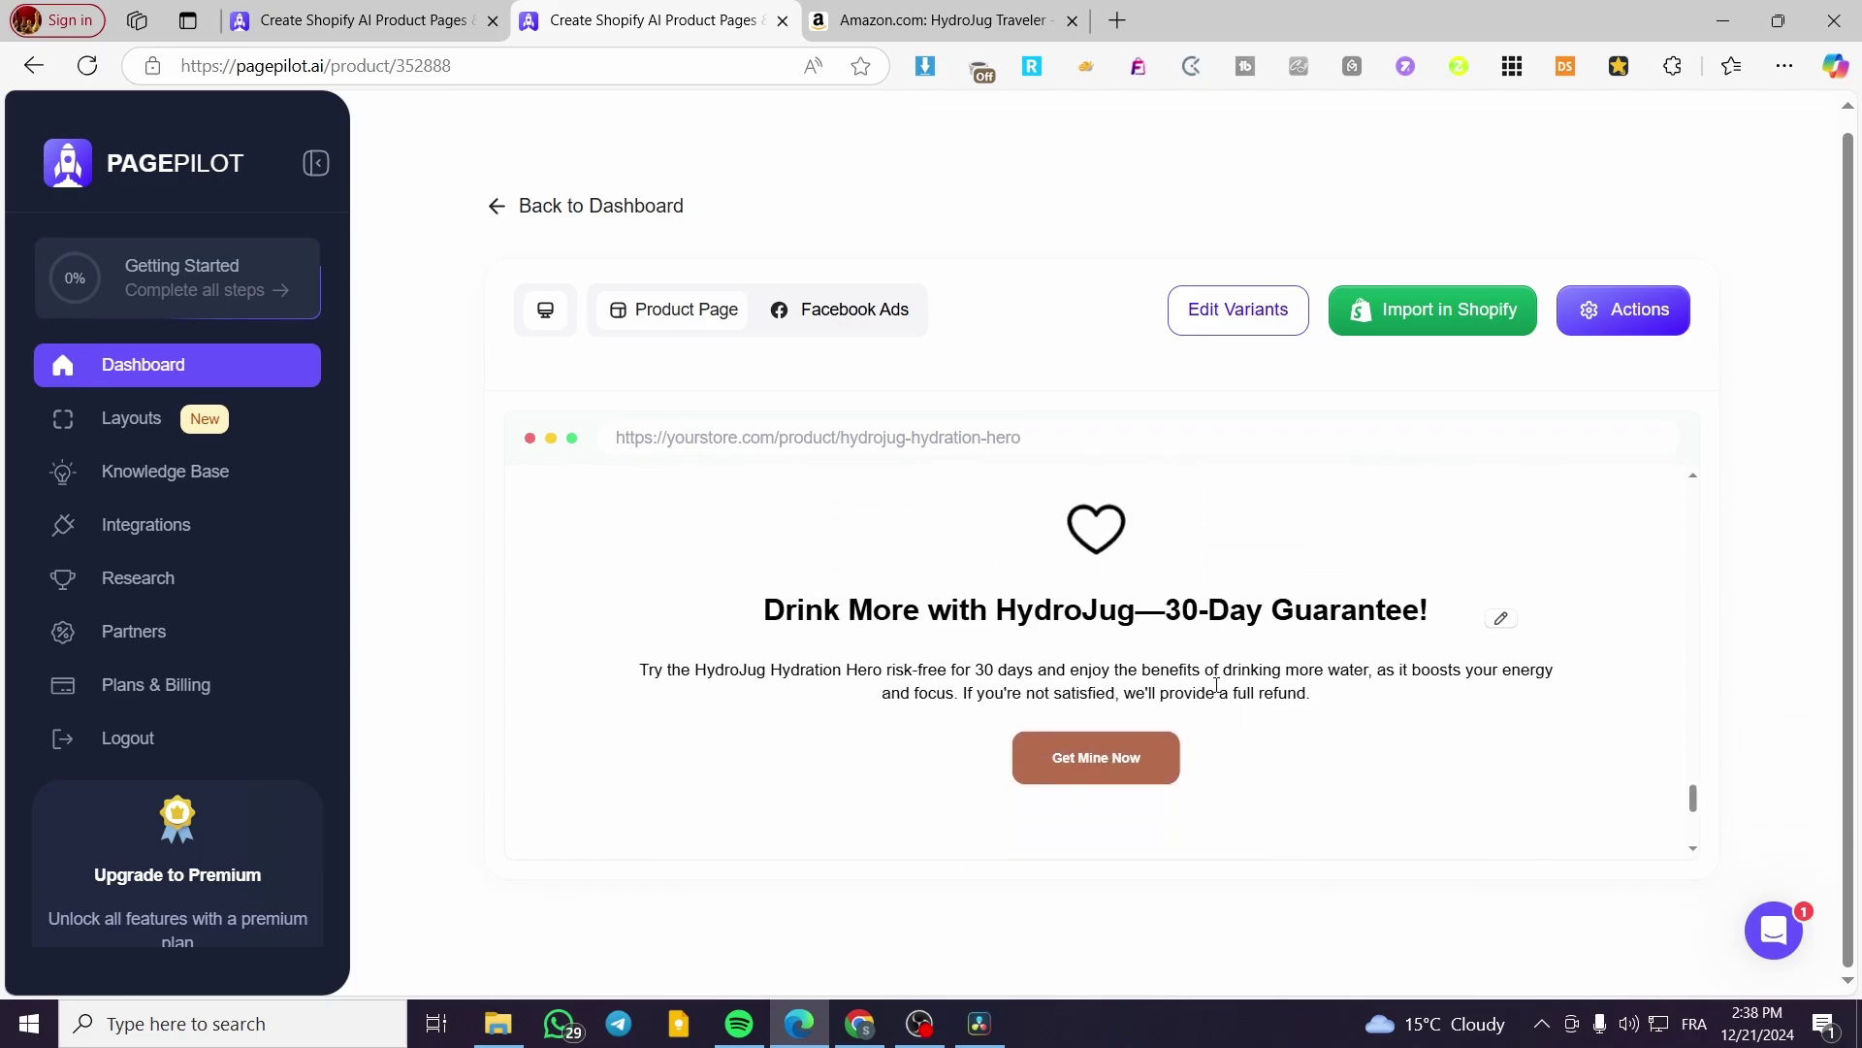
{"action": "scroll", "coordinate": [1217, 690], "scroll_direction": "down", "scroll_amount": 4}
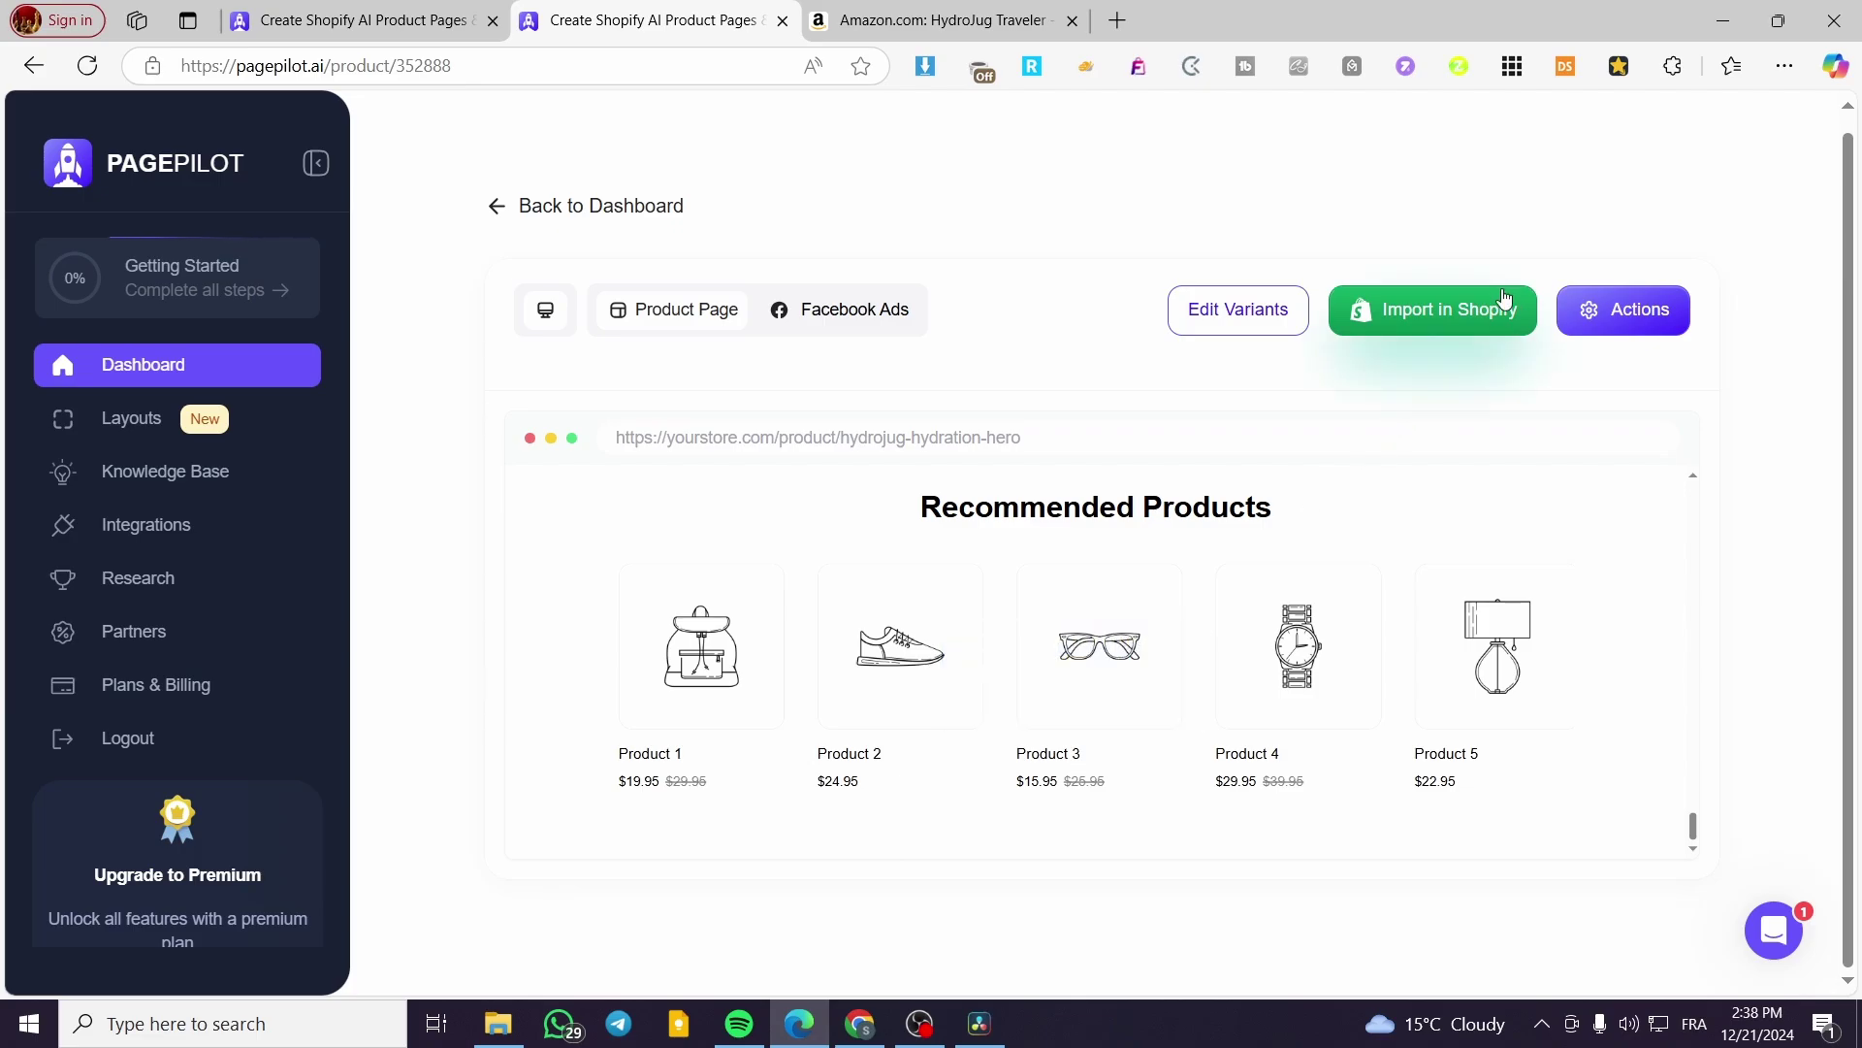
Open the variant editor, review the size and color options and the variant prices, and close it without changes
{"action": "left_click", "coordinate": [1238, 309]}
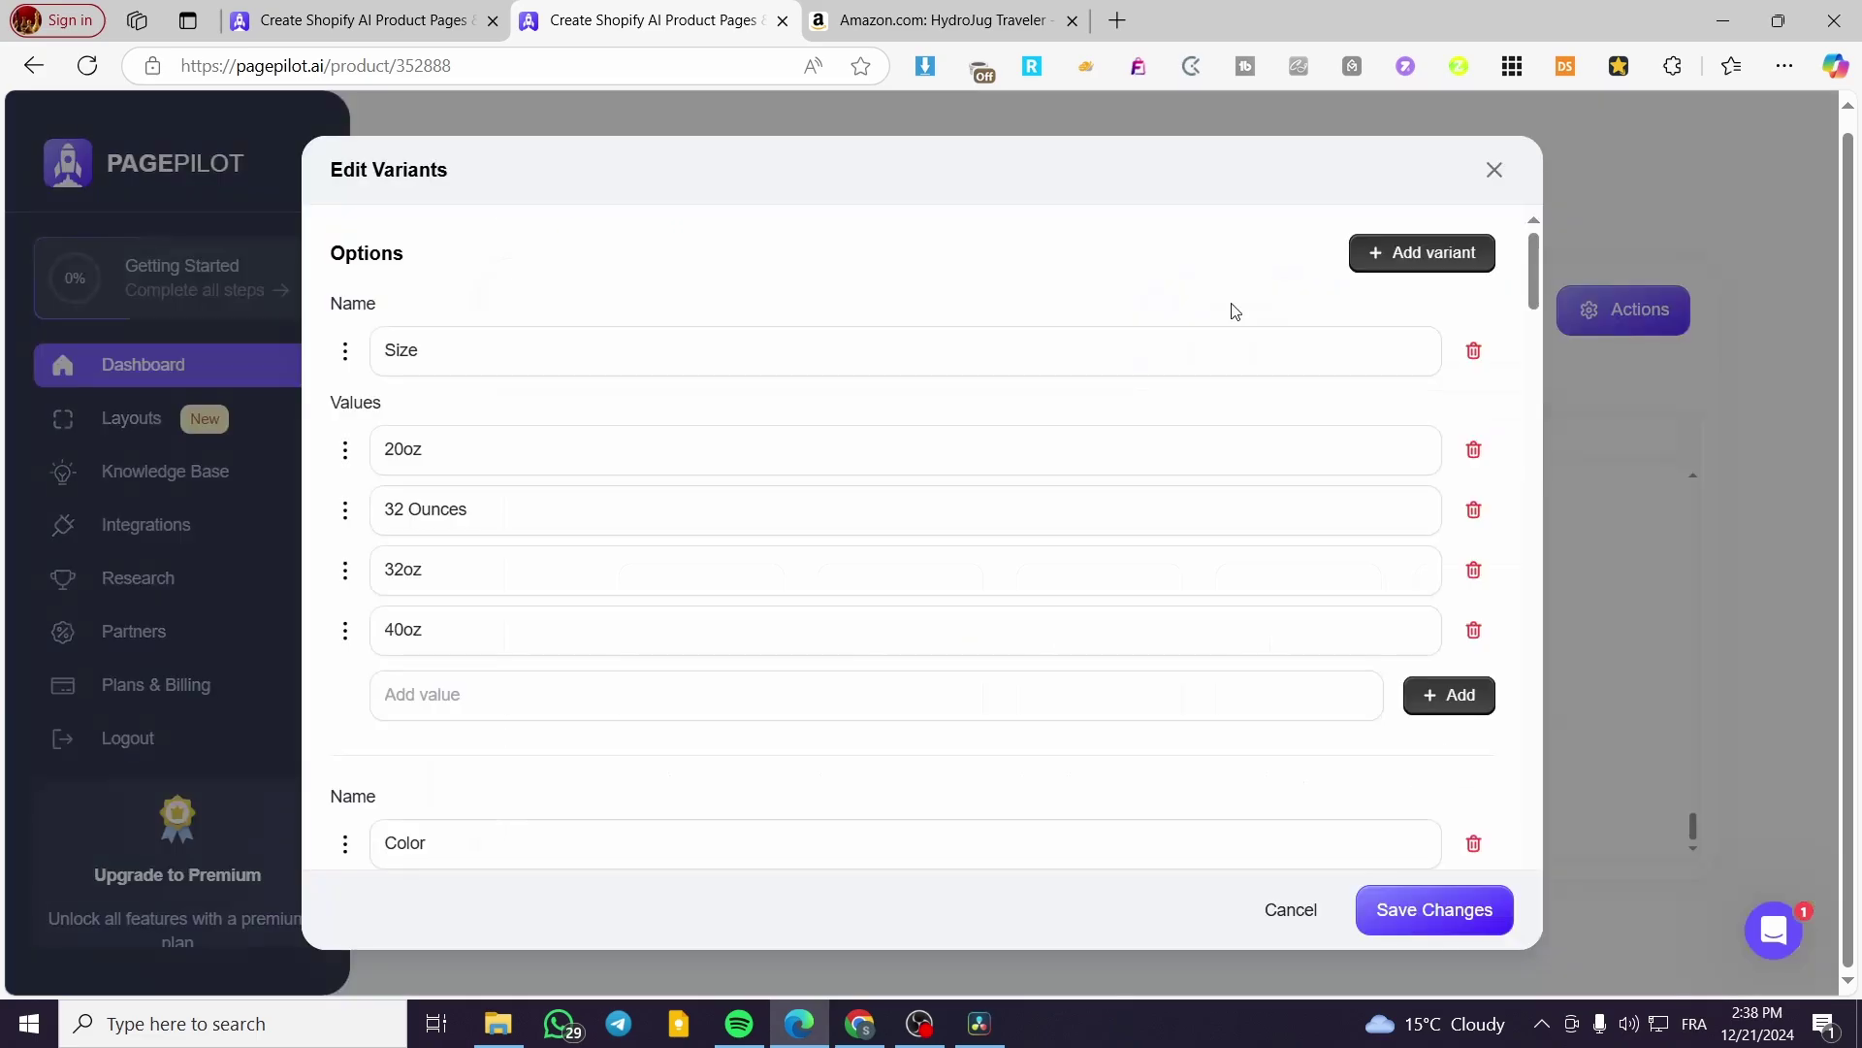
{"action": "scroll", "coordinate": [728, 601], "scroll_direction": "down", "scroll_amount": 6}
{"action": "scroll", "coordinate": [732, 596], "scroll_direction": "down", "scroll_amount": 6}
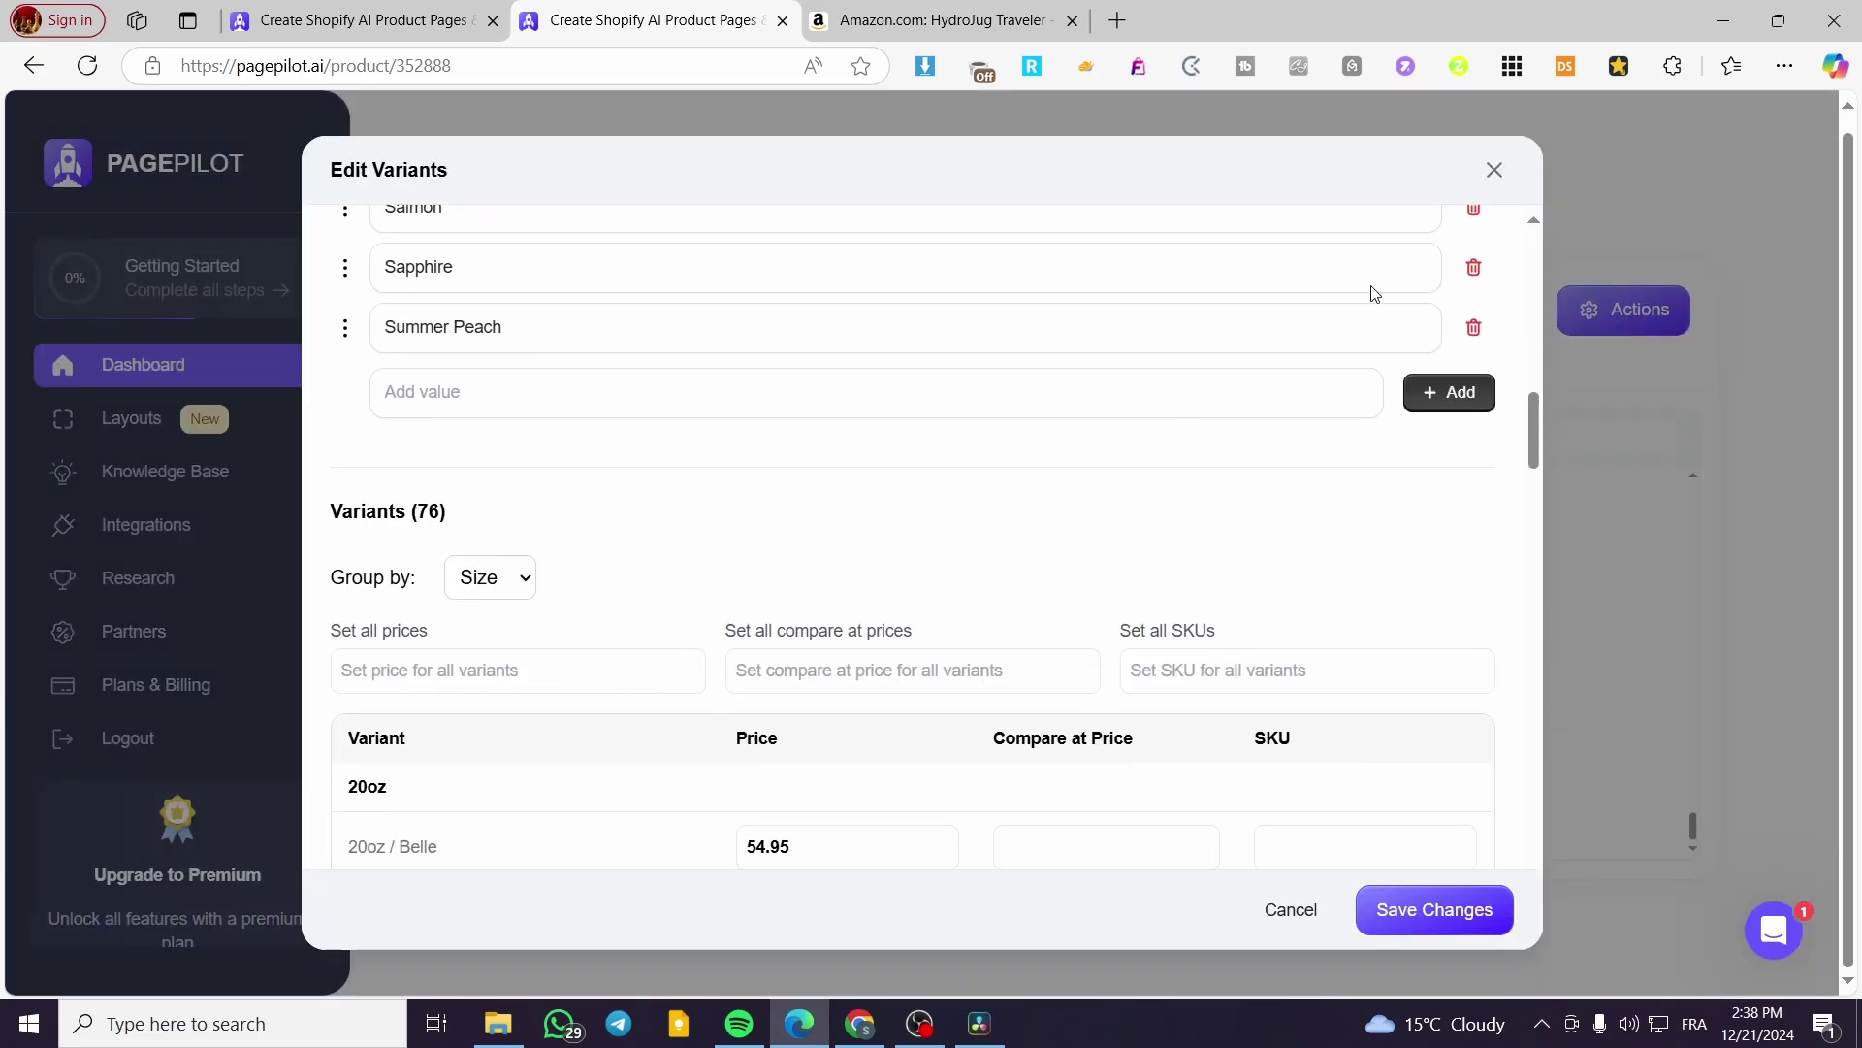
{"action": "scroll", "coordinate": [1164, 514], "scroll_direction": "down", "scroll_amount": 5}
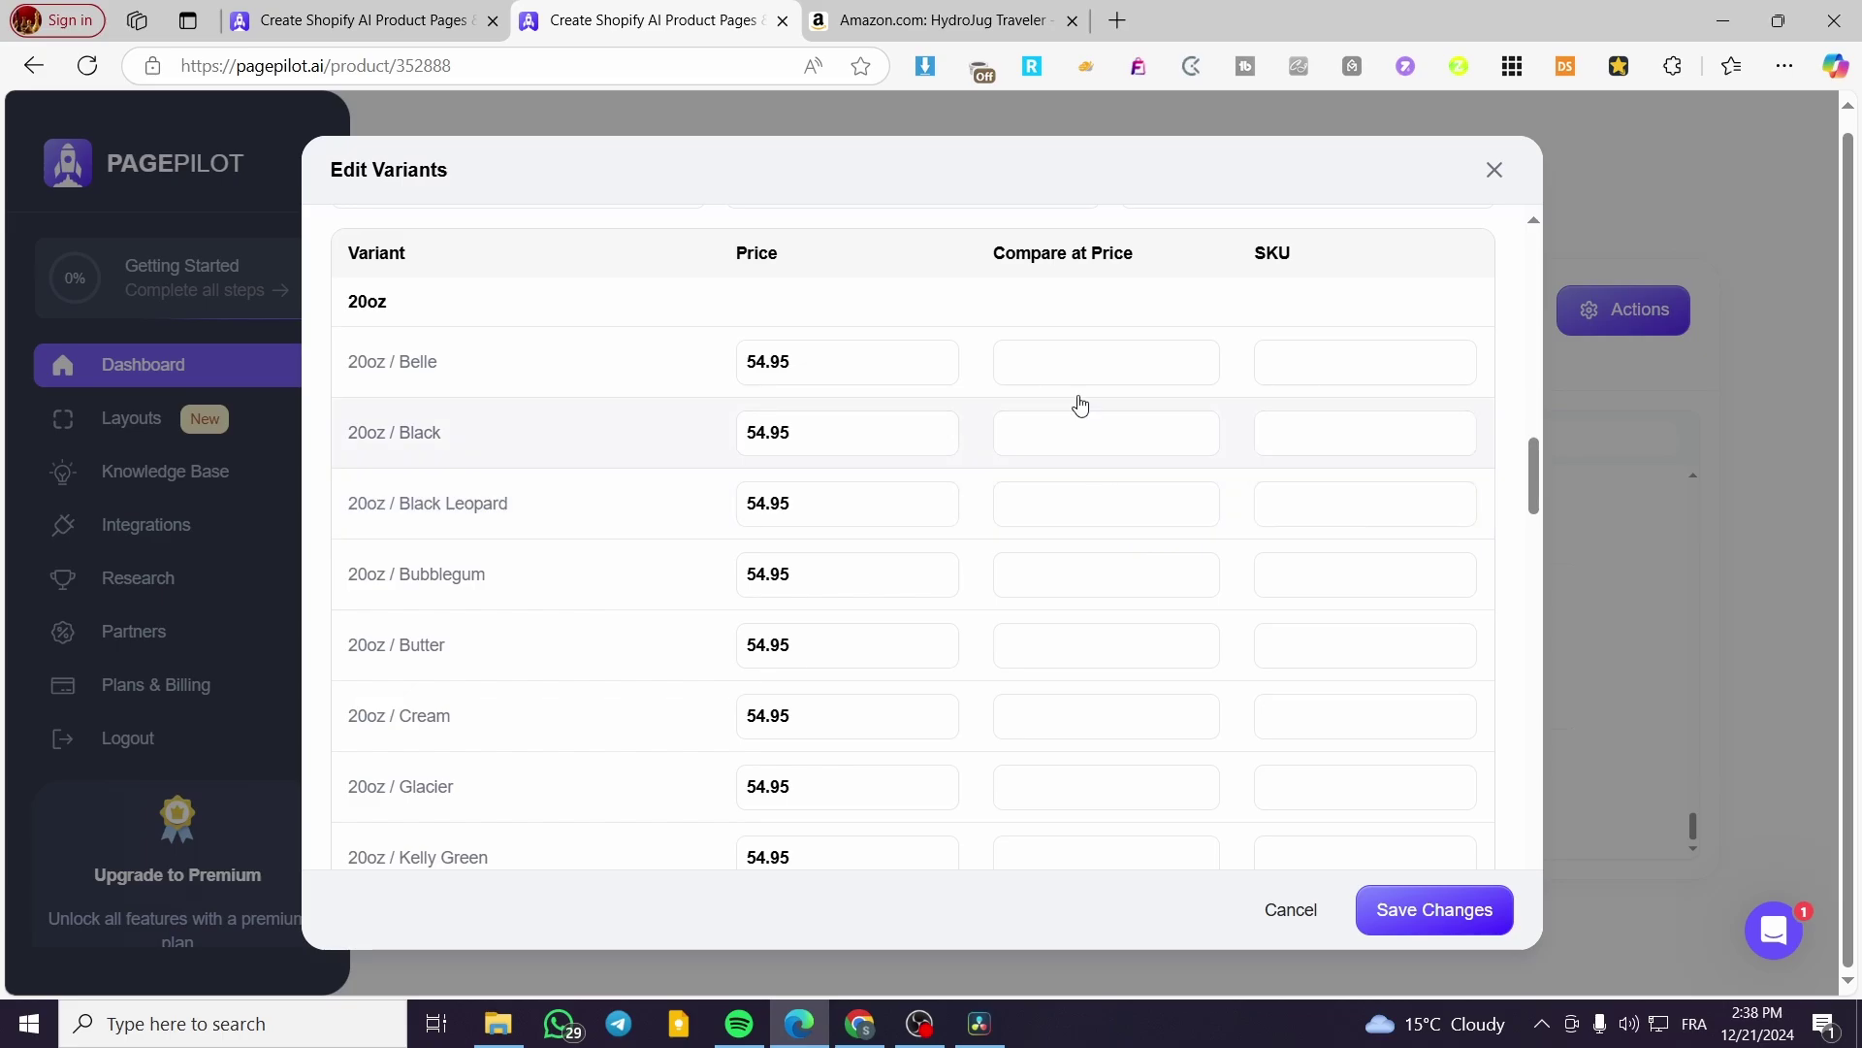
{"action": "scroll", "coordinate": [1161, 447], "scroll_direction": "up", "scroll_amount": 15}
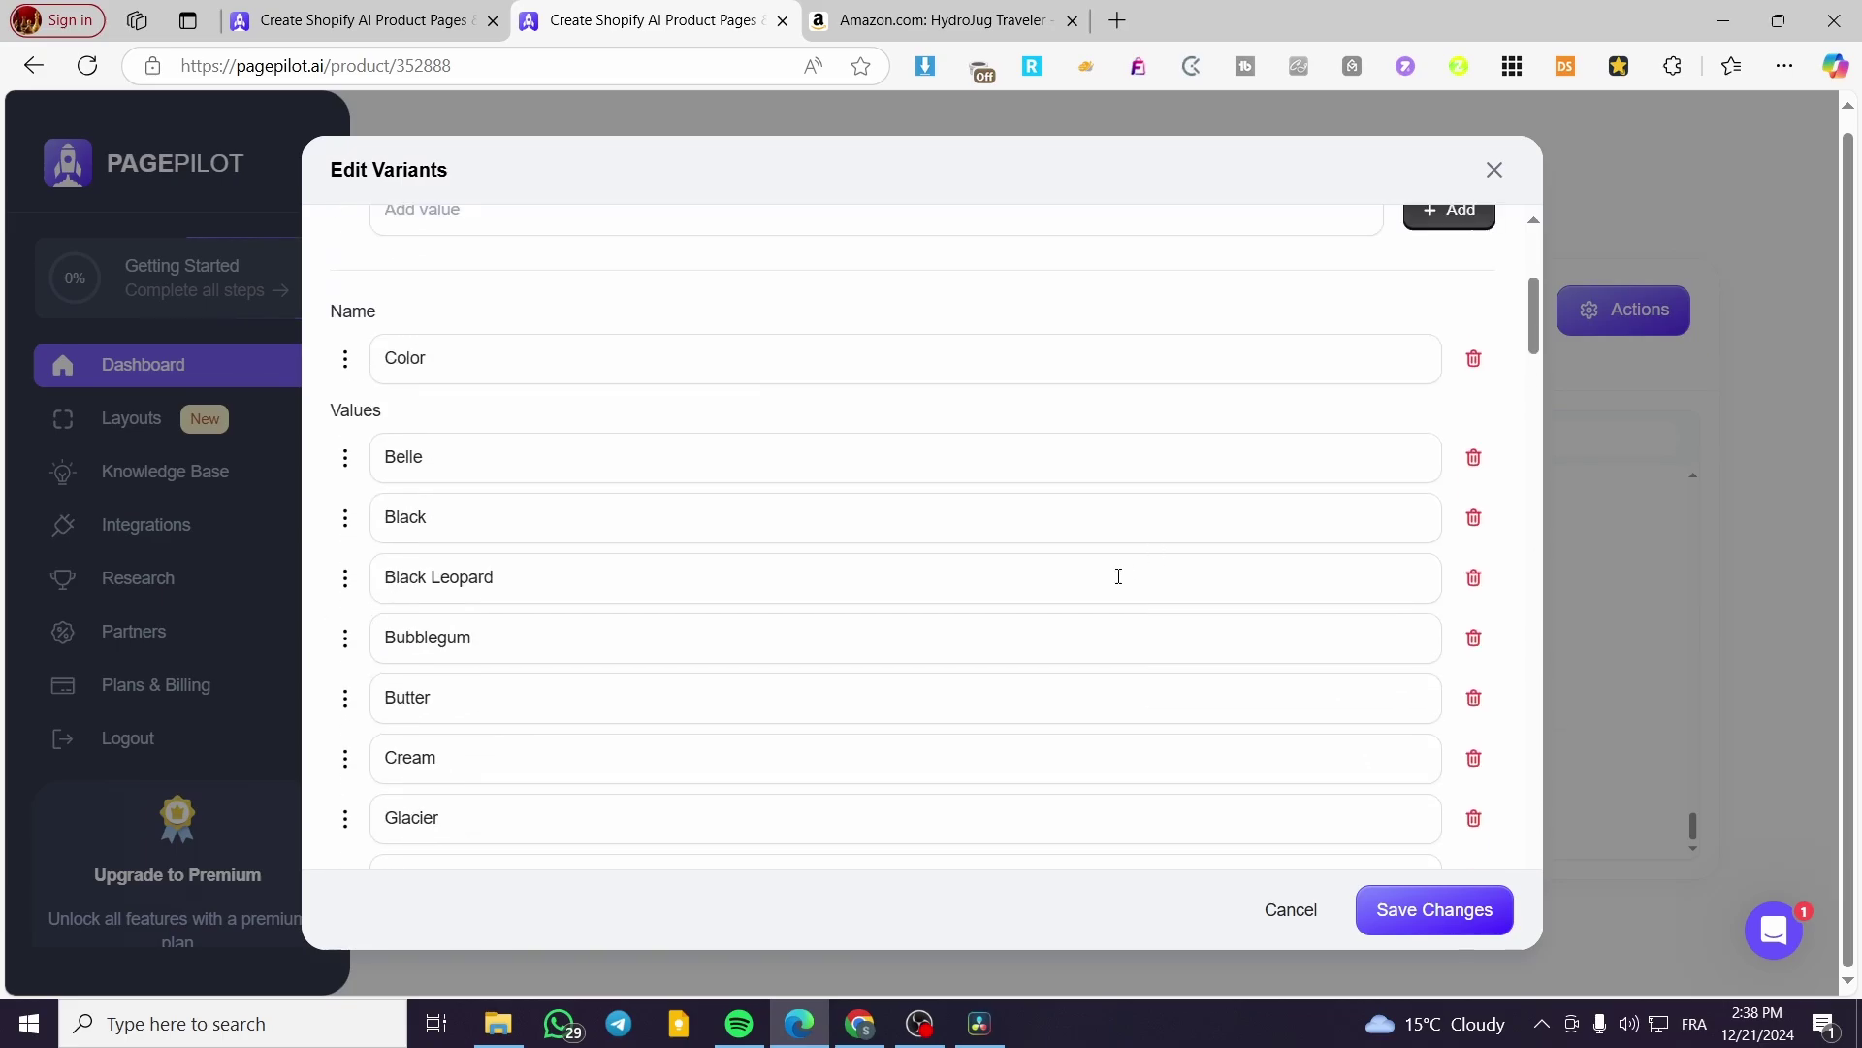
{"action": "left_click", "coordinate": [1492, 171]}
View the product's available import actions, try to import it into Shopify, and review the monthly Lite, Starter and Scaler plans
{"action": "left_click", "coordinate": [1599, 314]}
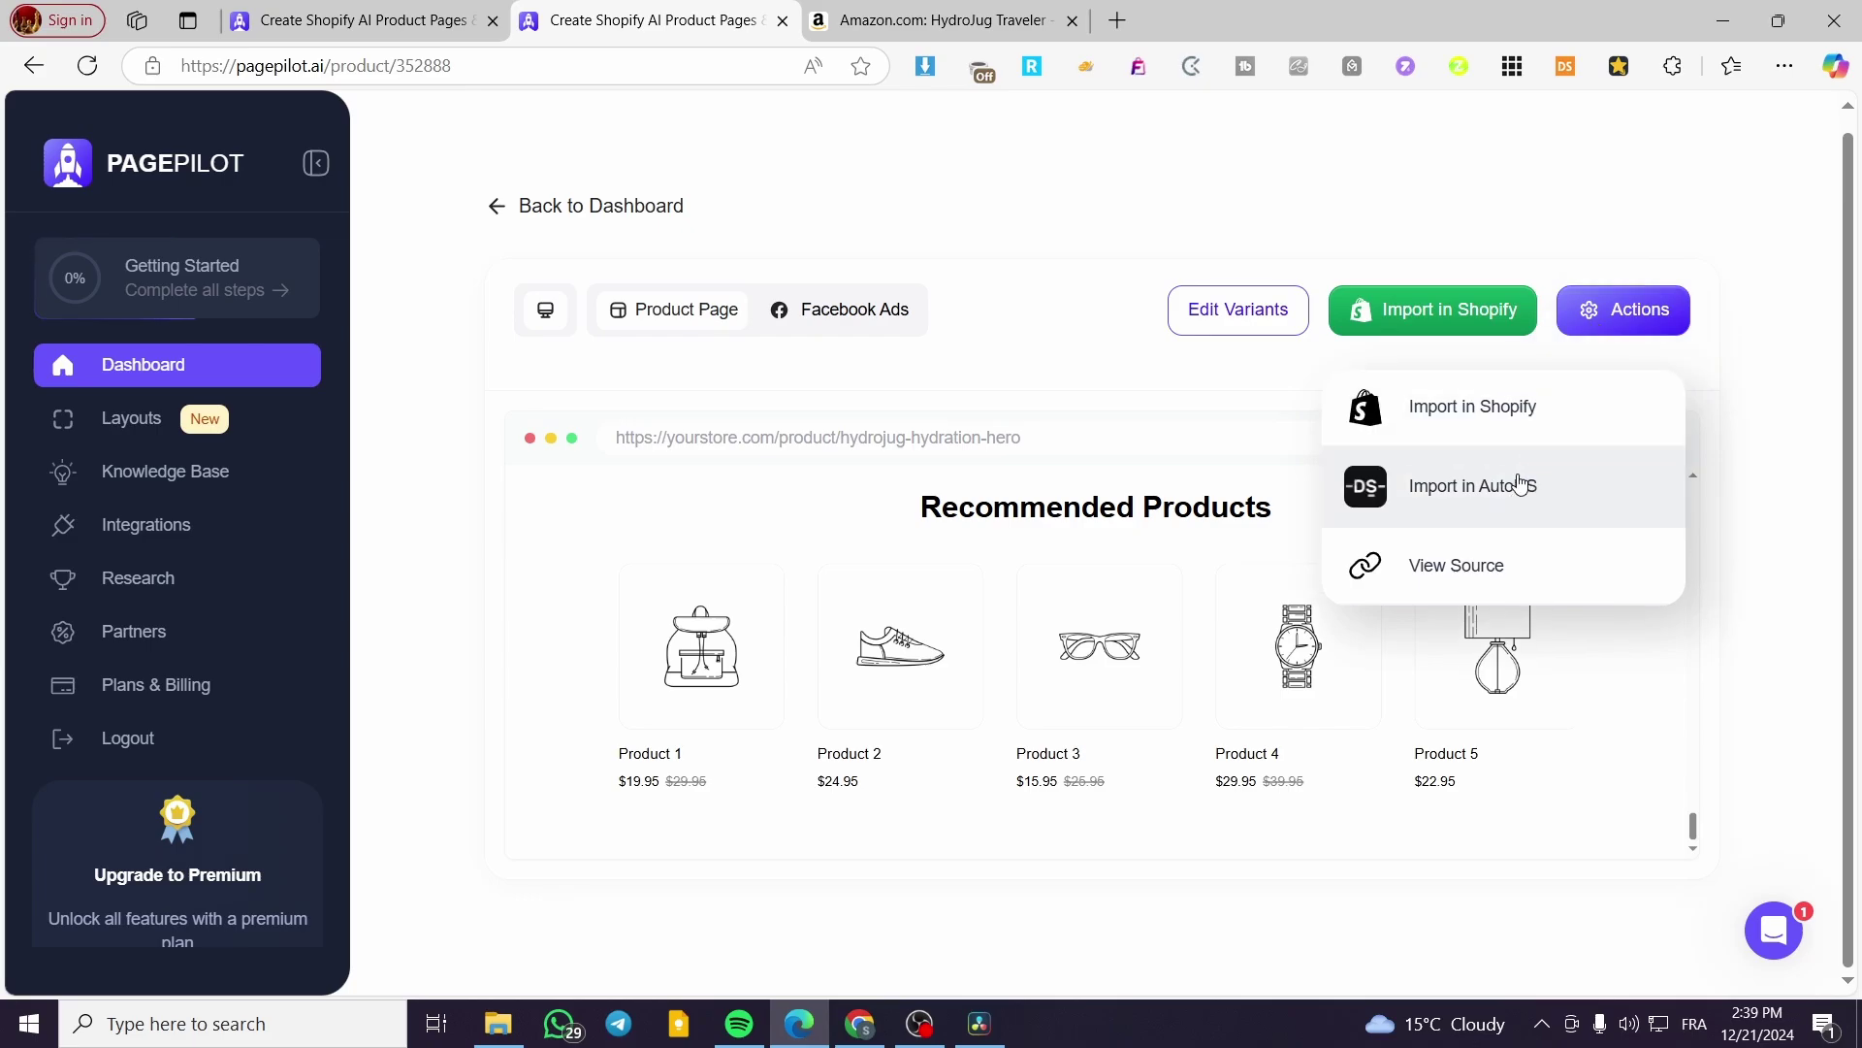
{"action": "left_click", "coordinate": [1464, 316]}
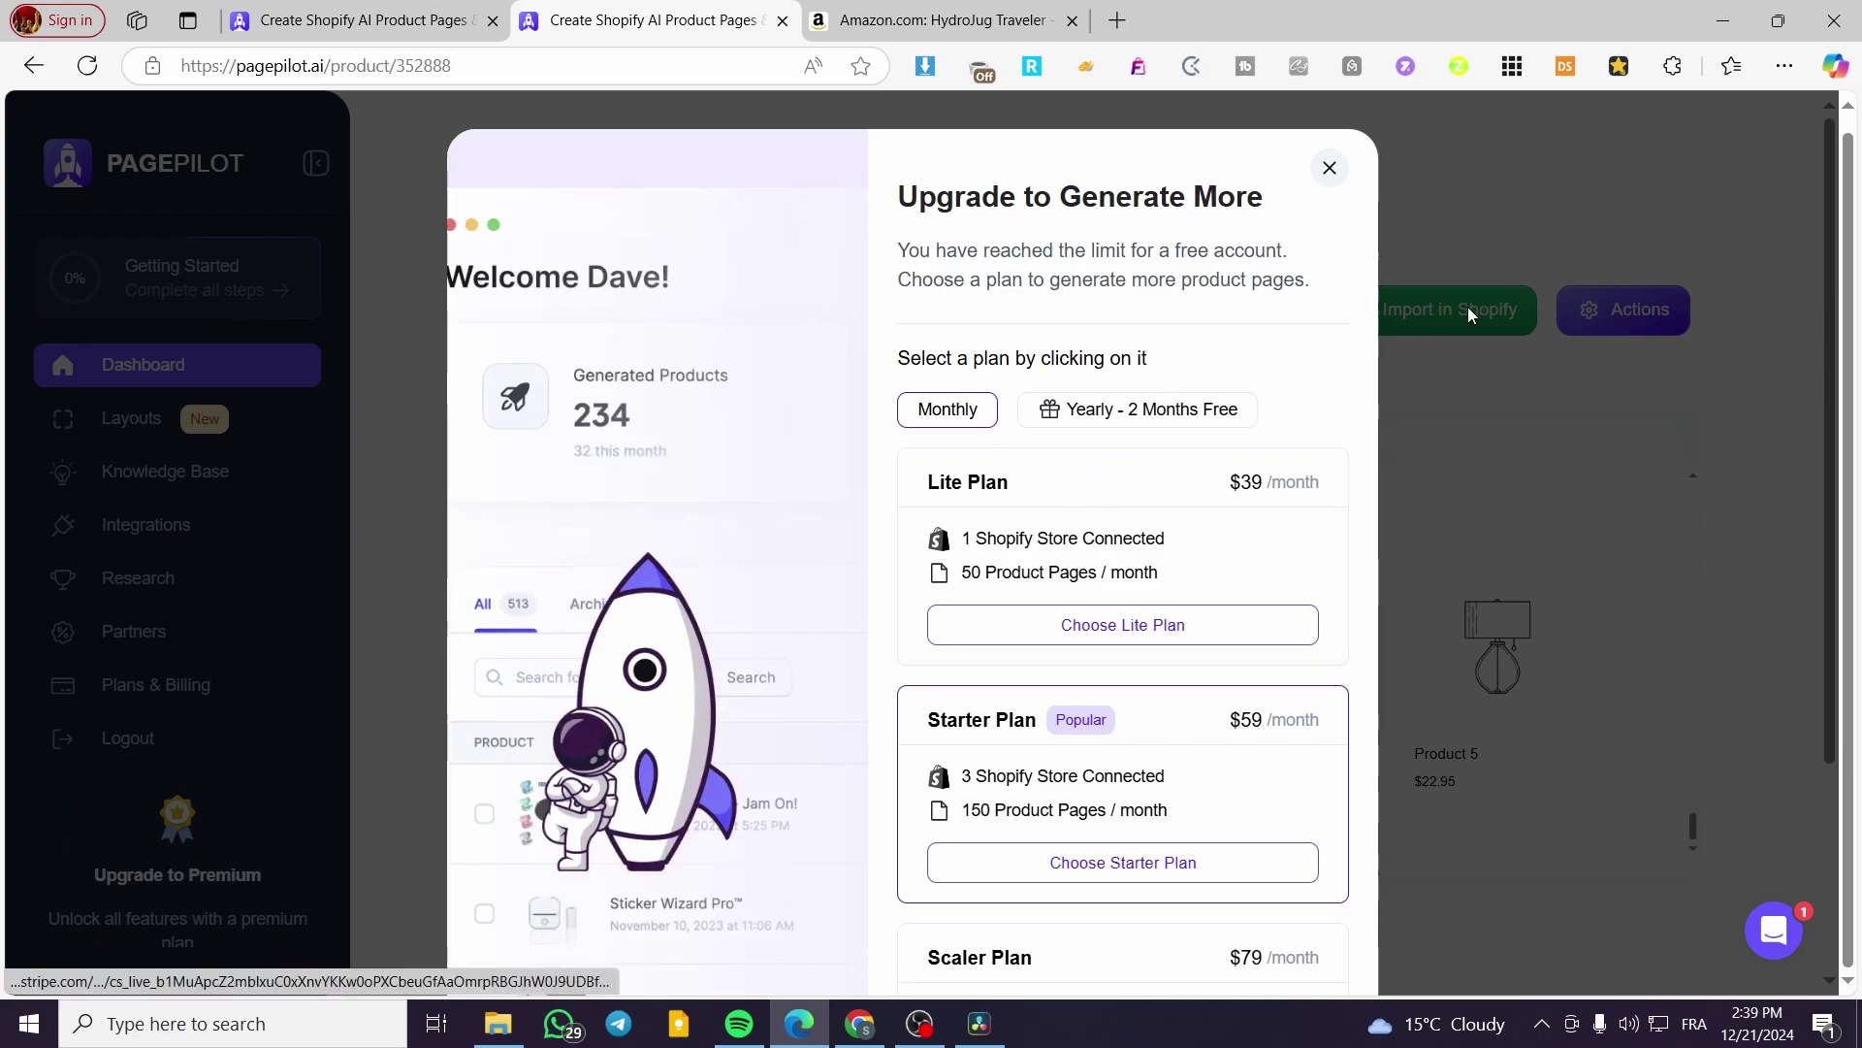
{"action": "scroll", "coordinate": [1117, 490], "scroll_direction": "down", "scroll_amount": 1}
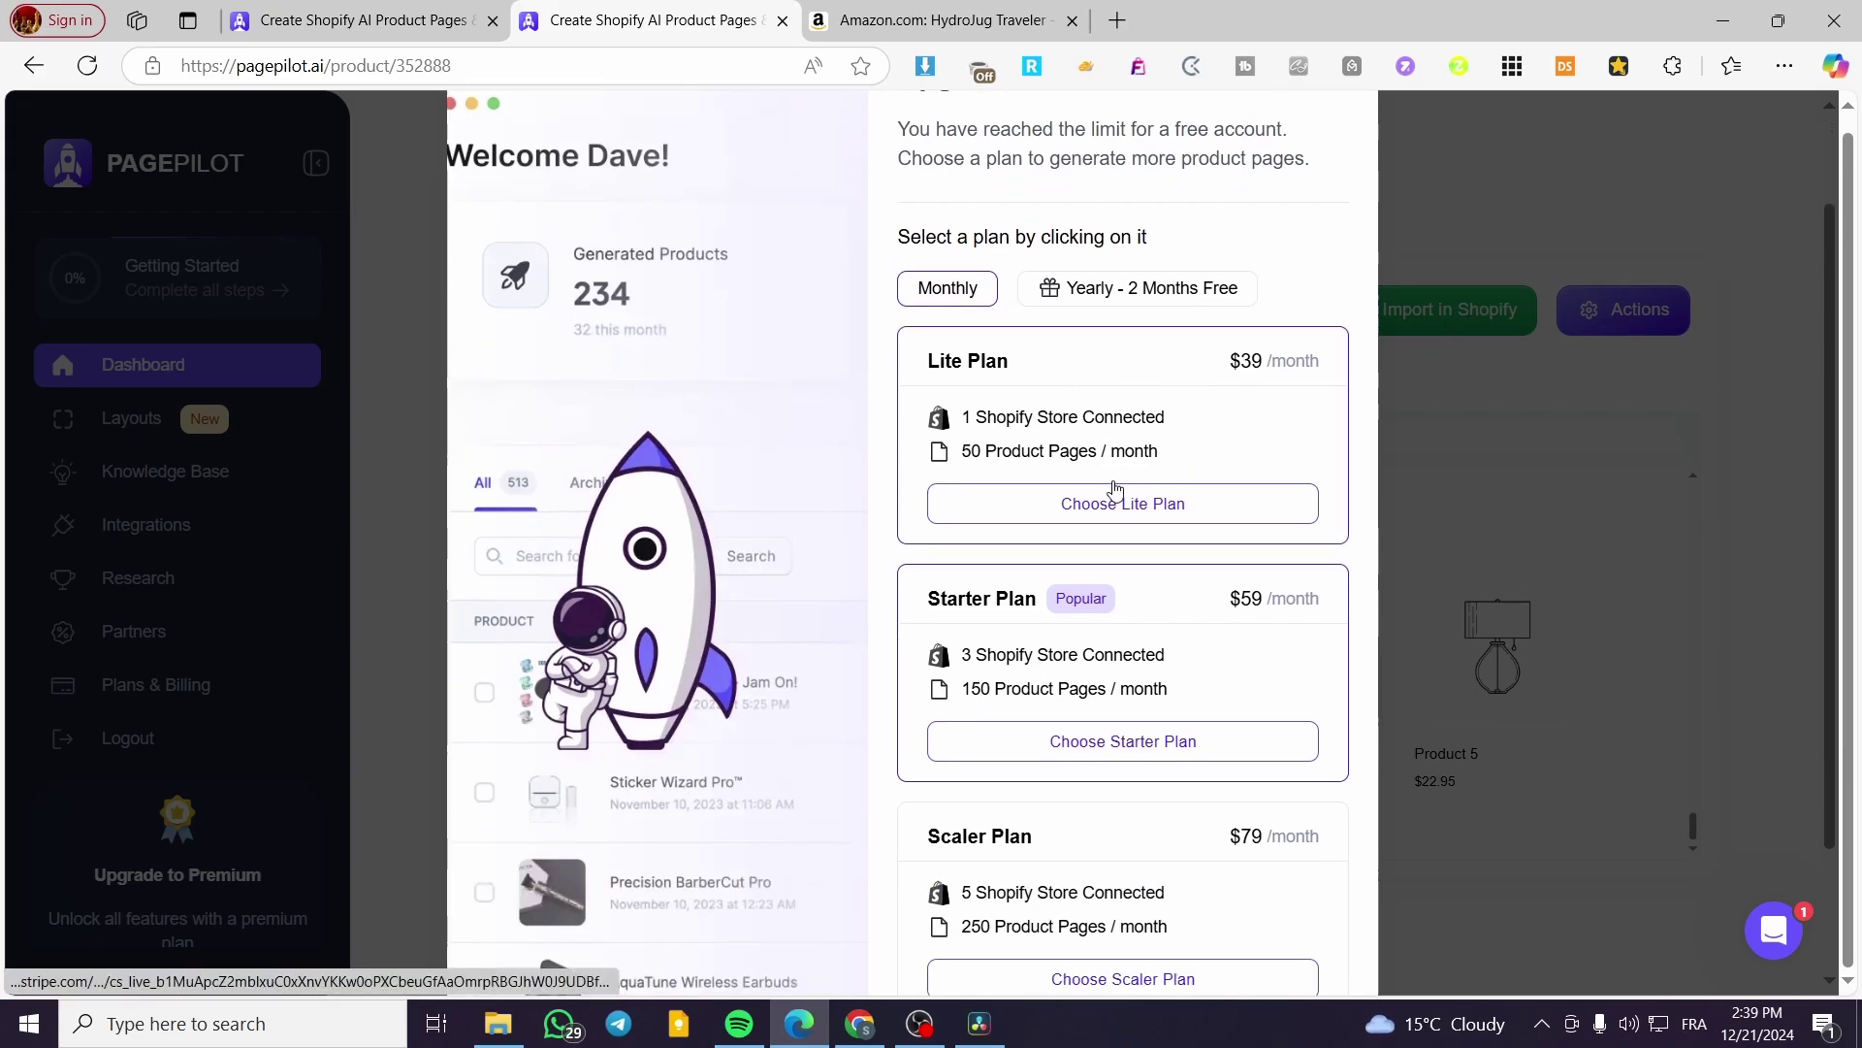
{"action": "left_click", "coordinate": [1116, 495]}
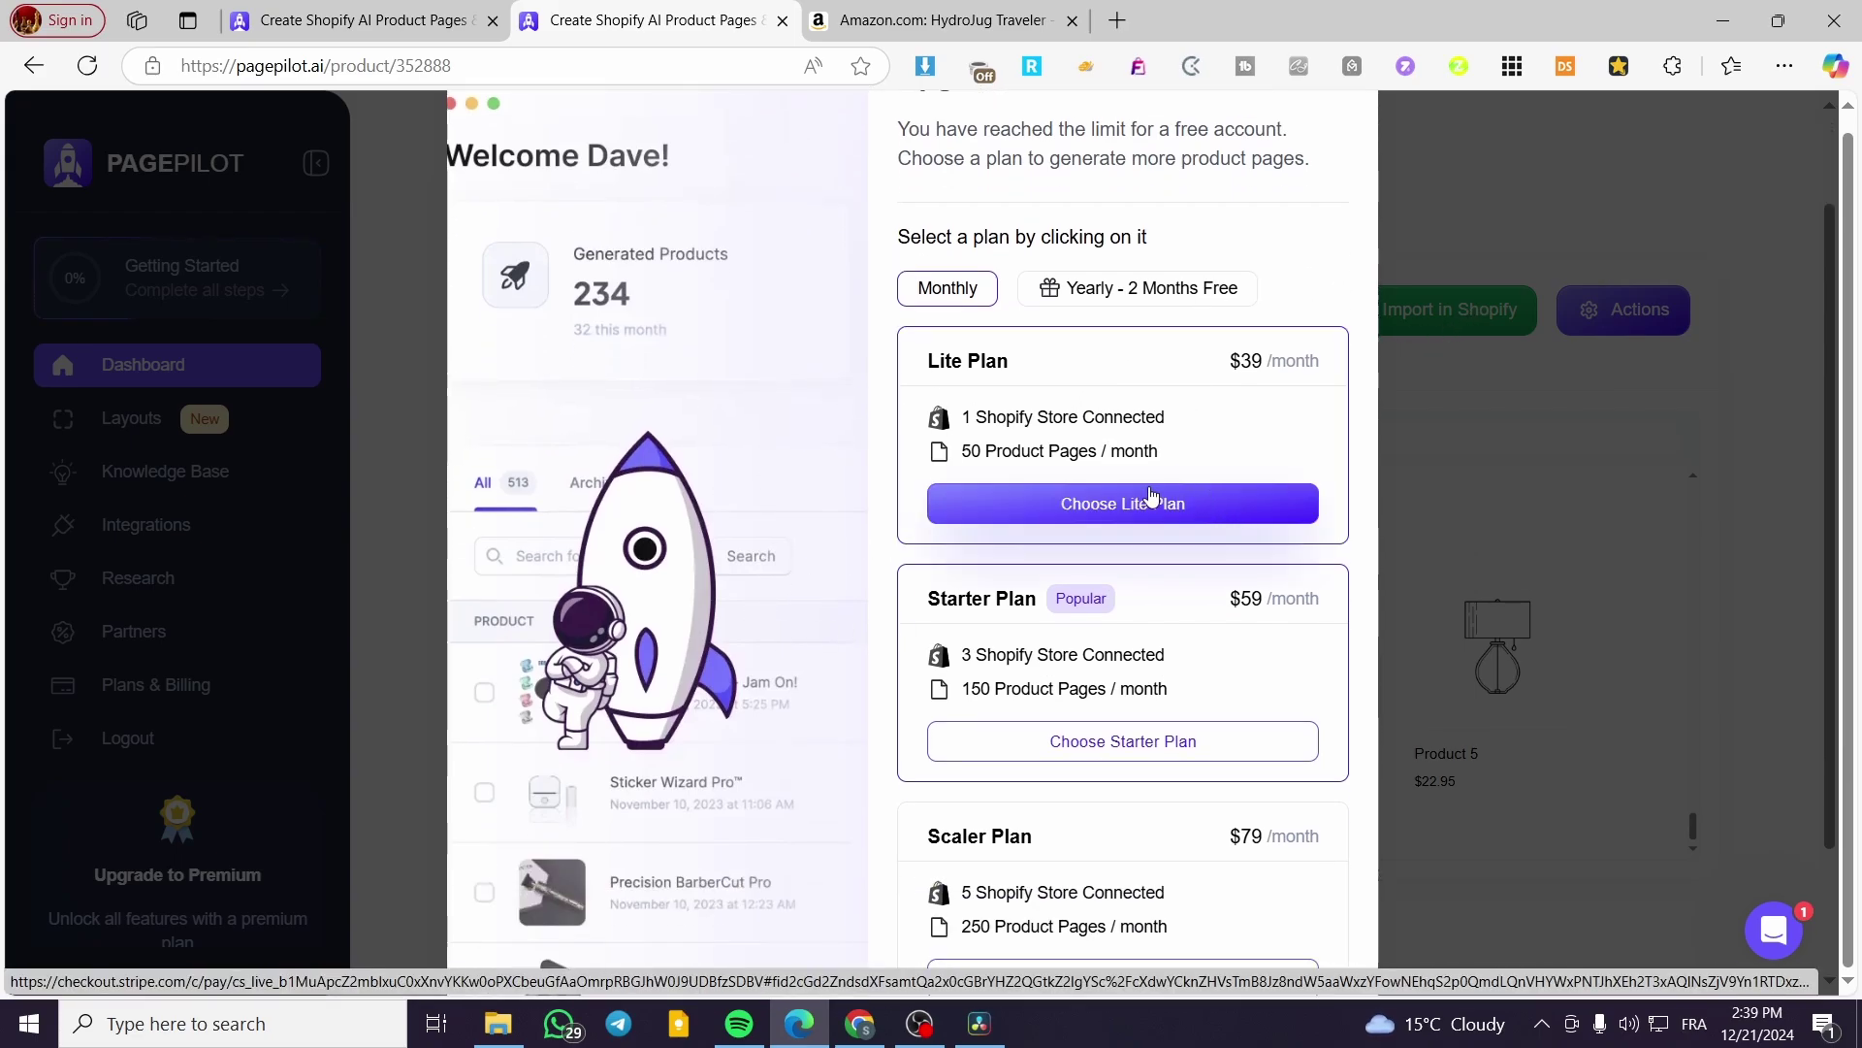
{"action": "scroll", "coordinate": [1218, 595], "scroll_direction": "down", "scroll_amount": 2}
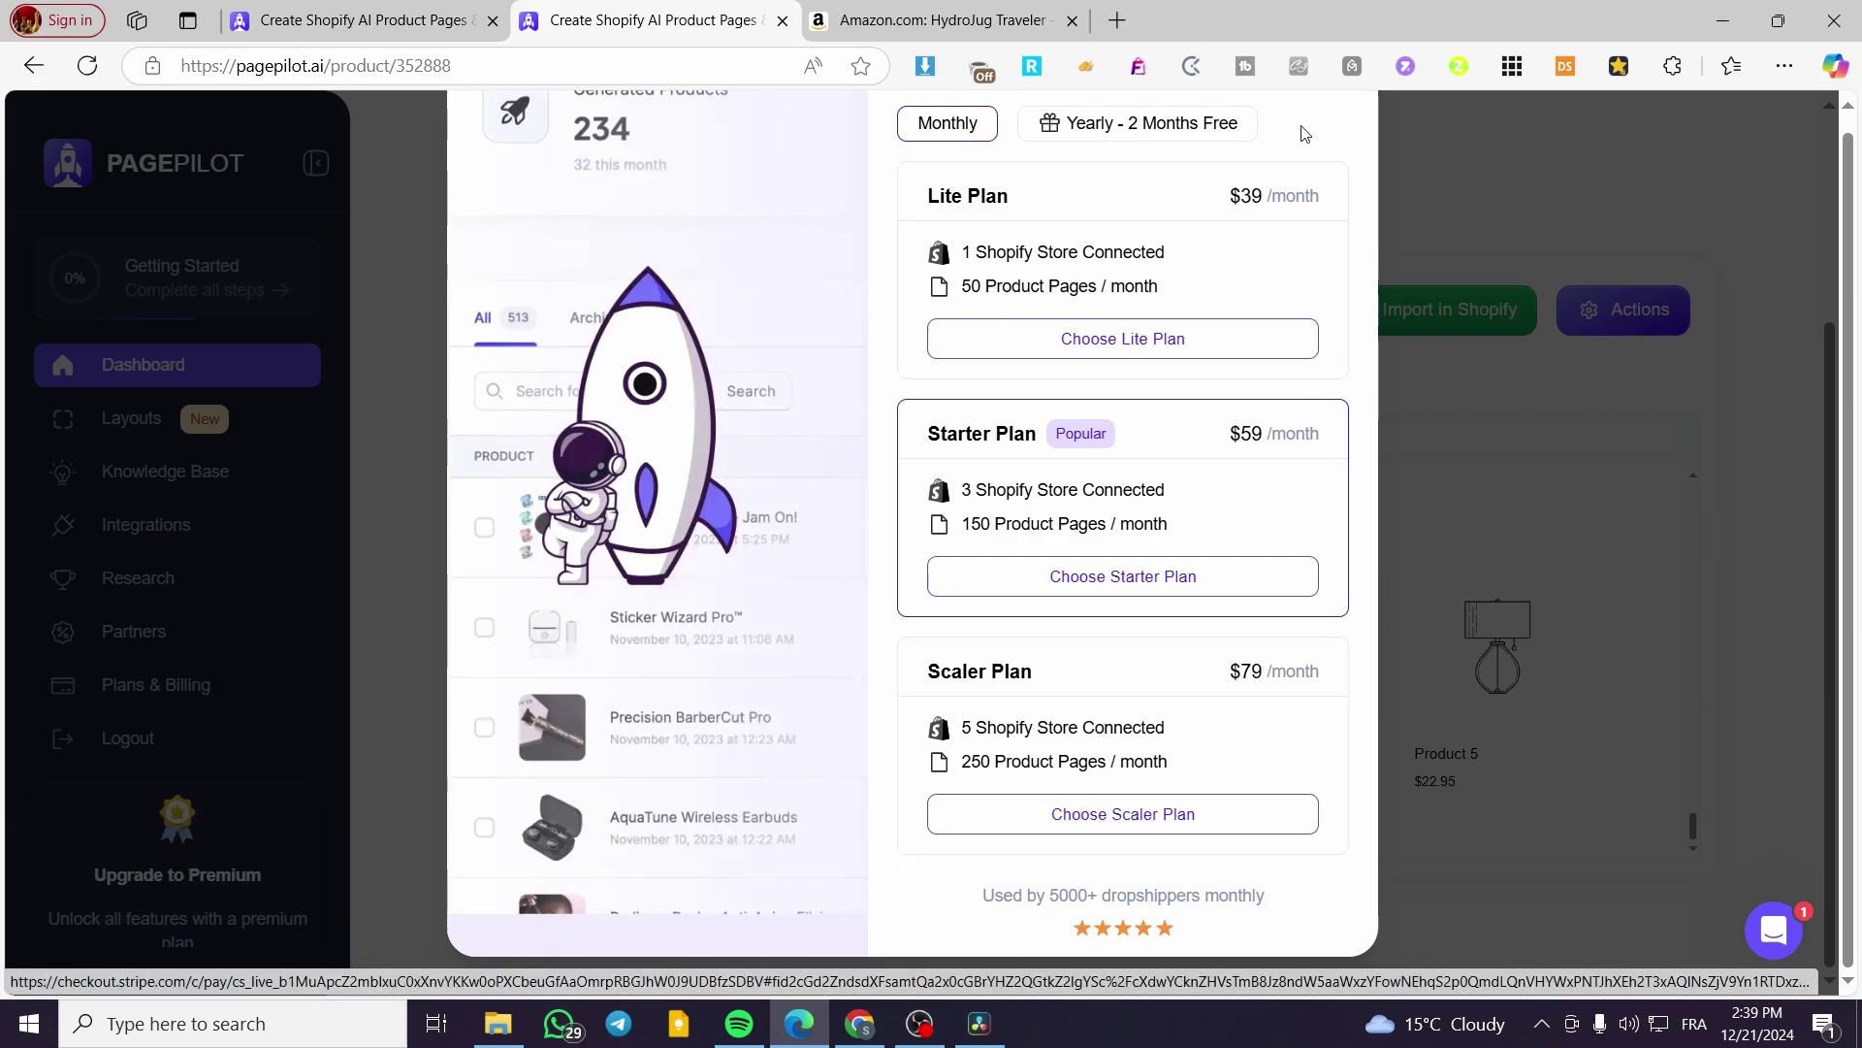
Check the Lite plan and yearly billing option, close the upgrade offer without choosing a plan, and look back through the product page preview
{"action": "scroll", "coordinate": [1281, 485], "scroll_direction": "up", "scroll_amount": 3}
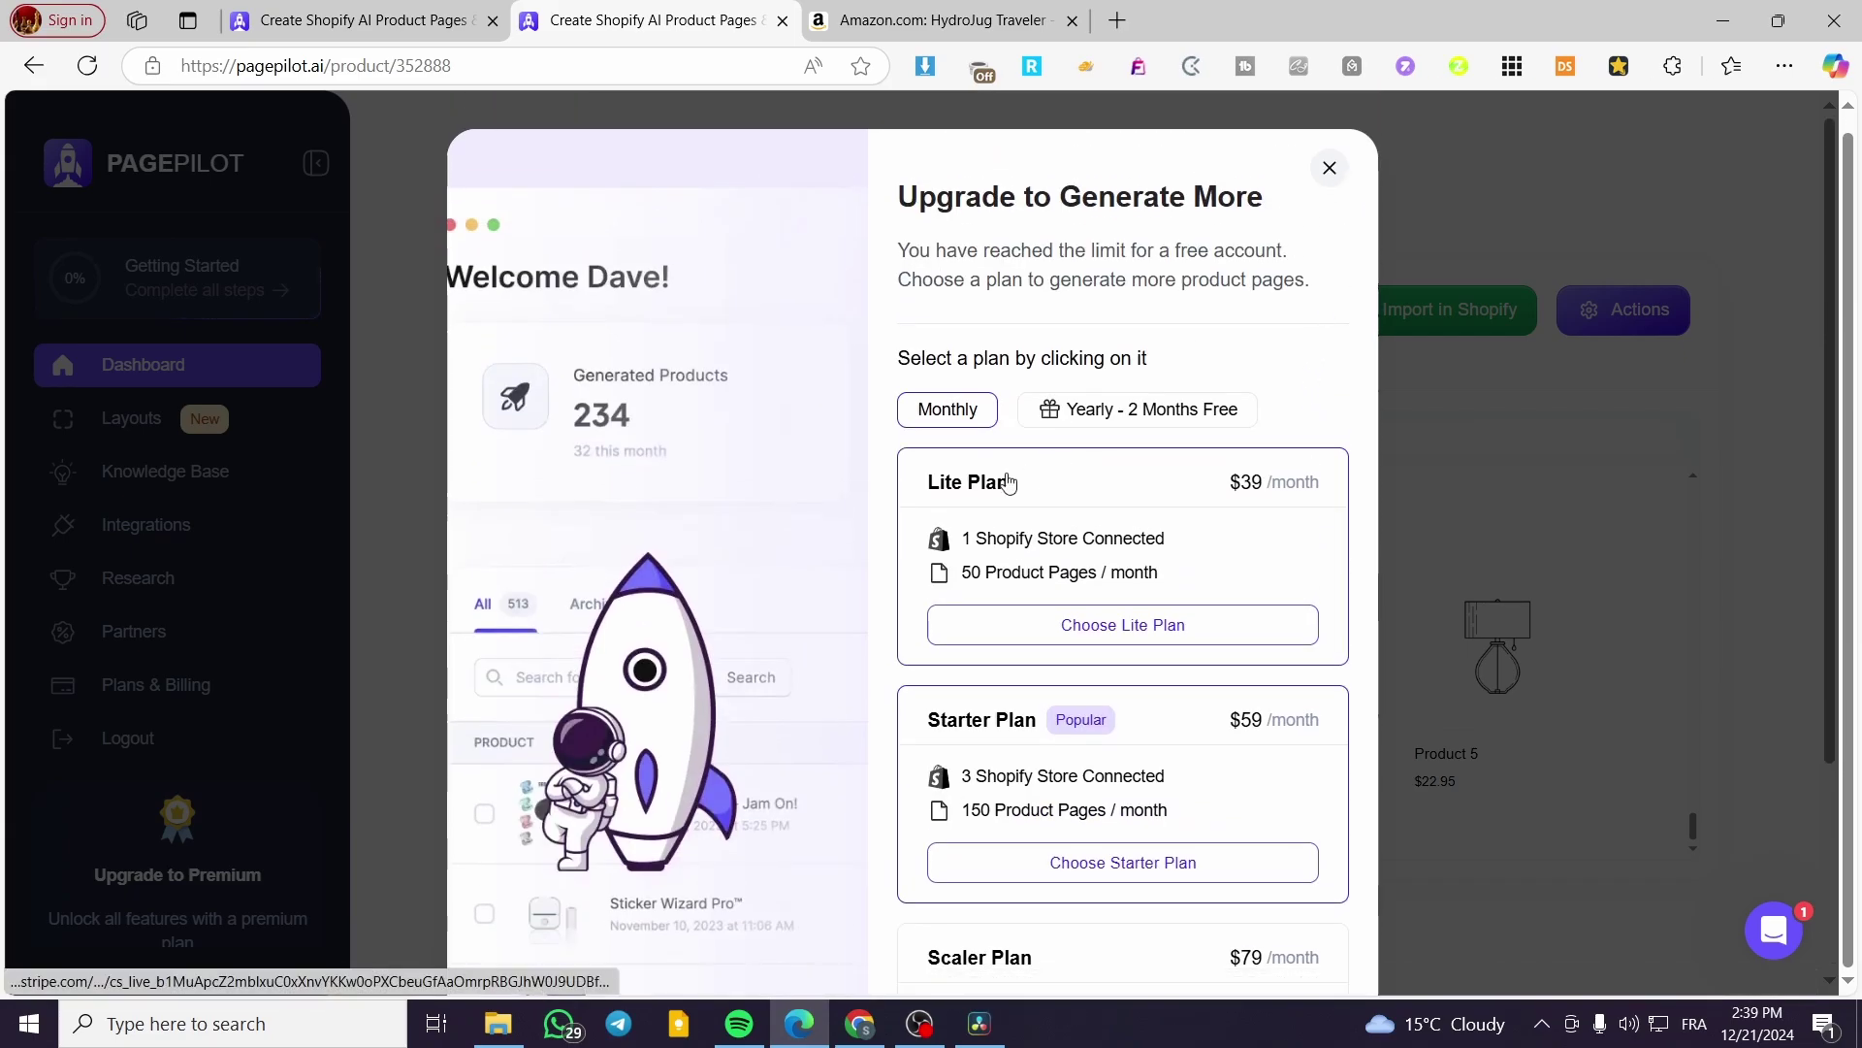
{"action": "left_click", "coordinate": [1155, 417]}
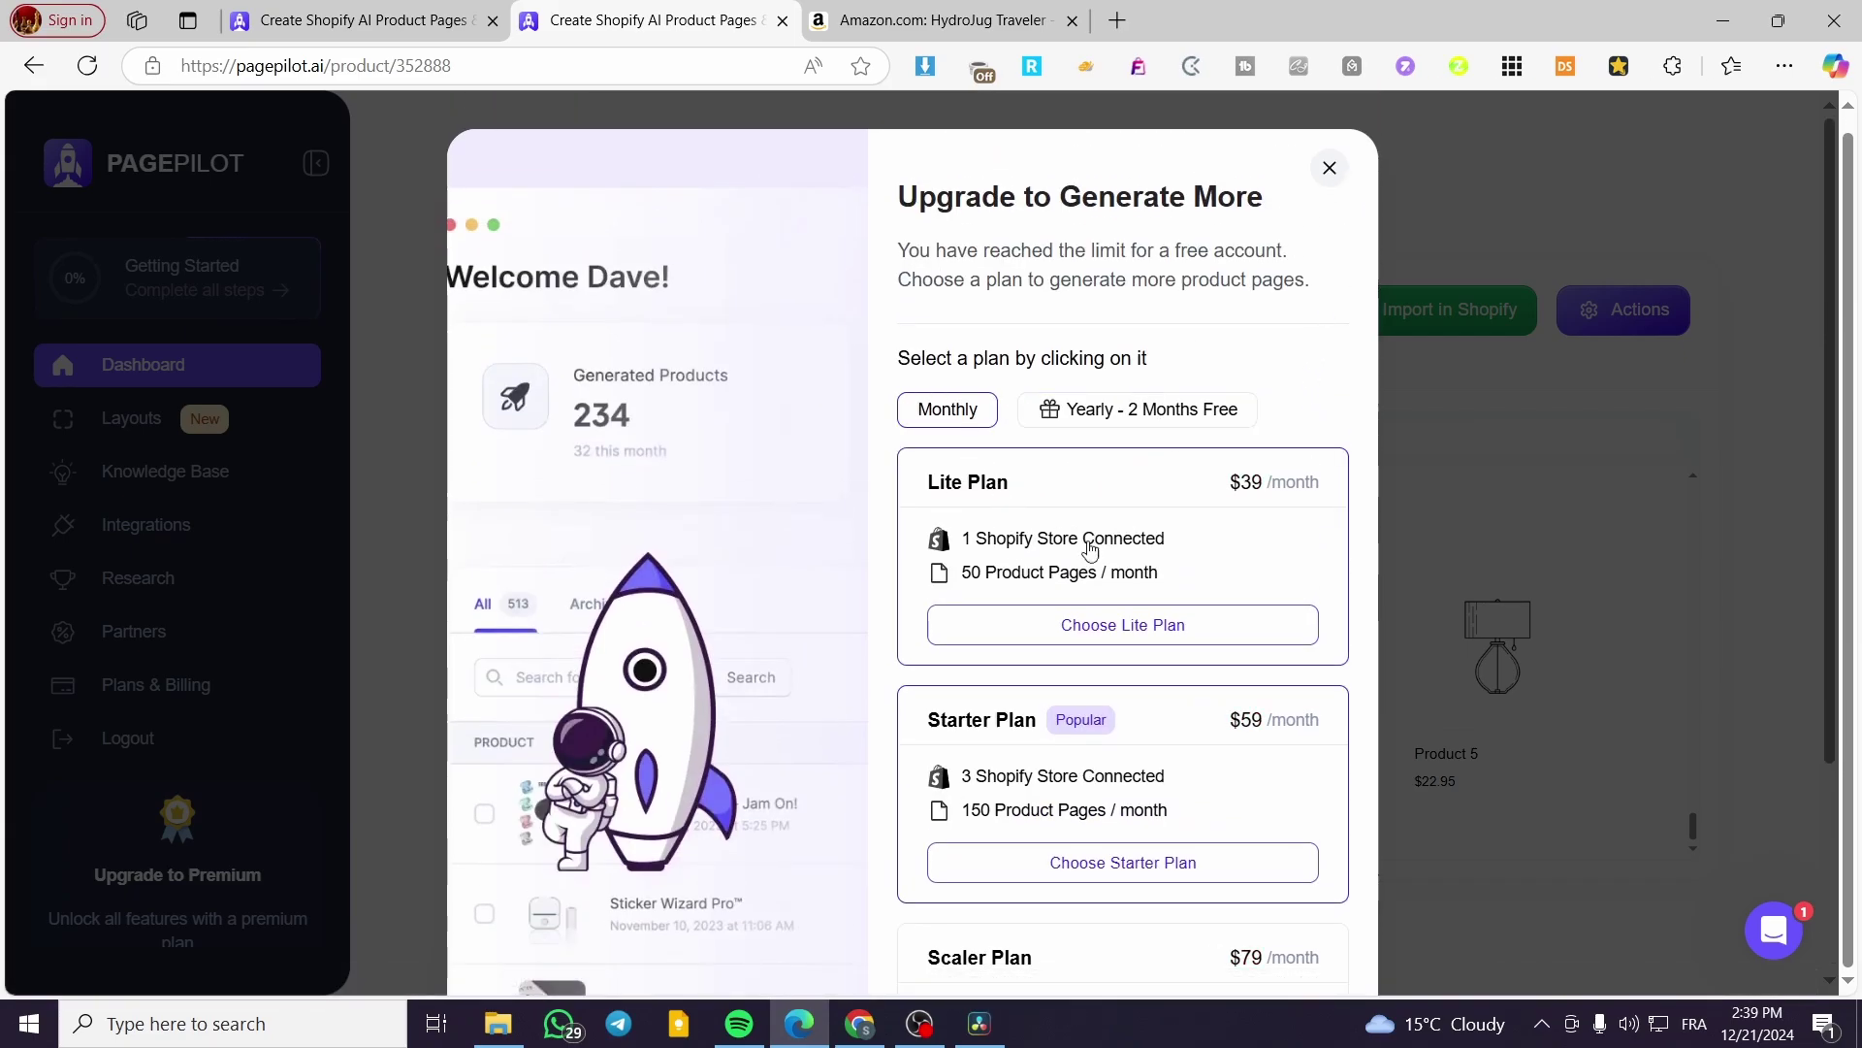
{"action": "left_click", "coordinate": [1330, 169]}
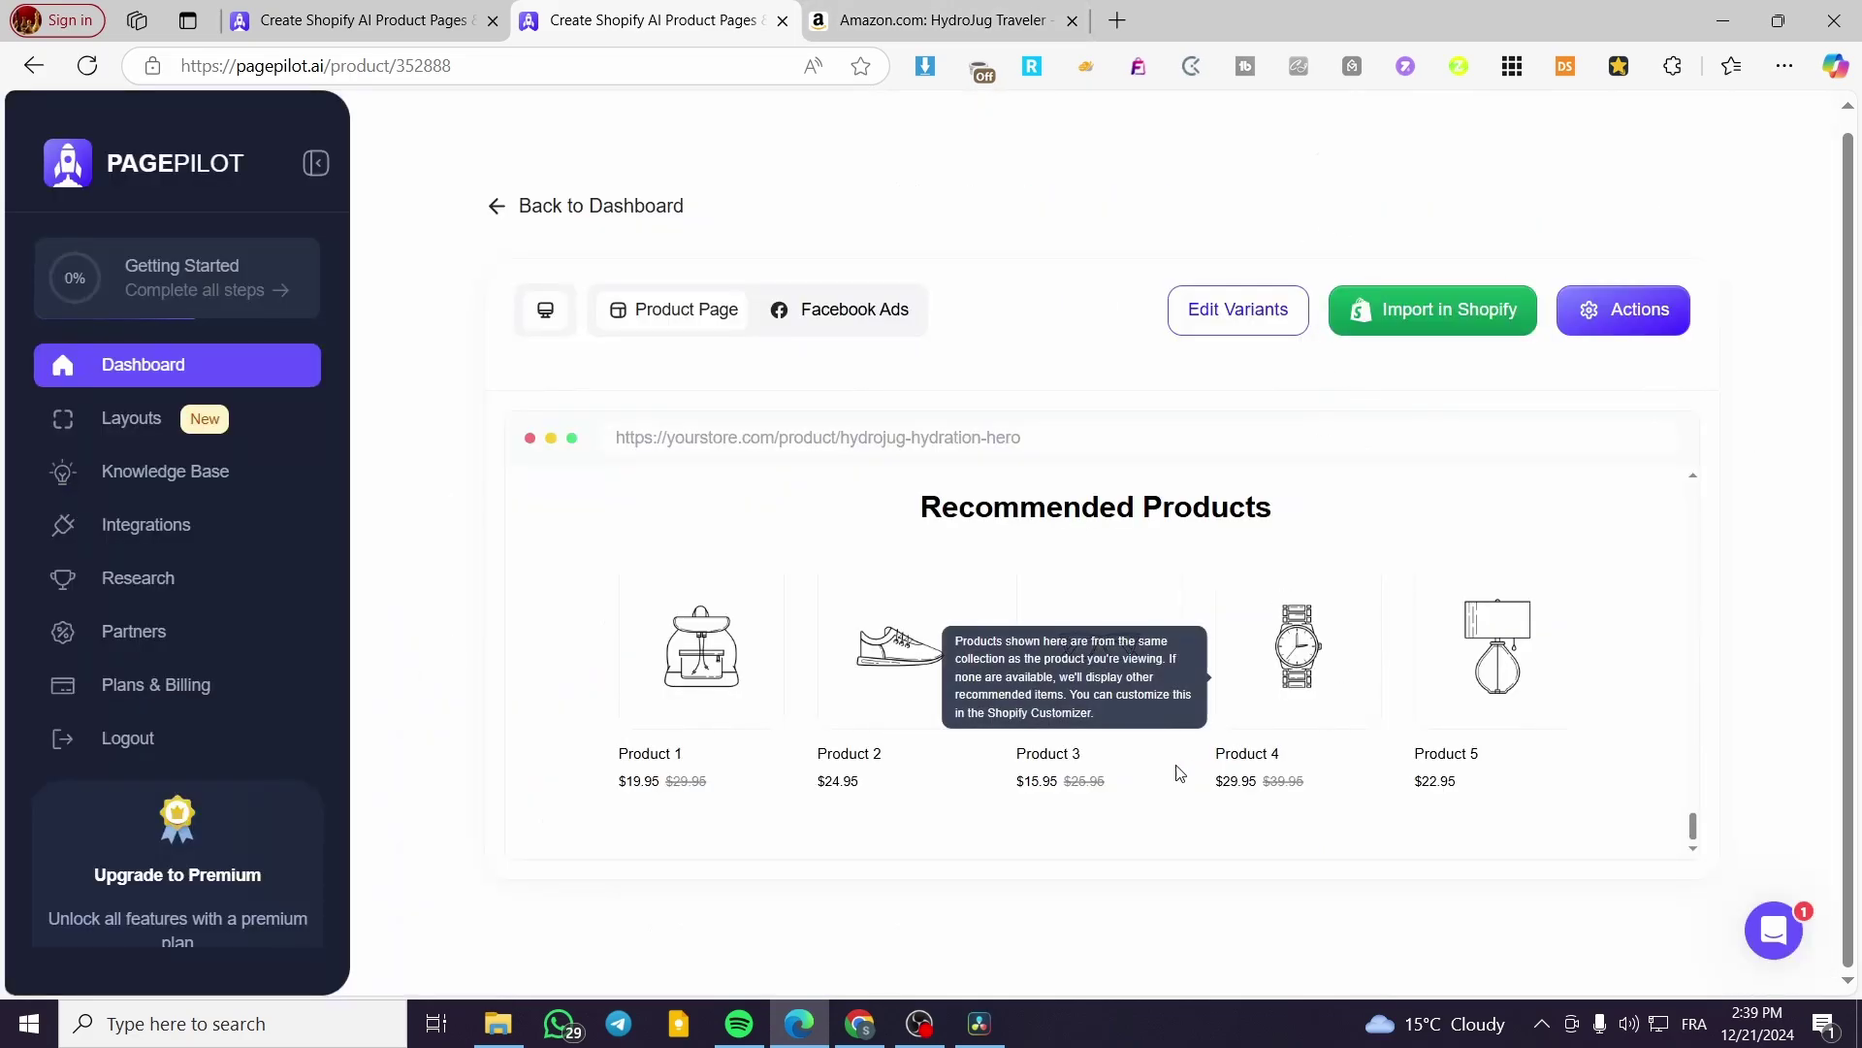
{"action": "scroll", "coordinate": [1062, 772], "scroll_direction": "up", "scroll_amount": 10}
{"action": "scroll", "coordinate": [1062, 776], "scroll_direction": "up", "scroll_amount": 10}
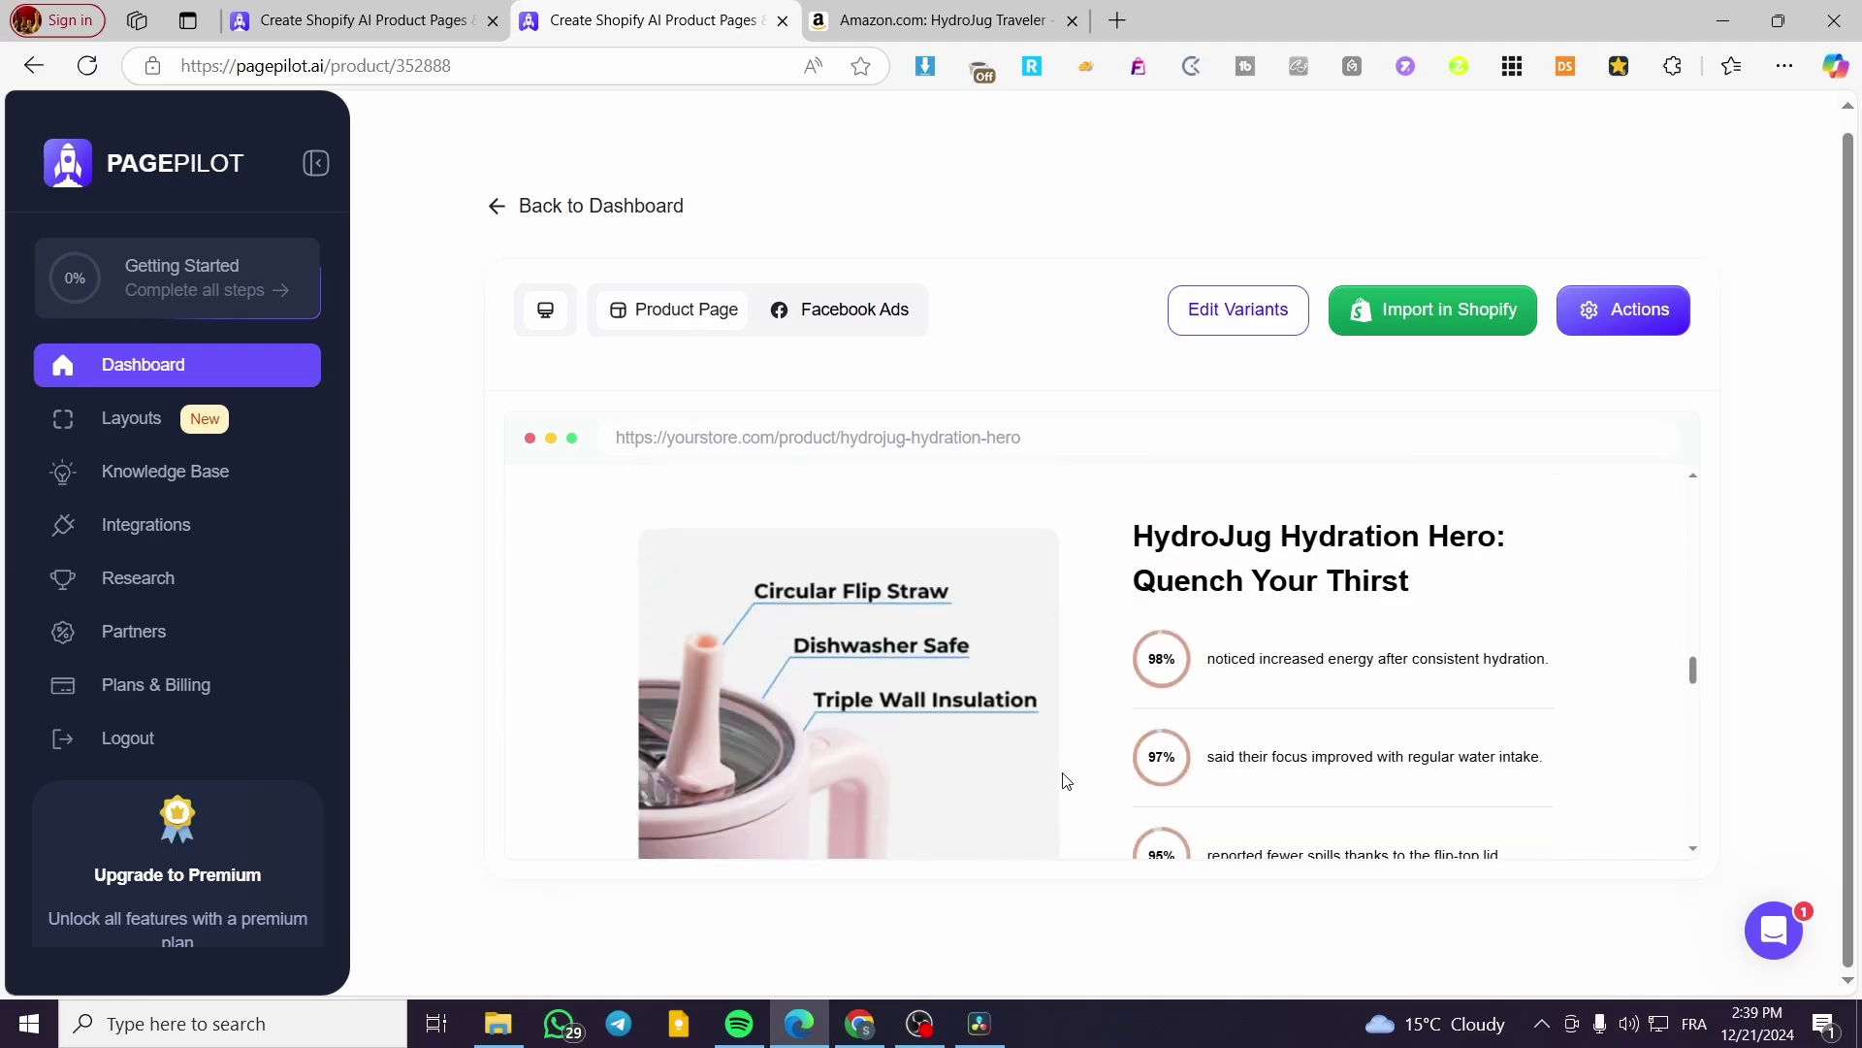
Switch to the HydroJug Traveler listing on Amazon and review its product description, related products, size and color options
{"action": "left_click", "coordinate": [873, 10]}
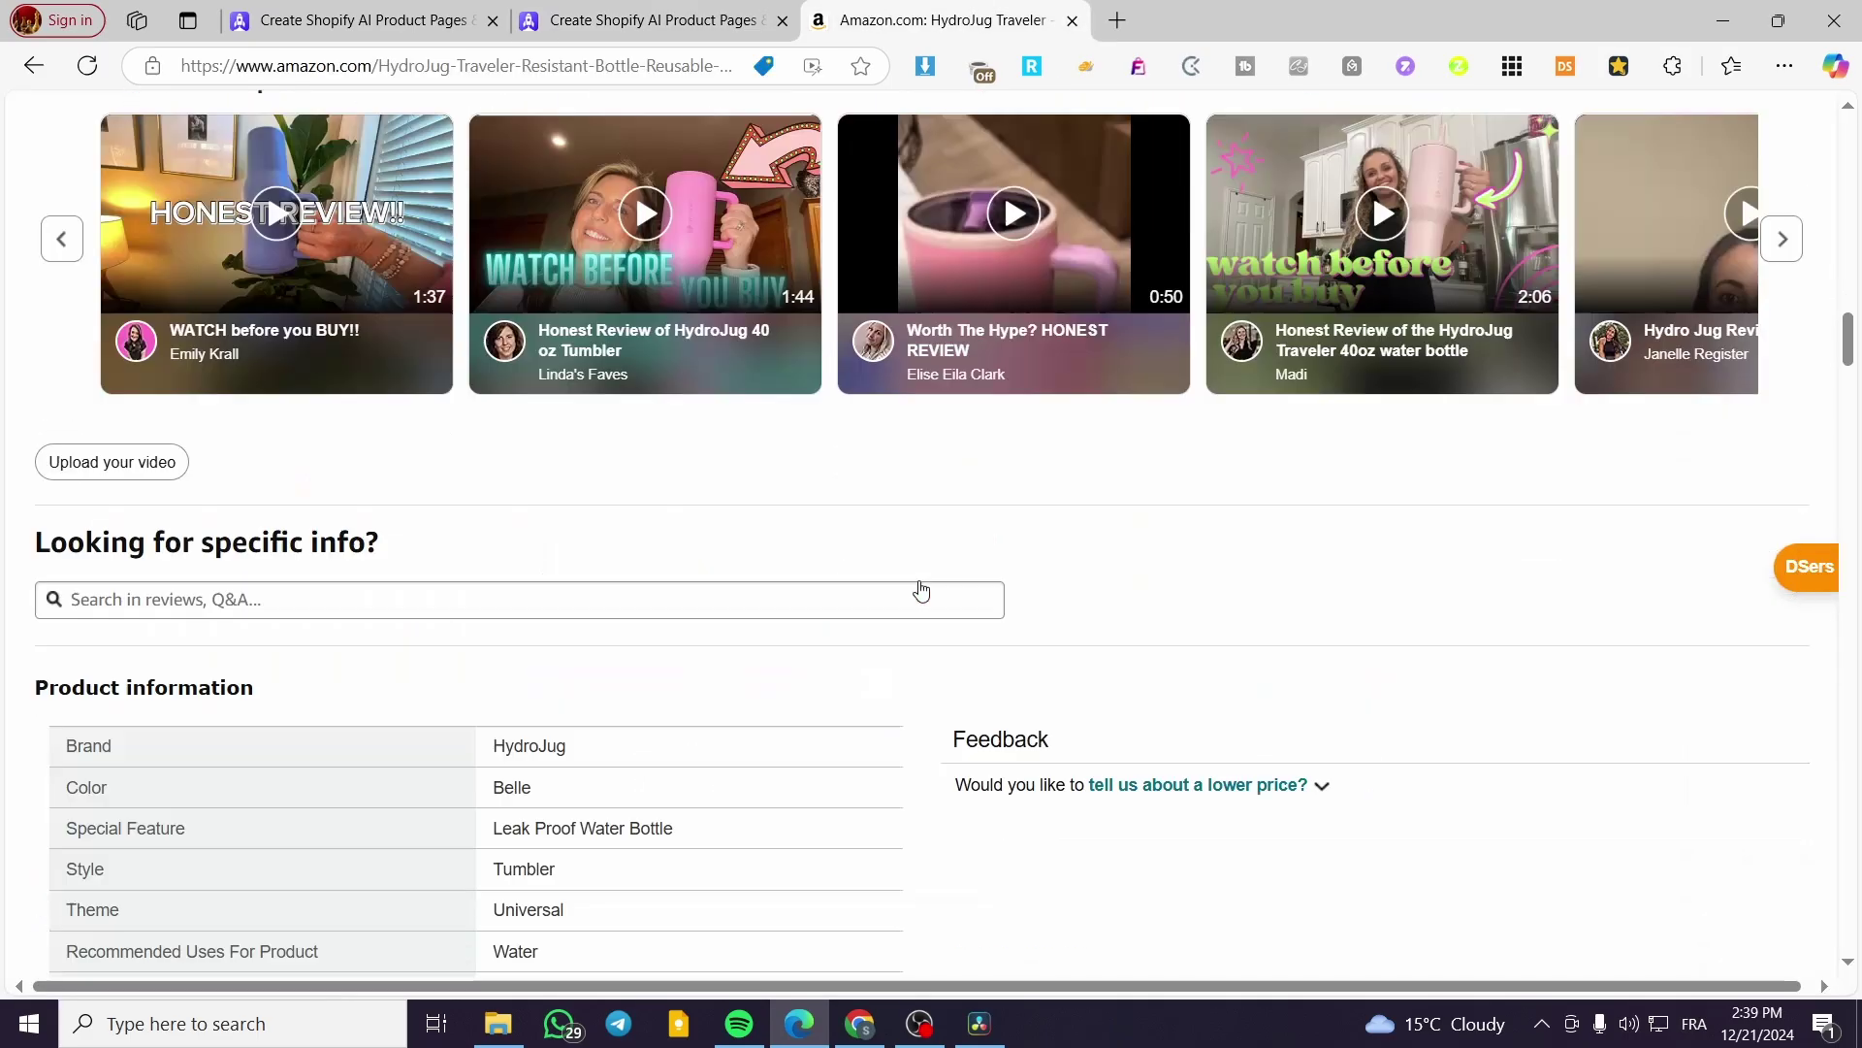
{"action": "scroll", "coordinate": [918, 589], "scroll_direction": "up", "scroll_amount": 5}
{"action": "scroll", "coordinate": [921, 630], "scroll_direction": "down", "scroll_amount": 10}
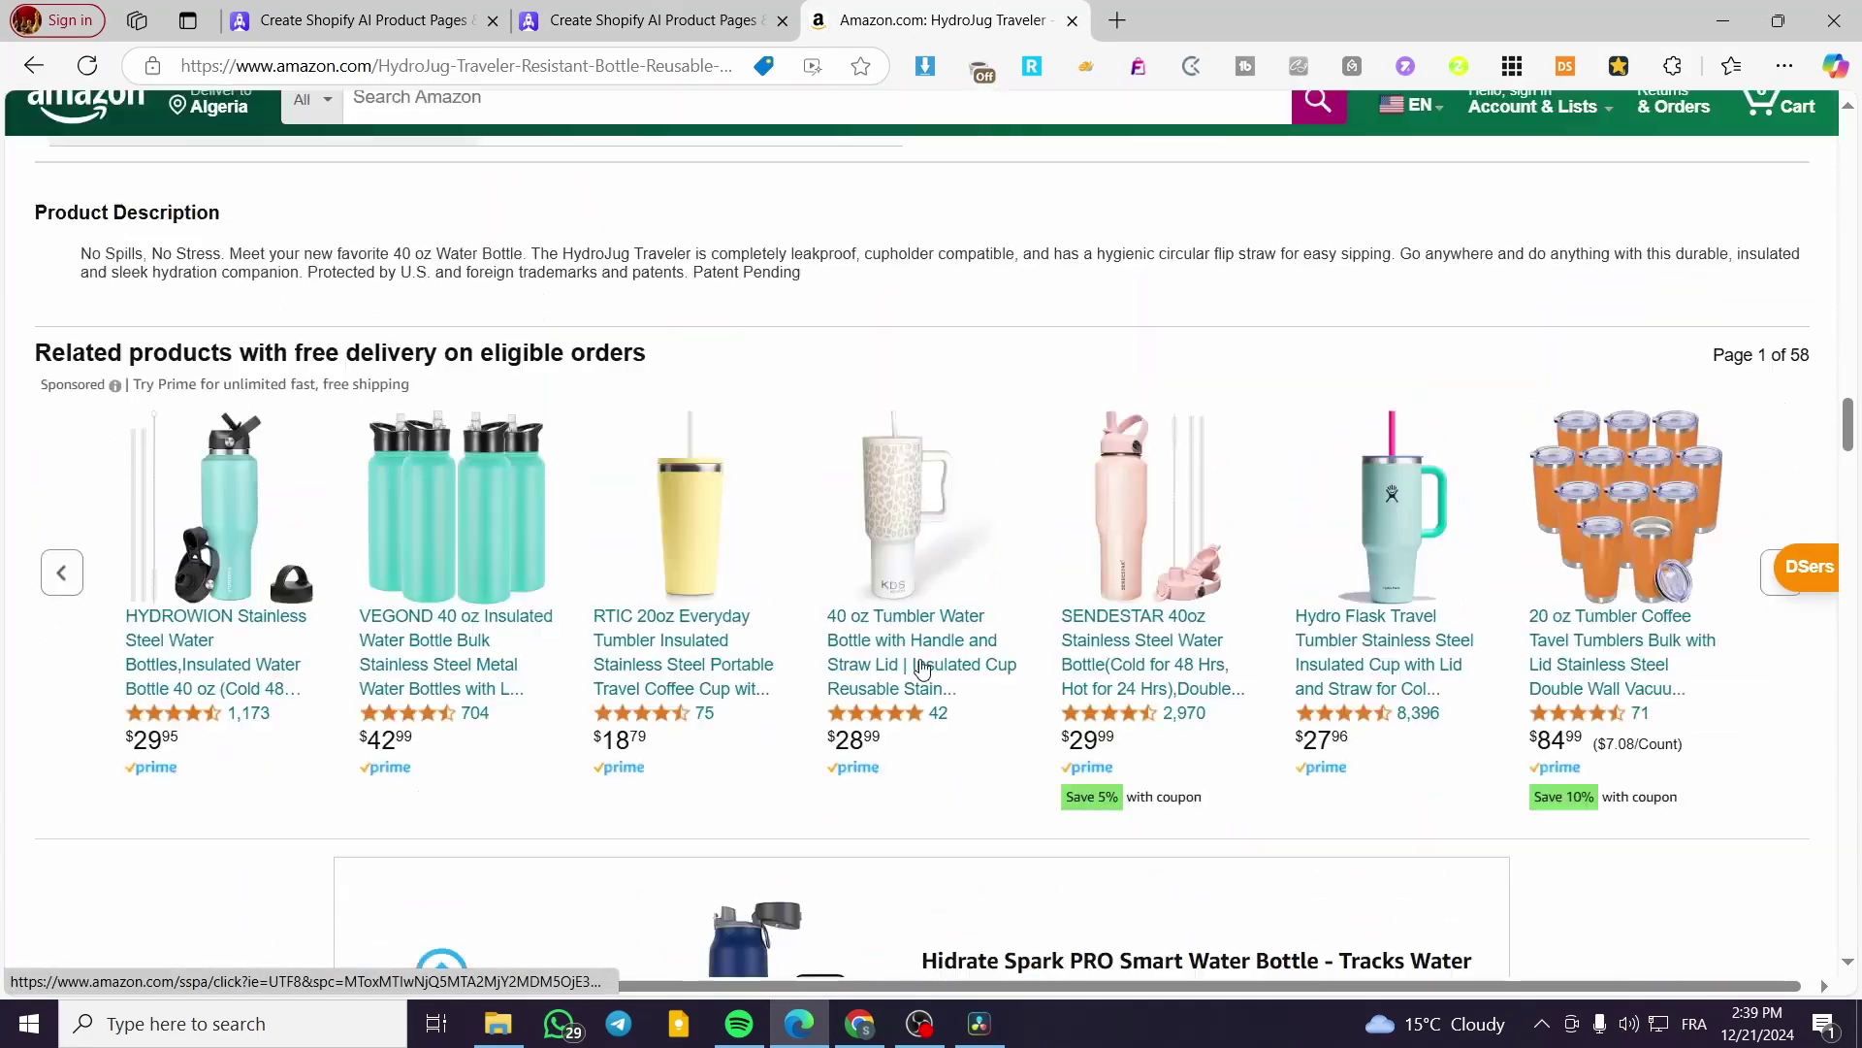
{"action": "scroll", "coordinate": [922, 665], "scroll_direction": "up", "scroll_amount": 15}
{"action": "scroll", "coordinate": [917, 650], "scroll_direction": "up", "scroll_amount": 5}
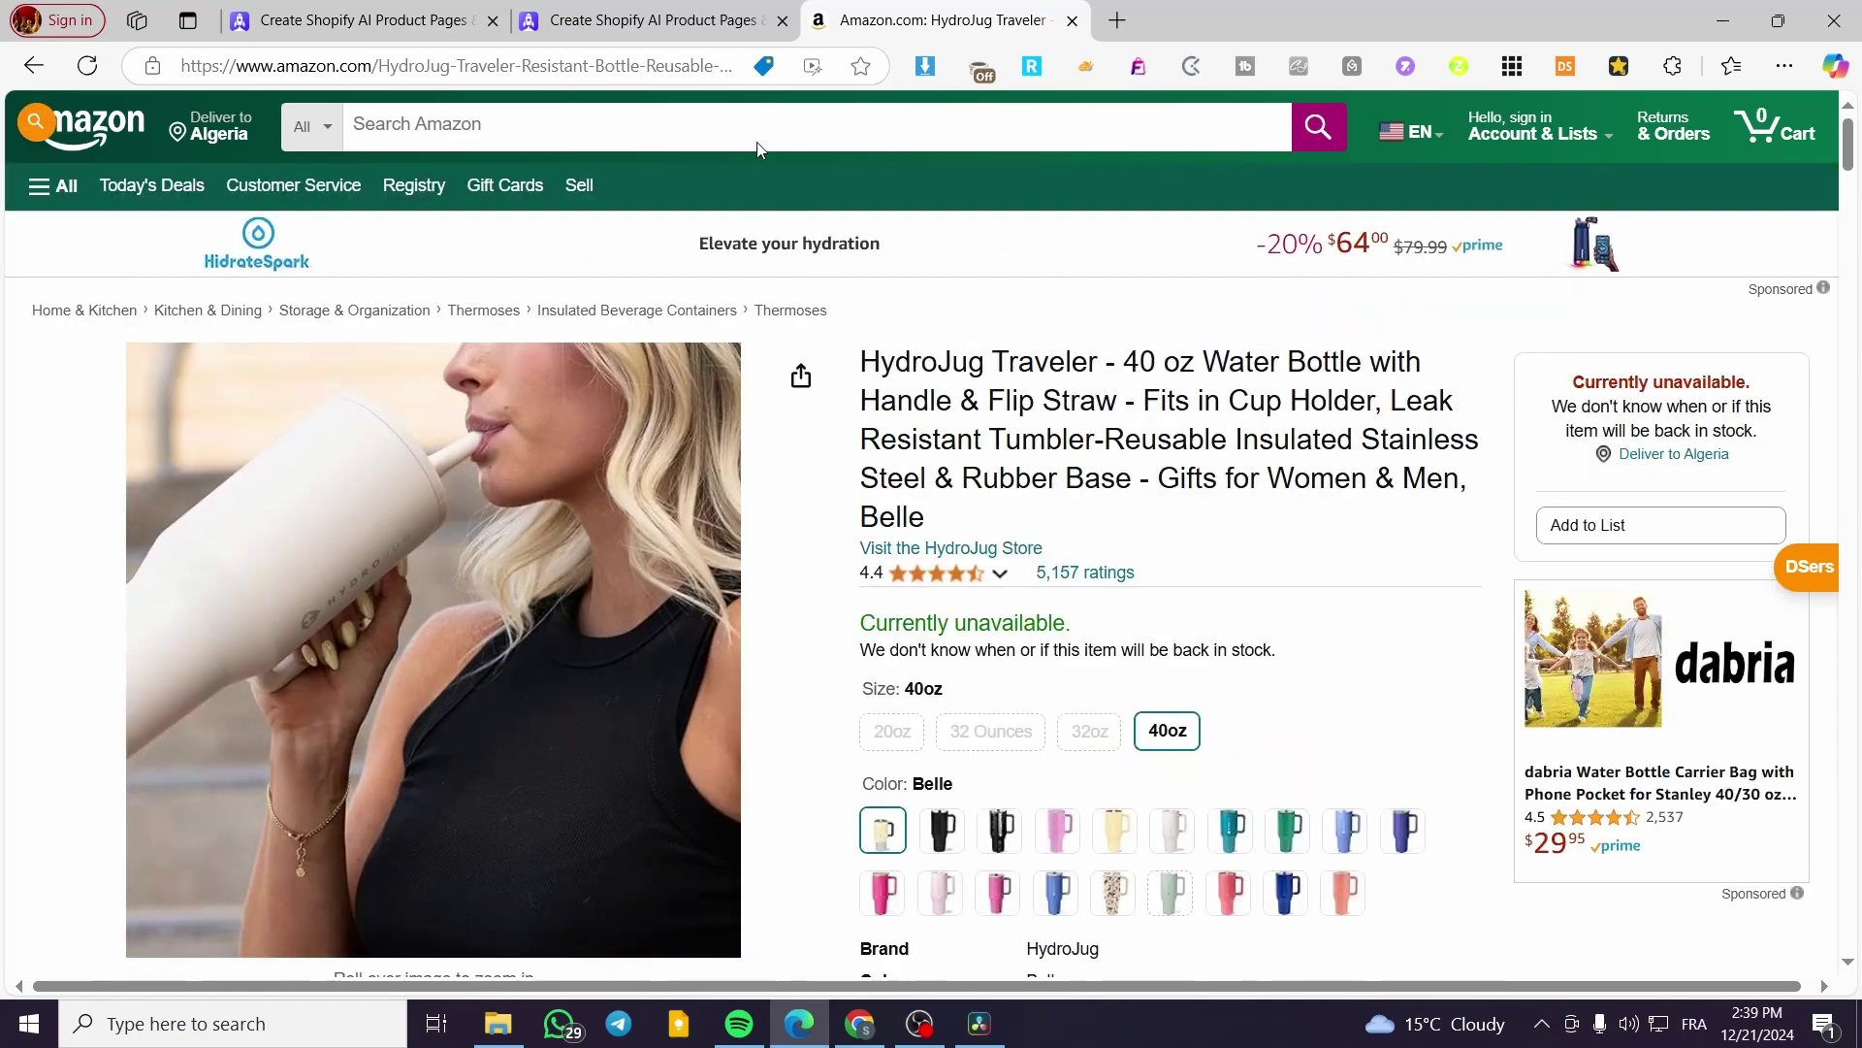
Return to the generated product page in PagePilot and examine the preview's main product section with its benefits, size and color options
{"action": "key", "text": "ctrl+shift+Tab"}
{"action": "scroll", "coordinate": [1093, 844], "scroll_direction": "up", "scroll_amount": 5}
{"action": "scroll", "coordinate": [1098, 844], "scroll_direction": "up", "scroll_amount": 5}
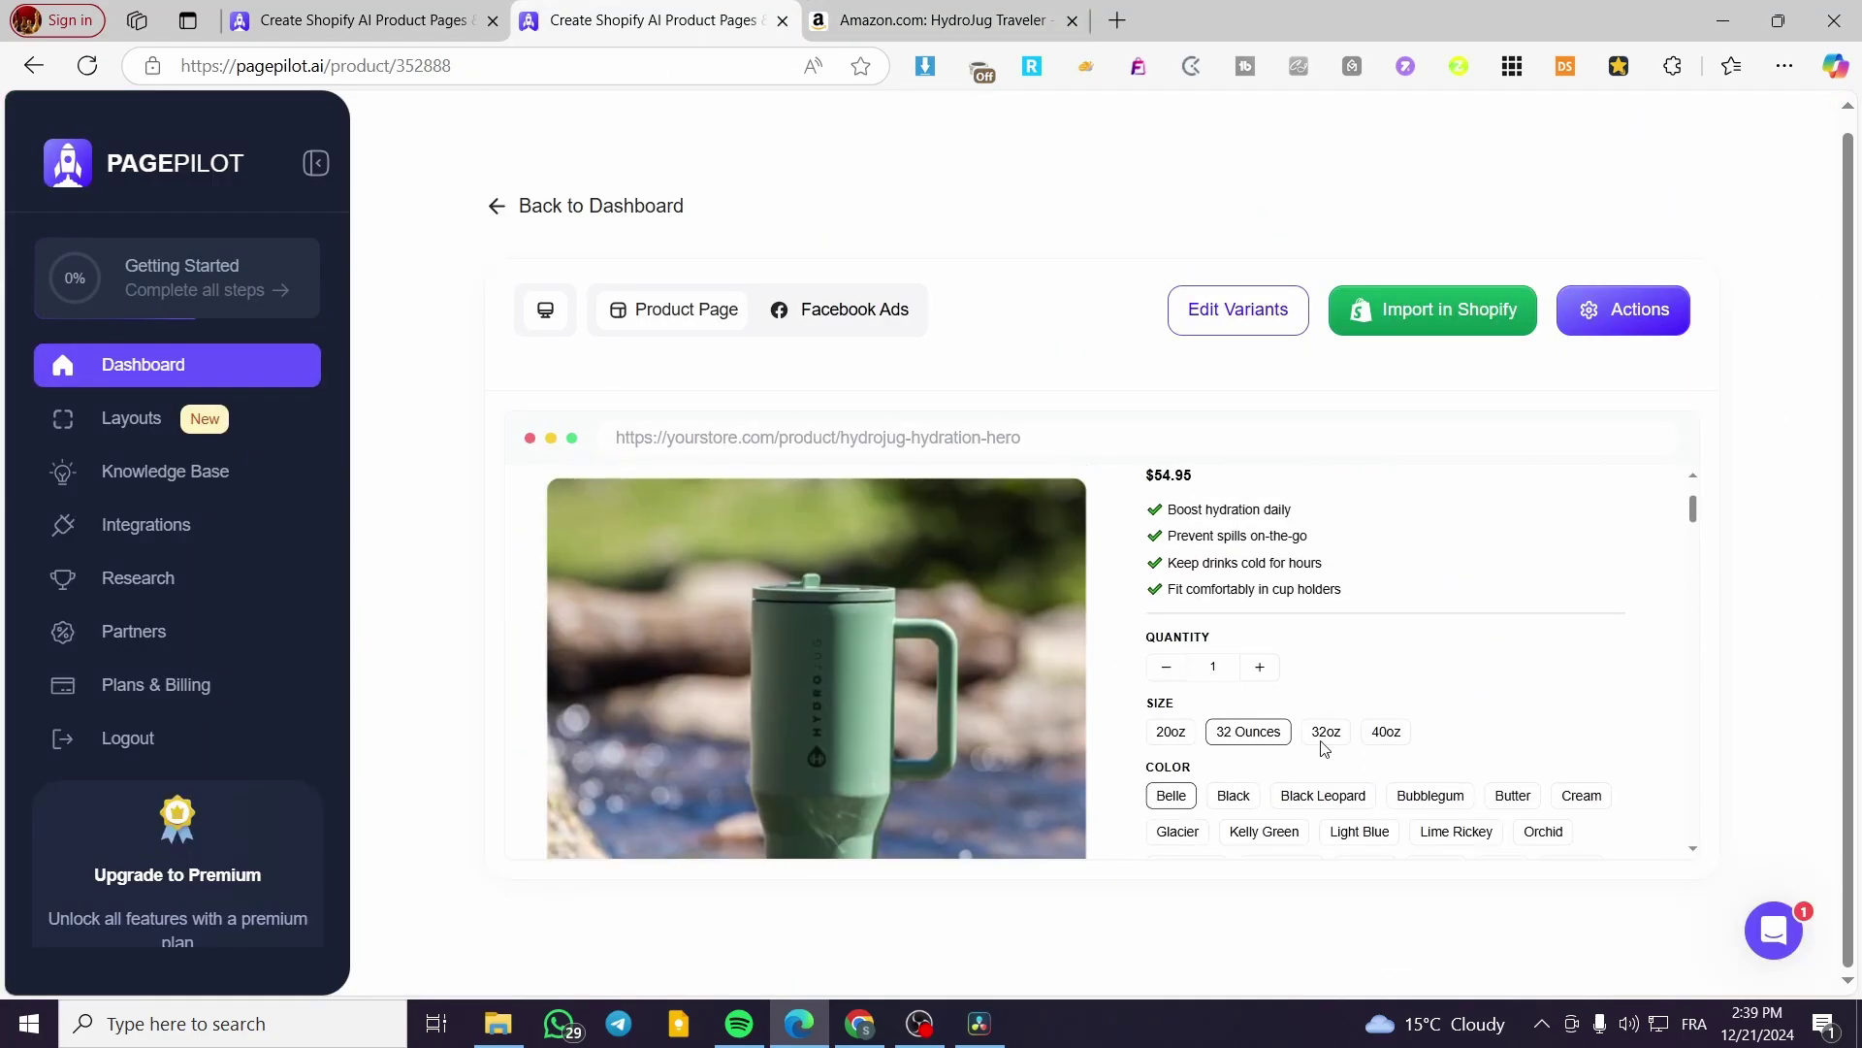